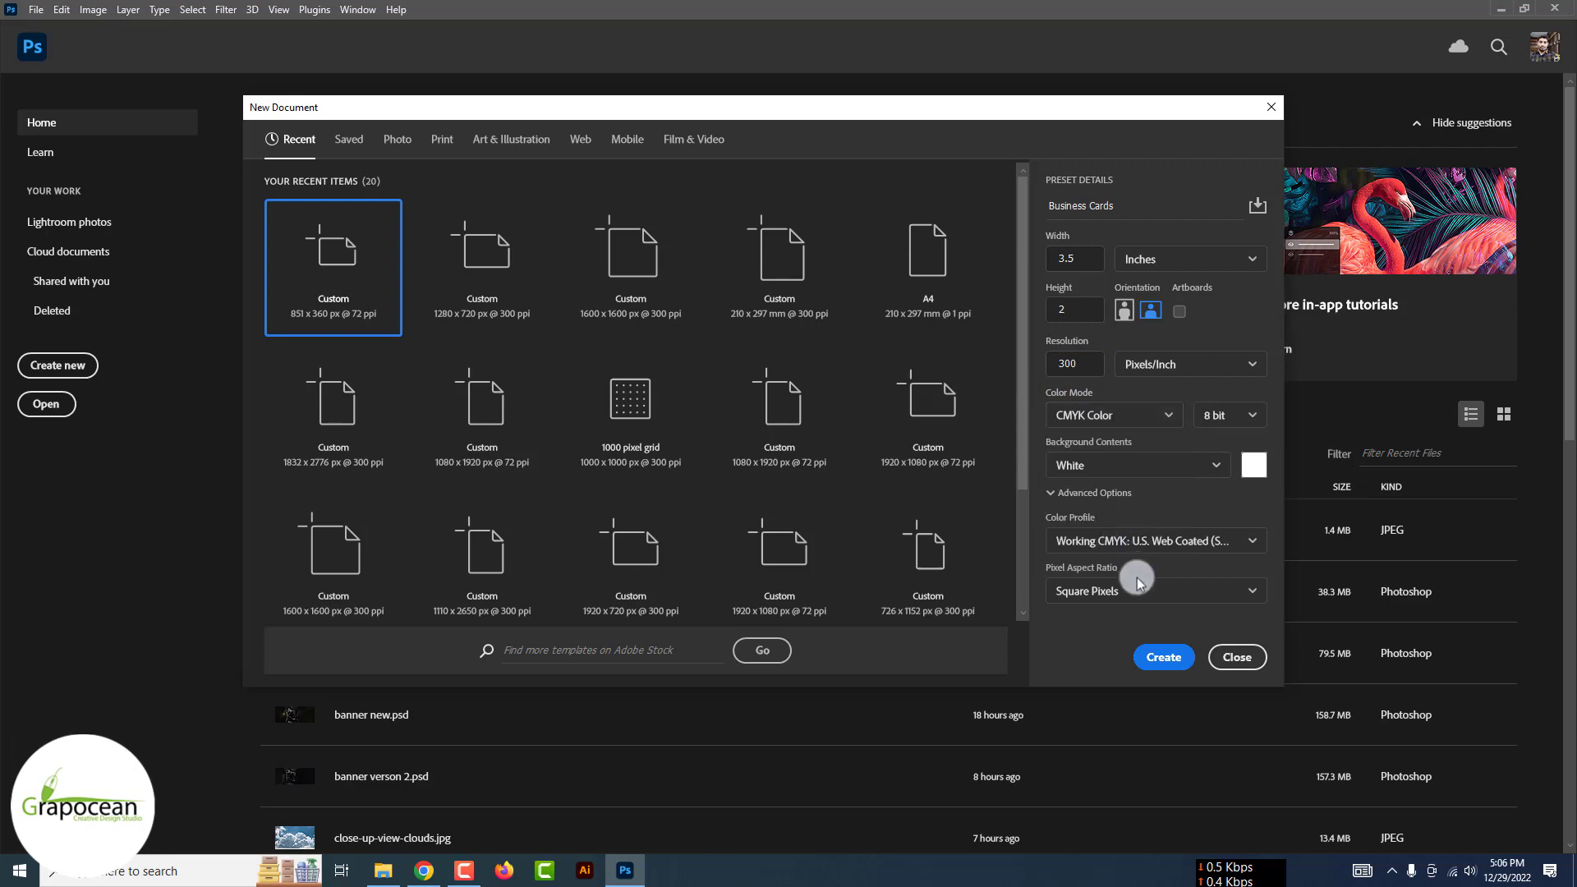
Create a 3.5 × 2 in, 300 ppi CMYK business card document with a white background
{"action": "left_click", "coordinate": [1173, 657]}
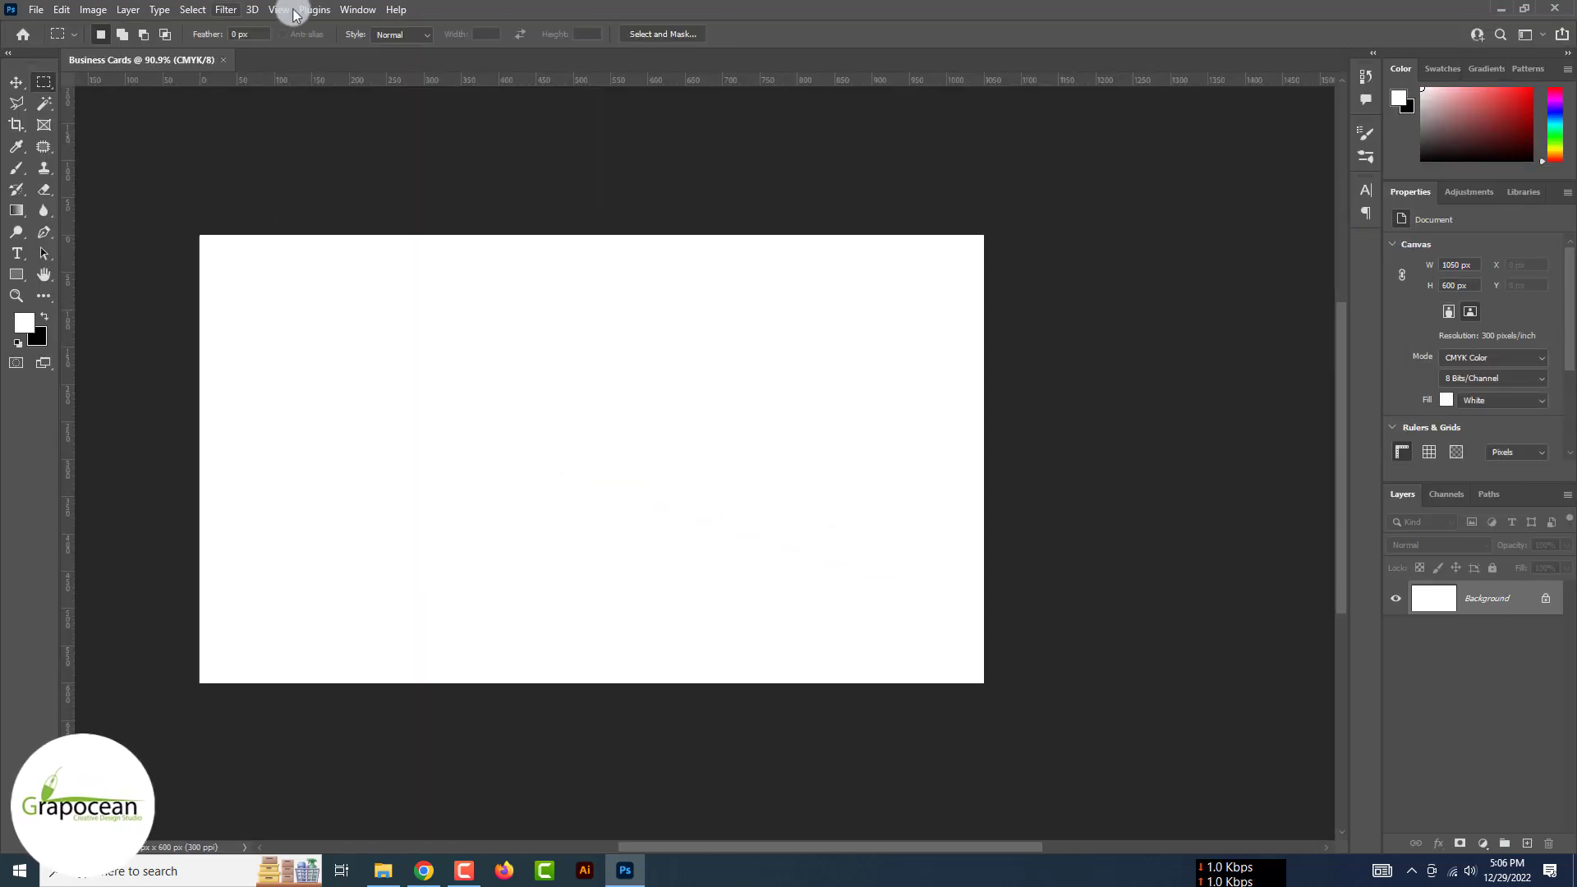
Add a custom guide layout with 0 columns and 25 px margins on every edge
{"action": "left_click", "coordinate": [289, 10]}
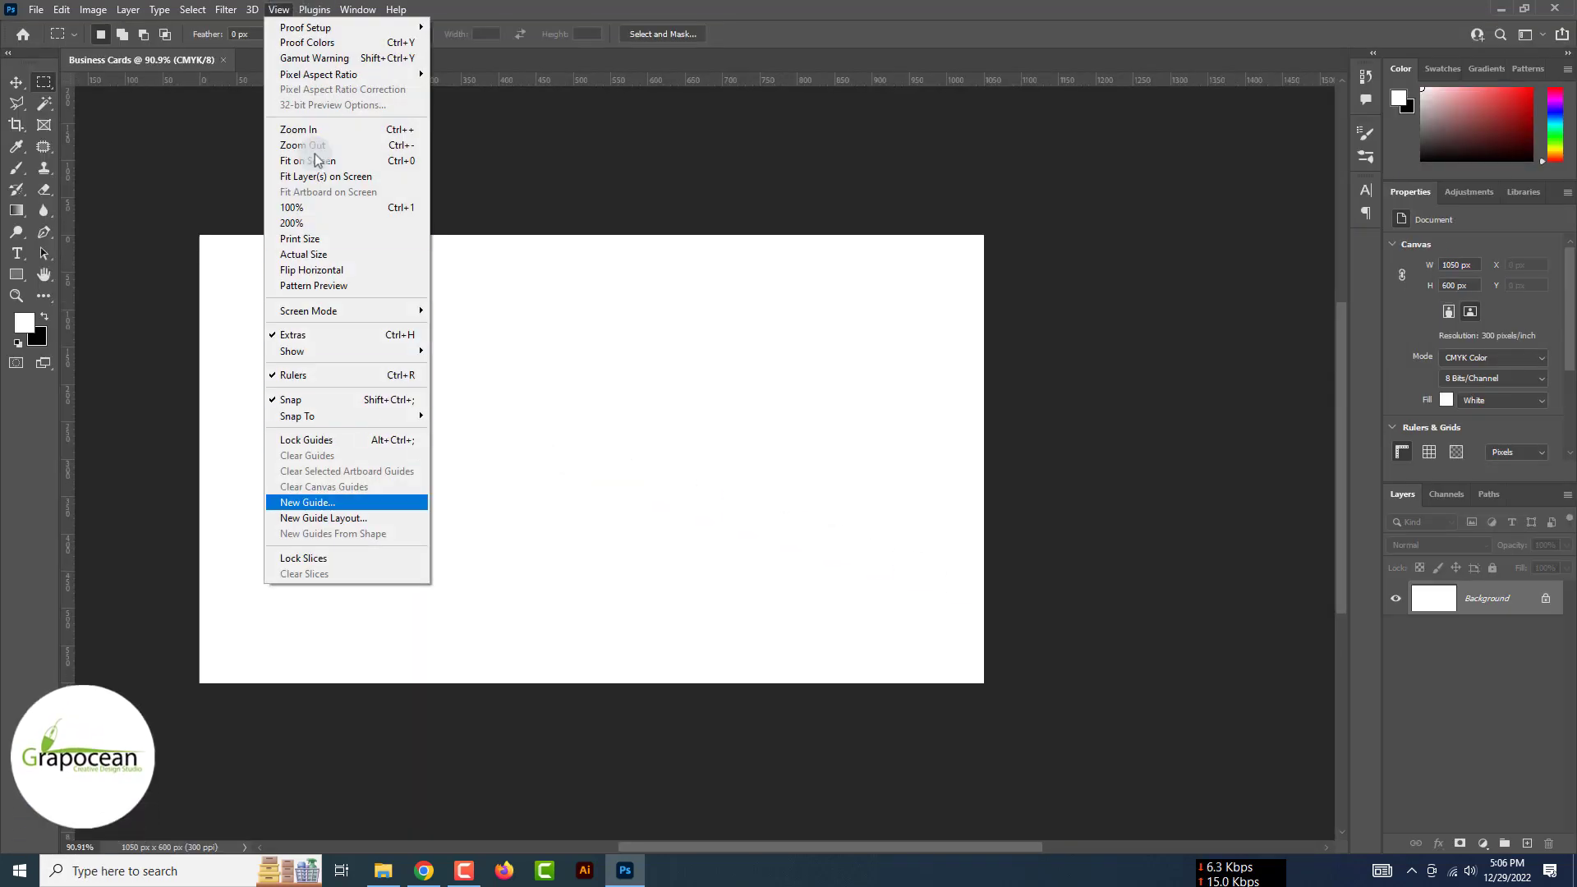
{"action": "left_click", "coordinate": [382, 516]}
{"action": "left_click", "coordinate": [1081, 471]}
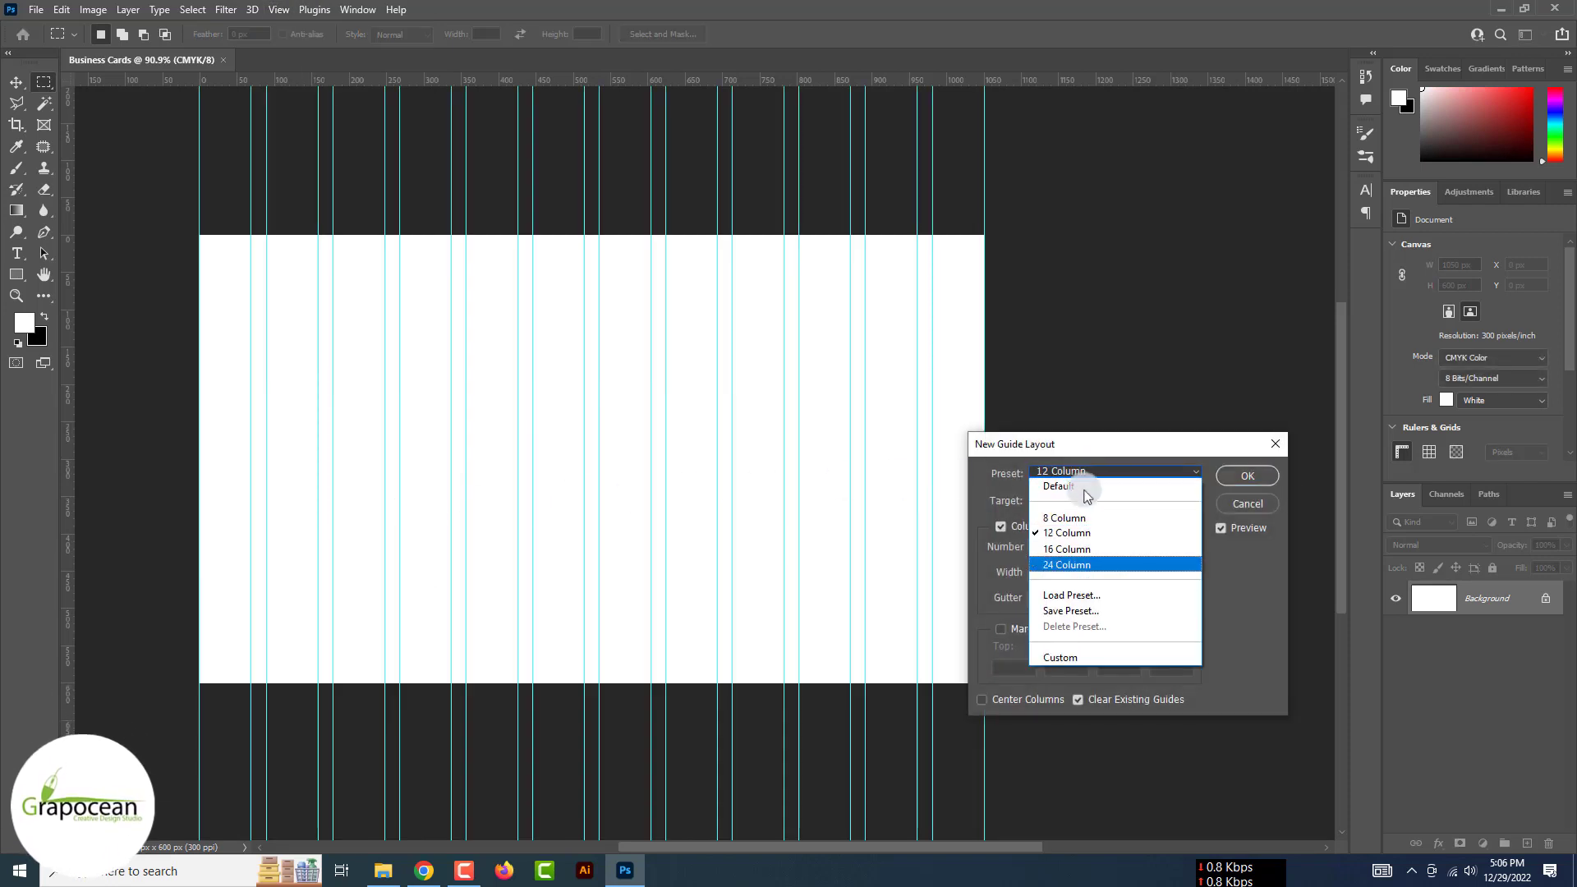
{"action": "left_click", "coordinate": [1102, 657]}
{"action": "left_click", "coordinate": [1063, 586]}
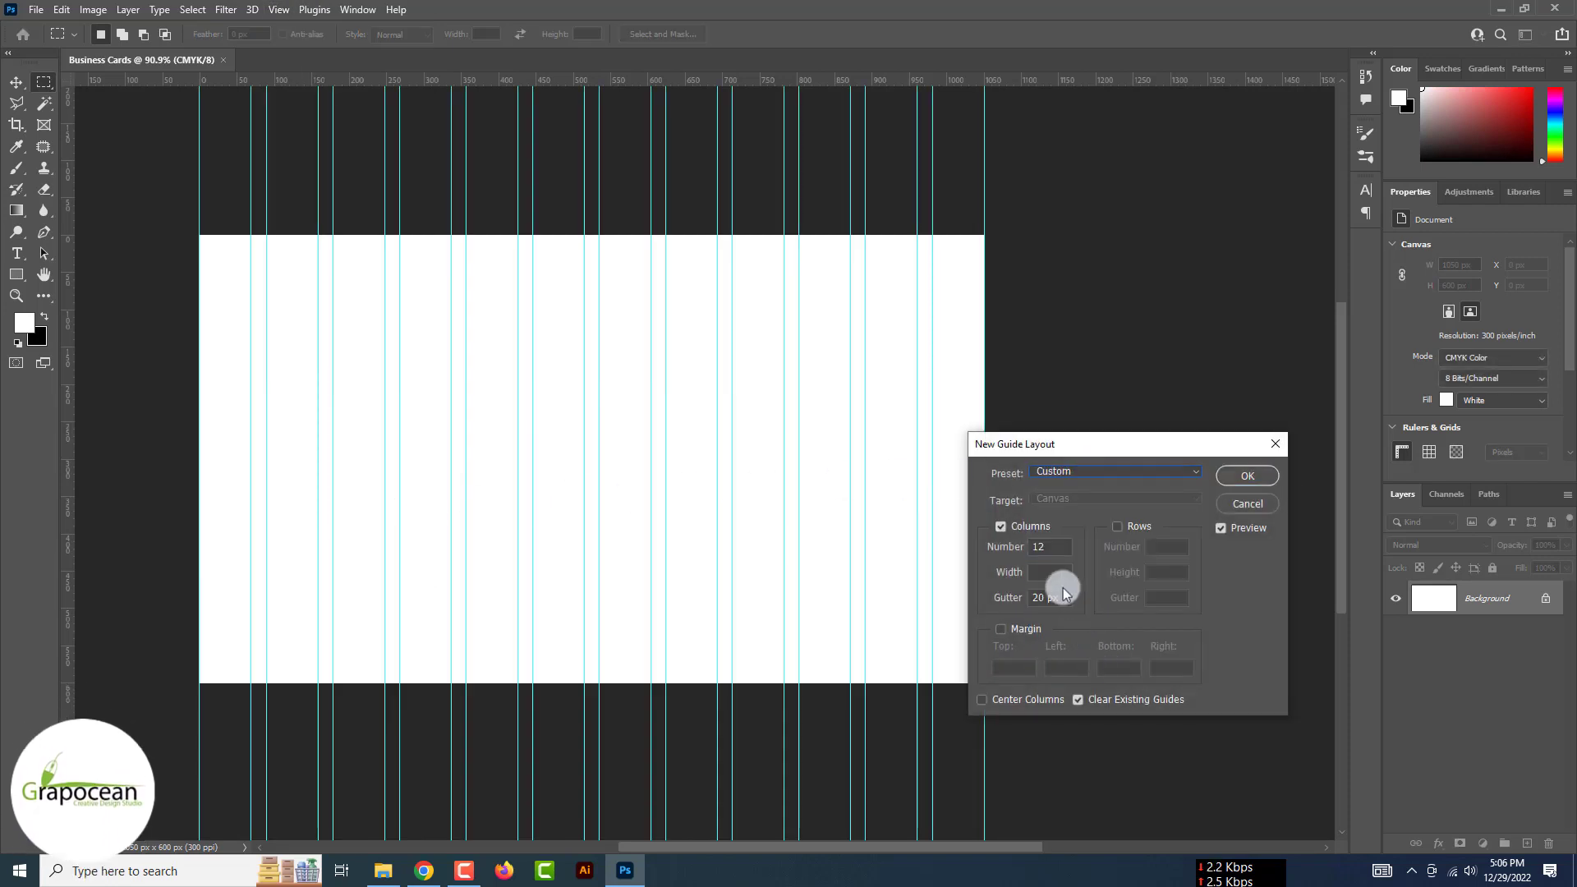
{"action": "left_click", "coordinate": [1029, 526]}
{"action": "left_click", "coordinate": [1034, 528]}
{"action": "left_click_drag", "start_coordinate": [1054, 544], "coordinate": [978, 546]}
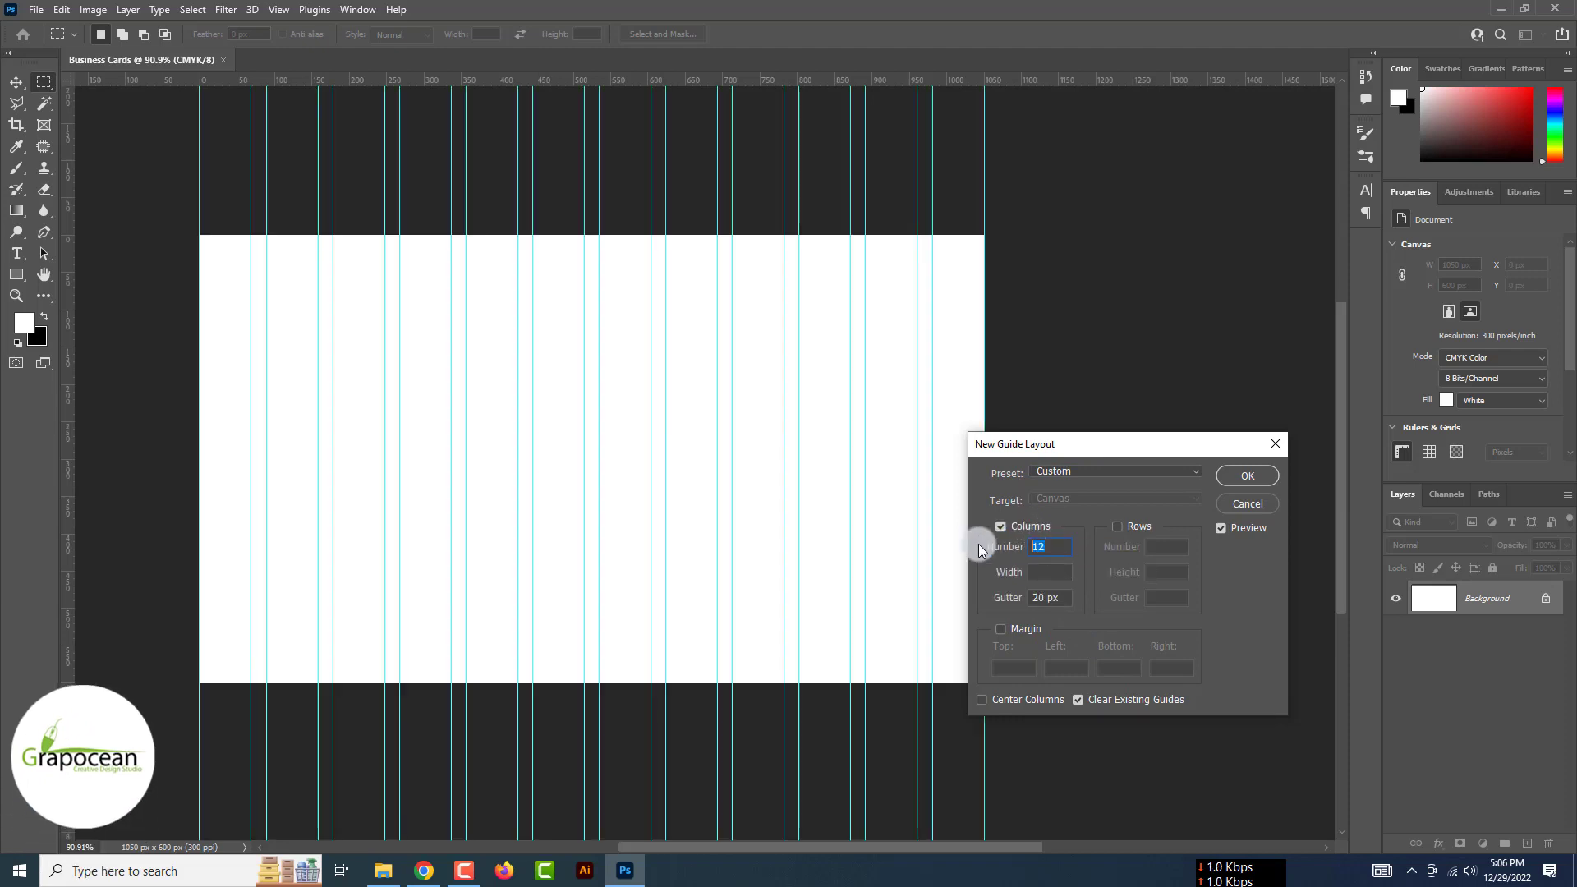
{"action": "type", "text": "0"}
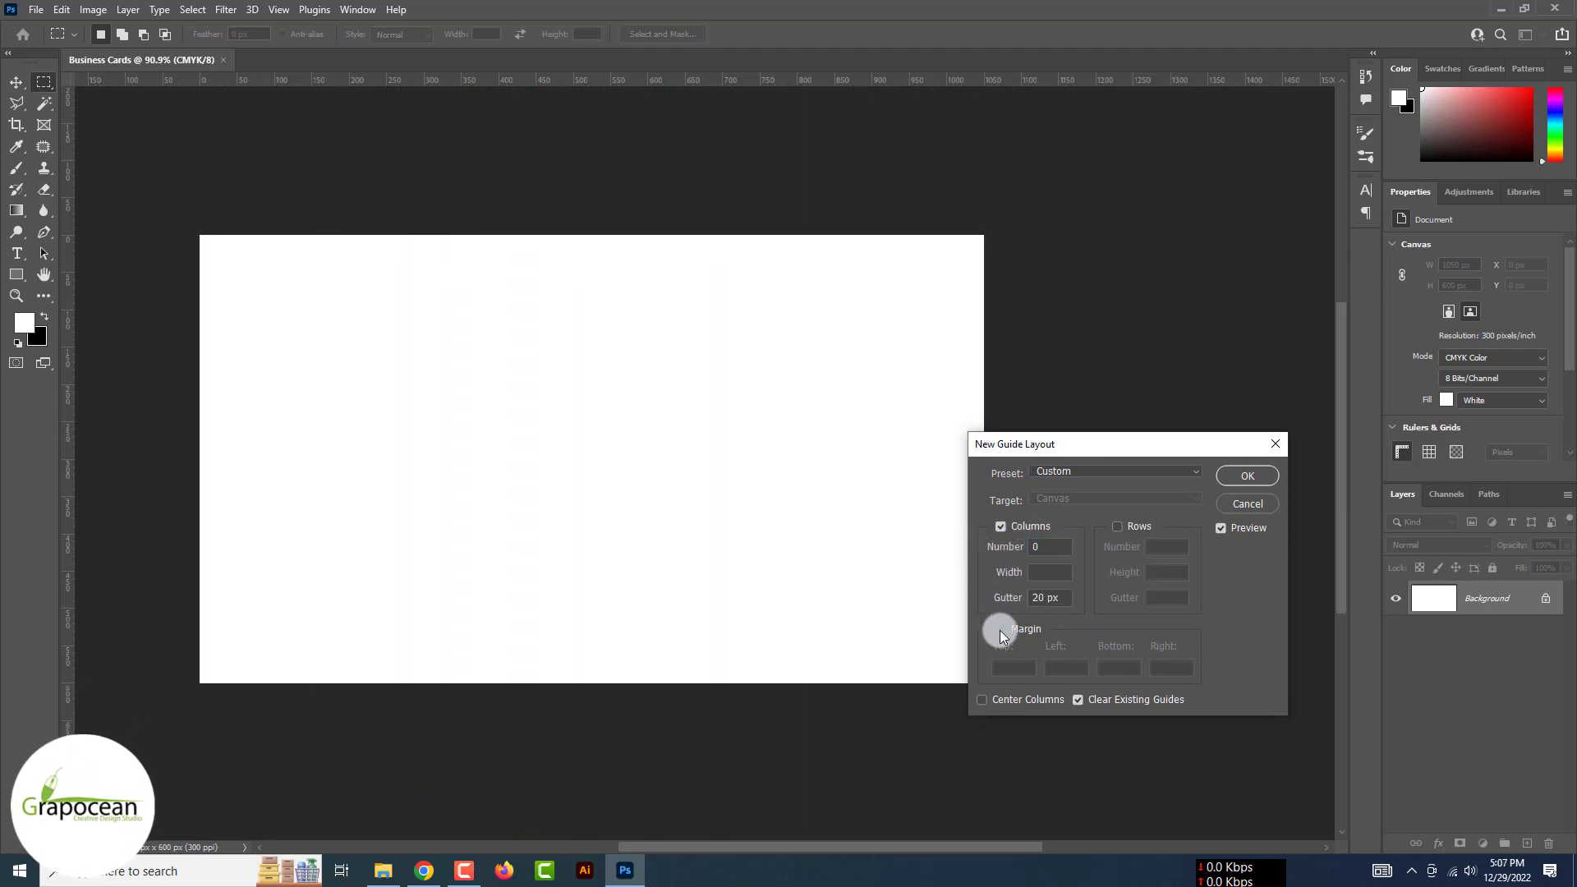
{"action": "left_click", "coordinate": [1000, 629]}
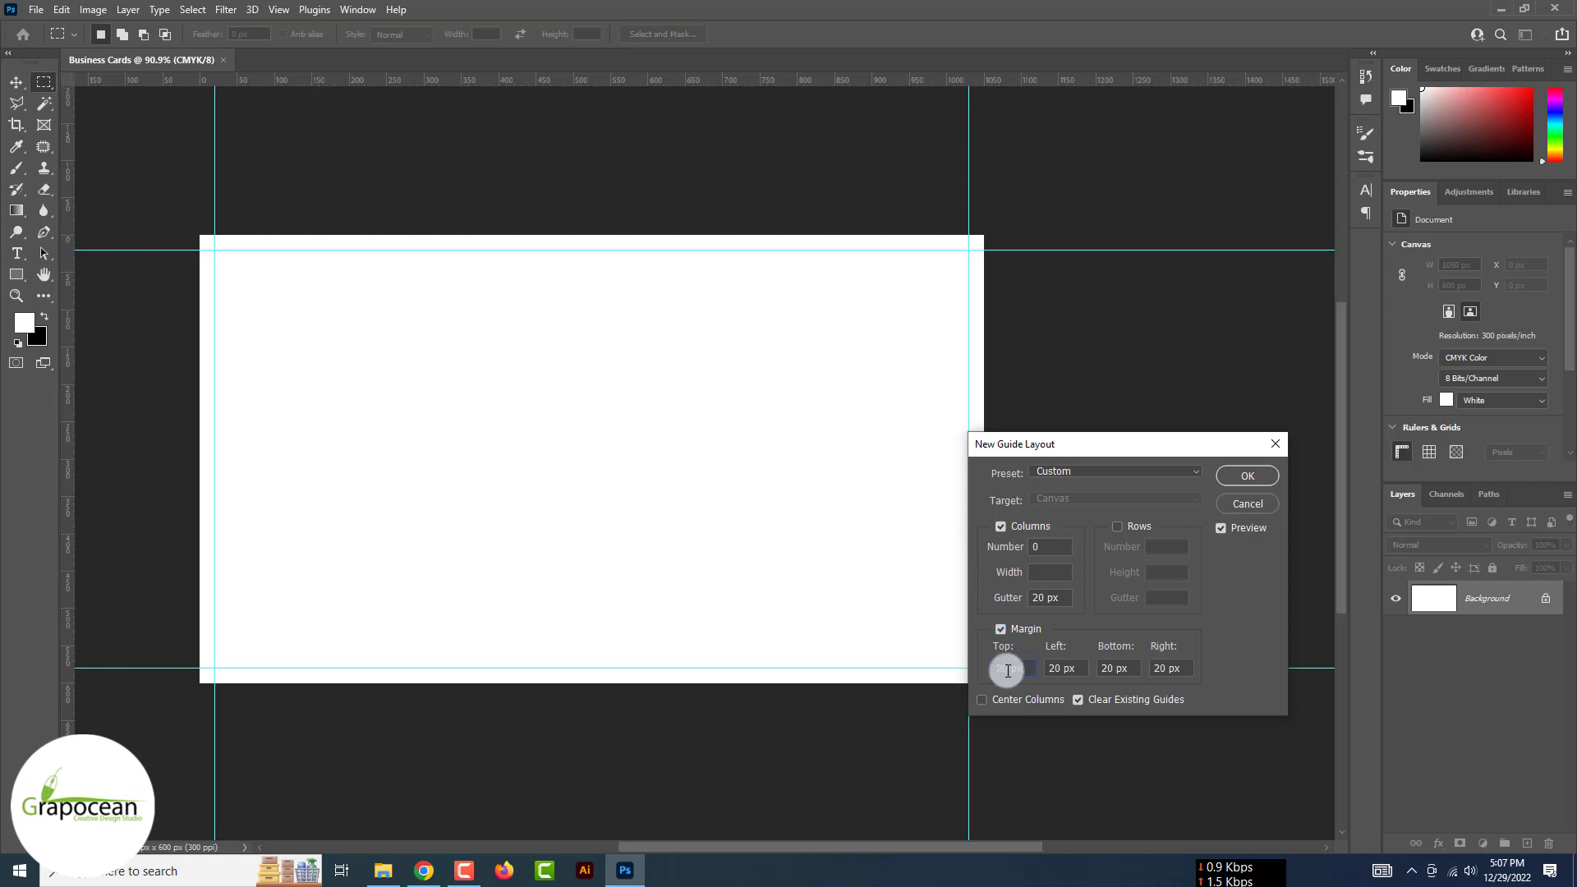
{"action": "type", "text": "25"}
{"action": "key", "text": "Tab"}
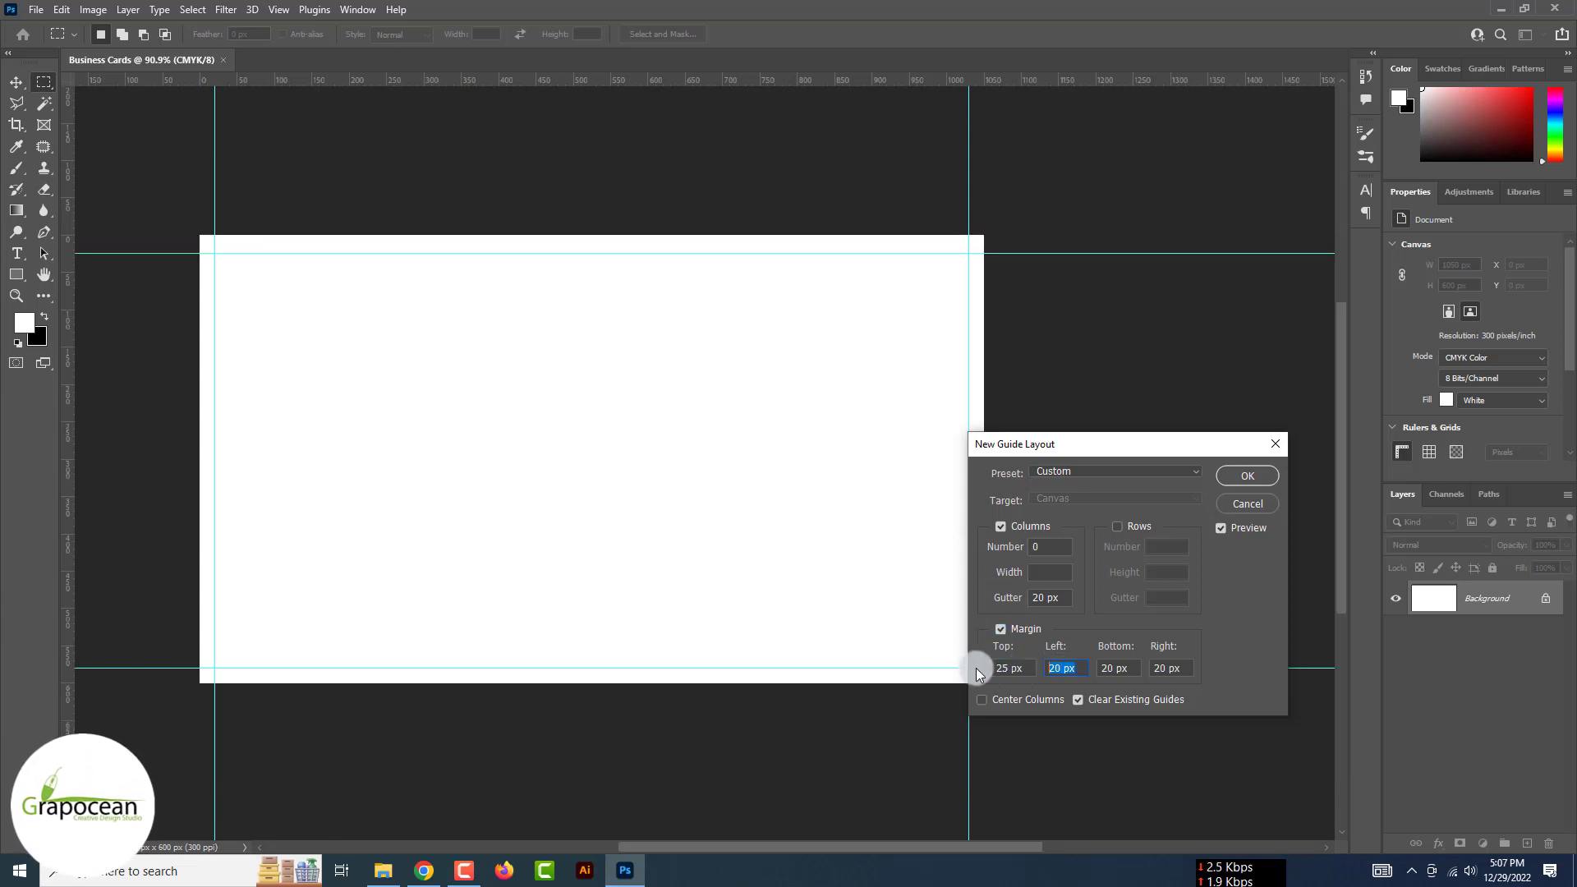
{"action": "type", "text": "25"}
{"action": "key", "text": "Tab"}
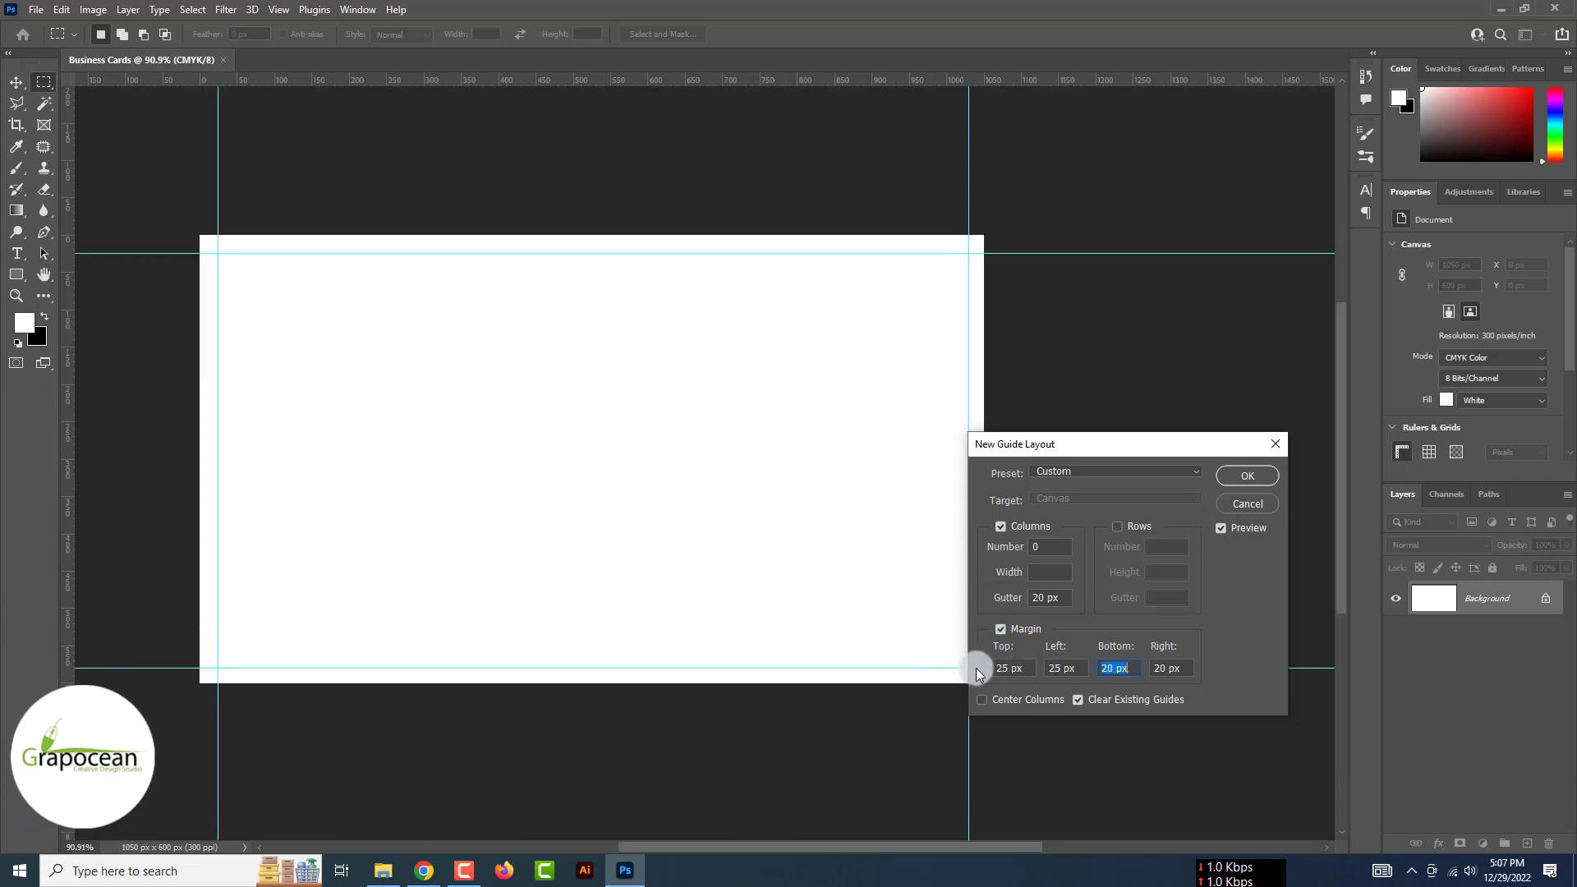
{"action": "type", "text": "25"}
{"action": "key", "text": "Return"}
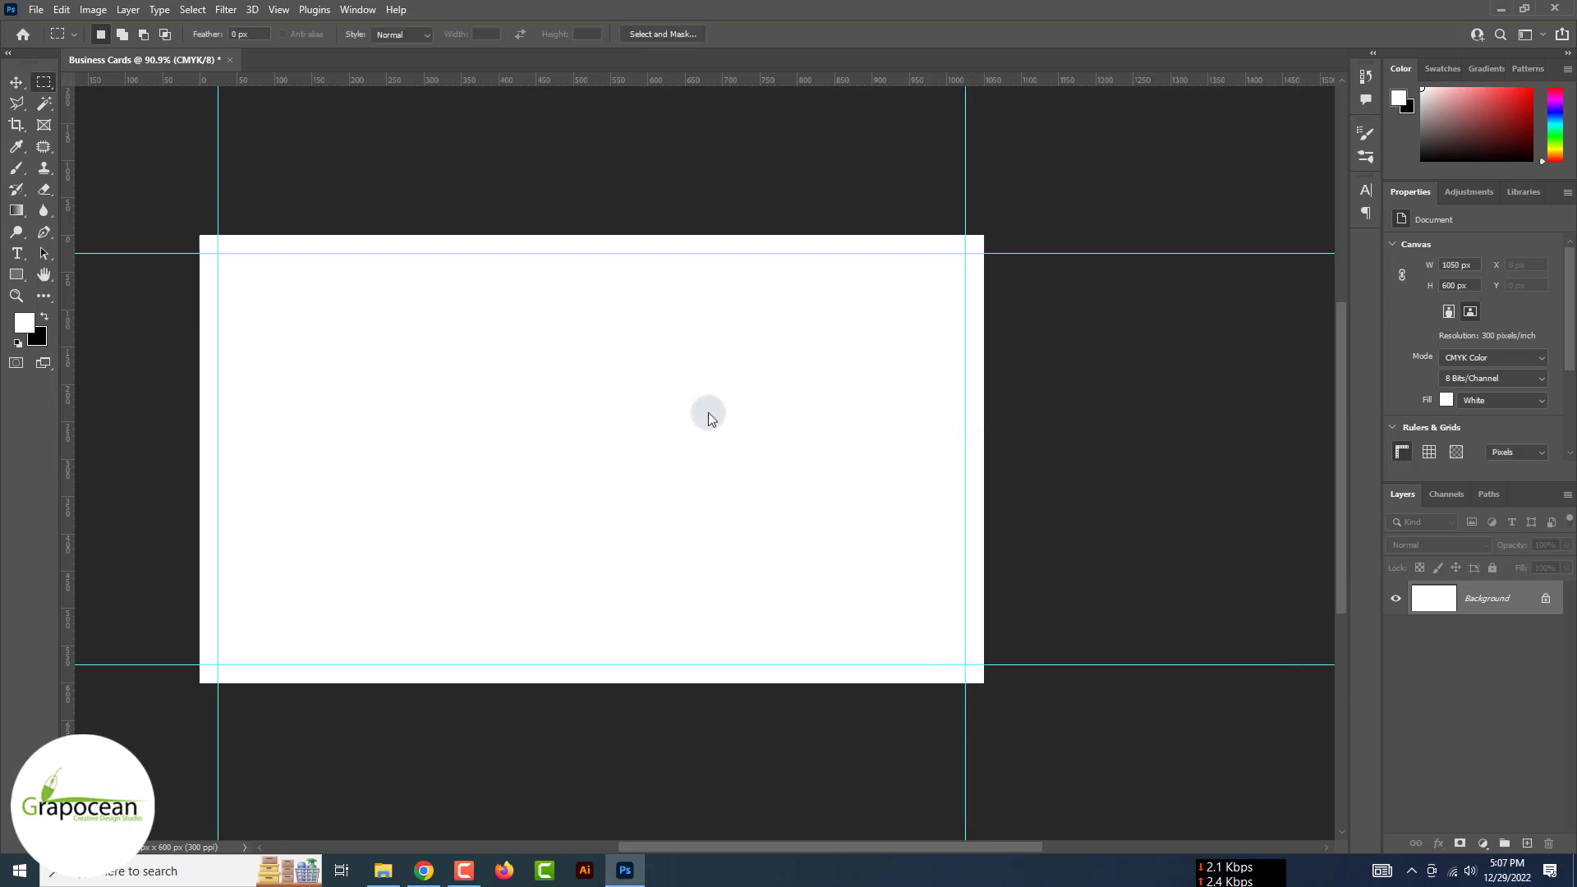
Add a second layout of 50 px margins with centred columns, keeping the 25 px guides
{"action": "left_click", "coordinate": [284, 12]}
{"action": "left_click", "coordinate": [333, 518]}
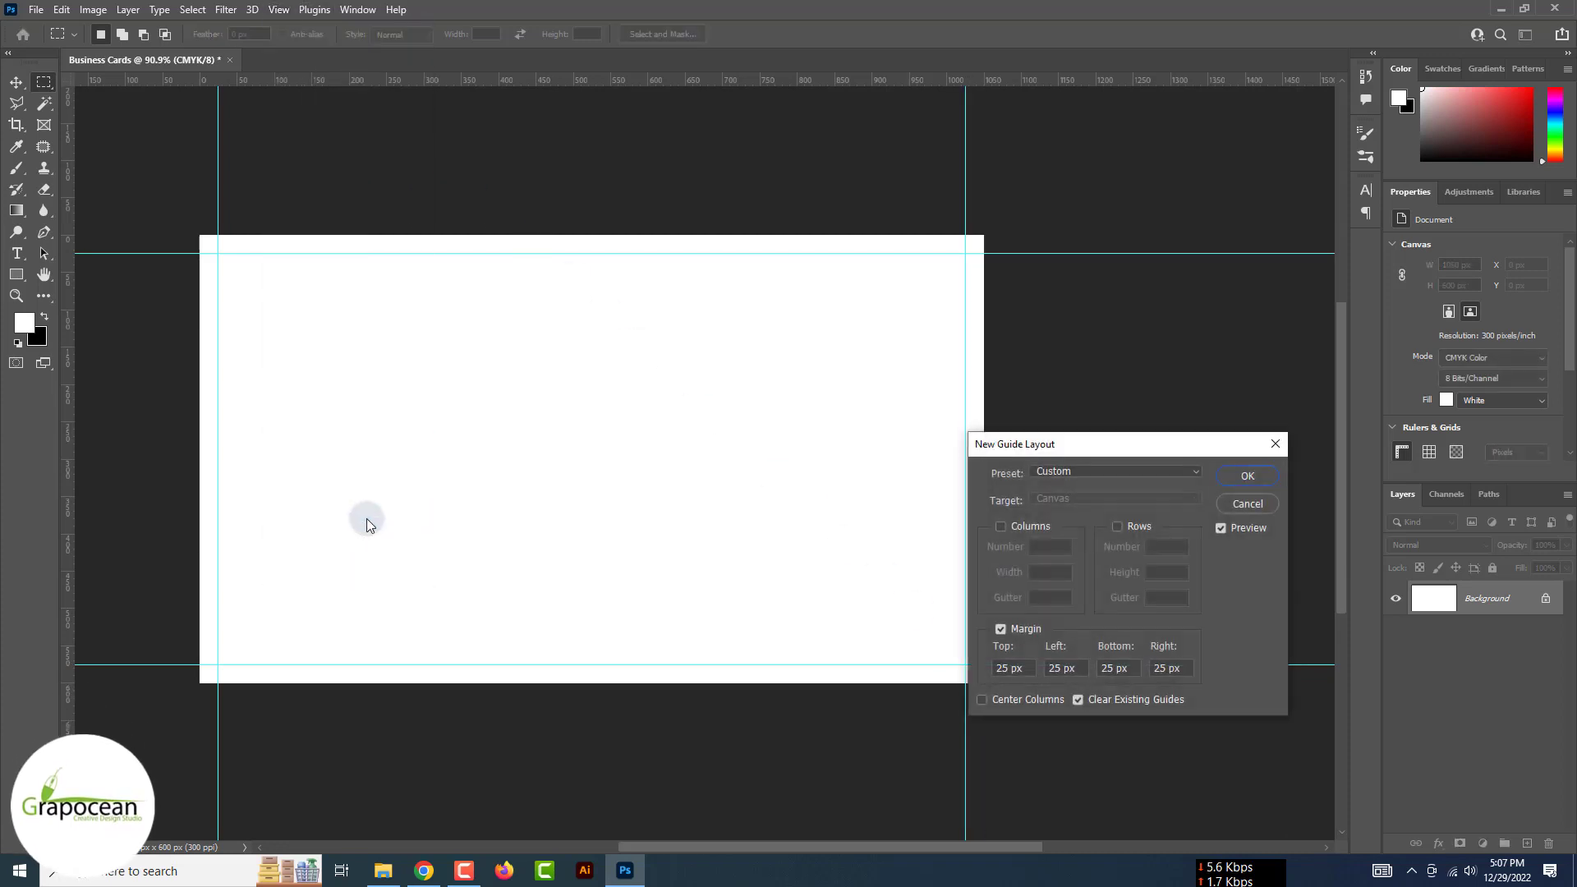
{"action": "type", "text": "50"}
{"action": "key", "text": "Tab"}
{"action": "type", "text": "50"}
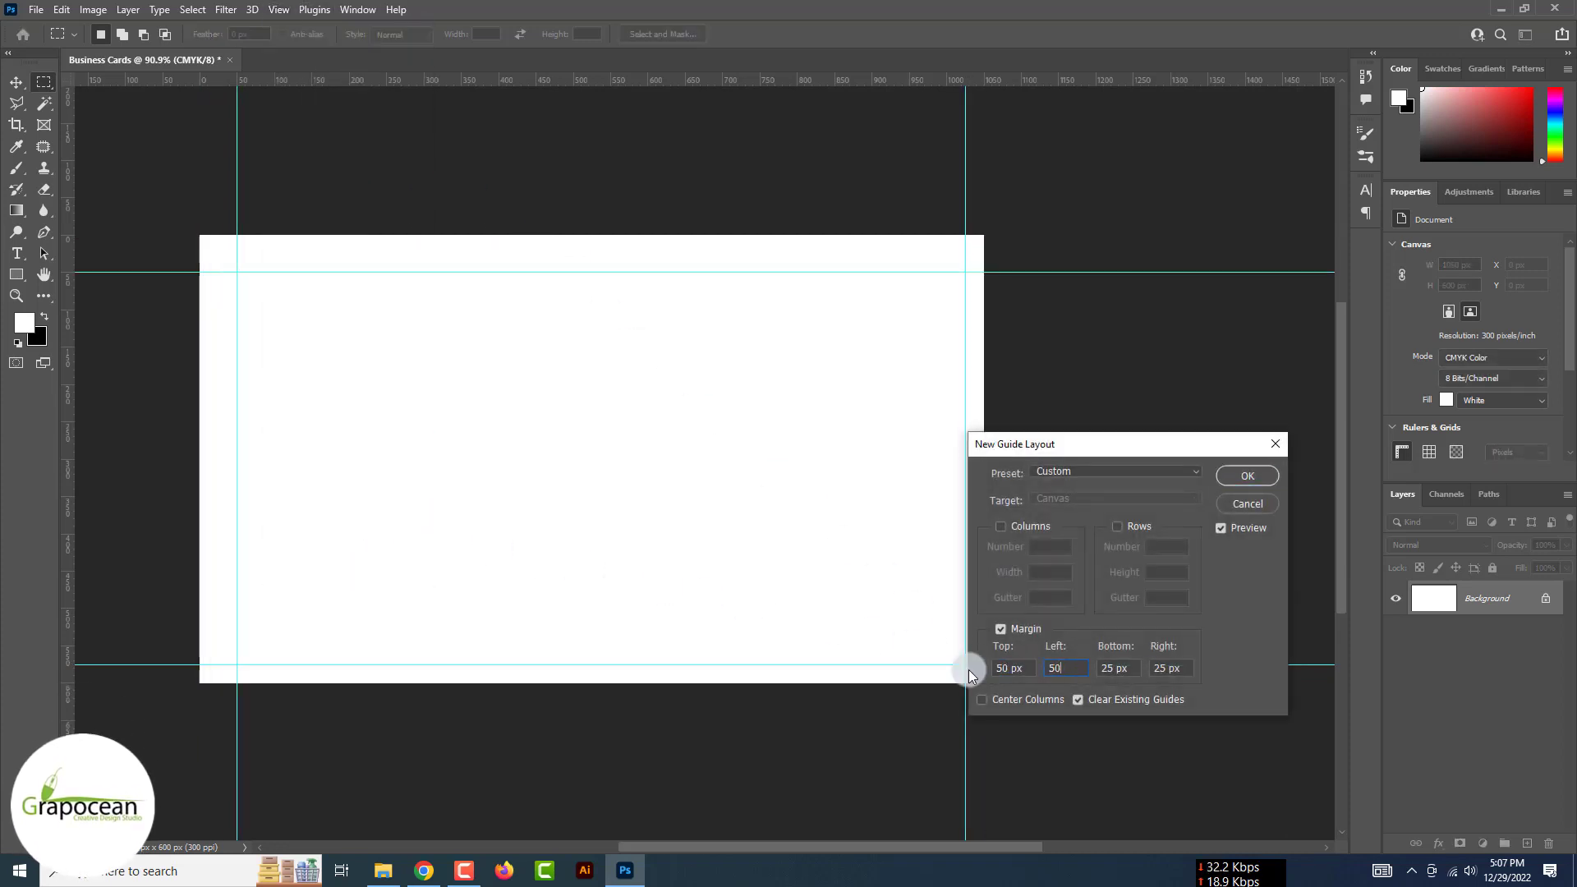
{"action": "type", "text": "50"}
{"action": "key", "text": "Tab"}
{"action": "type", "text": "50"}
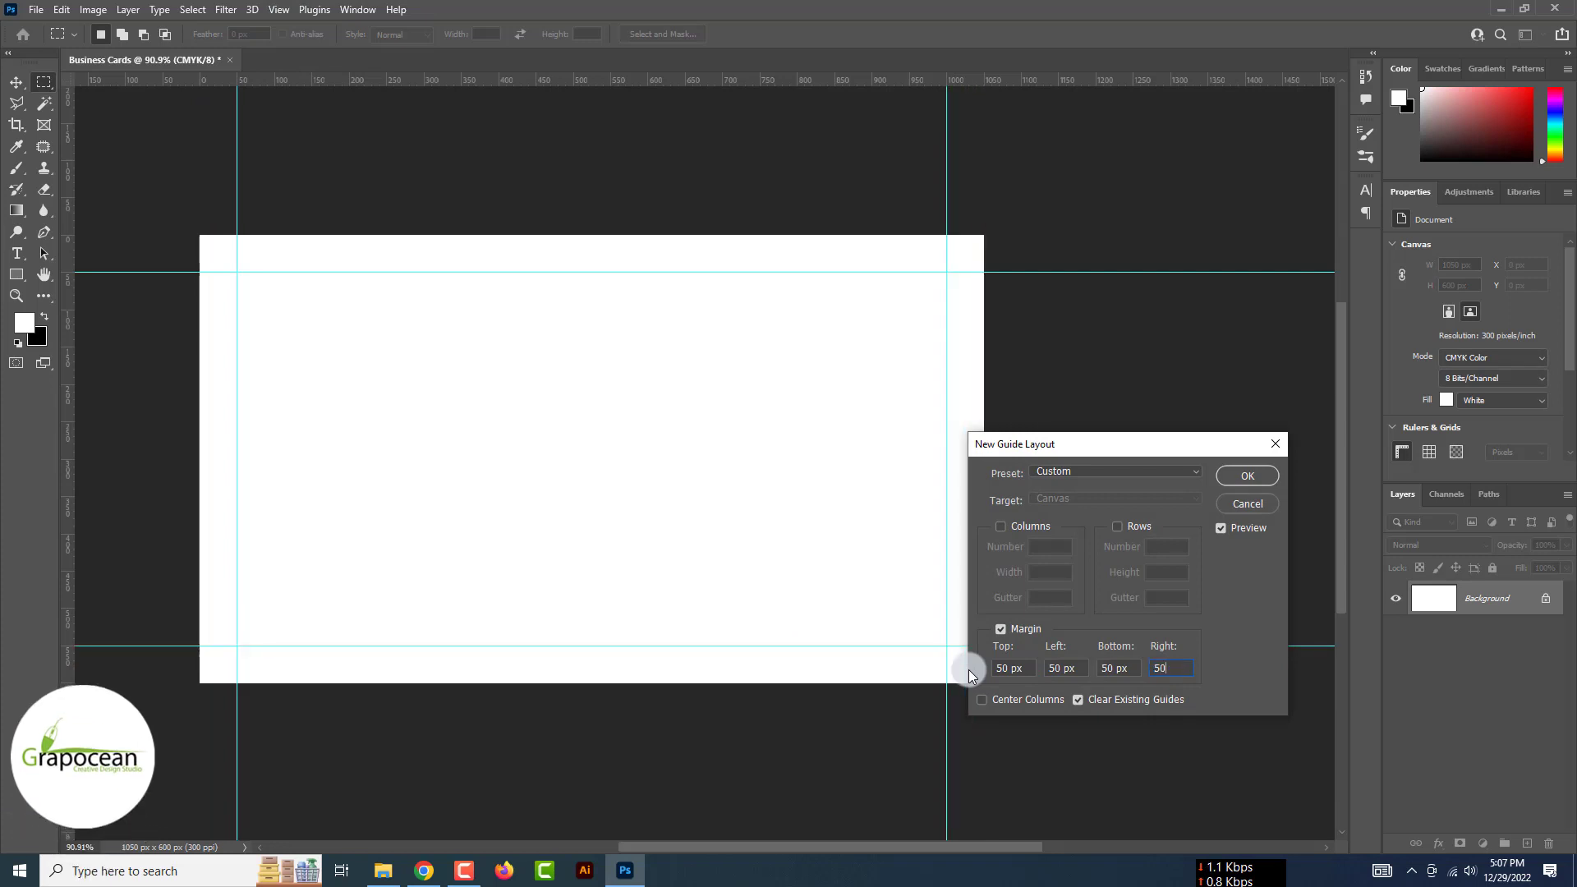
{"action": "left_click", "coordinate": [1032, 703]}
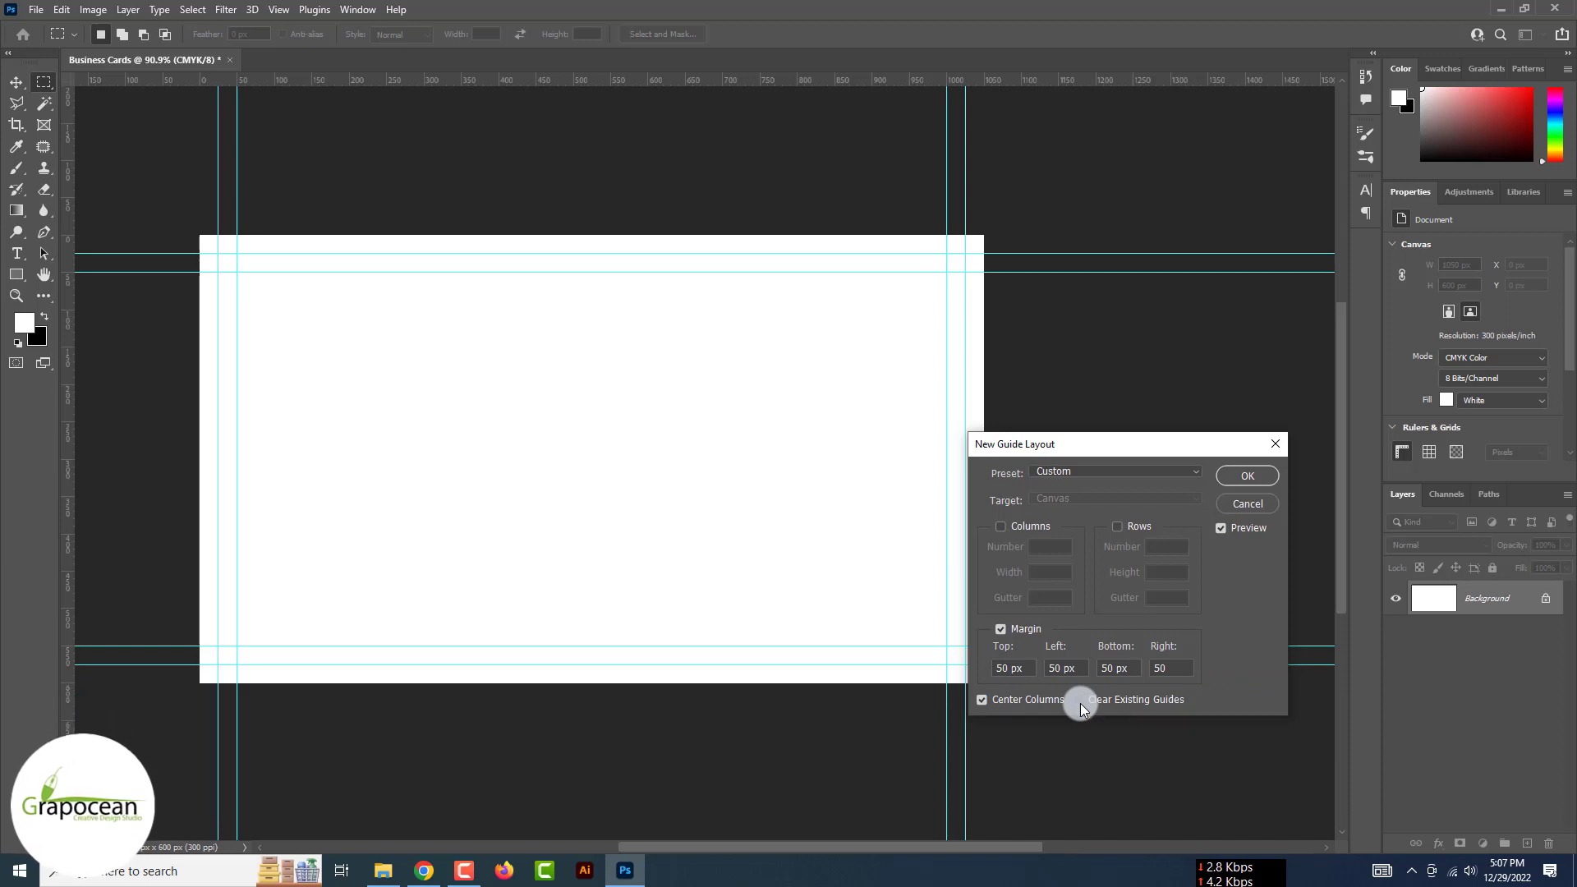
{"action": "left_click", "coordinate": [1083, 701]}
{"action": "left_click", "coordinate": [1084, 701]}
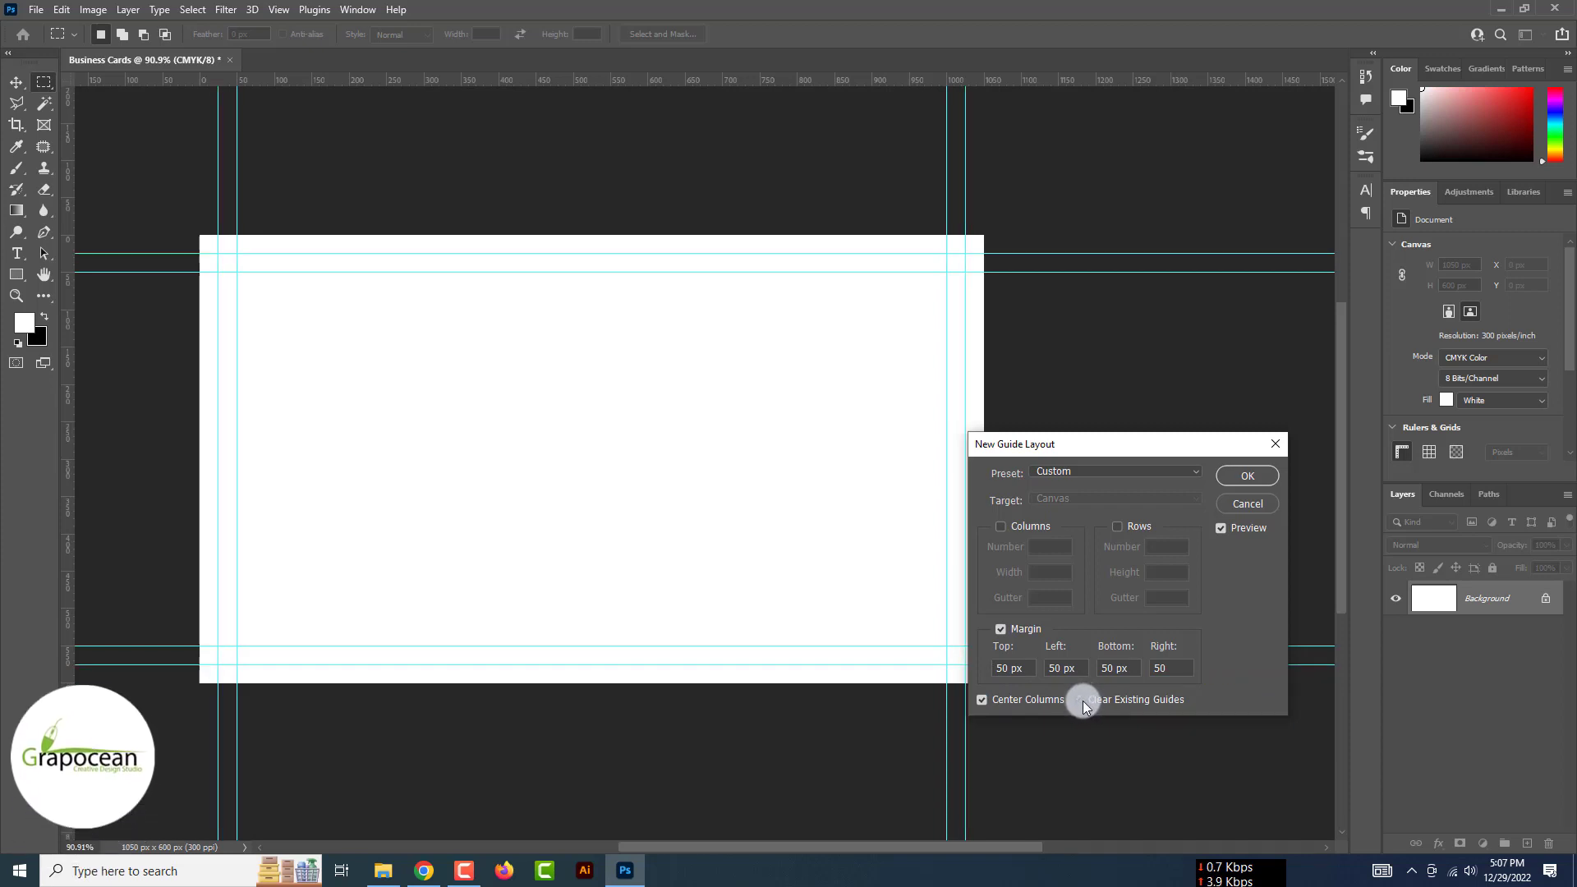
{"action": "left_click", "coordinate": [1246, 475]}
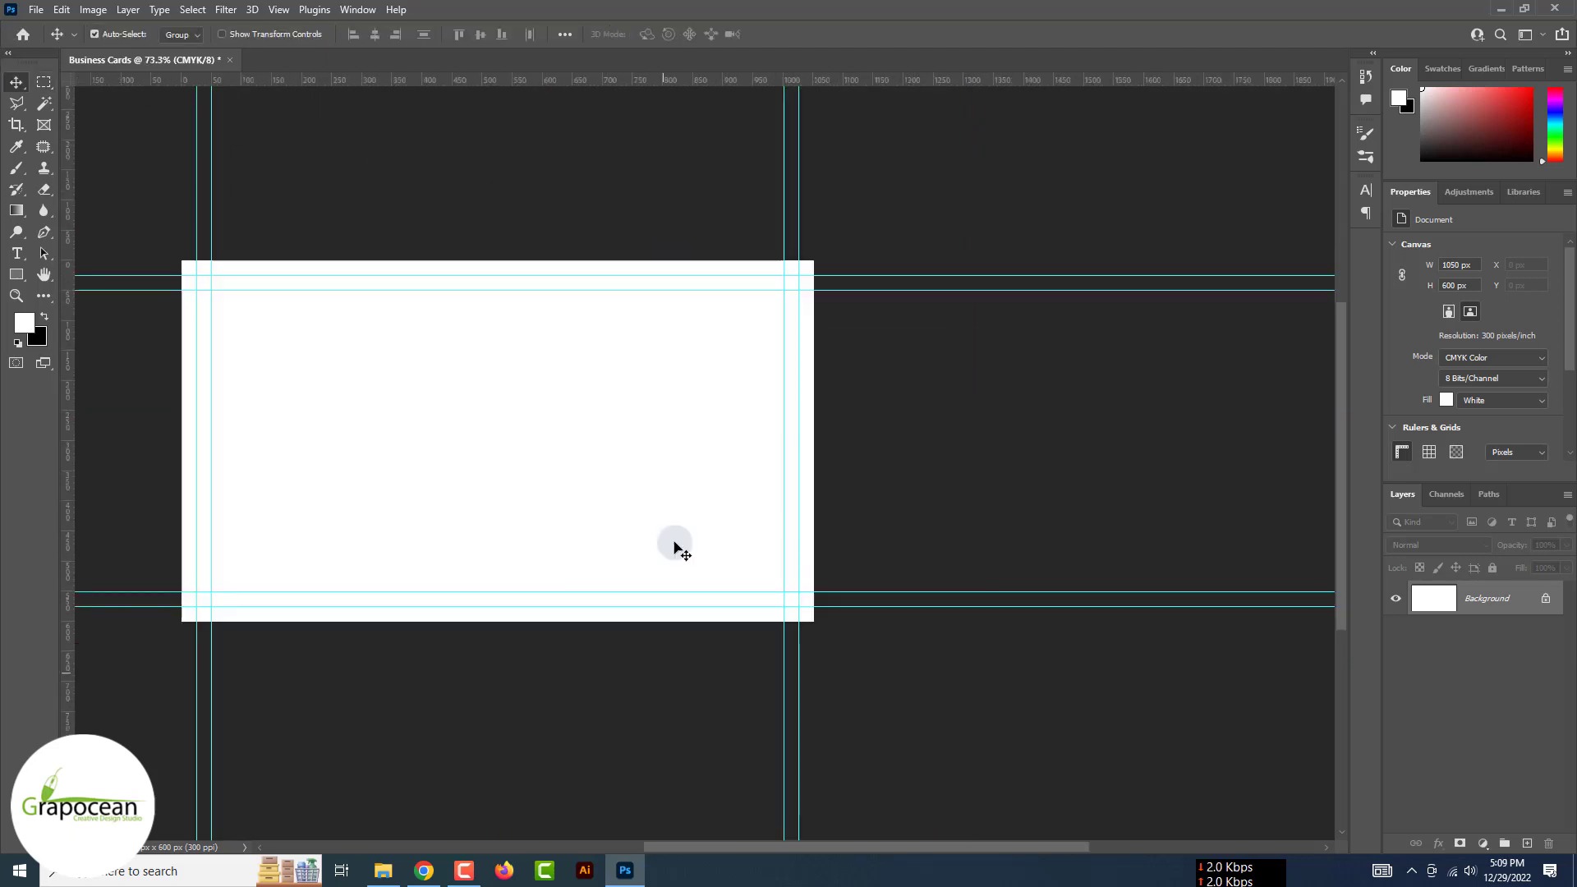
Draw a full-bleed rectangle over the card and fill it with near-black charcoal
{"action": "scroll", "coordinate": [675, 543], "scroll_direction": "down", "scroll_amount": 4}
{"action": "scroll", "coordinate": [593, 575], "scroll_direction": "up", "scroll_amount": 3}
{"action": "right_click", "coordinate": [17, 275]}
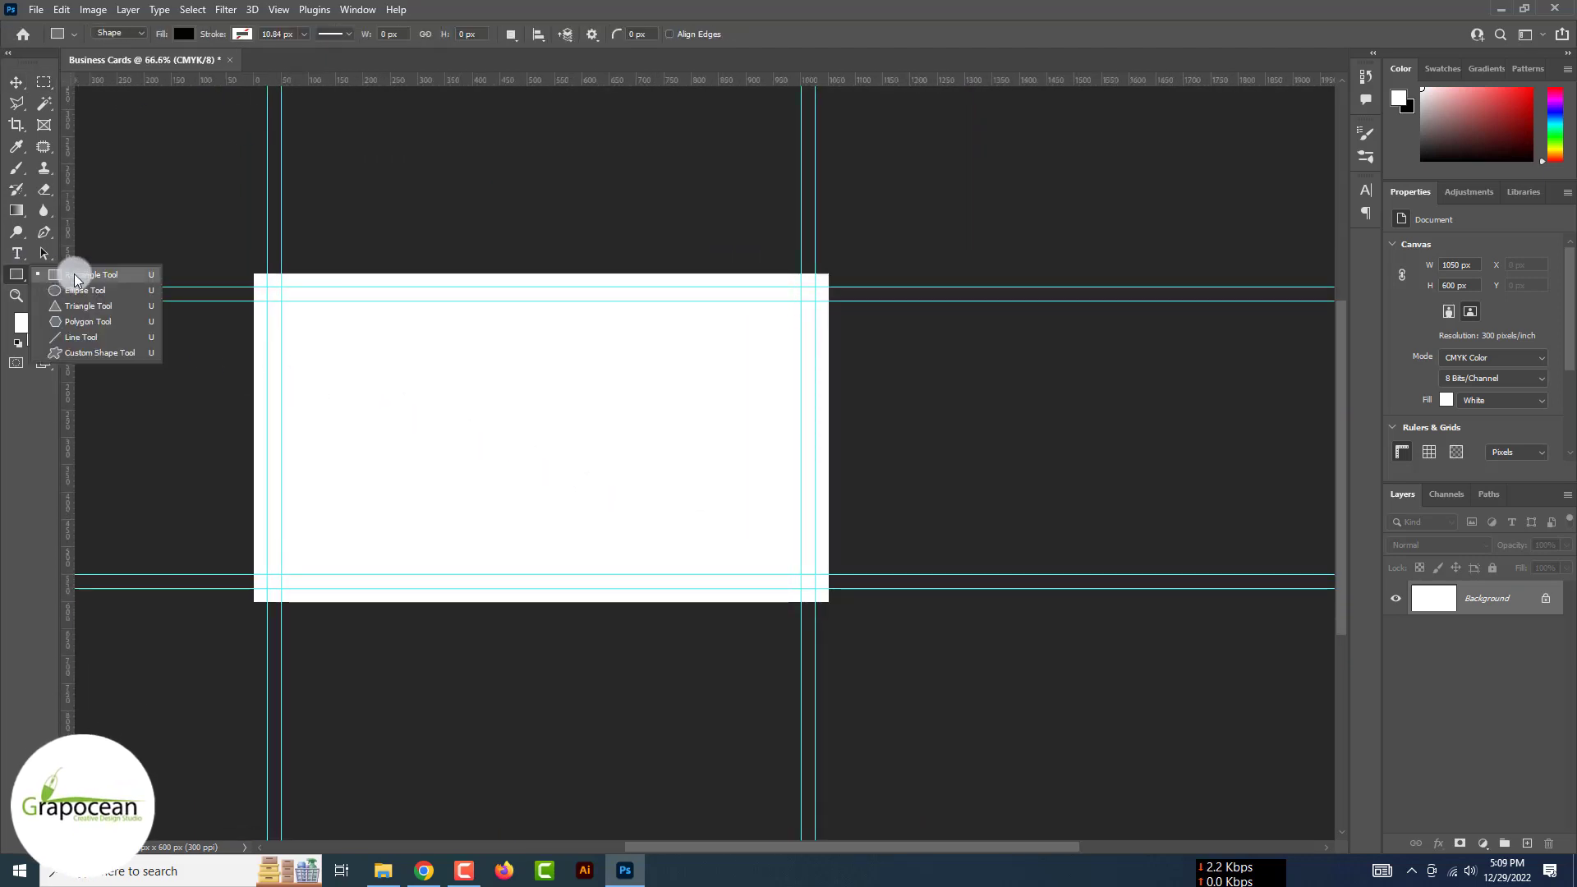
{"action": "left_click", "coordinate": [74, 272]}
{"action": "left_click_drag", "start_coordinate": [240, 257], "coordinate": [842, 626]}
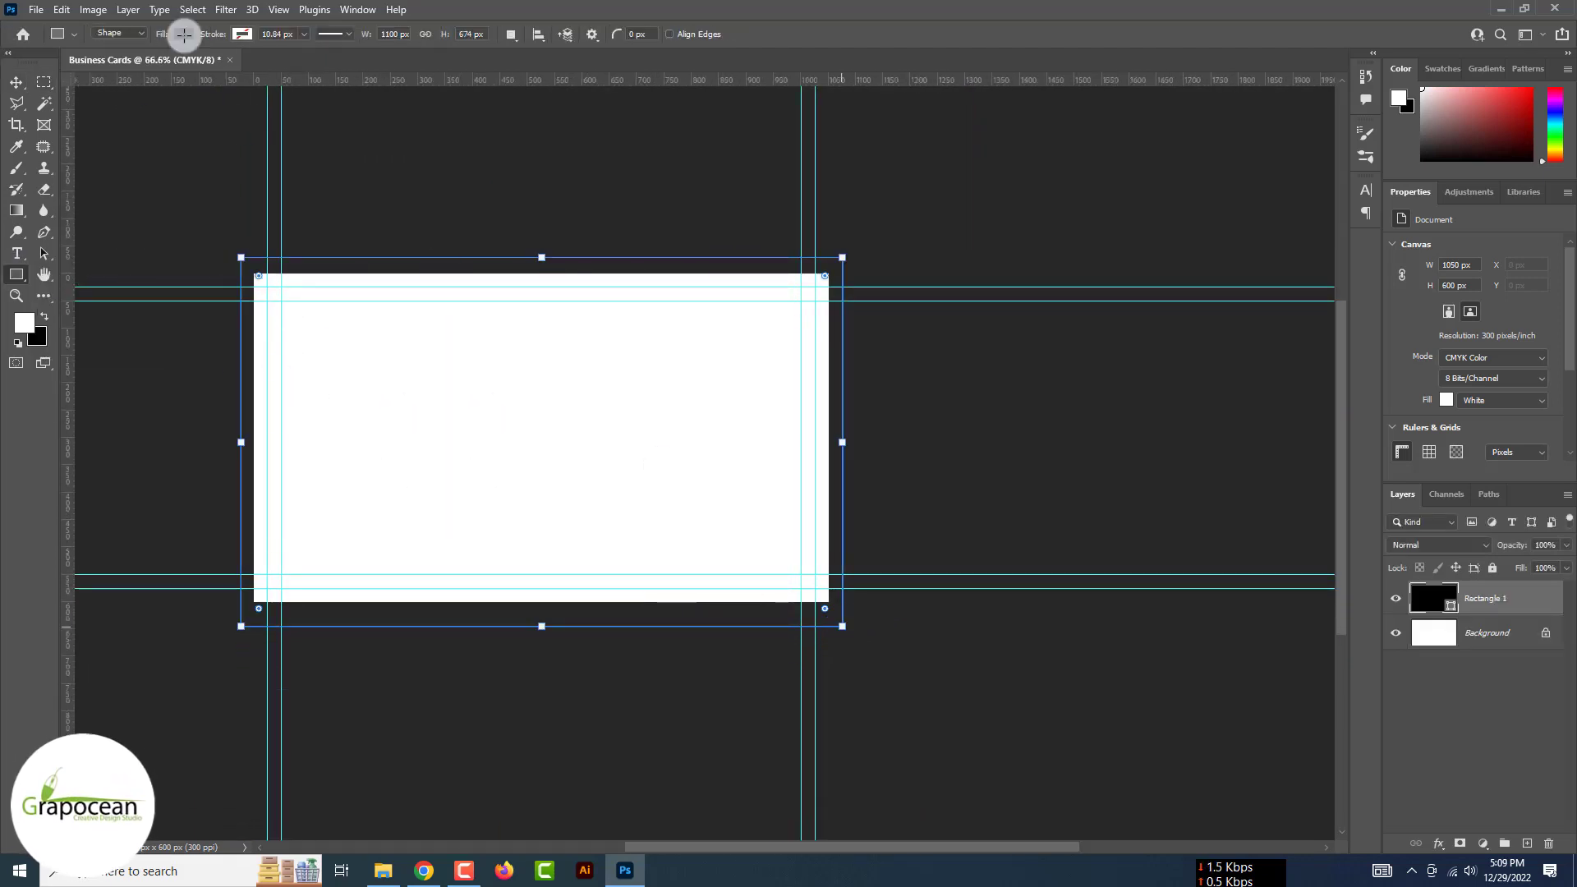
{"action": "left_click", "coordinate": [184, 34]}
{"action": "left_click", "coordinate": [285, 65]}
{"action": "left_click", "coordinate": [1367, 756]}
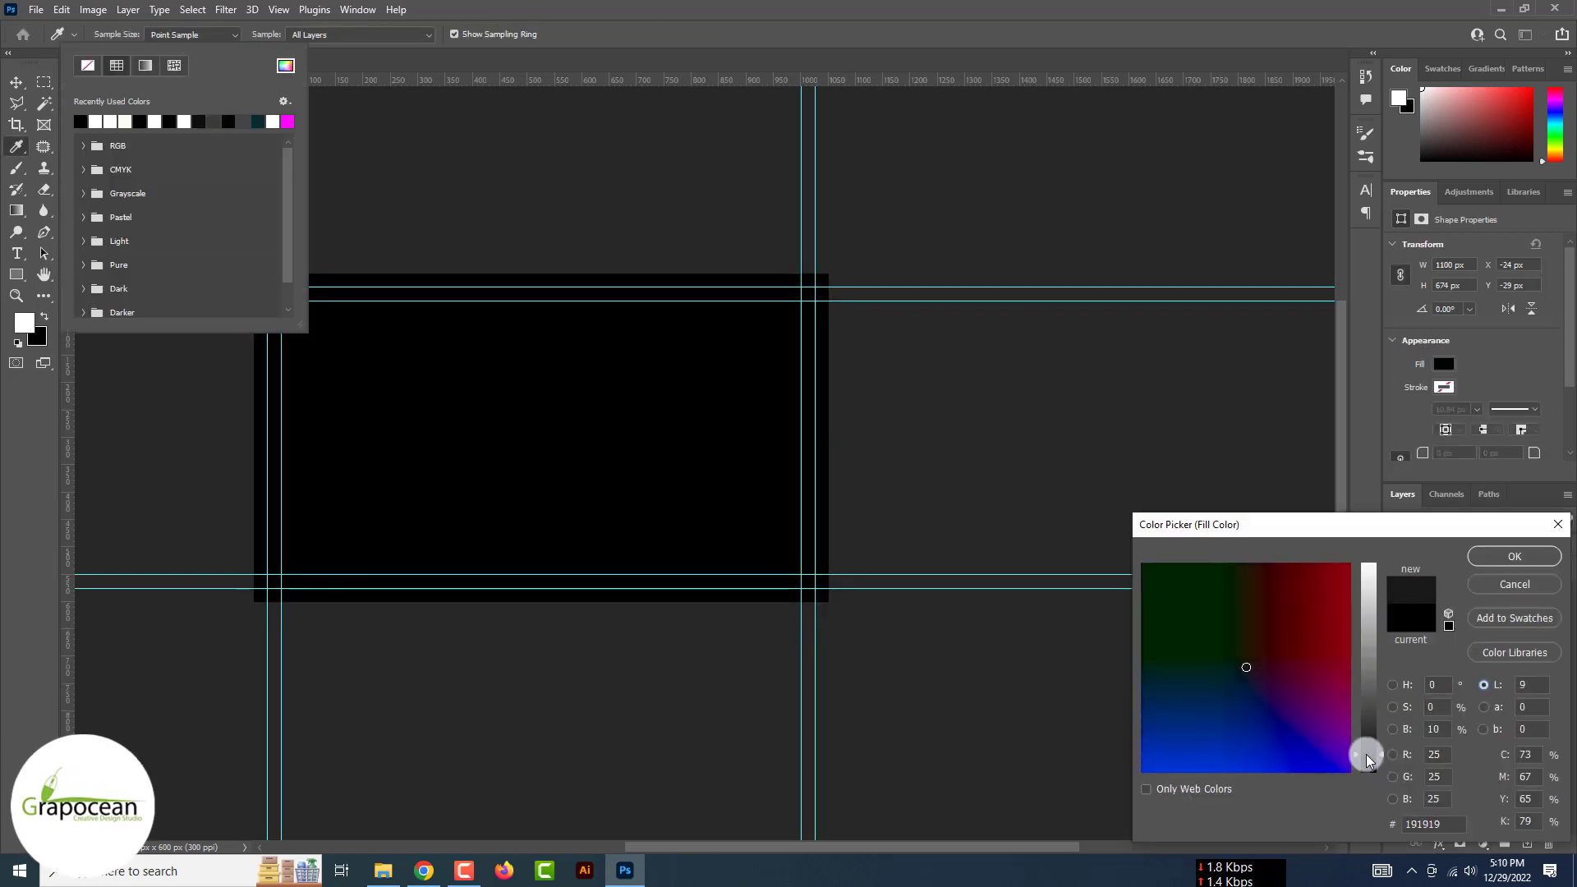
{"action": "left_click_drag", "start_coordinate": [1367, 754], "coordinate": [1372, 756]}
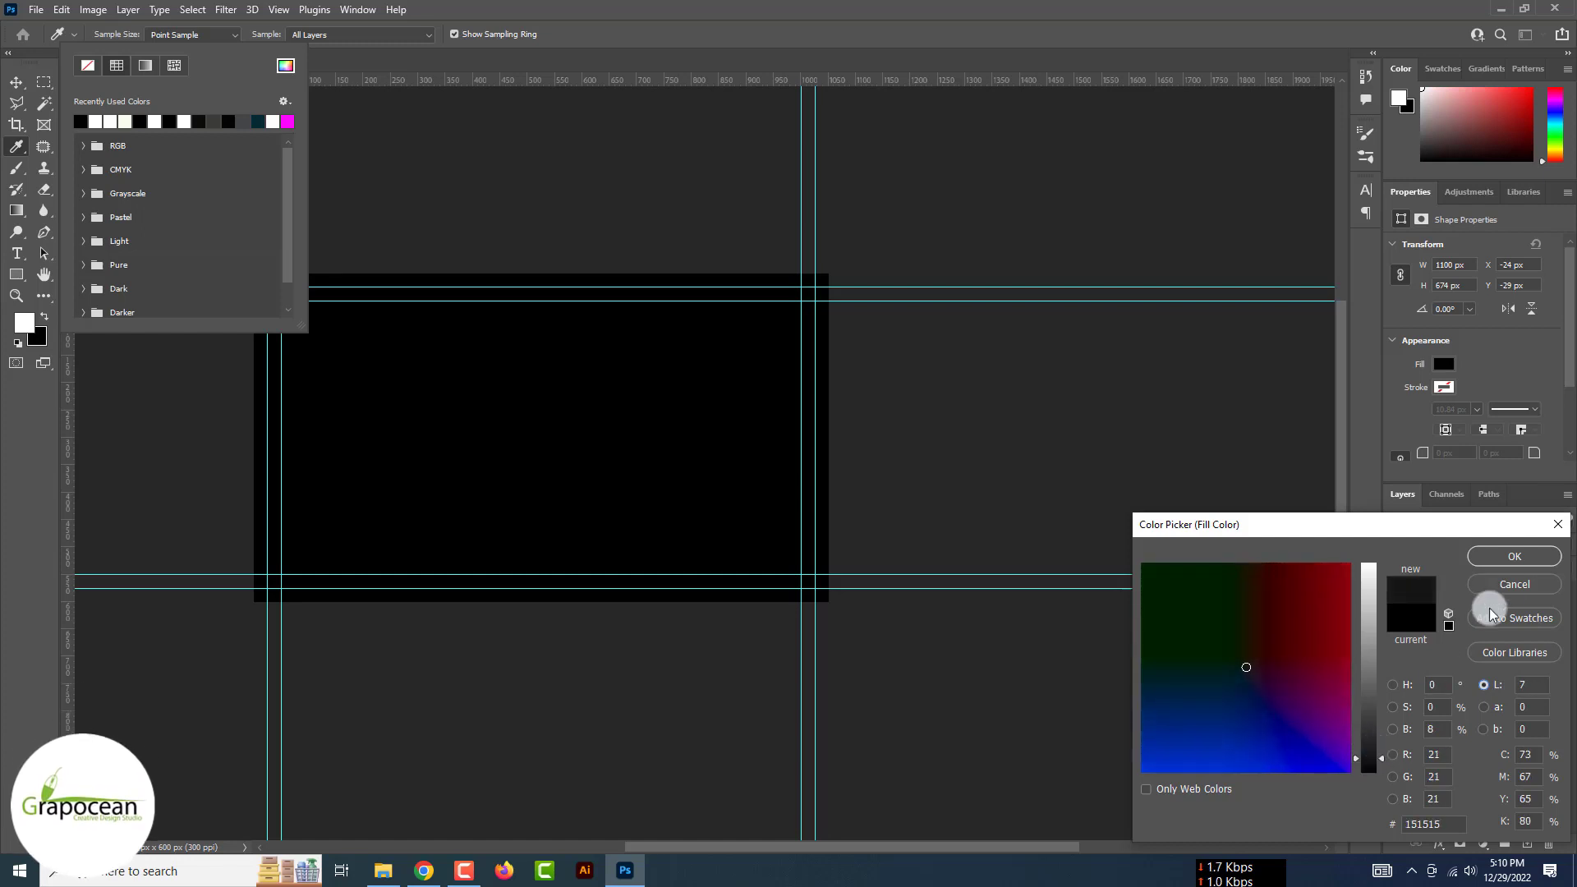
{"action": "left_click", "coordinate": [1514, 557]}
{"action": "left_click", "coordinate": [25, 358]}
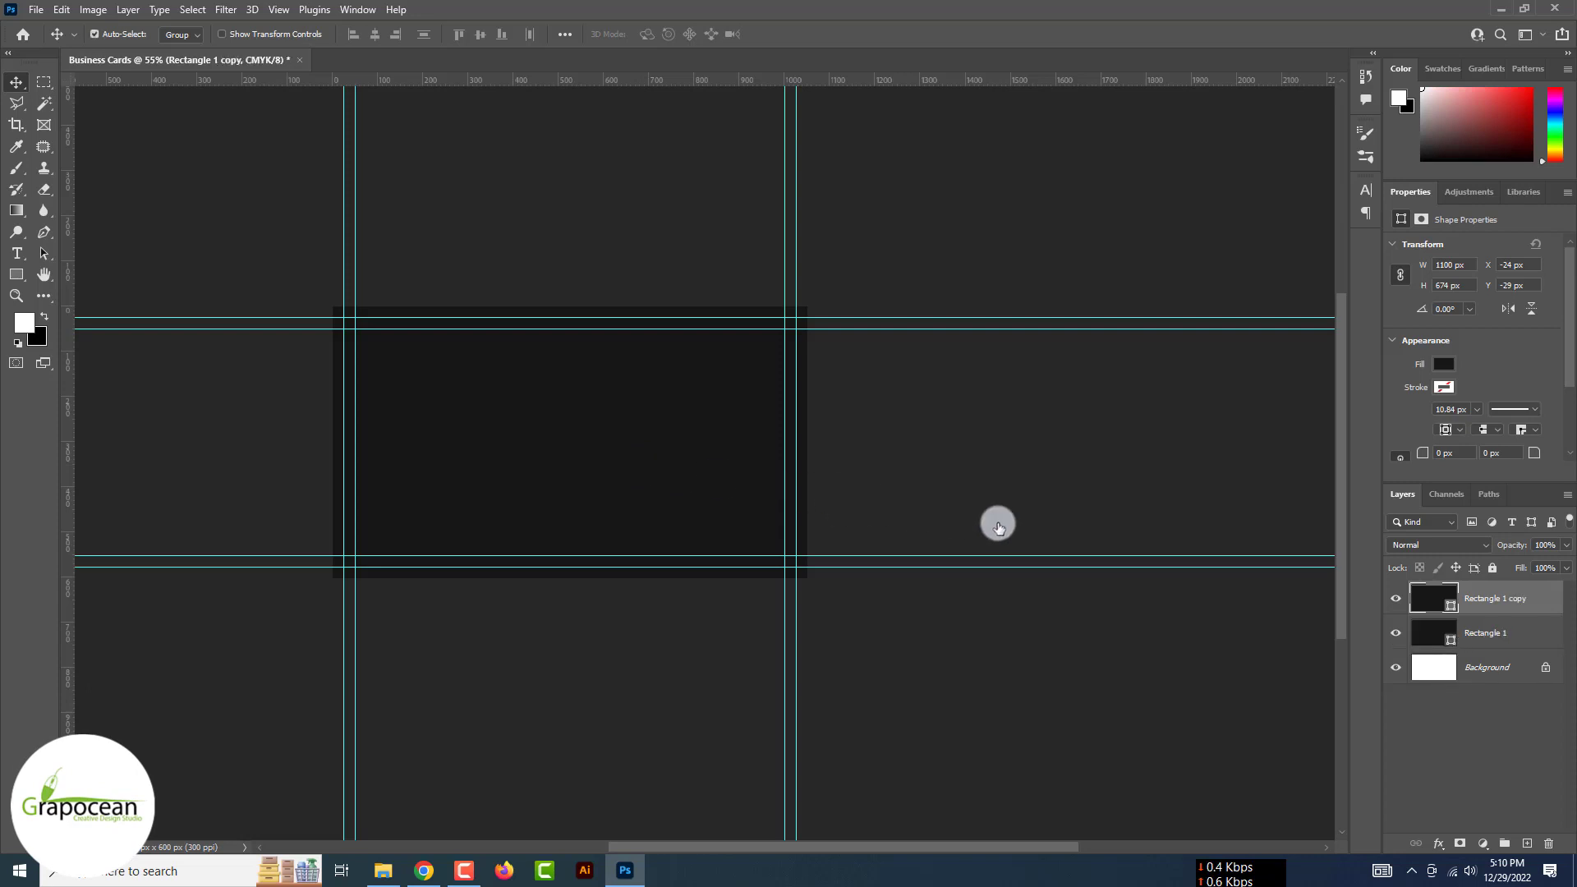
Recolour the rectangle copy to #292929 and hide it with an inverted layer mask
{"action": "double_click", "coordinate": [1434, 599]}
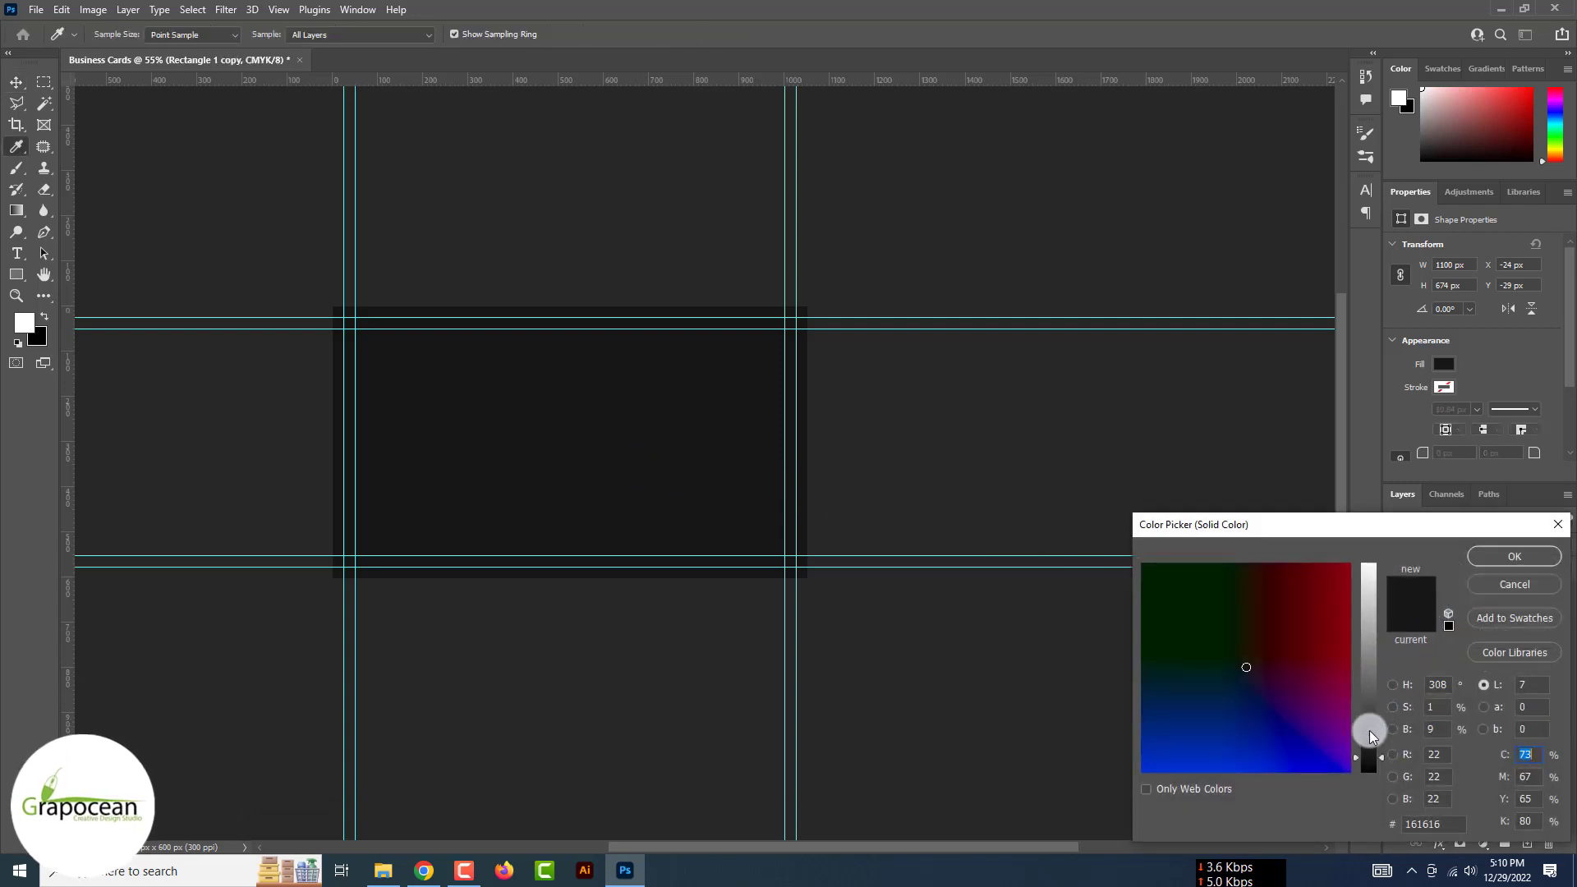
{"action": "left_click_drag", "start_coordinate": [1369, 731], "coordinate": [1371, 738]}
{"action": "left_click", "coordinate": [1514, 556]}
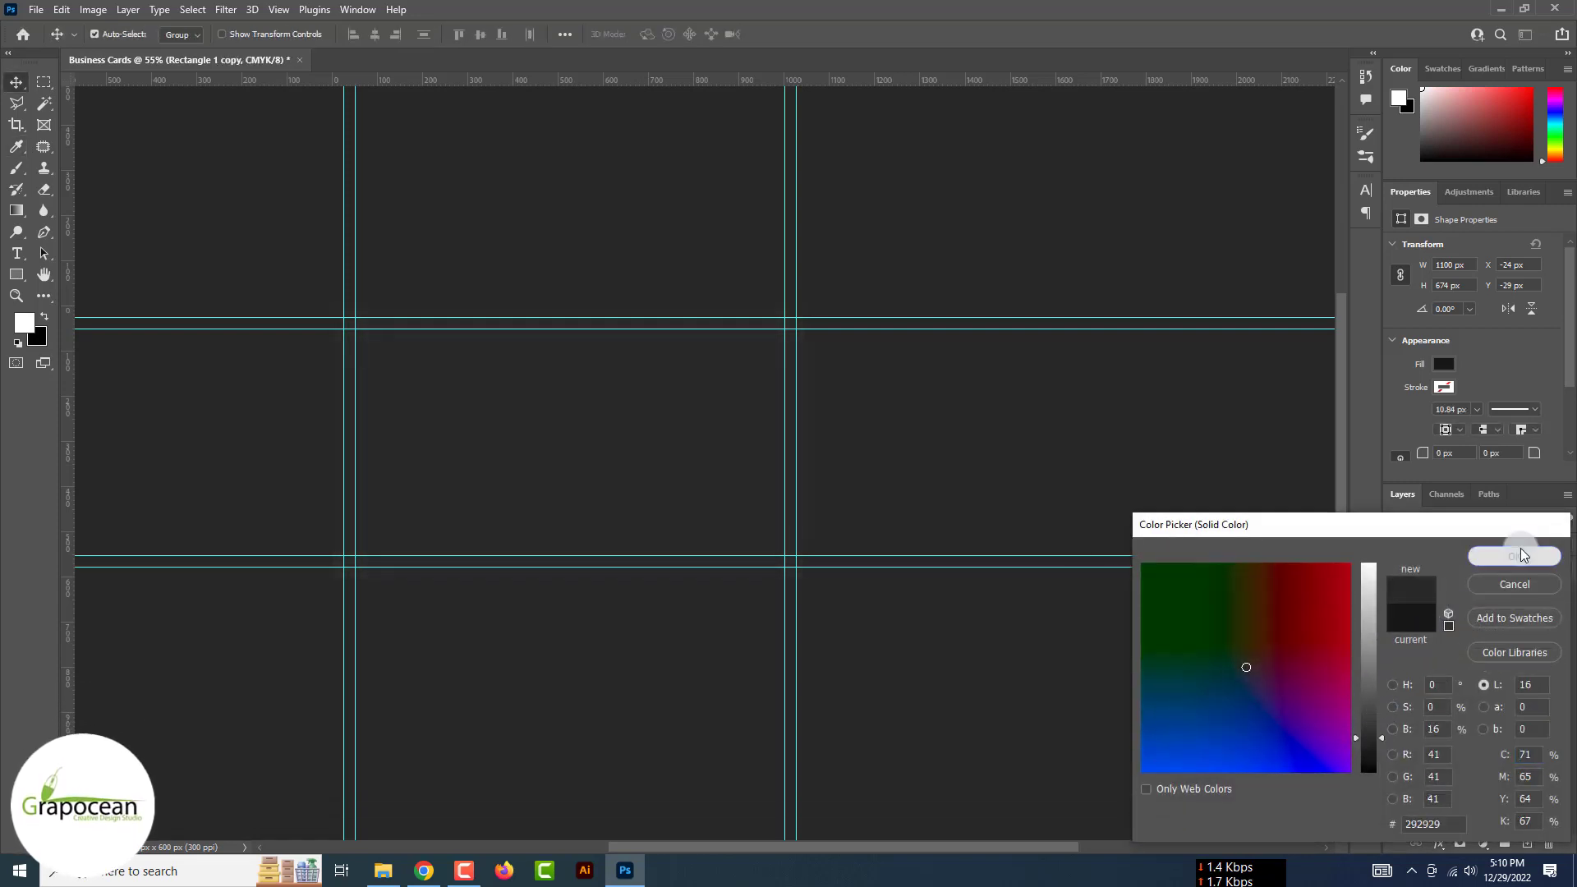
{"action": "left_click", "coordinate": [1461, 844]}
{"action": "key", "text": "ctrl+i"}
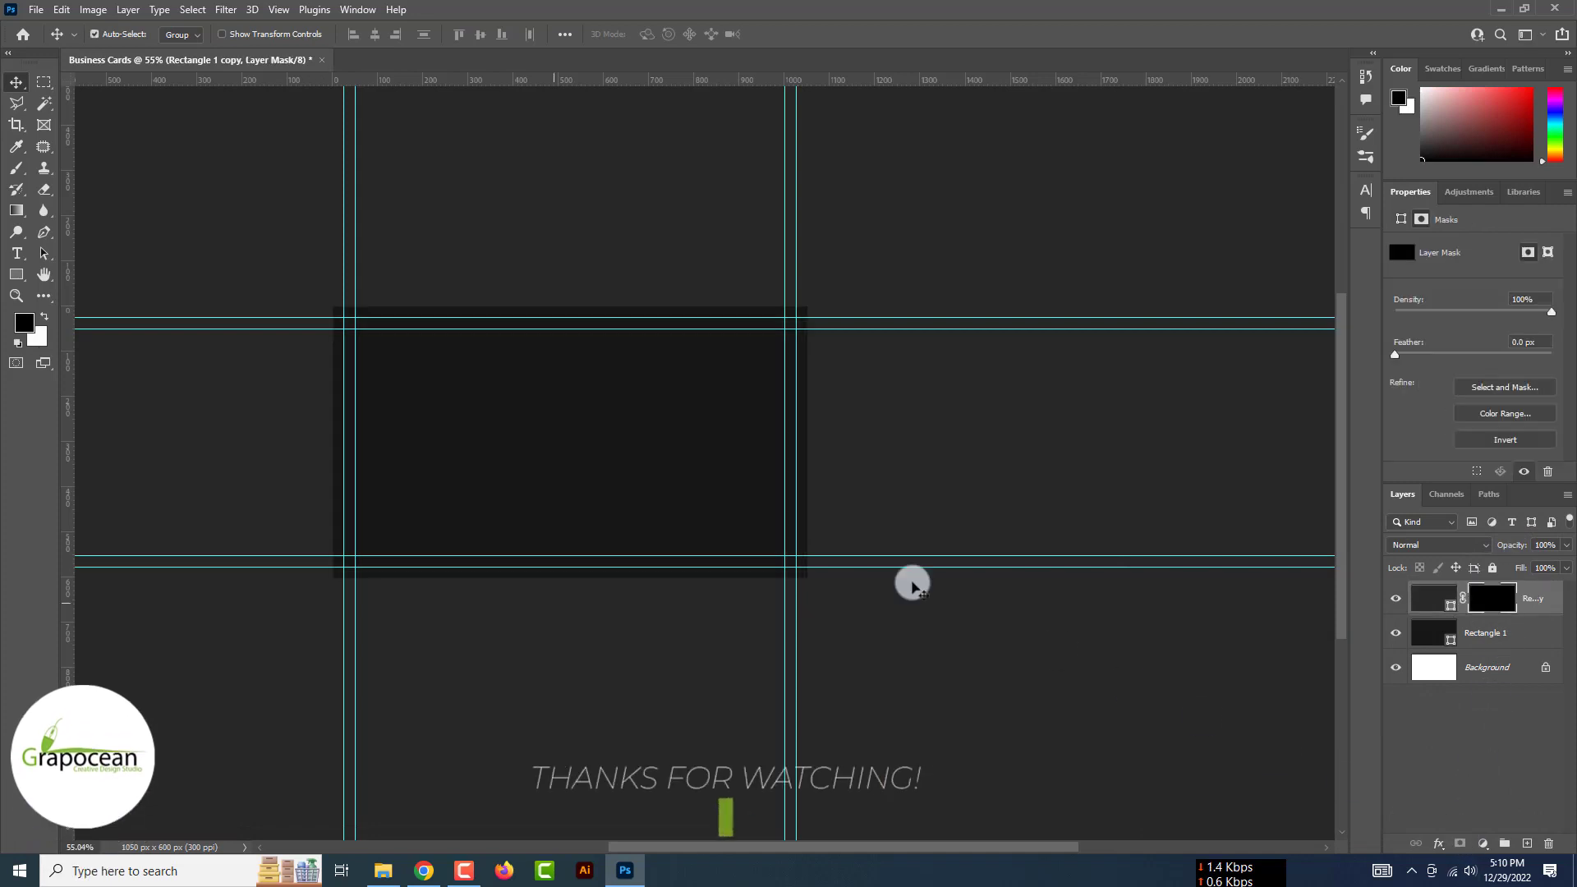
Choose the Brush tool with white foreground and the General Brushes Soft Round tip
{"action": "left_click", "coordinate": [16, 168]}
{"action": "left_click", "coordinate": [74, 162]}
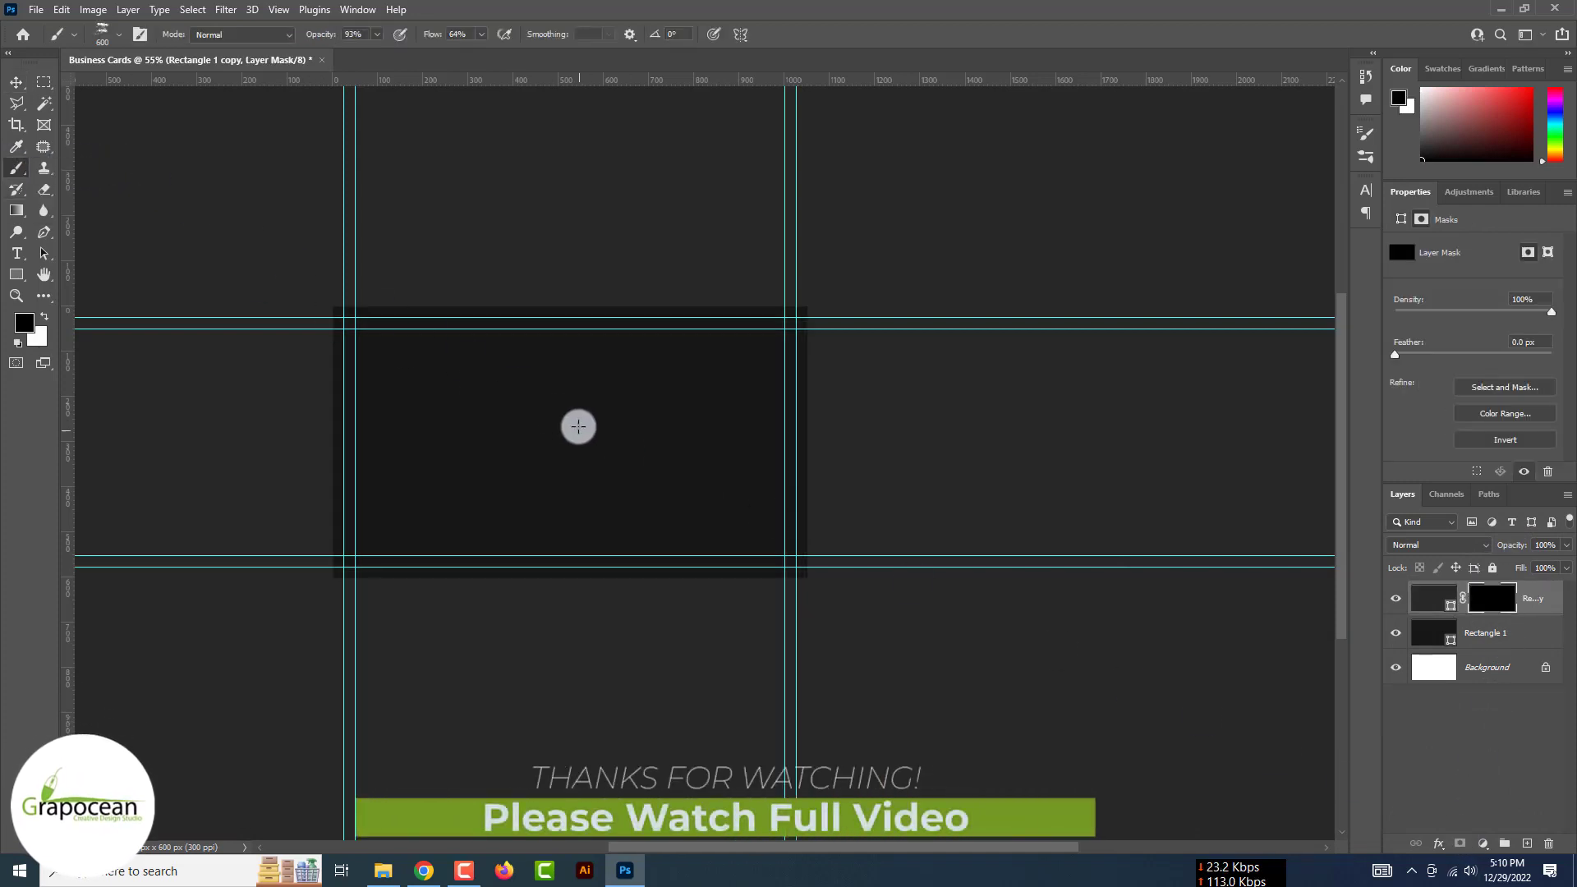
{"action": "key", "text": "x"}
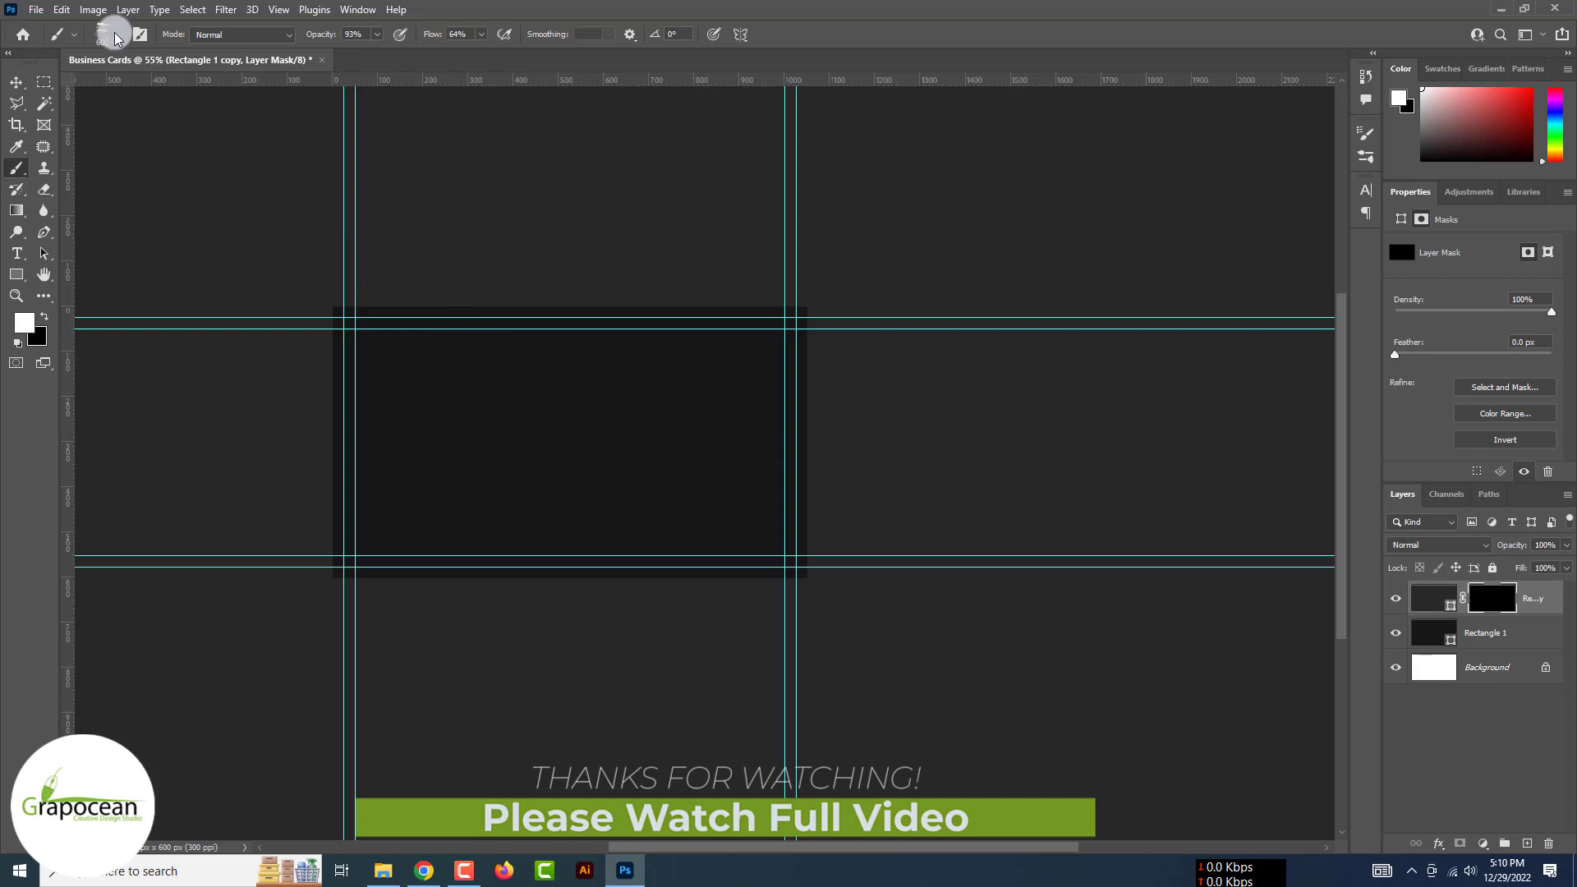
{"action": "left_click", "coordinate": [116, 37]}
{"action": "left_click_drag", "start_coordinate": [199, 271], "coordinate": [202, 205]}
{"action": "left_click", "coordinate": [34, 221]}
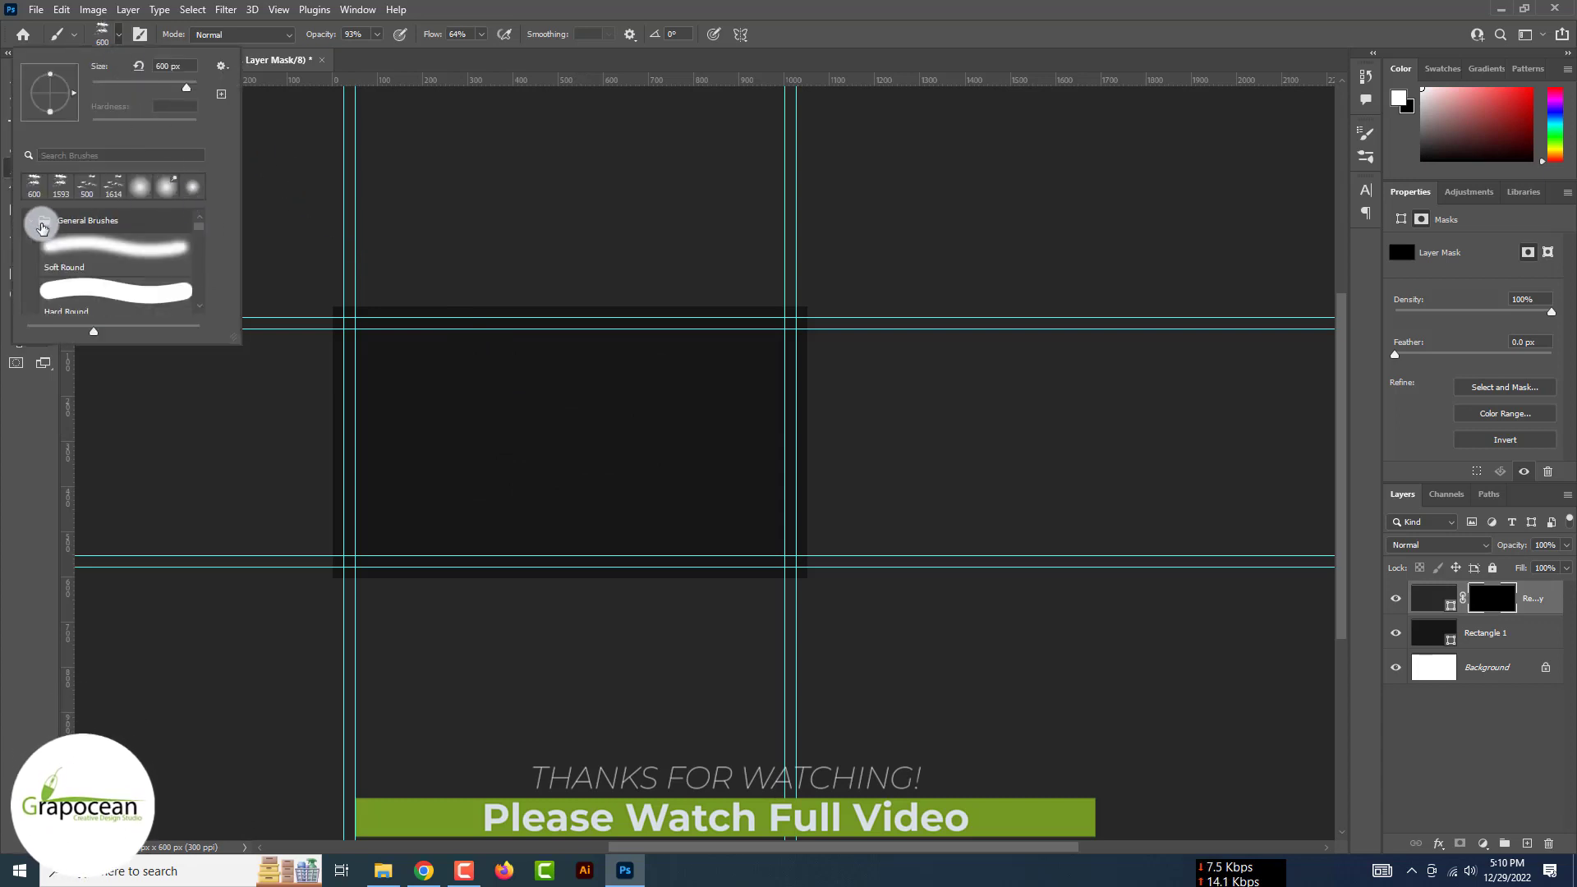
{"action": "left_click", "coordinate": [105, 242]}
Enlarge the brush and paint a soft white glow at the card's centre on the mask
{"action": "left_click", "coordinate": [552, 433]}
{"action": "key", "text": "ctrl+z"}
{"action": "key", "text": "bracketright"}
{"action": "key", "text": "bracketright"}
{"action": "key", "text": "bracketright"}
{"action": "key", "text": "bracketright"}
{"action": "key", "text": "bracketright"}
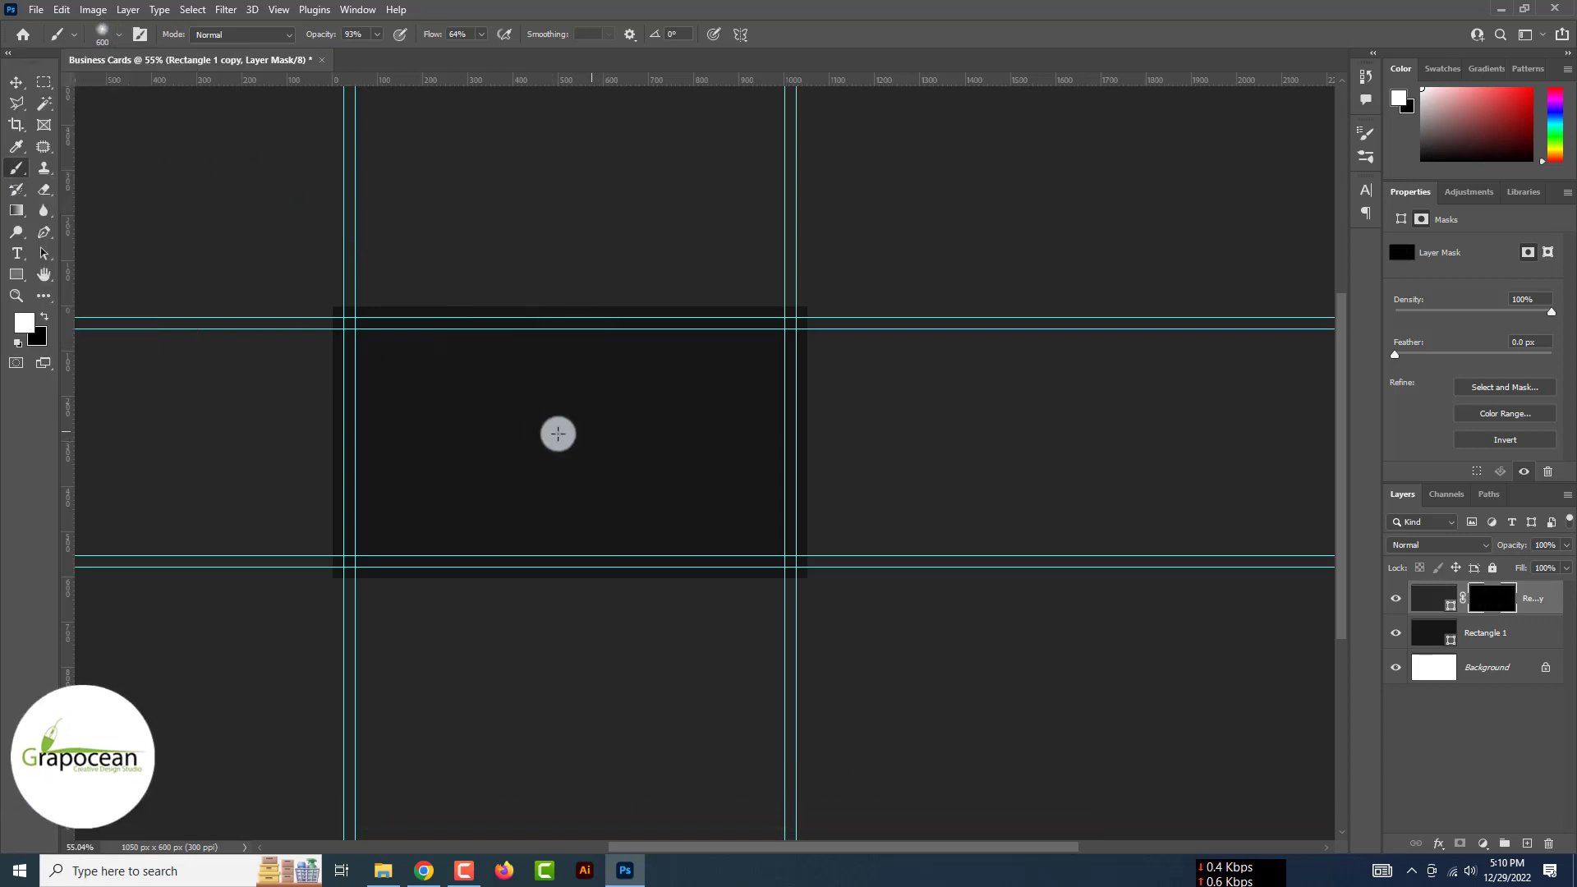
{"action": "left_click", "coordinate": [580, 433]}
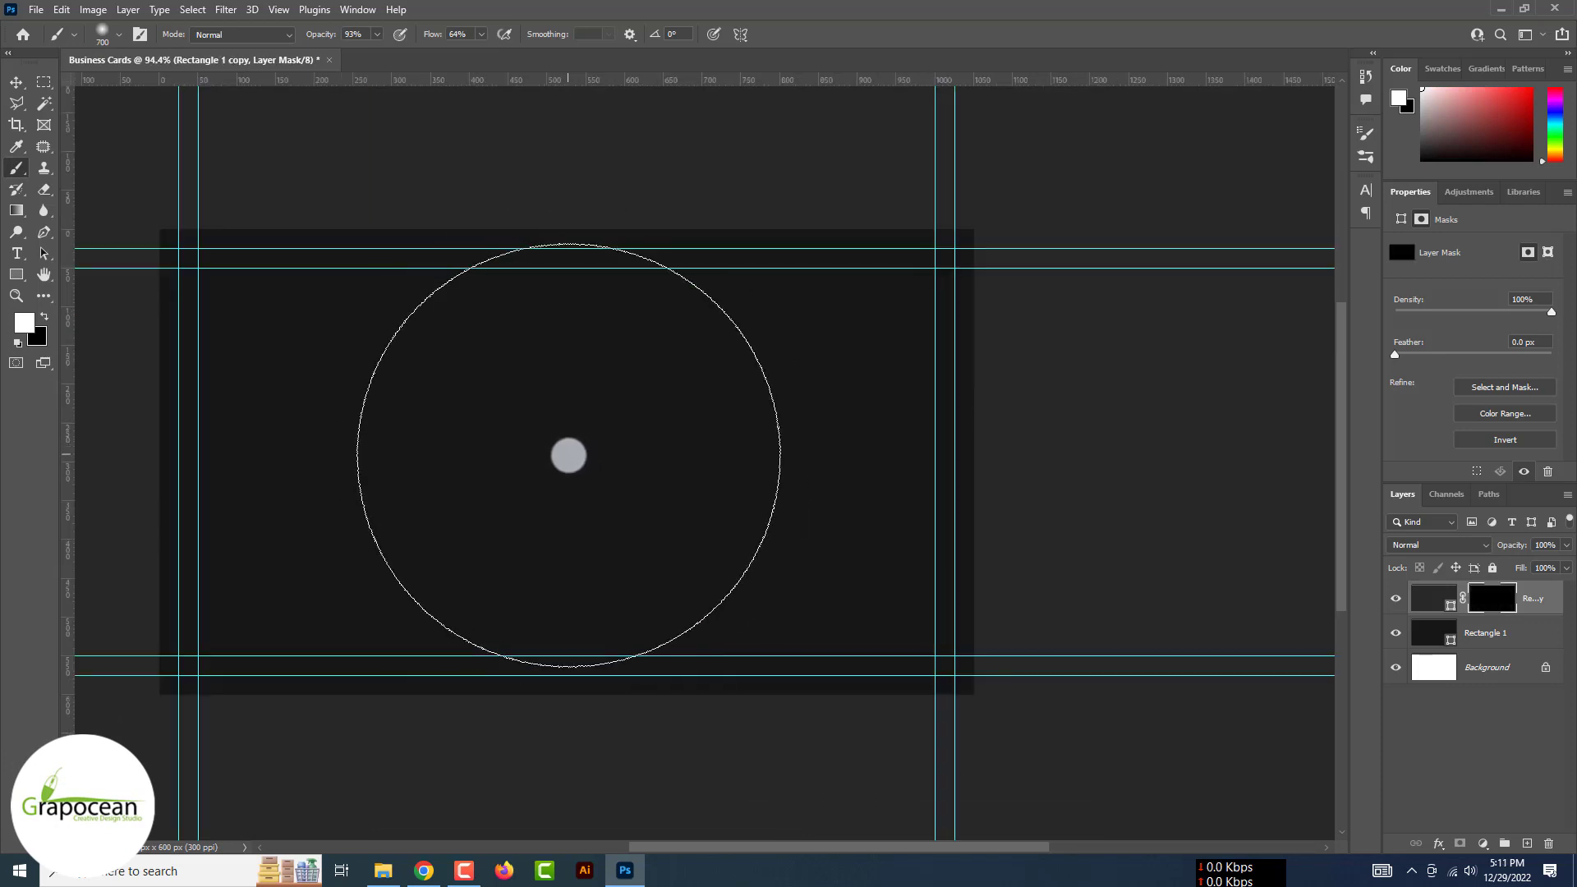
{"action": "left_click", "coordinate": [568, 455]}
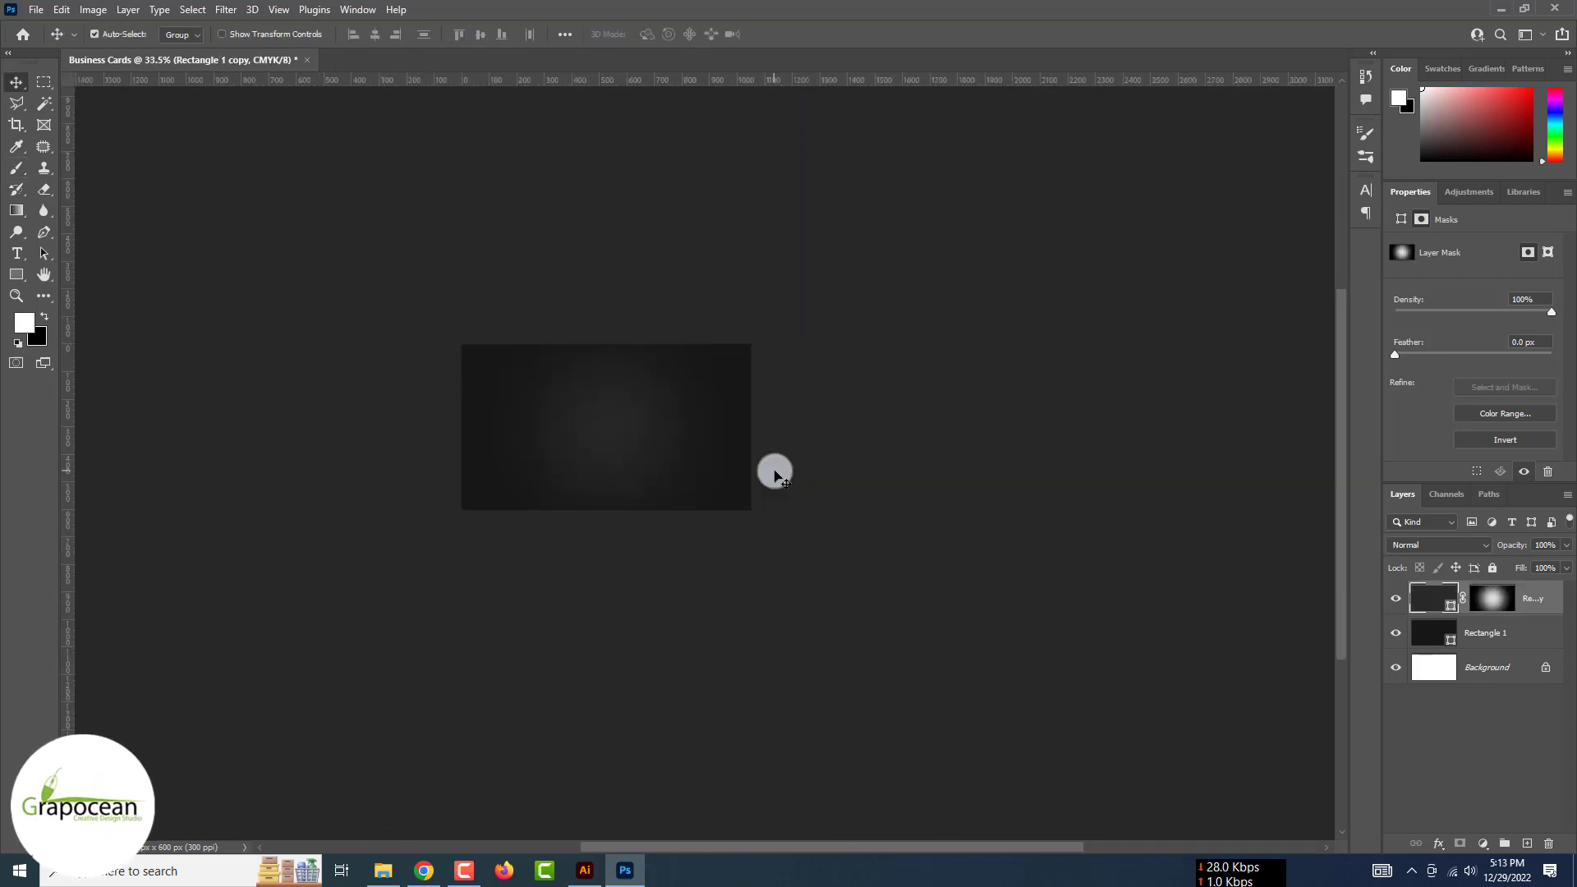
In Illustrator, create a 726 × 1152 px document and switch the rulers to inches
{"action": "left_click", "coordinate": [585, 870]}
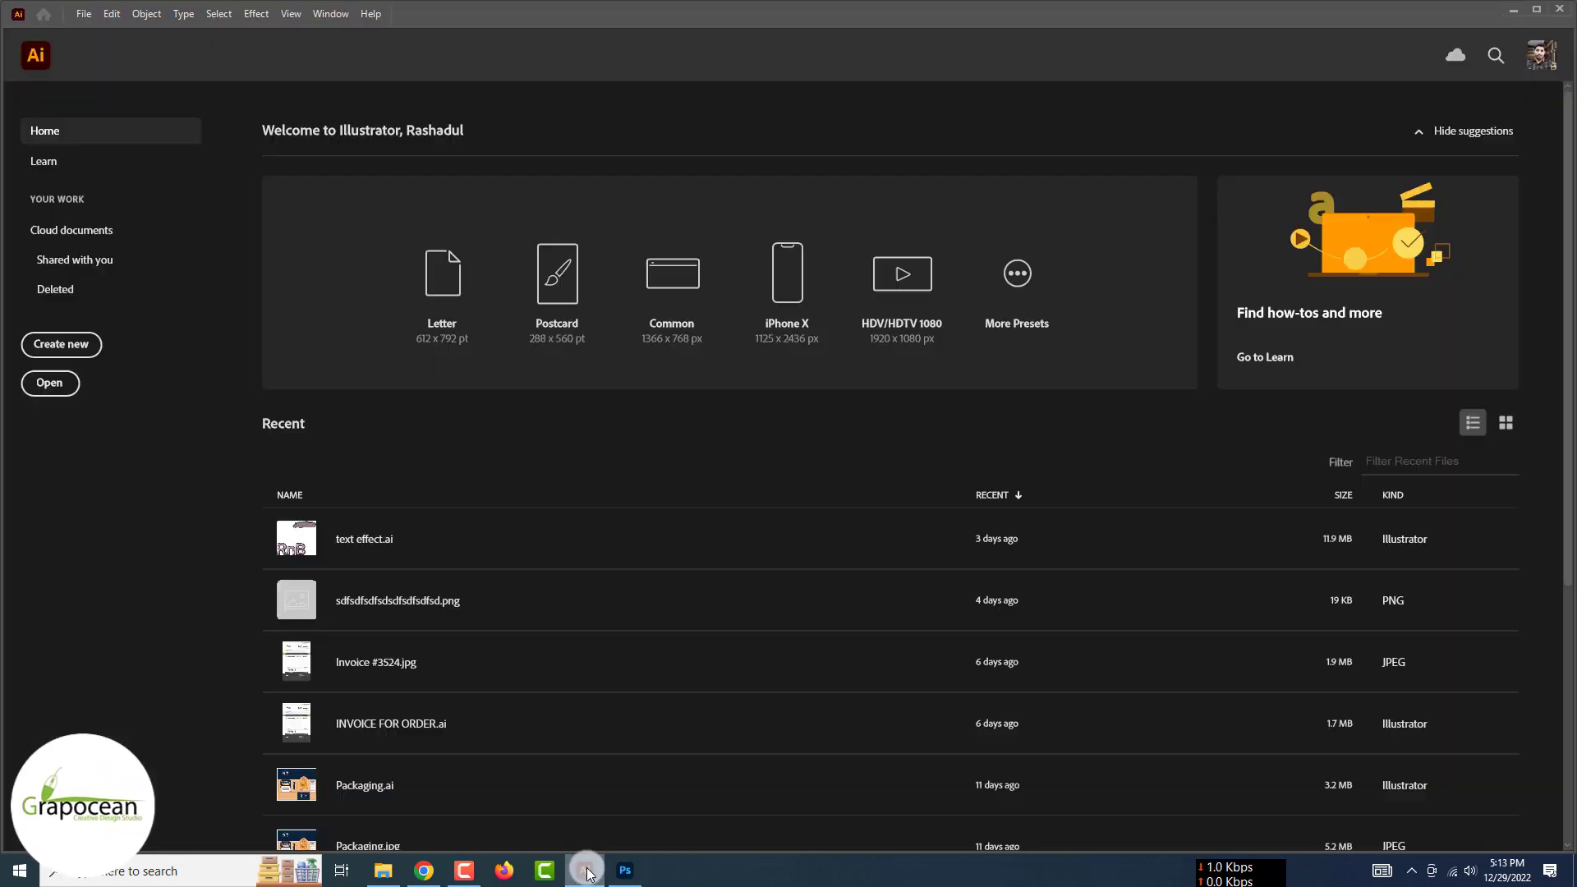
{"action": "left_click", "coordinate": [71, 350]}
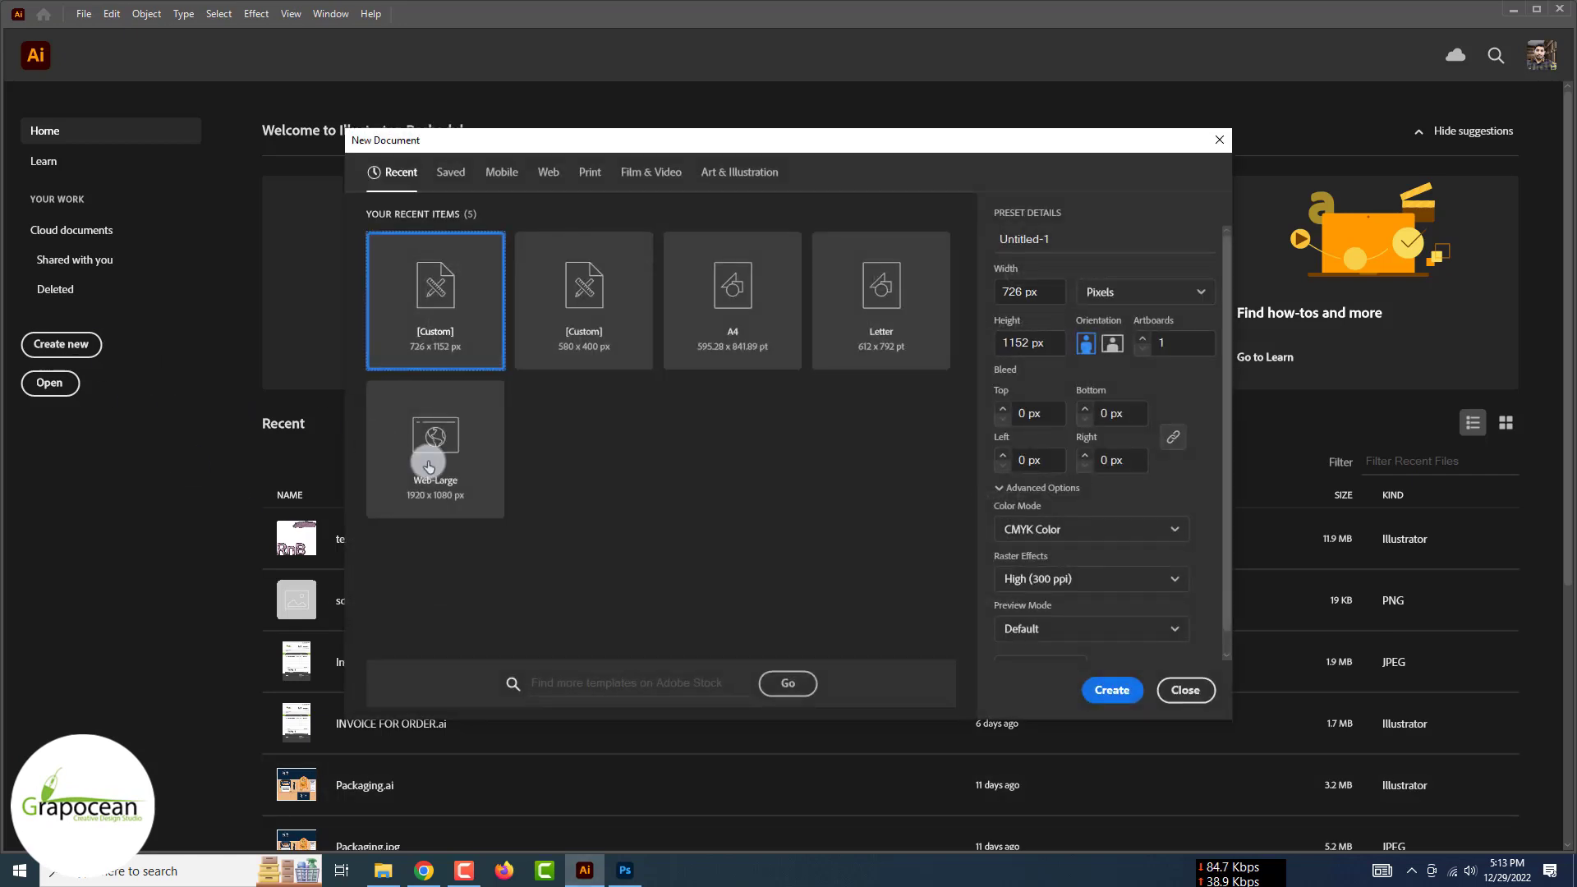
{"action": "left_click", "coordinate": [1124, 691]}
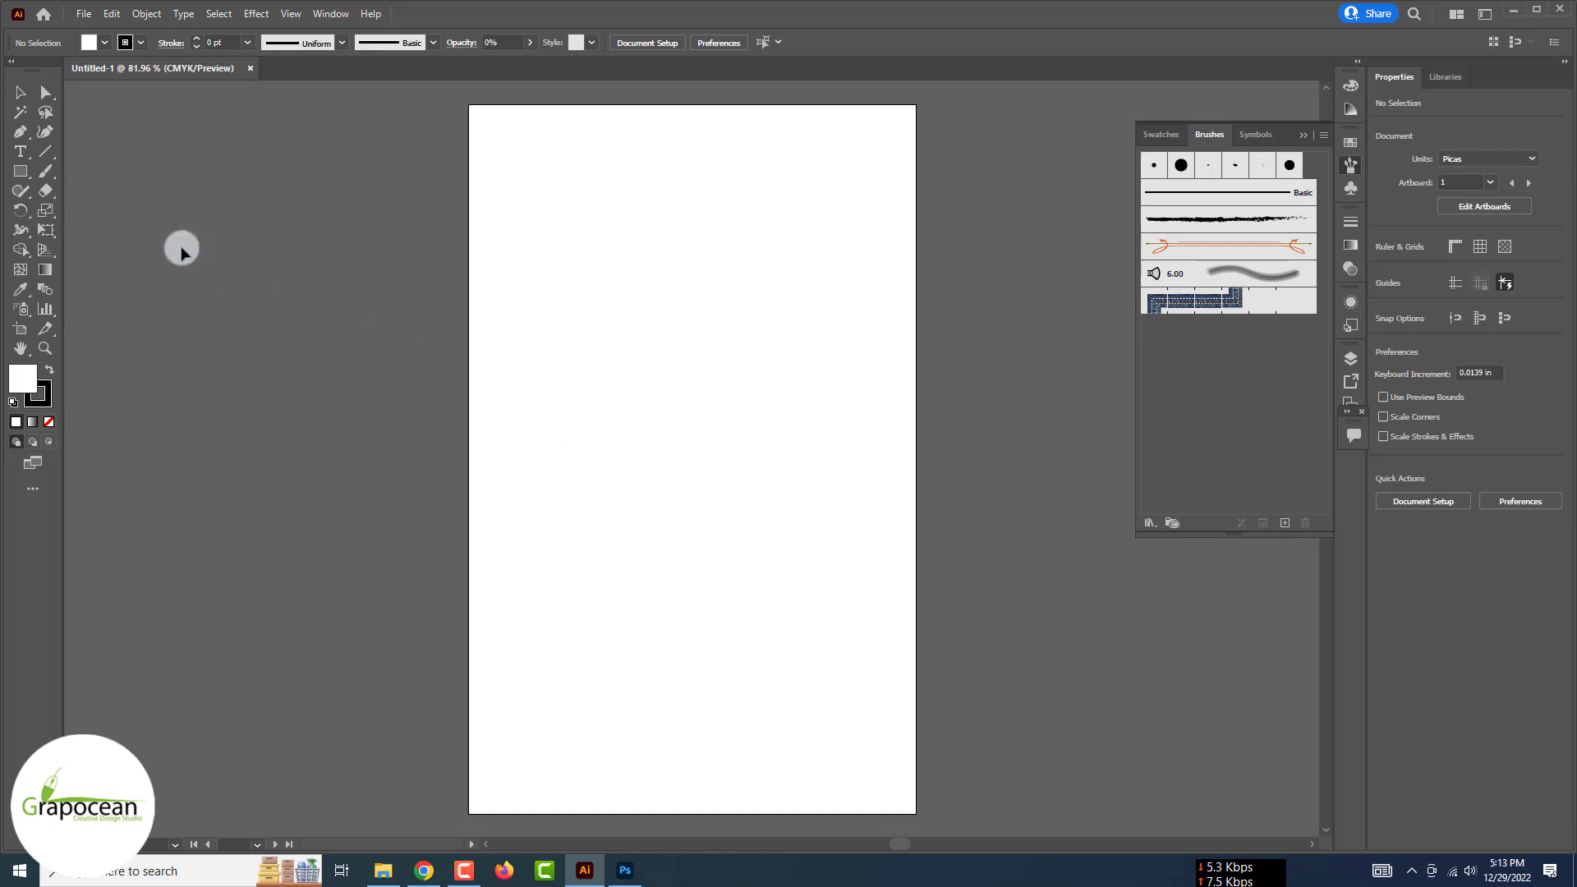
{"action": "left_click", "coordinate": [21, 171]}
{"action": "left_click", "coordinate": [378, 300]}
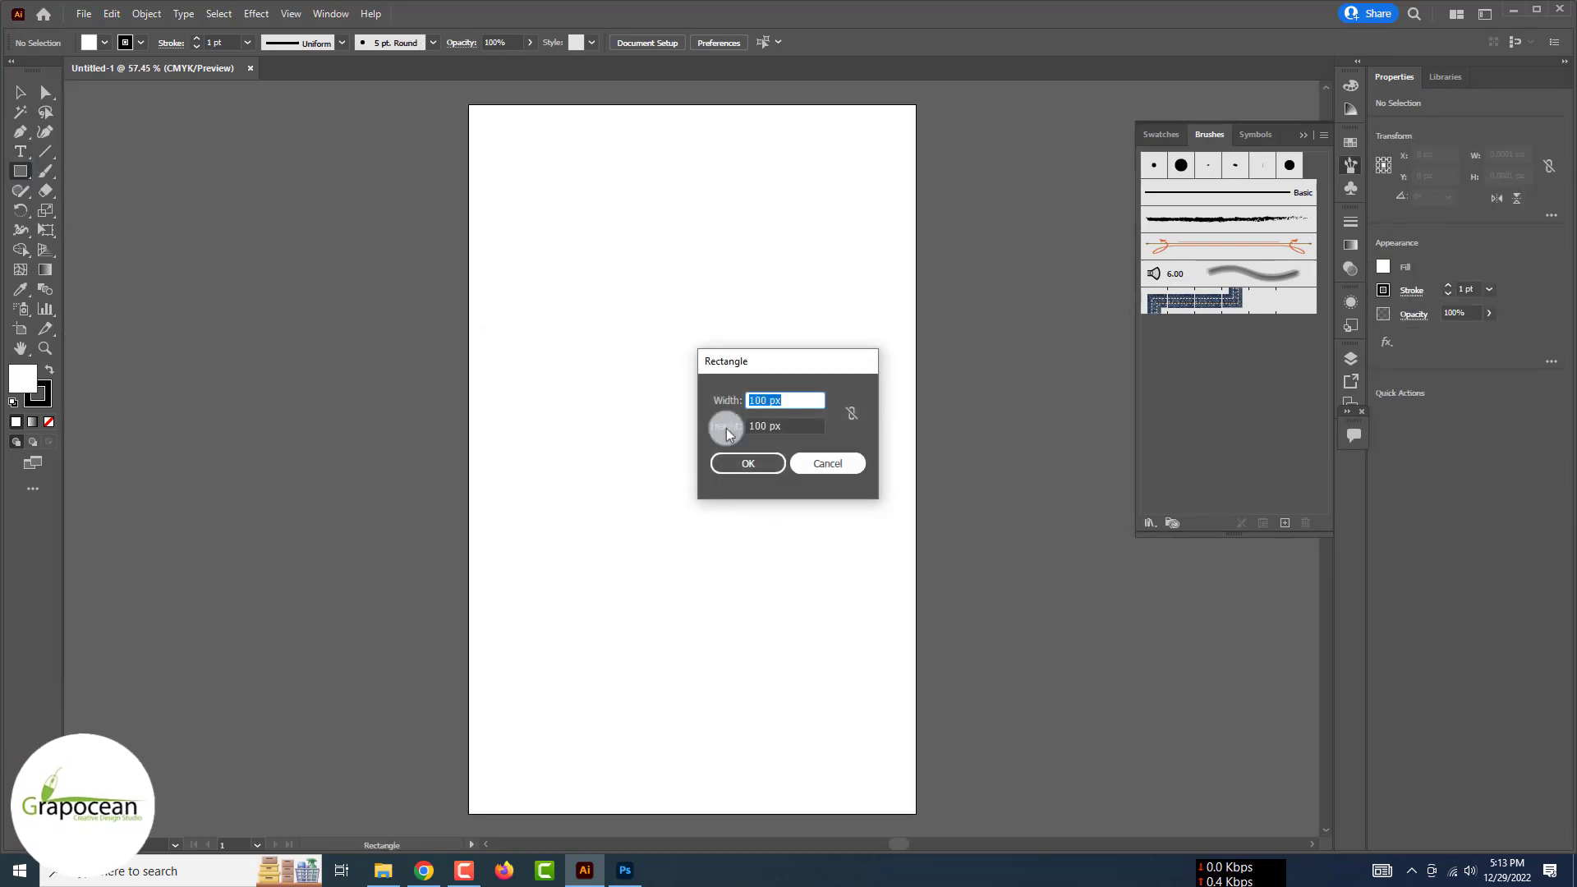
{"action": "left_click", "coordinate": [842, 475]}
{"action": "key", "text": "ctrl+r"}
{"action": "right_click", "coordinate": [599, 88]}
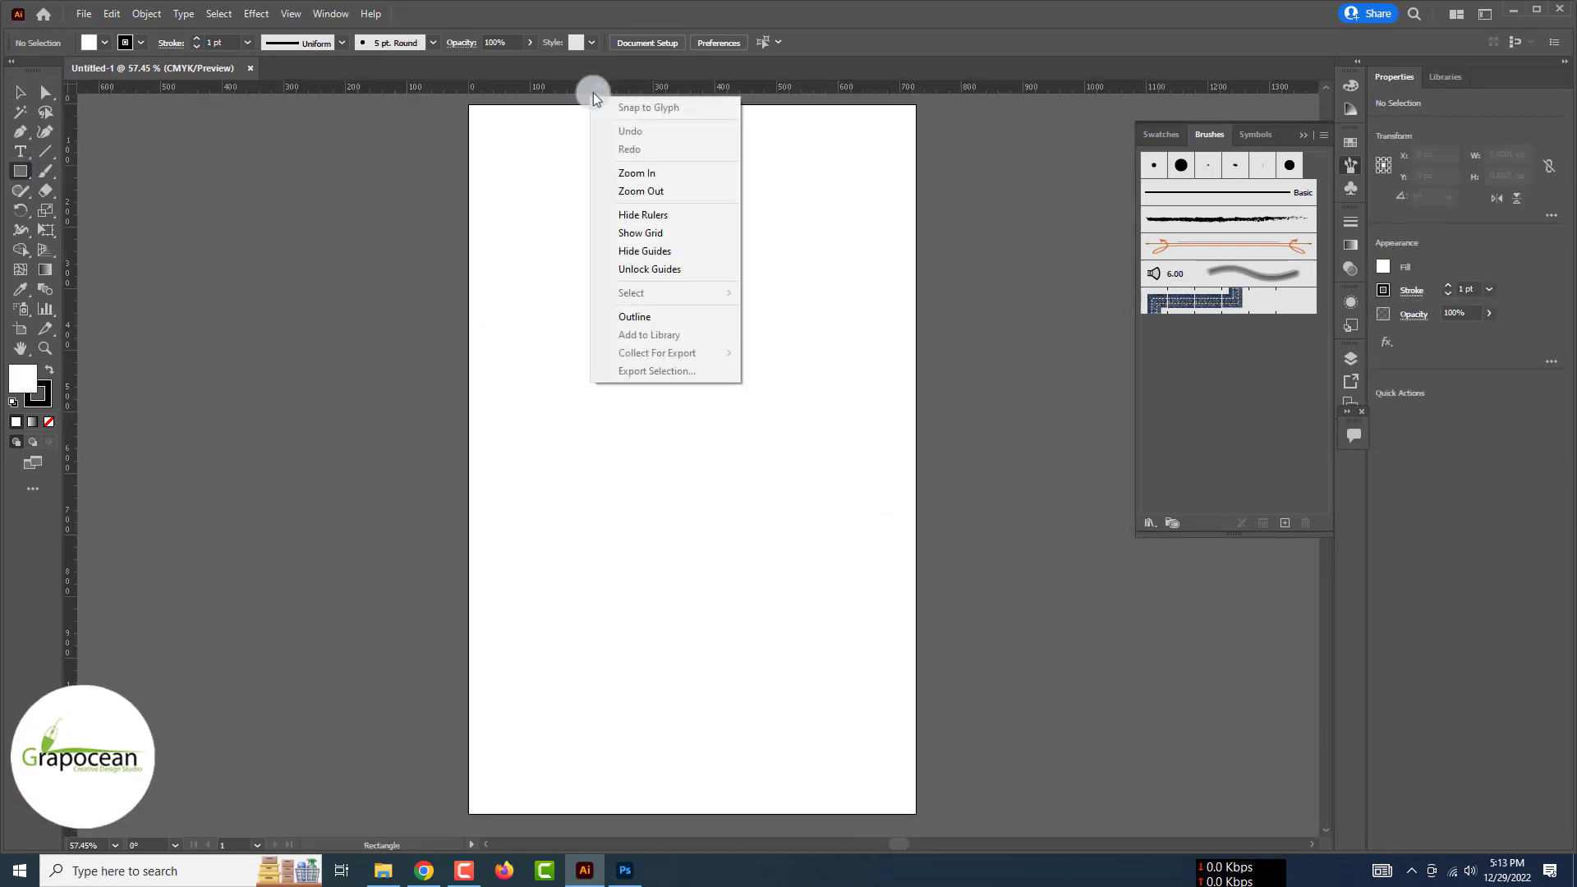
{"action": "left_click", "coordinate": [668, 153]}
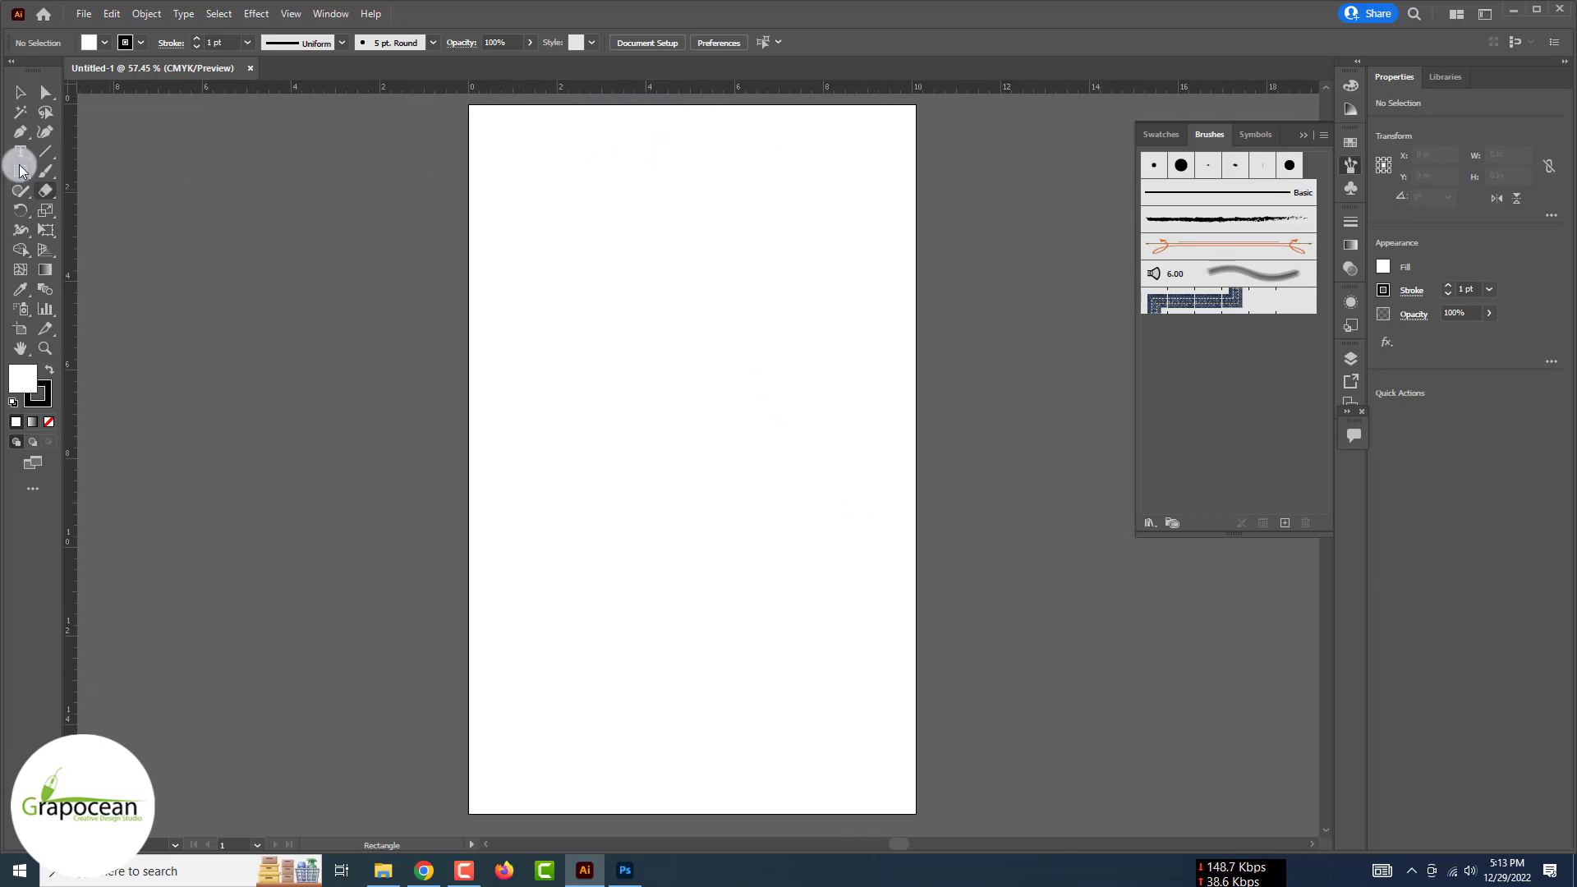
Draw a 3.5 × 2 in rectangle and move it off the artboard to the left
{"action": "left_click", "coordinate": [348, 300]}
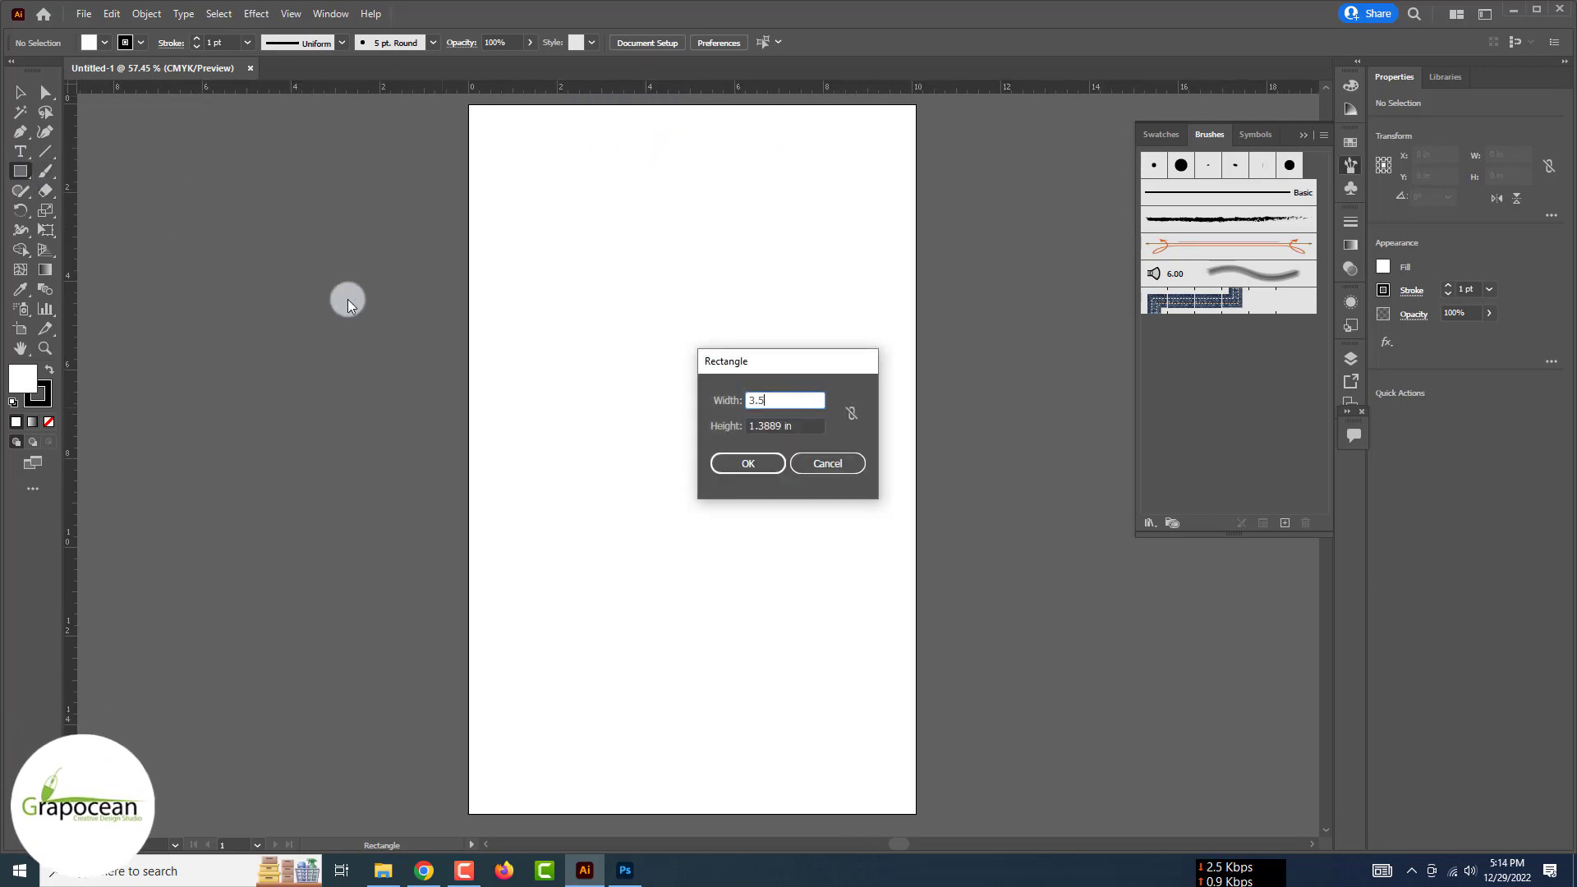
{"action": "key", "text": "Tab"}
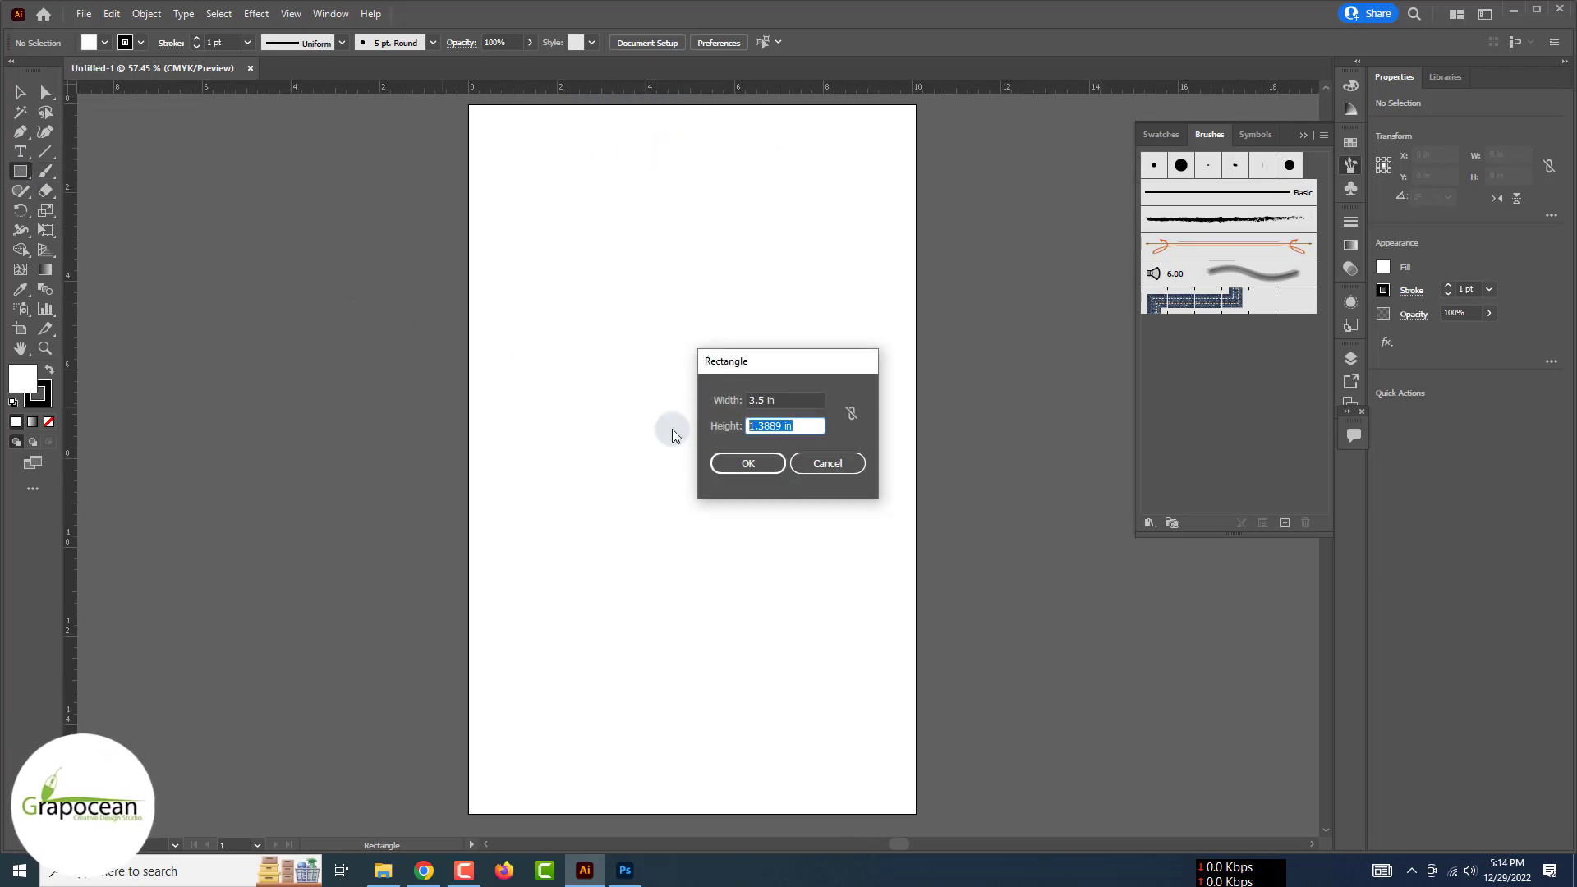
{"action": "type", "text": "2"}
{"action": "key", "text": "Return"}
{"action": "key", "text": "ctrl+plus"}
{"action": "key", "text": "ctrl+plus"}
{"action": "key", "text": "ctrl+plus"}
{"action": "left_click", "coordinate": [387, 515]}
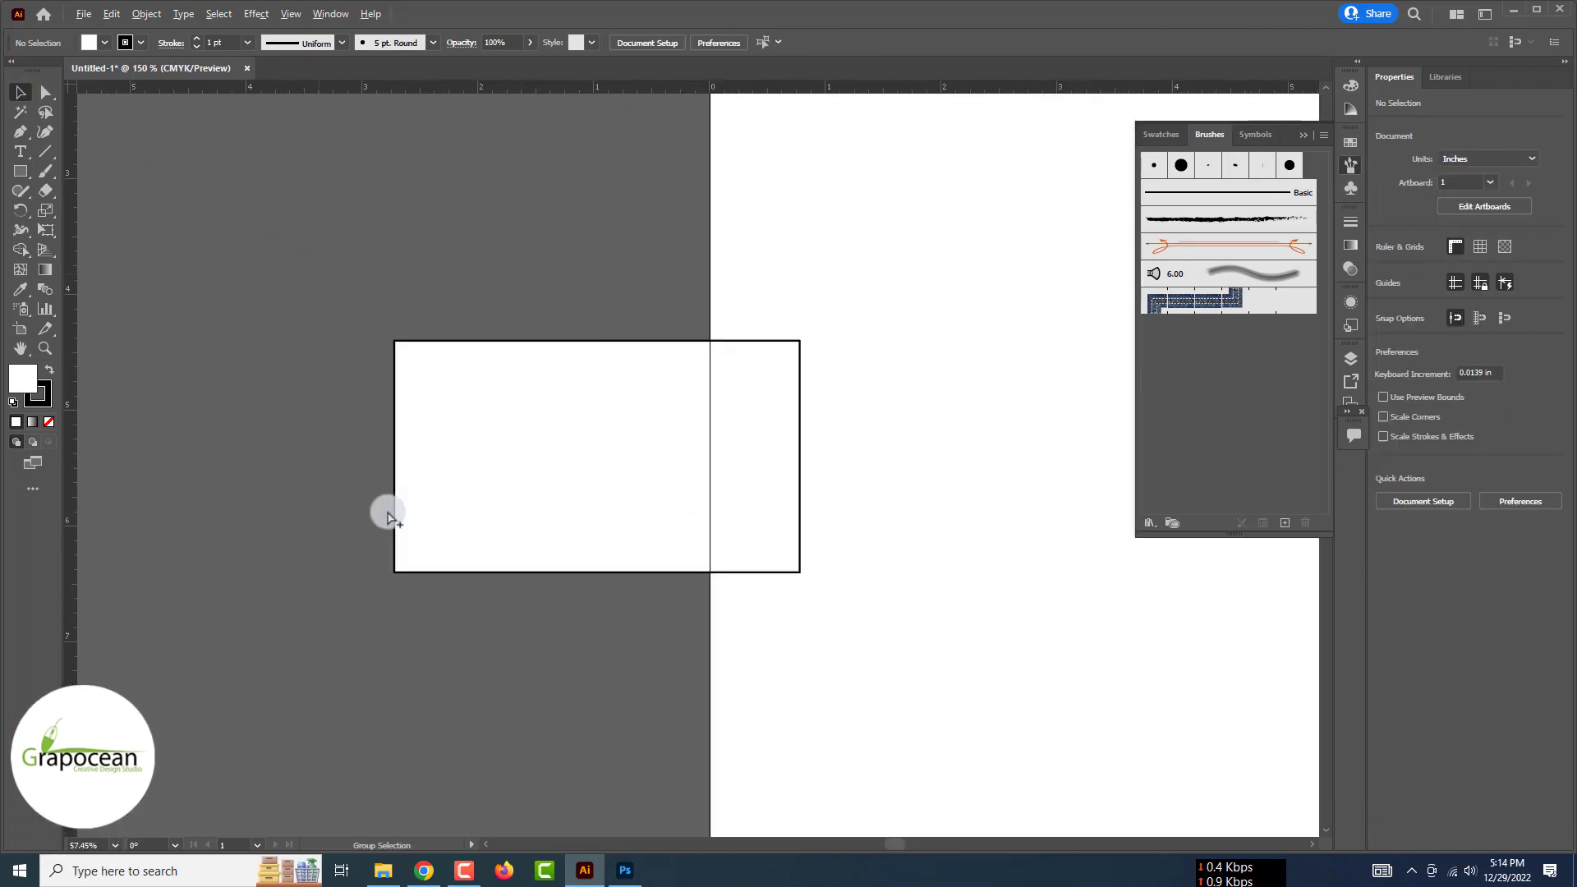
{"action": "left_click_drag", "start_coordinate": [543, 431], "coordinate": [336, 263]}
{"action": "left_click", "coordinate": [494, 459]}
Draw a 3.5 in horizontal line below the rectangle with a 0.5 pt stroke
{"action": "left_click", "coordinate": [45, 151]}
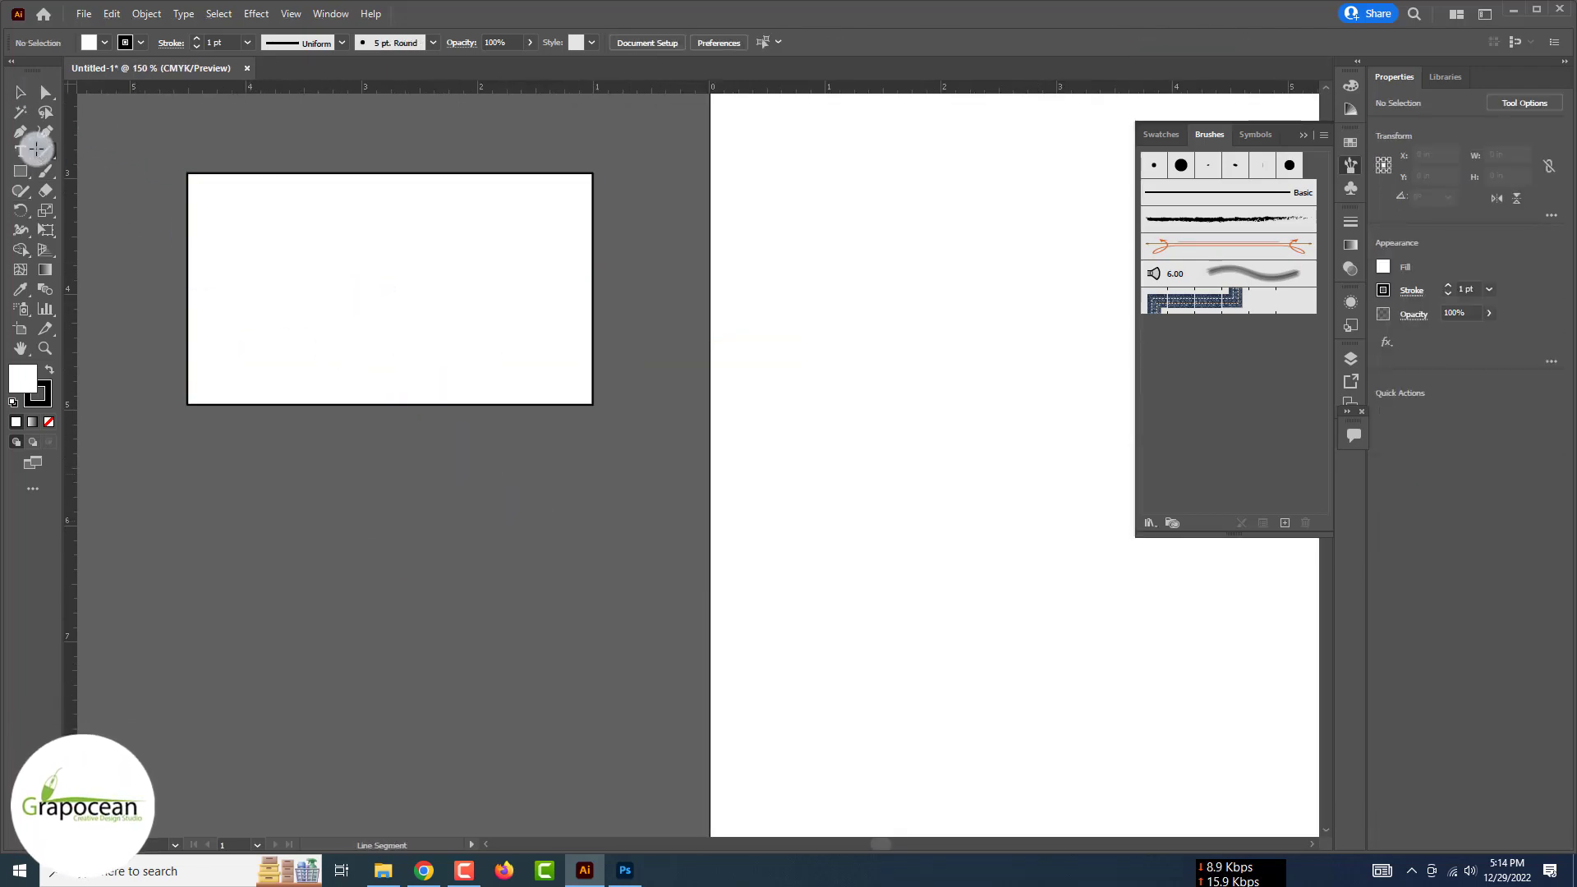
{"action": "left_click_drag", "start_coordinate": [187, 451], "coordinate": [594, 457]}
{"action": "left_click", "coordinate": [254, 17]}
{"action": "left_click", "coordinate": [256, 17]}
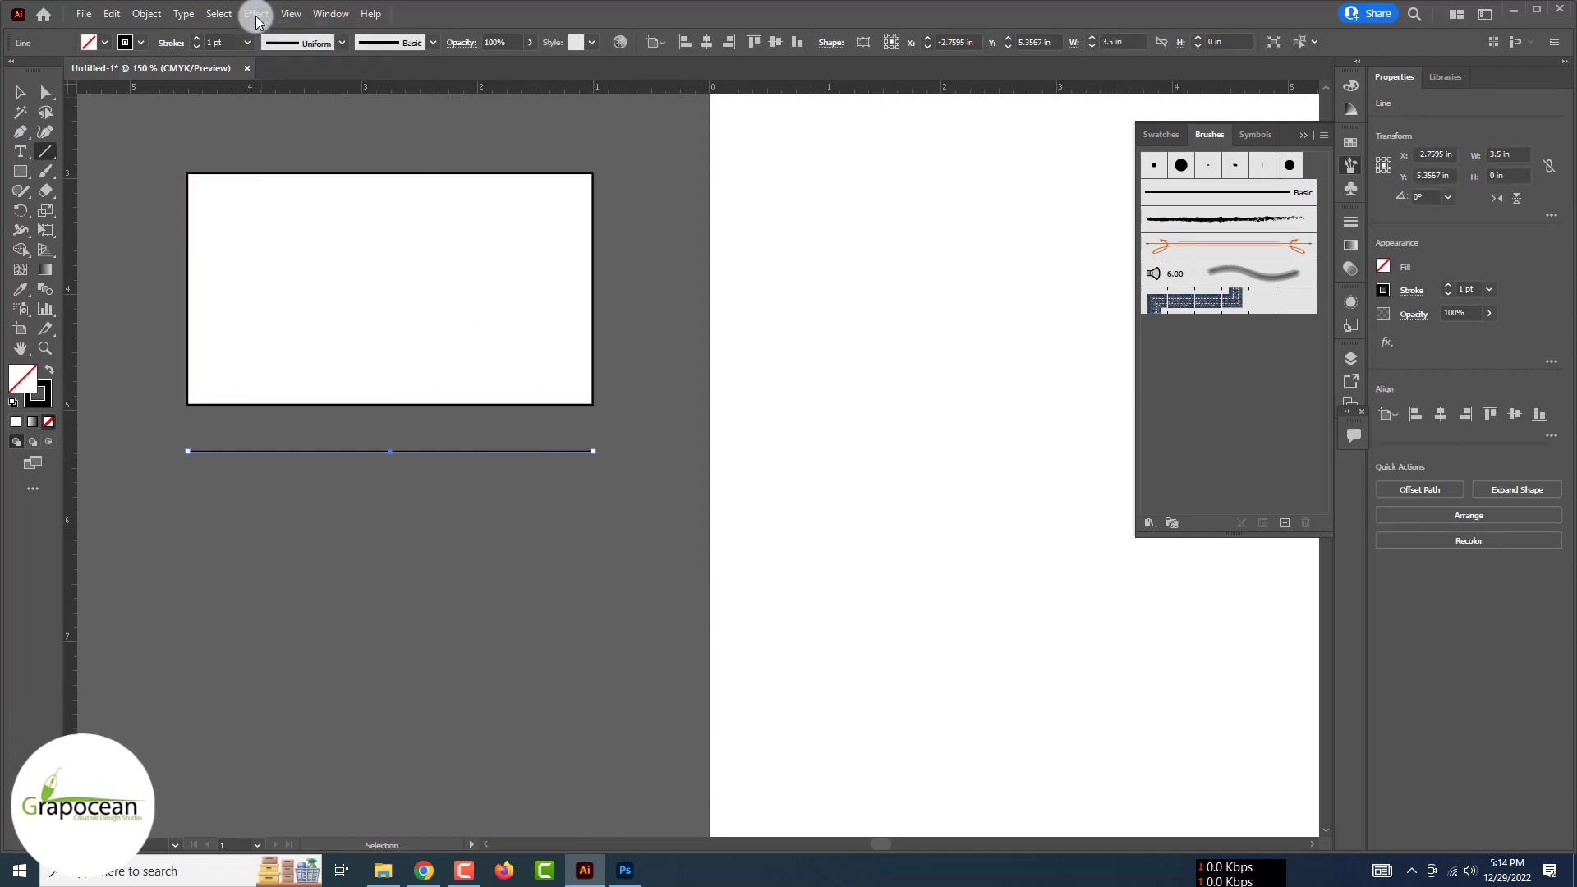
{"action": "left_click", "coordinate": [195, 47]}
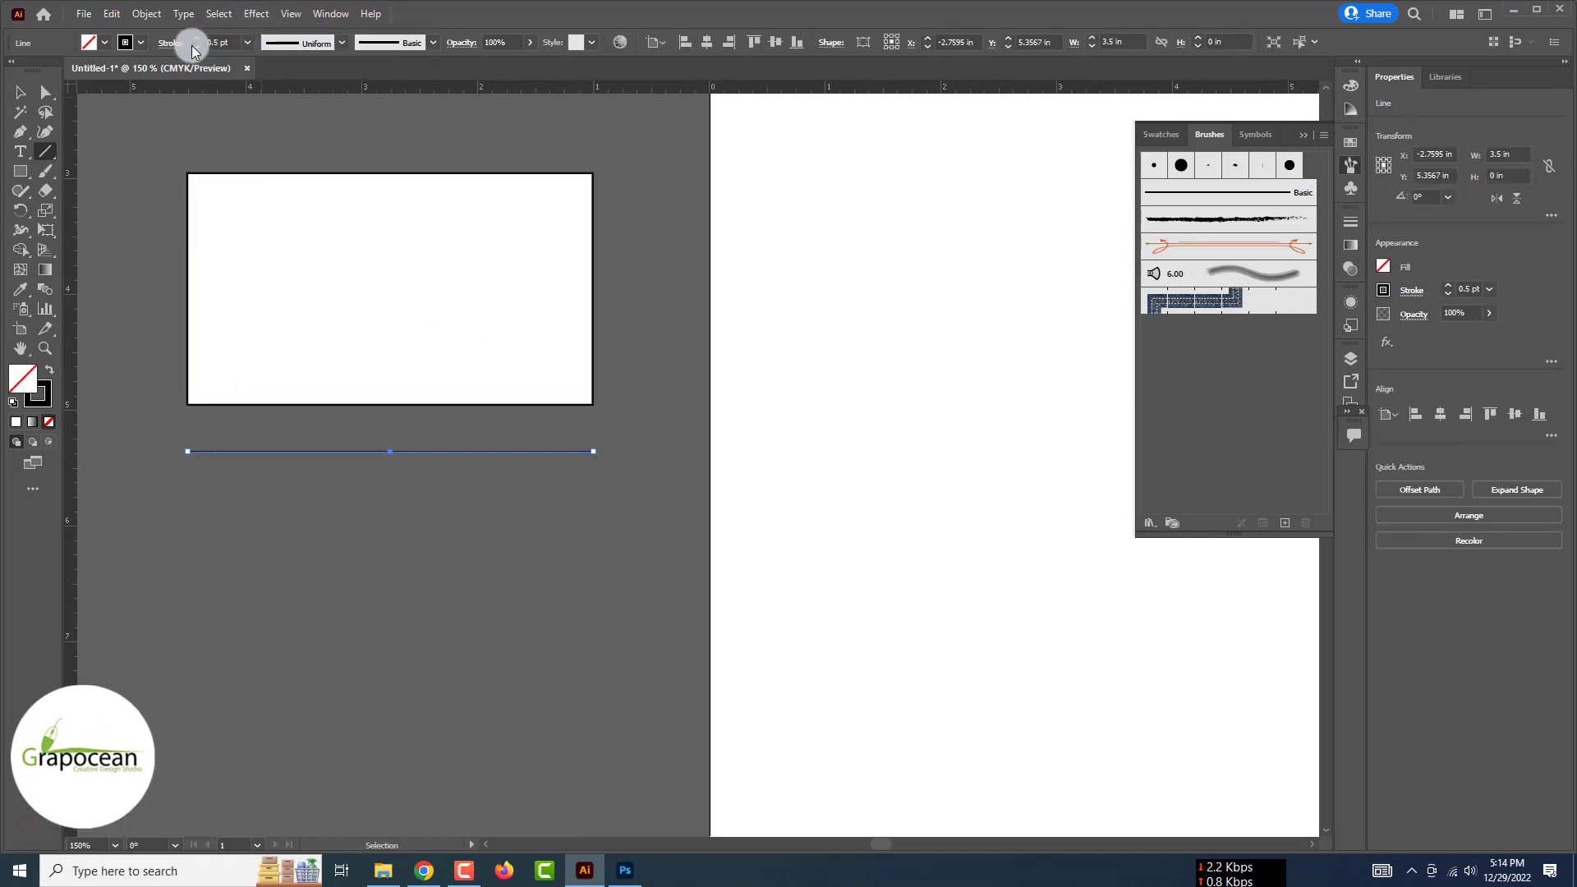
{"action": "left_click", "coordinate": [22, 96]}
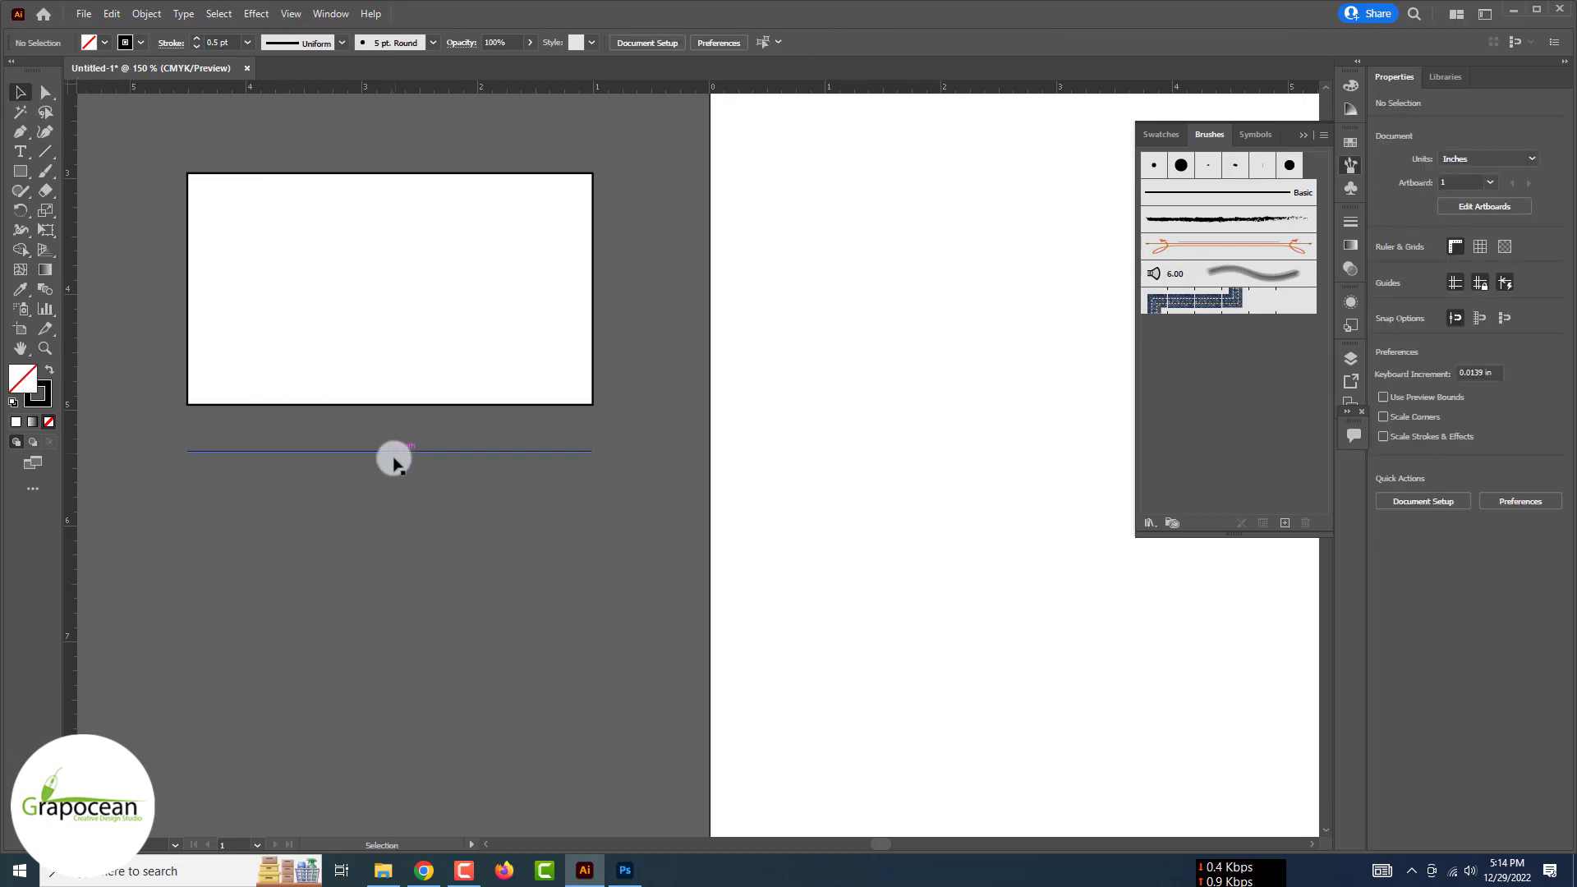
{"action": "left_click", "coordinate": [219, 14]}
Apply a Zig Zag effect (0.14 in, 12 ridges, Corner) to the line and stroke it 0.75 pt
{"action": "key", "text": "Right"}
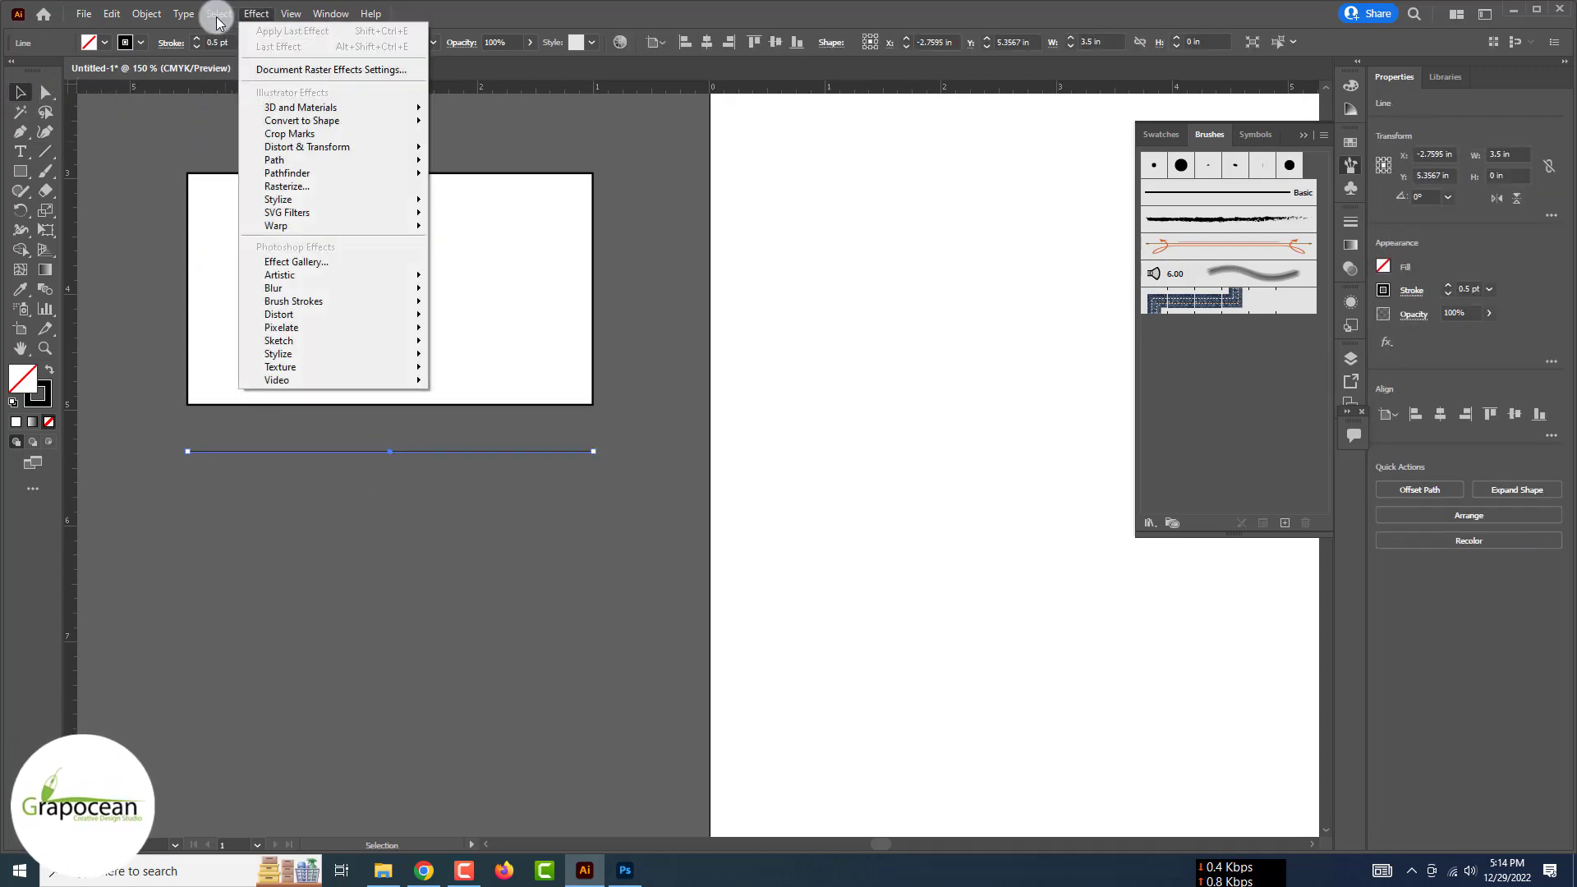
{"action": "mouse_move", "coordinate": [362, 147]}
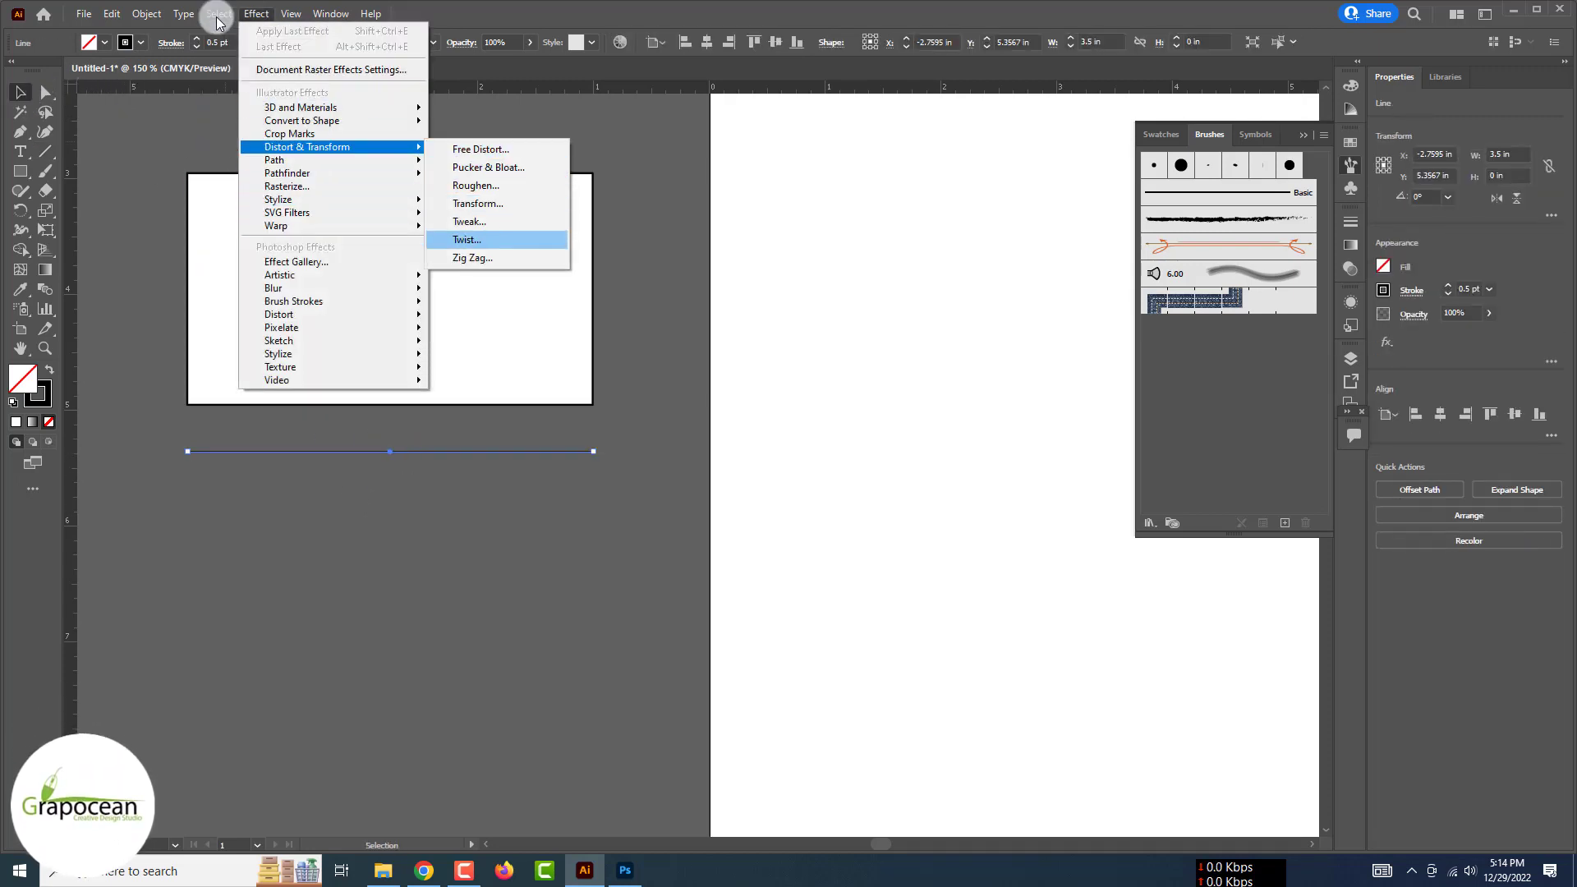
{"action": "left_click", "coordinate": [507, 258]}
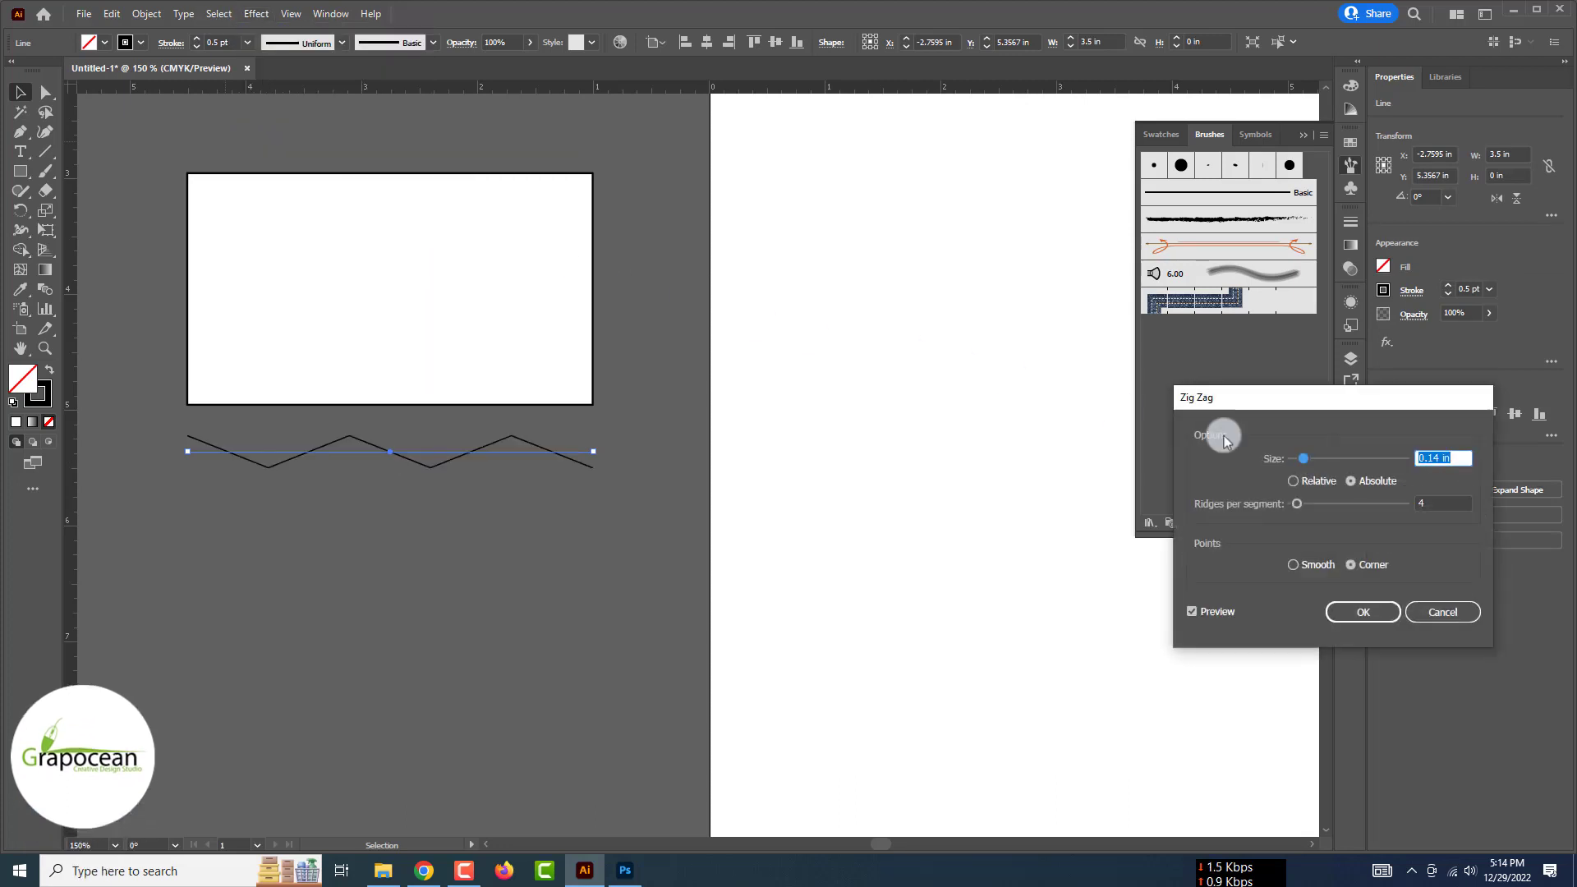
{"action": "left_click_drag", "start_coordinate": [1324, 454], "coordinate": [1307, 454]}
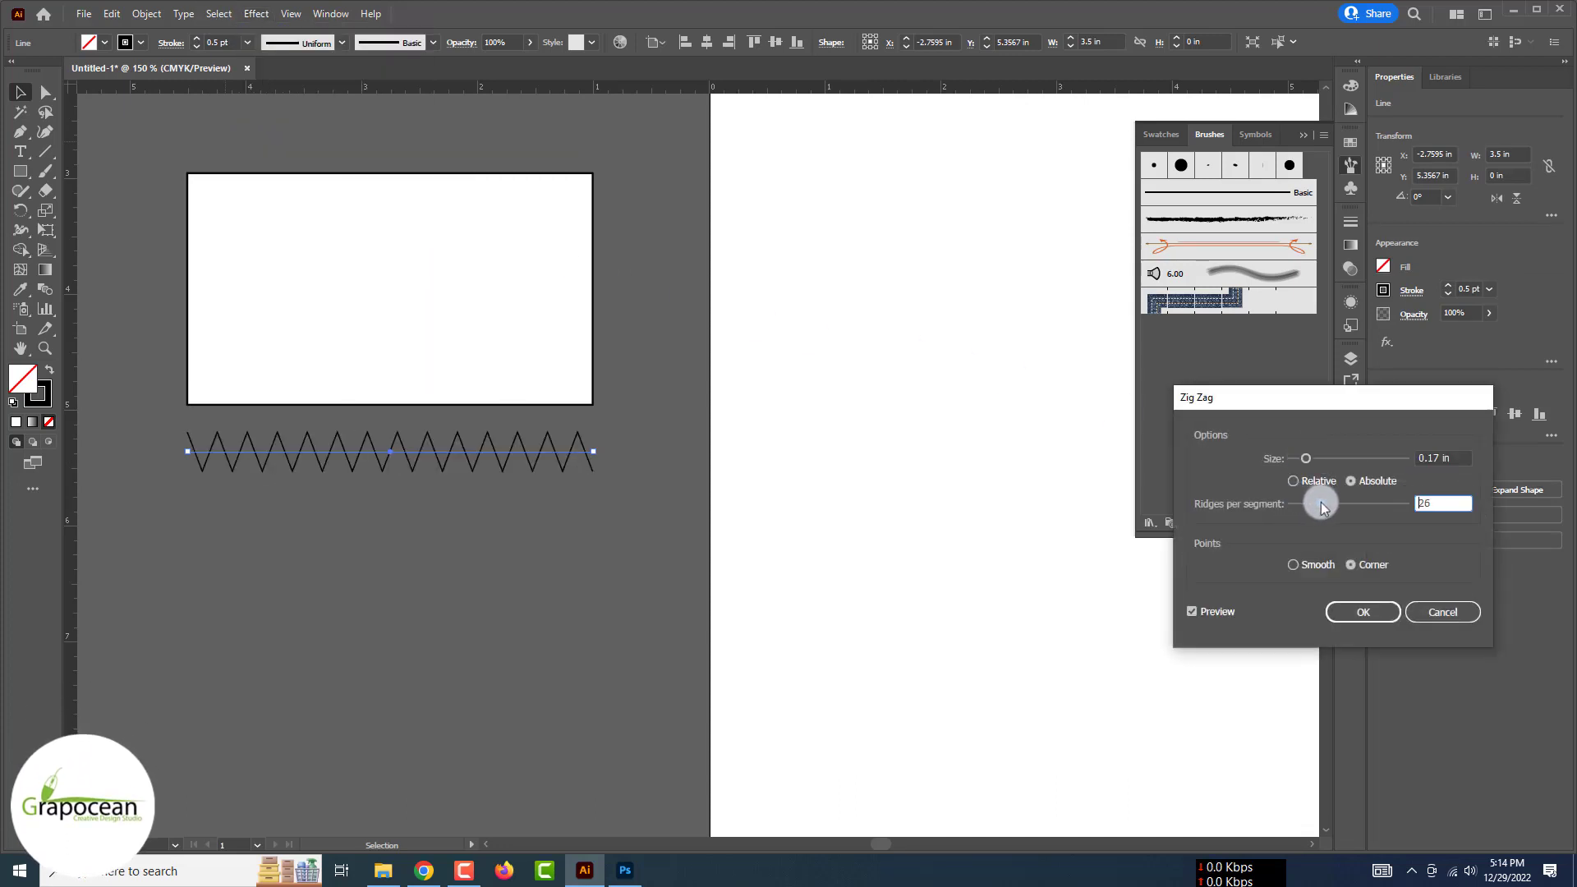
{"action": "left_click_drag", "start_coordinate": [1321, 507], "coordinate": [1306, 507]}
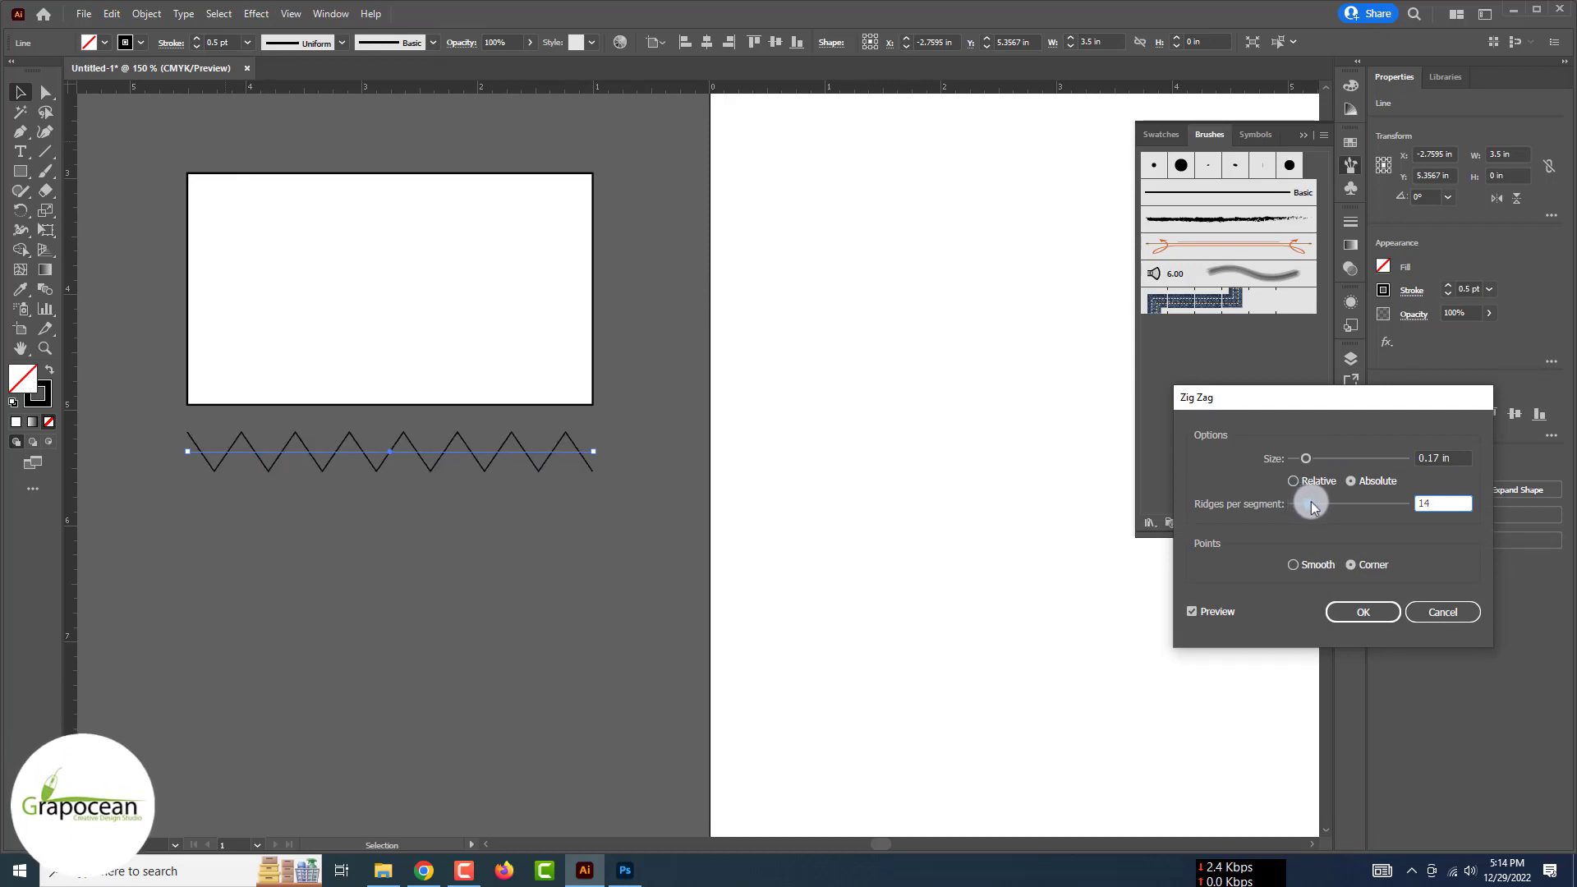
{"action": "mouse_move", "coordinate": [1306, 458]}
{"action": "left_mouse_down"}
{"action": "mouse_move", "coordinate": [1312, 504]}
{"action": "mouse_move", "coordinate": [1304, 459]}
{"action": "left_mouse_up"}
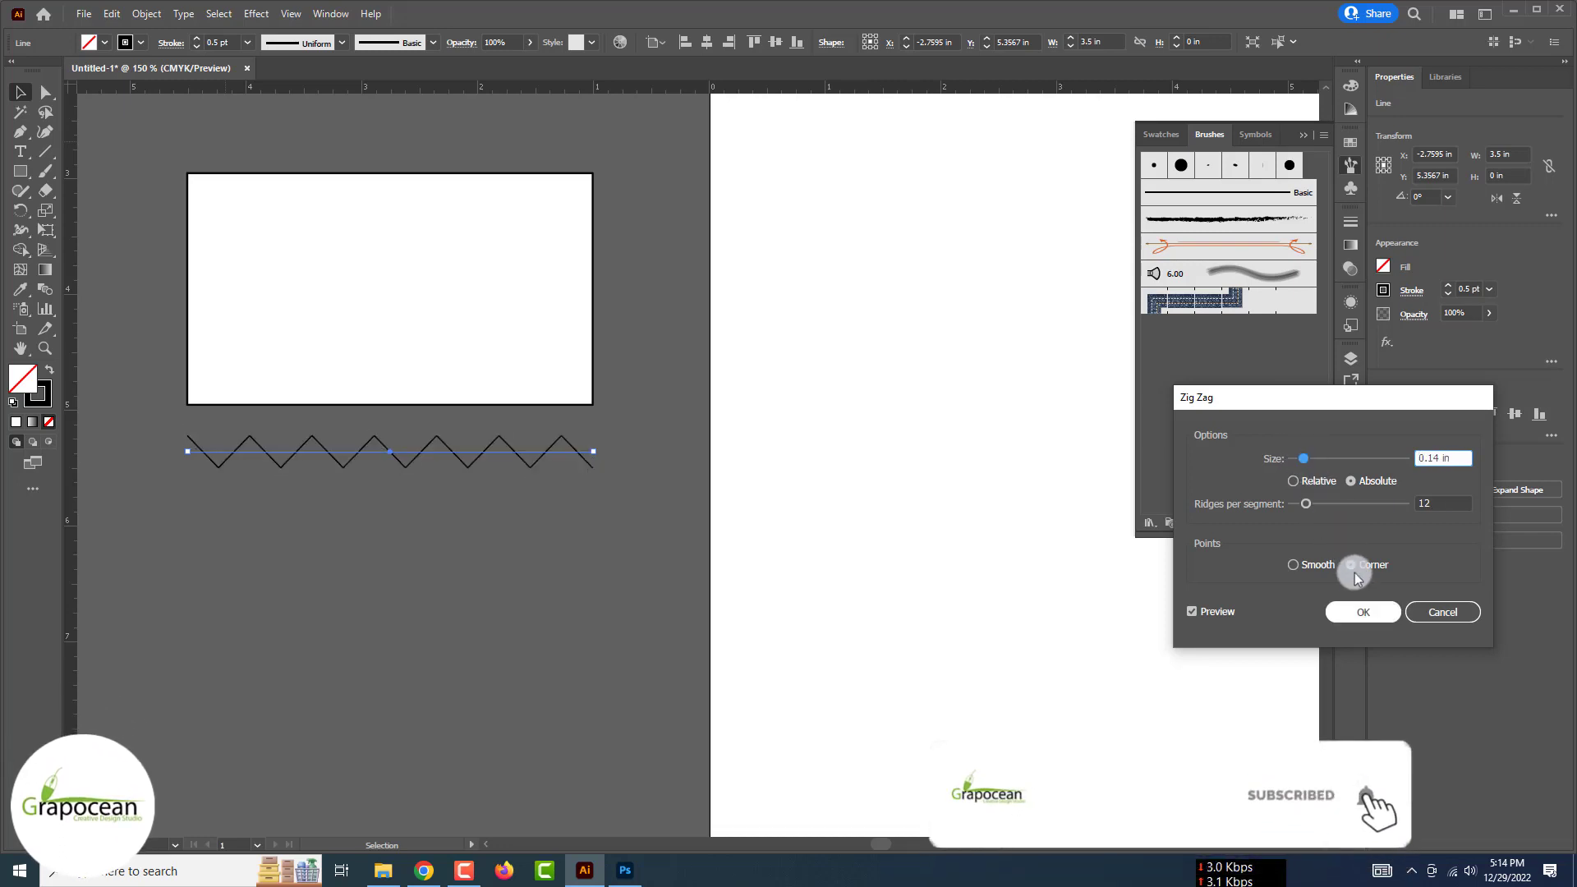
{"action": "left_click", "coordinate": [1370, 612]}
{"action": "left_click", "coordinate": [196, 38]}
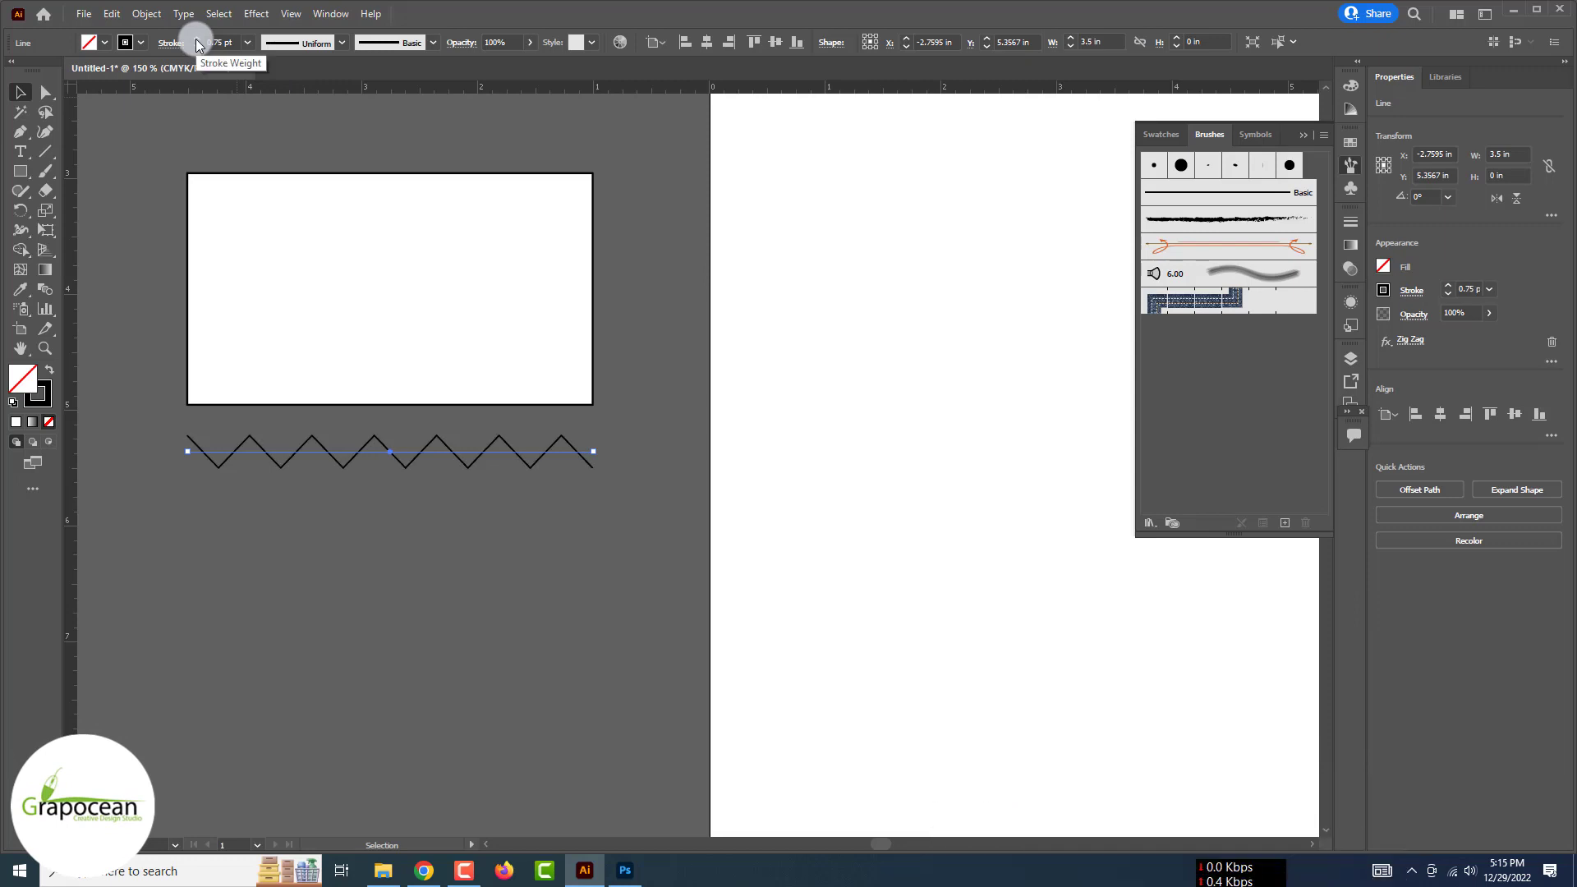
Stack ten evenly spaced zigzag copies, select them all and drag them to Photoshop
{"action": "left_click", "coordinate": [145, 145]}
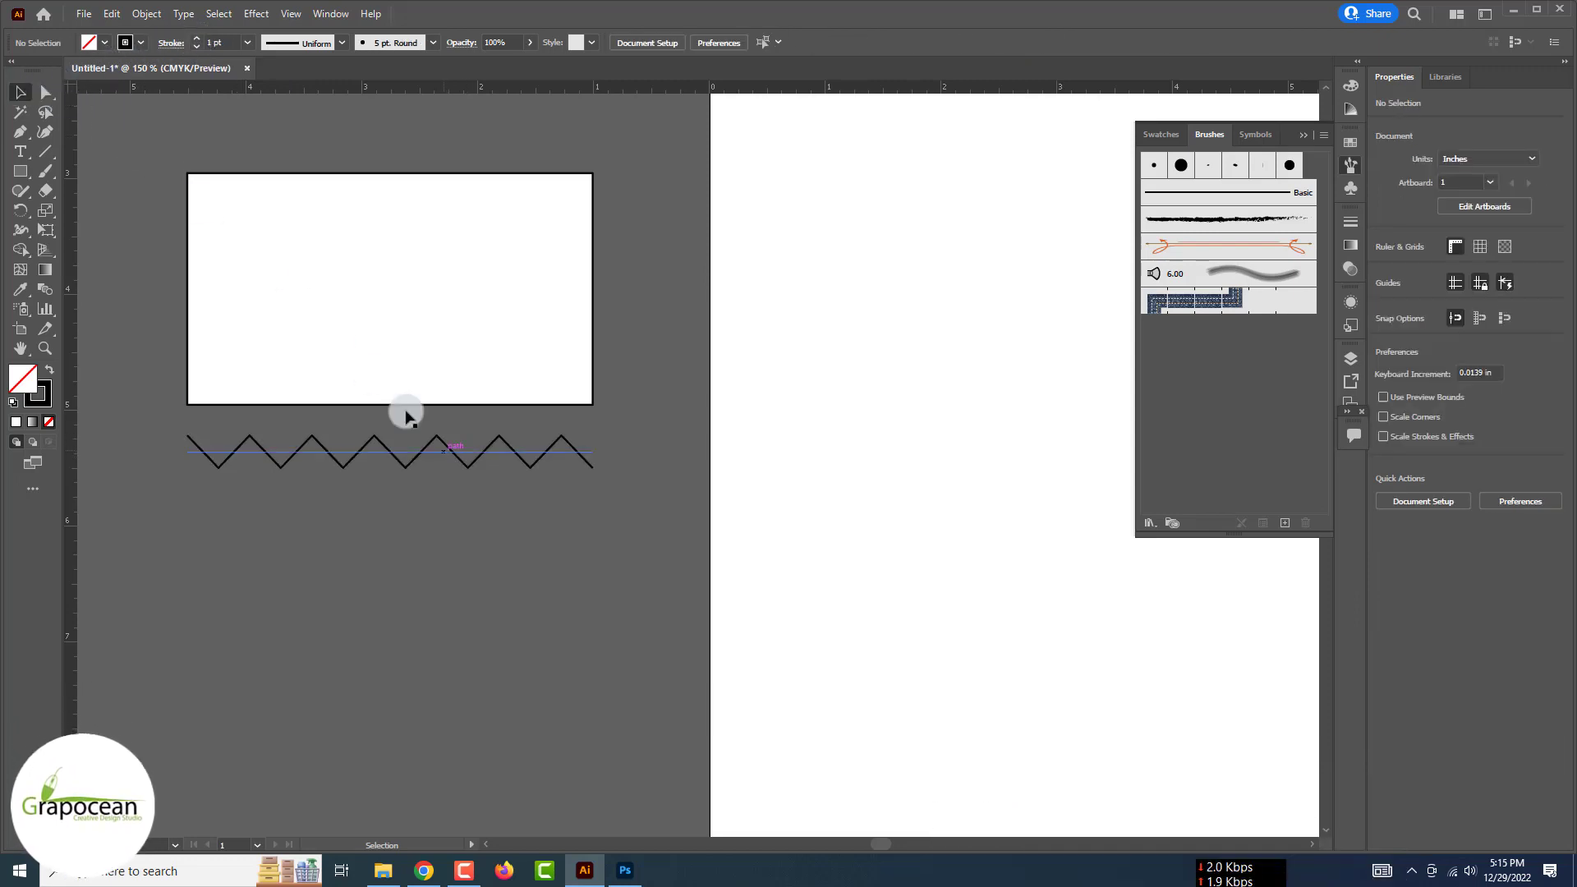
{"action": "left_click_drag", "start_coordinate": [438, 533], "coordinate": [444, 480]}
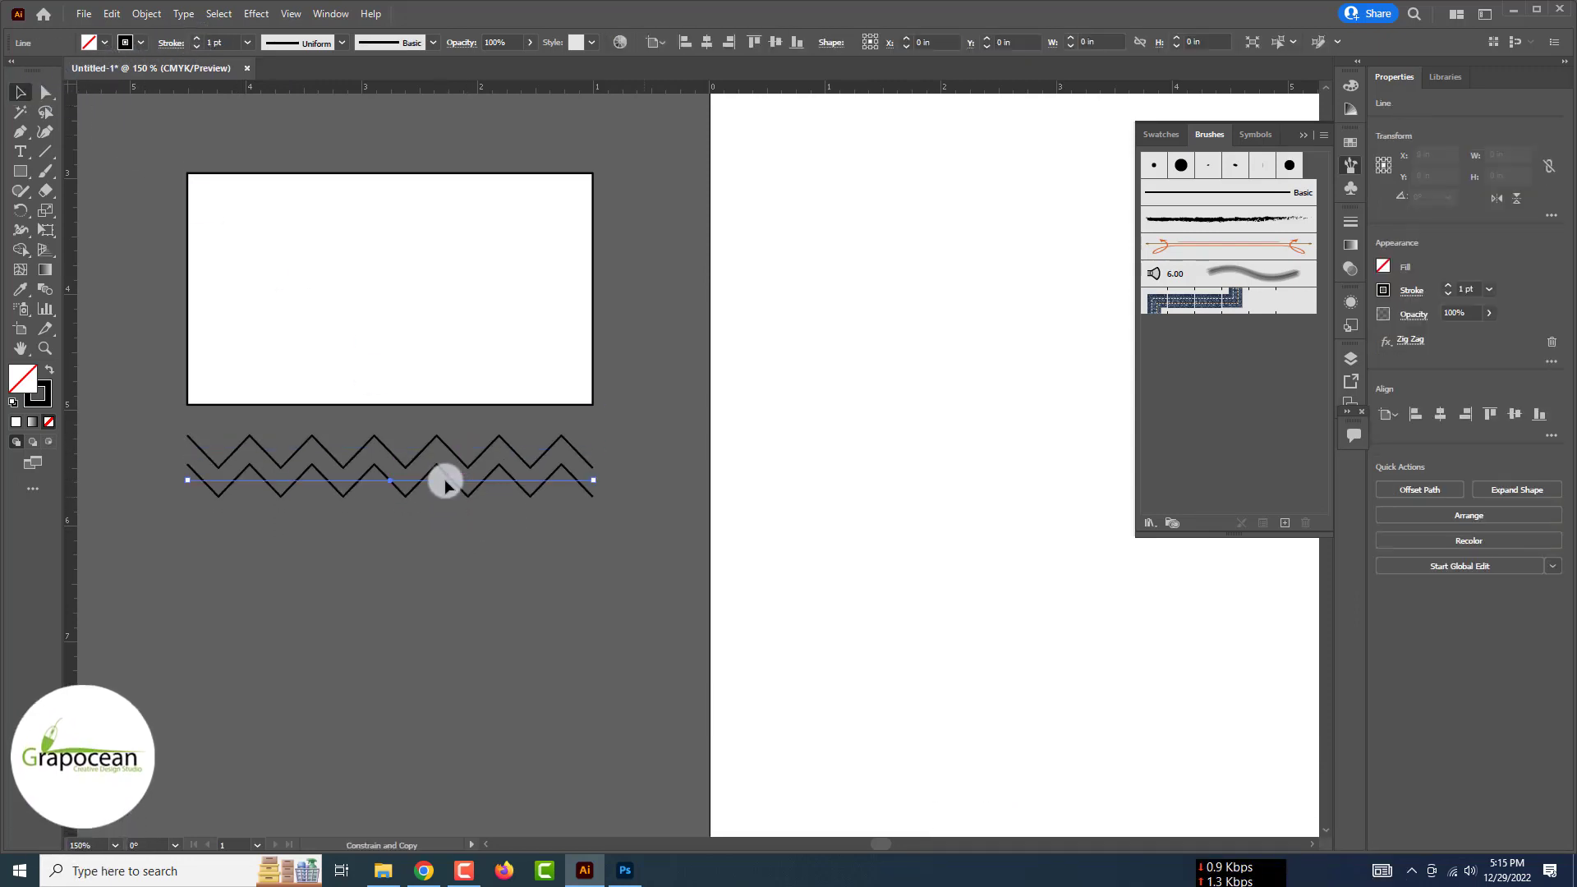
{"action": "key", "text": "ctrl+d"}
{"action": "key", "text": "ctrl+d"}
{"action": "key", "text": "ctrl+d"}
{"action": "key", "text": "ctrl+d"}
{"action": "key", "text": "ctrl+d"}
{"action": "key", "text": "ctrl+d"}
{"action": "key", "text": "ctrl+d"}
{"action": "key", "text": "ctrl+d"}
{"action": "left_click_drag", "start_coordinate": [667, 711], "coordinate": [338, 425]}
{"action": "left_click_drag", "start_coordinate": [465, 570], "coordinate": [645, 557]}
Place the zigzag art on the business card, enlarged to cover it
{"action": "left_click_drag", "start_coordinate": [623, 491], "coordinate": [622, 493]}
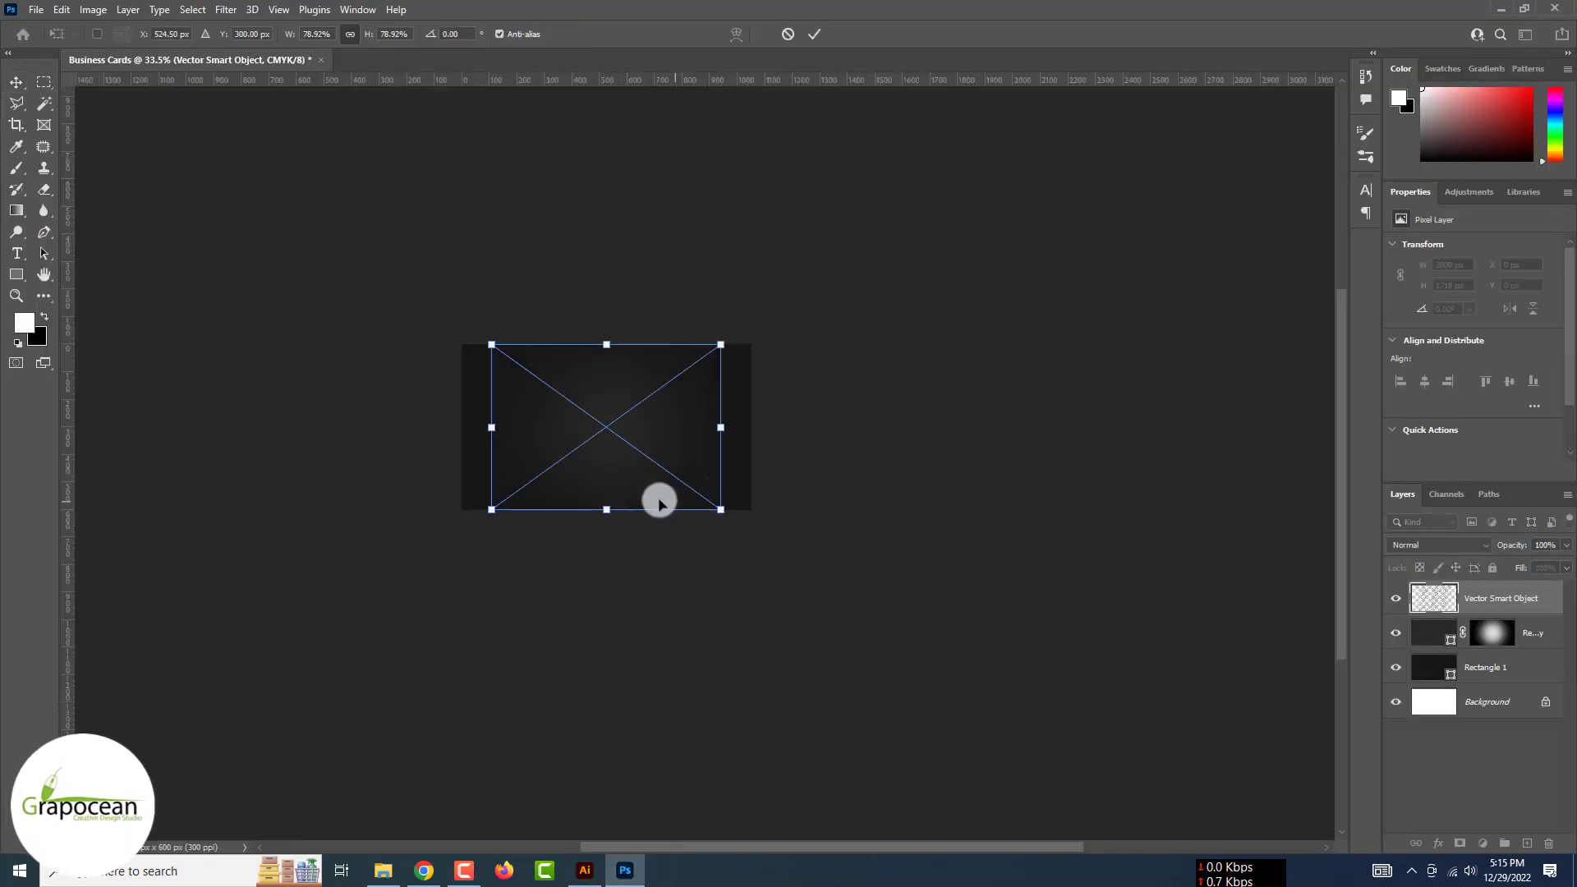
{"action": "scroll", "coordinate": [658, 501], "scroll_direction": "up", "scroll_amount": 1}
{"action": "left_click_drag", "start_coordinate": [729, 511], "coordinate": [781, 525]}
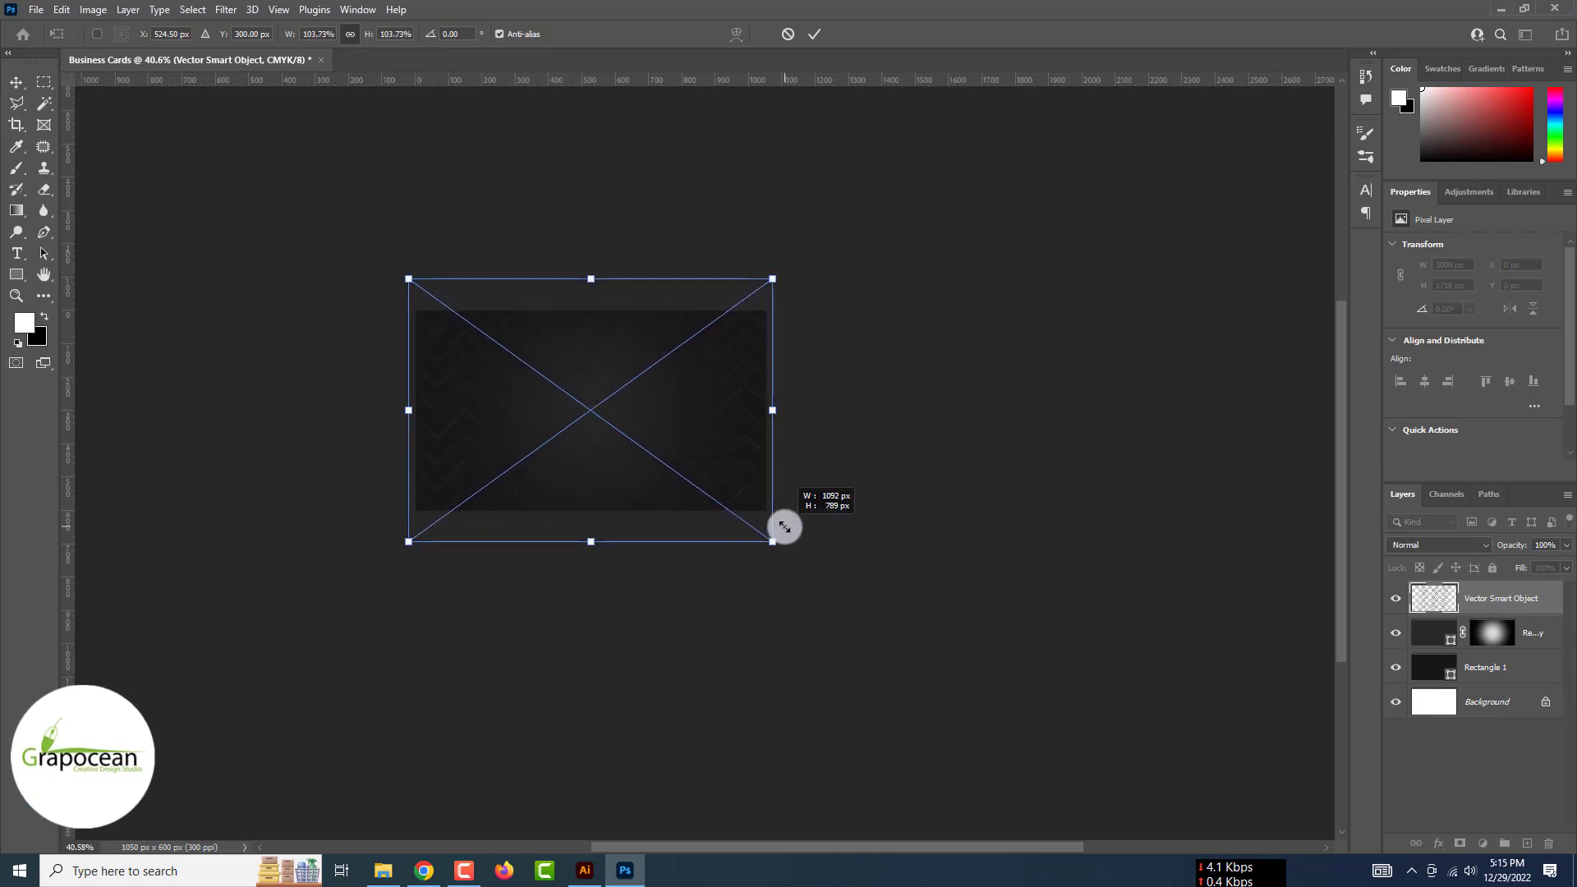
{"action": "left_click", "coordinate": [814, 34]}
Give the zigzag layer a silver metallic Gradient Overlay layer style
{"action": "scroll", "coordinate": [697, 472], "scroll_direction": "up", "scroll_amount": 1}
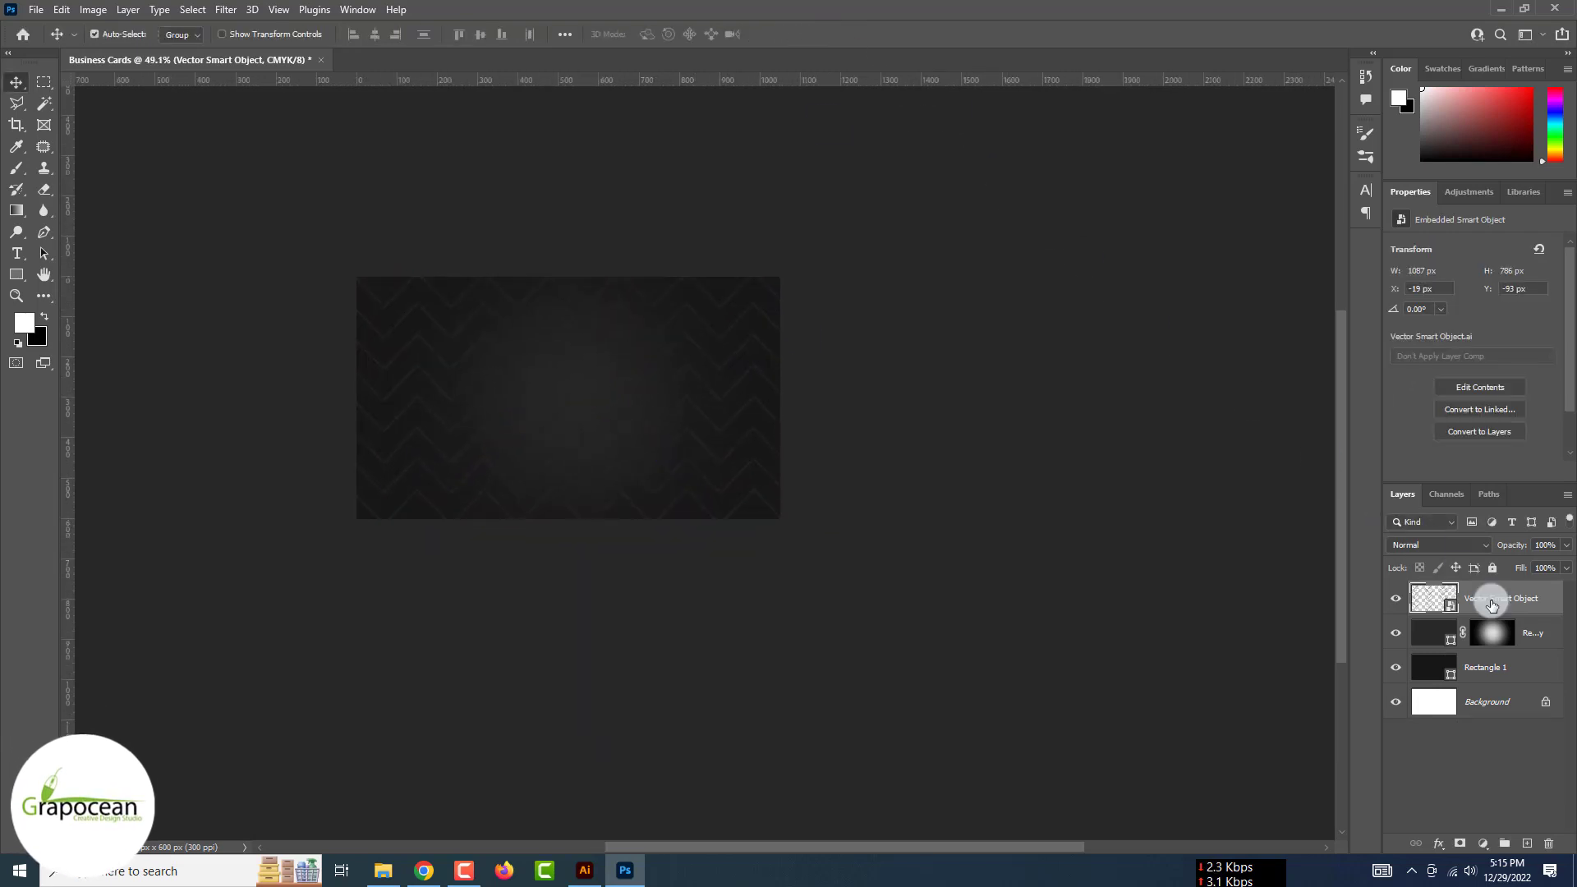
{"action": "right_click", "coordinate": [1492, 606]}
{"action": "left_click", "coordinate": [1348, 130]}
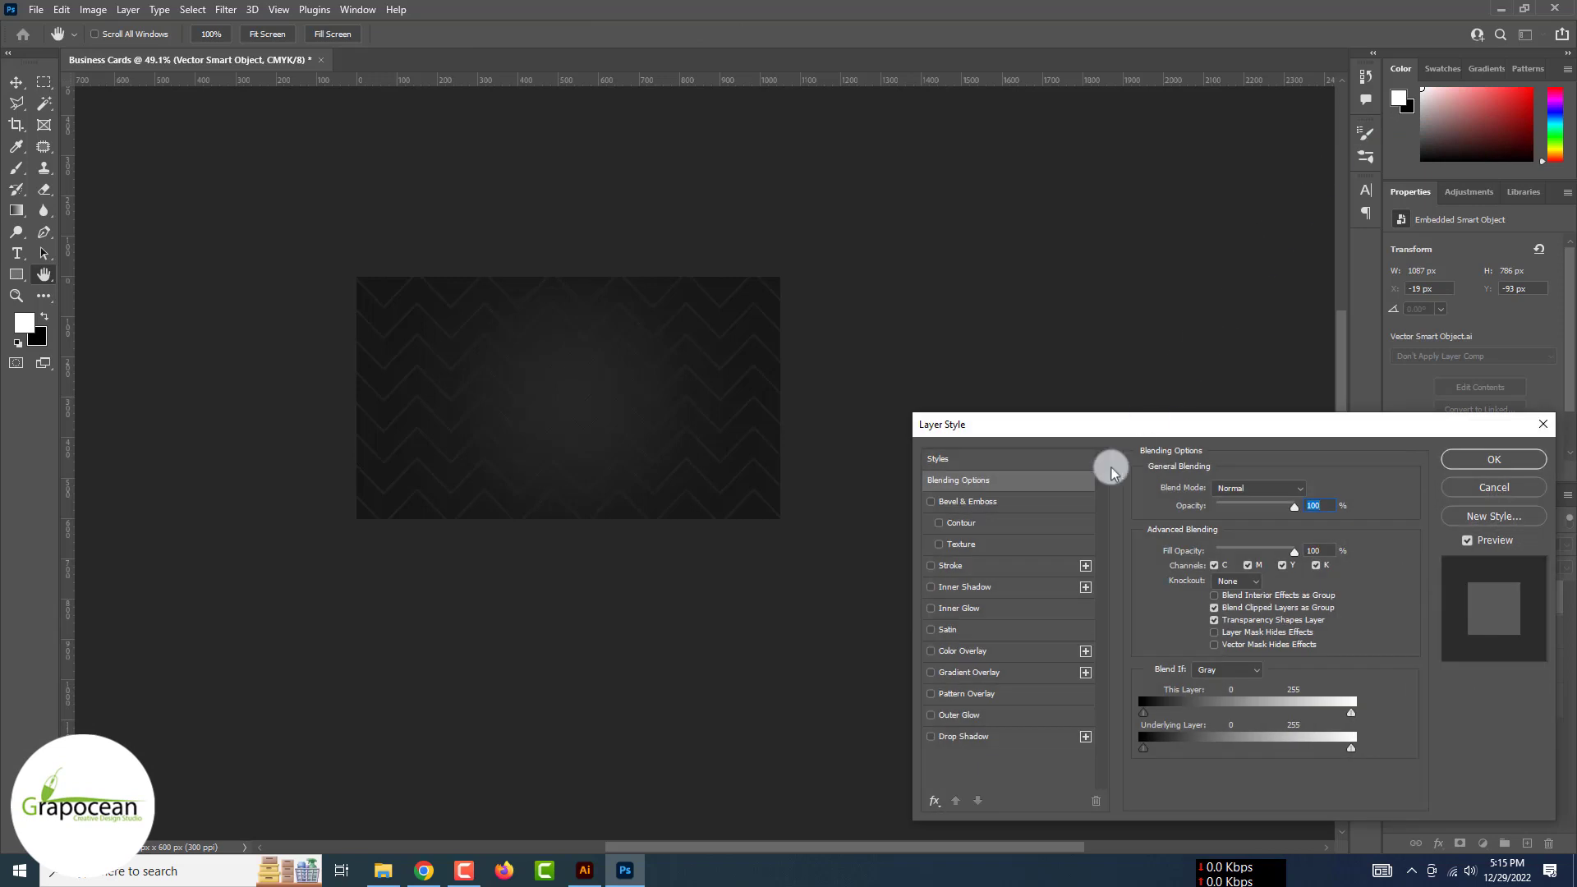
{"action": "left_click", "coordinate": [982, 651]}
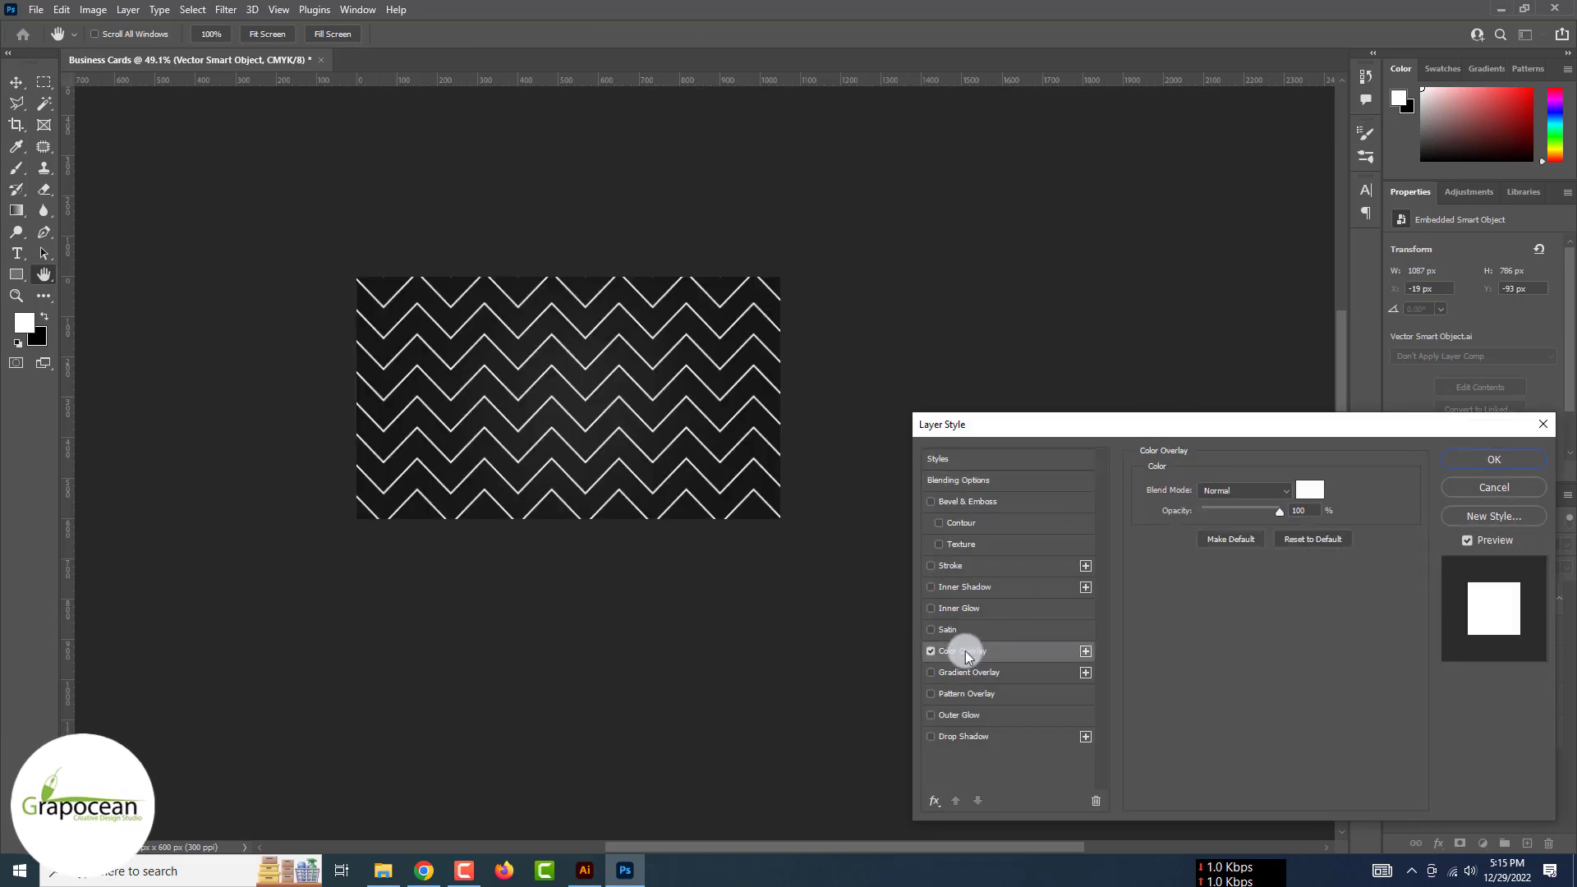
{"action": "left_click", "coordinate": [953, 672]}
{"action": "left_click", "coordinate": [931, 650]}
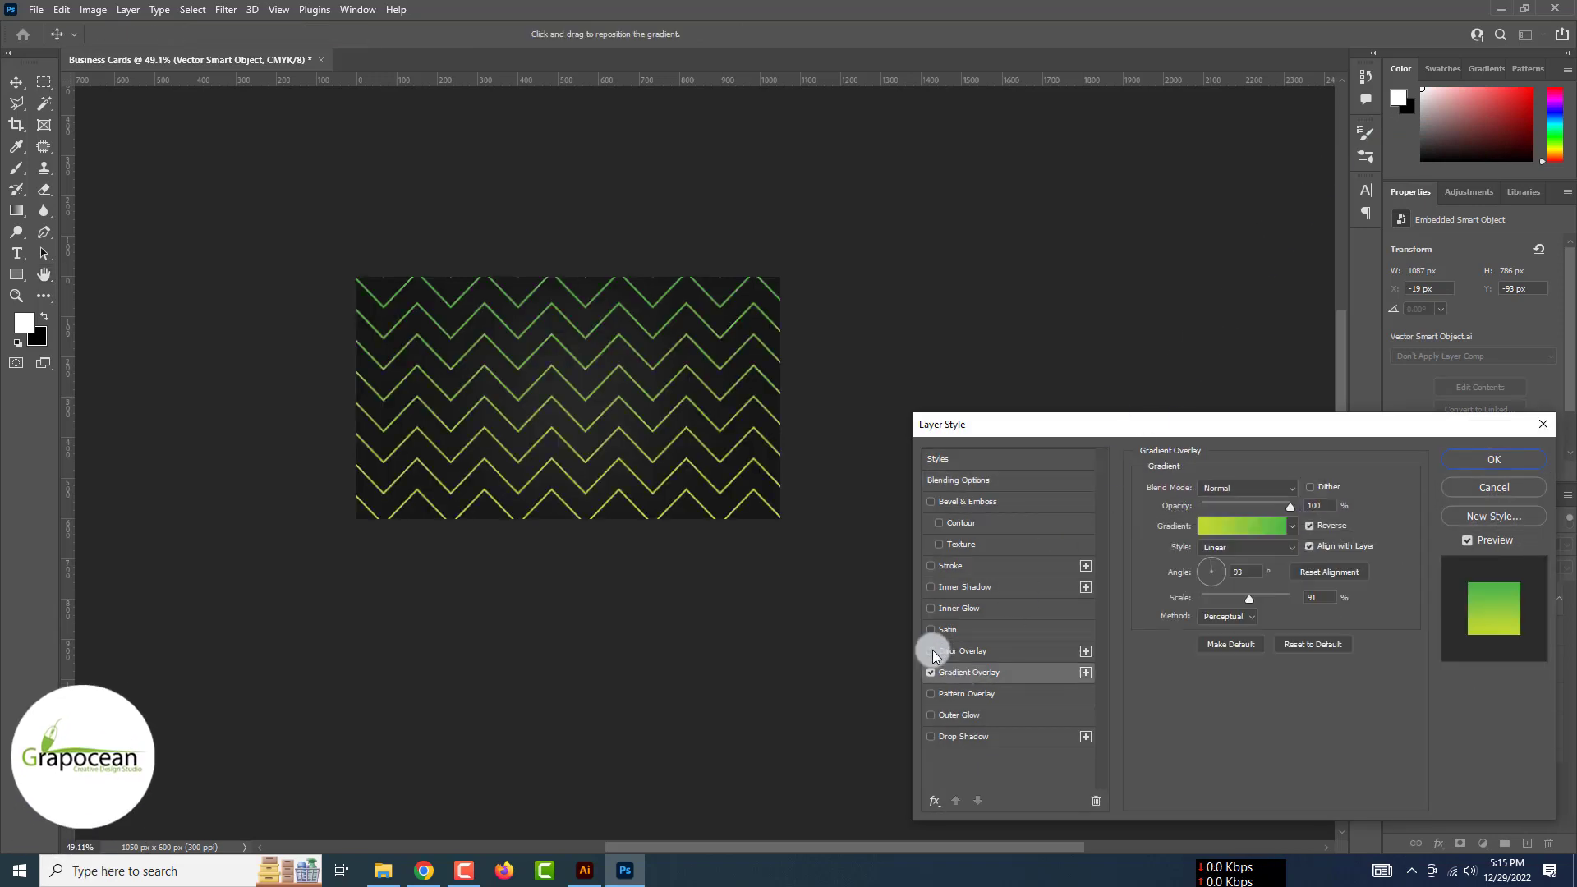
{"action": "left_click", "coordinate": [1292, 526]}
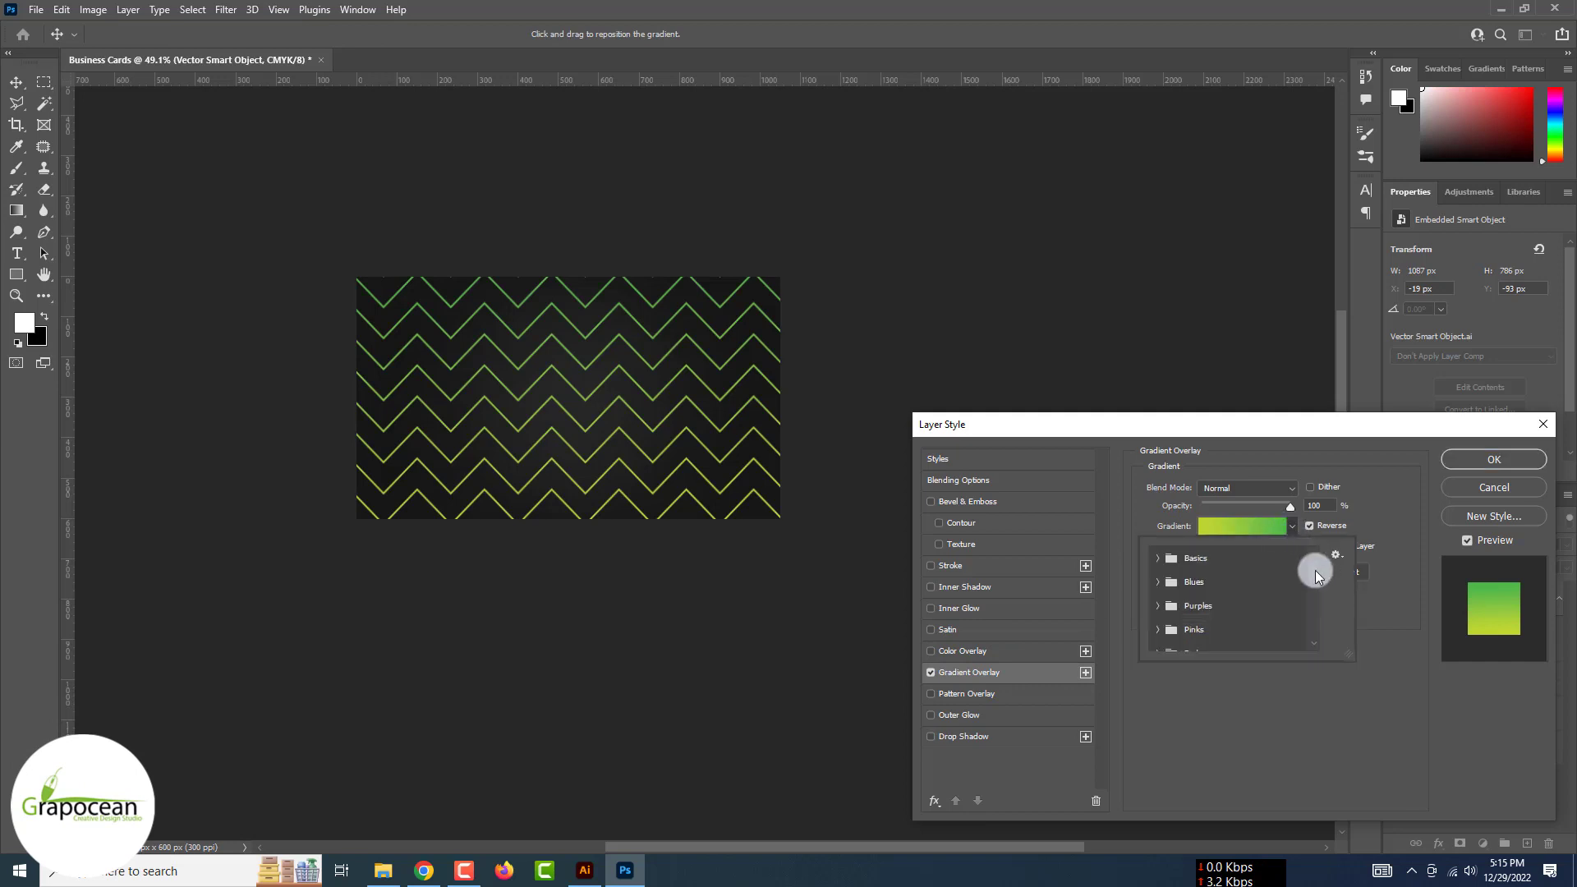
{"action": "left_click_drag", "start_coordinate": [1314, 570], "coordinate": [1315, 696]}
{"action": "left_click", "coordinate": [1159, 589]}
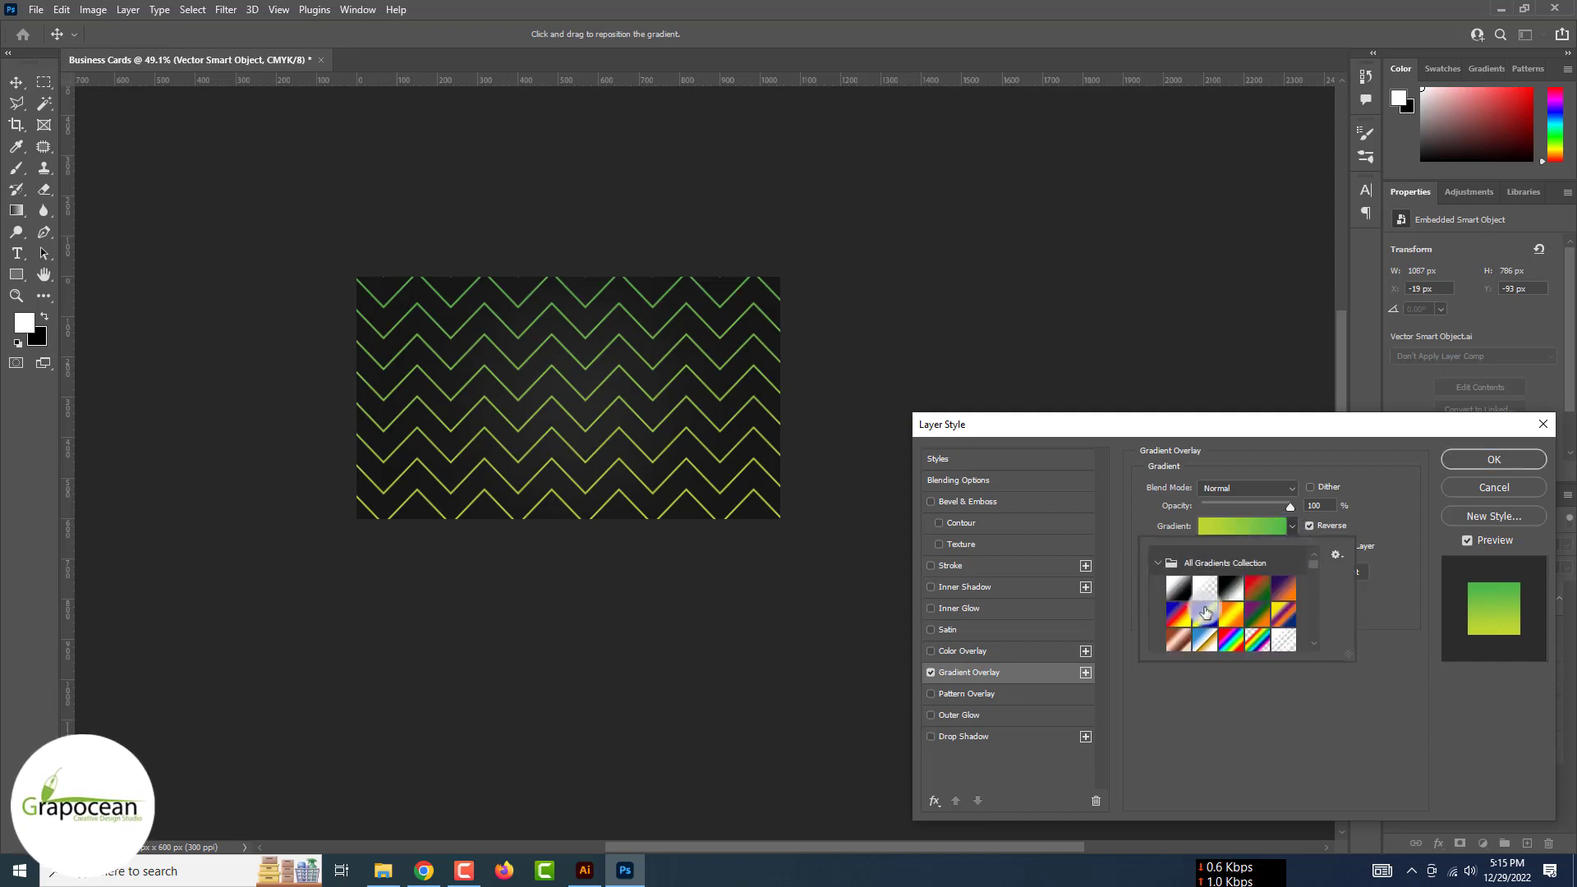
{"action": "left_click", "coordinate": [1232, 622]}
{"action": "left_click", "coordinate": [1314, 573]}
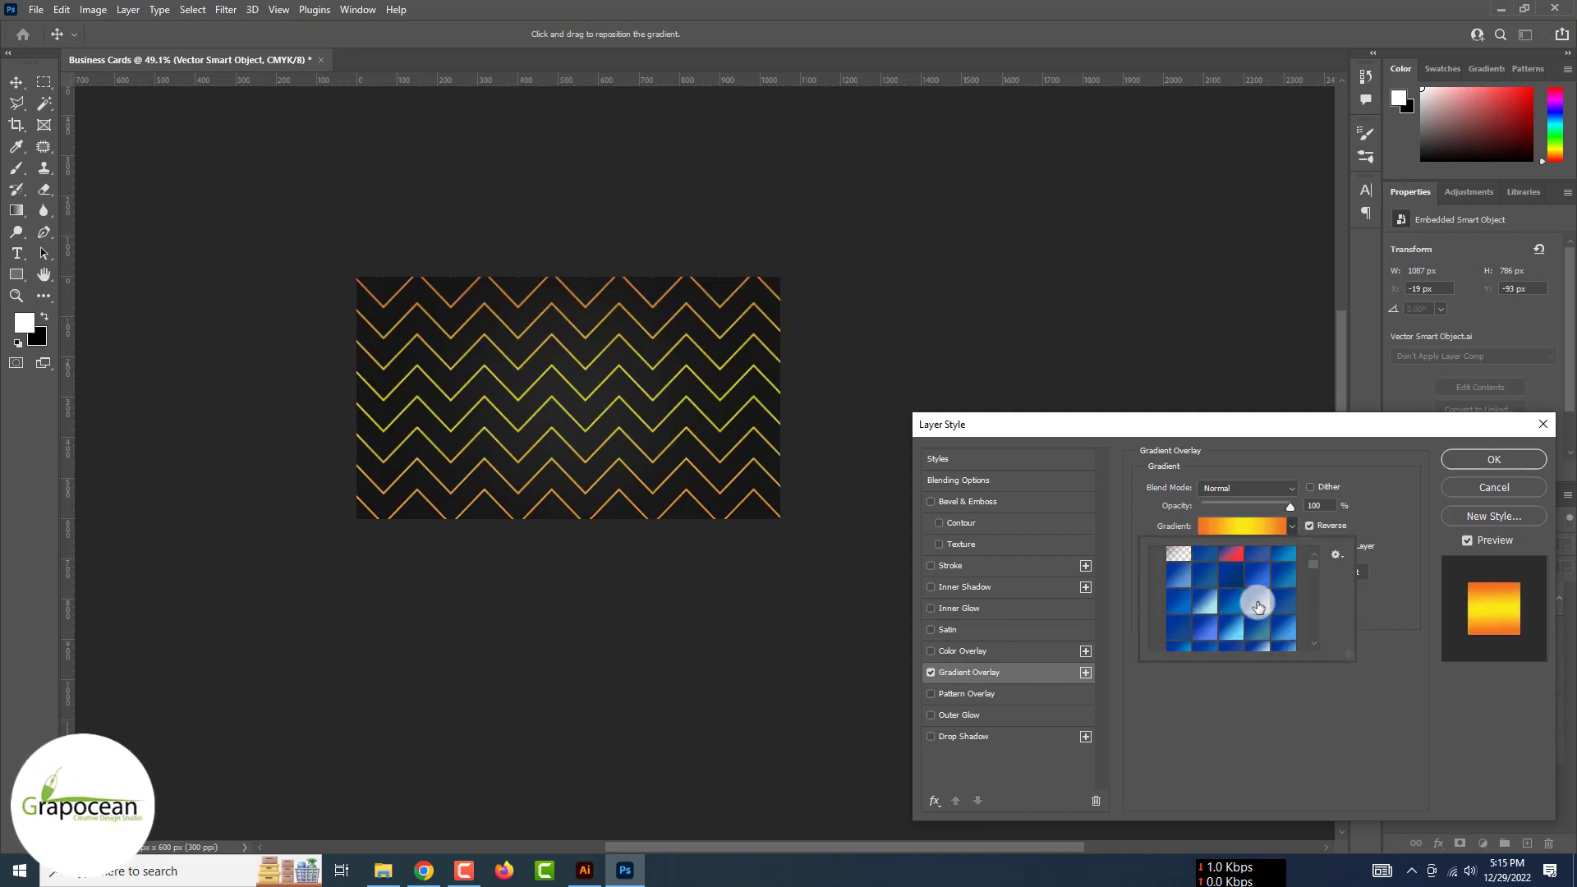
{"action": "mouse_move", "coordinate": [1315, 567]}
{"action": "left_mouse_down"}
{"action": "mouse_move", "coordinate": [1318, 634]}
{"action": "mouse_move", "coordinate": [1312, 598]}
{"action": "left_mouse_up"}
{"action": "scroll", "coordinate": [1317, 634], "scroll_direction": "up", "scroll_amount": 3}
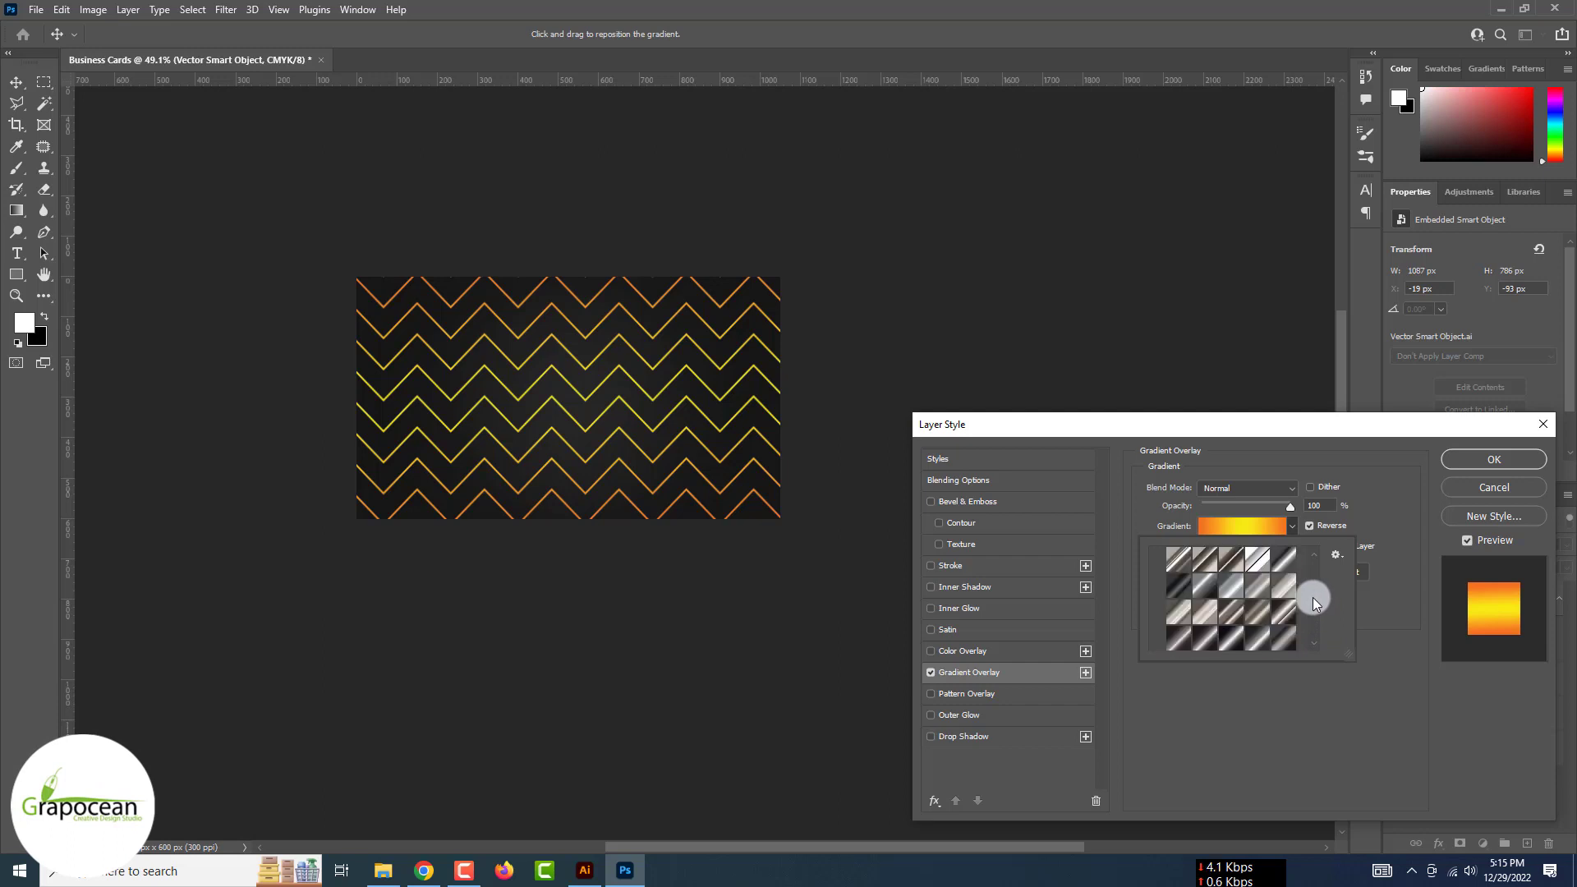
{"action": "left_click", "coordinate": [1282, 562]}
{"action": "left_click", "coordinate": [1493, 459]}
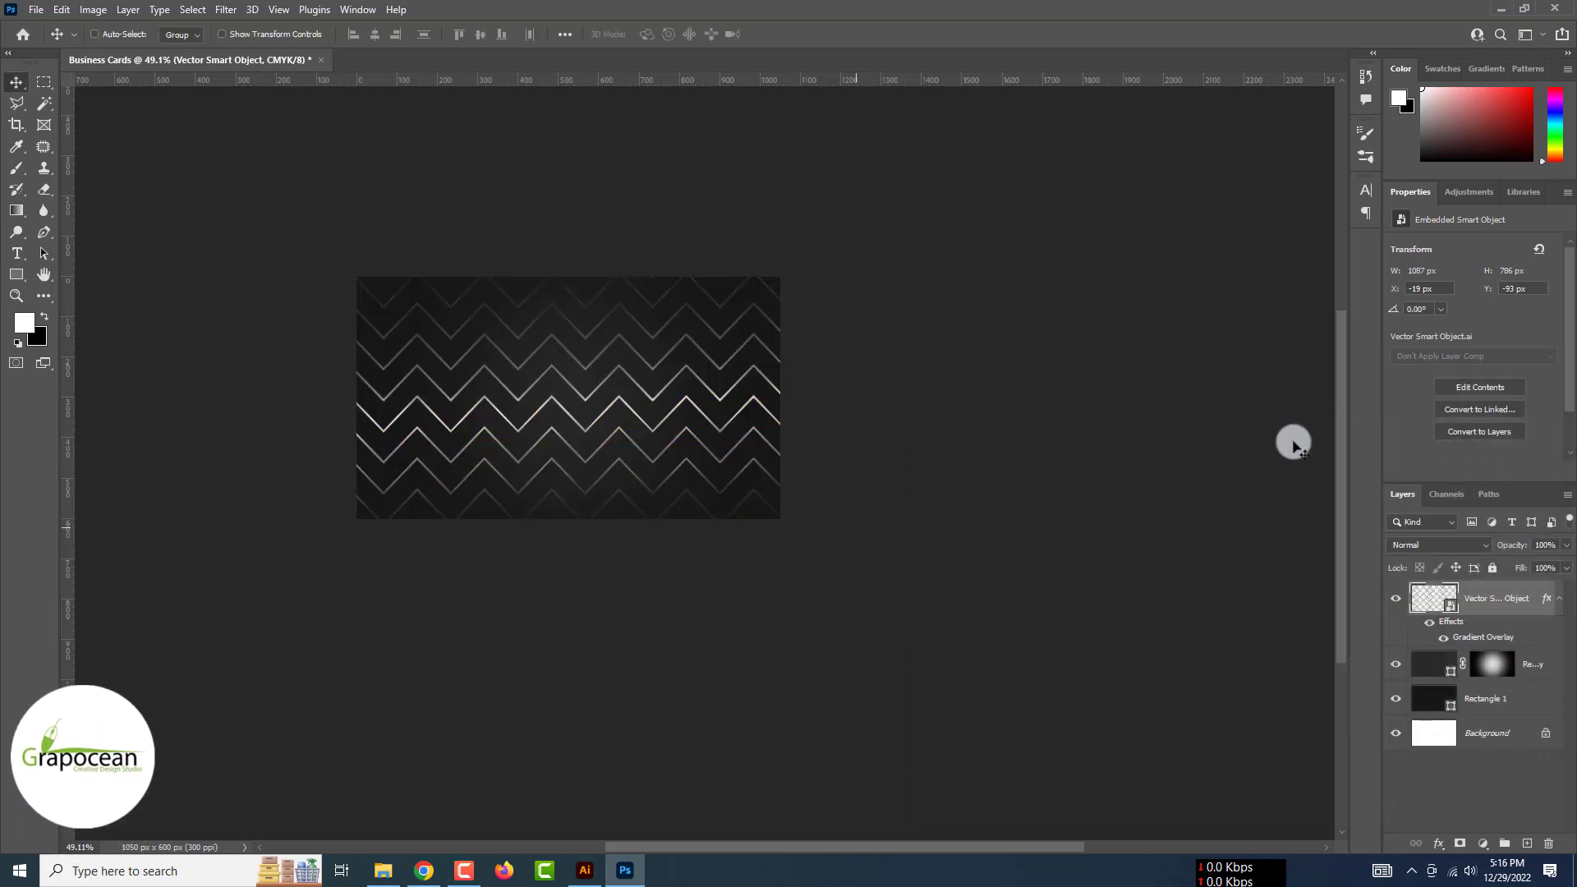
Shrink the zigzag layer and position it against the card's left edge
{"action": "key", "text": "ctrl+t"}
{"action": "left_click_drag", "start_coordinate": [789, 398], "coordinate": [496, 381]}
{"action": "left_click", "coordinate": [806, 33]}
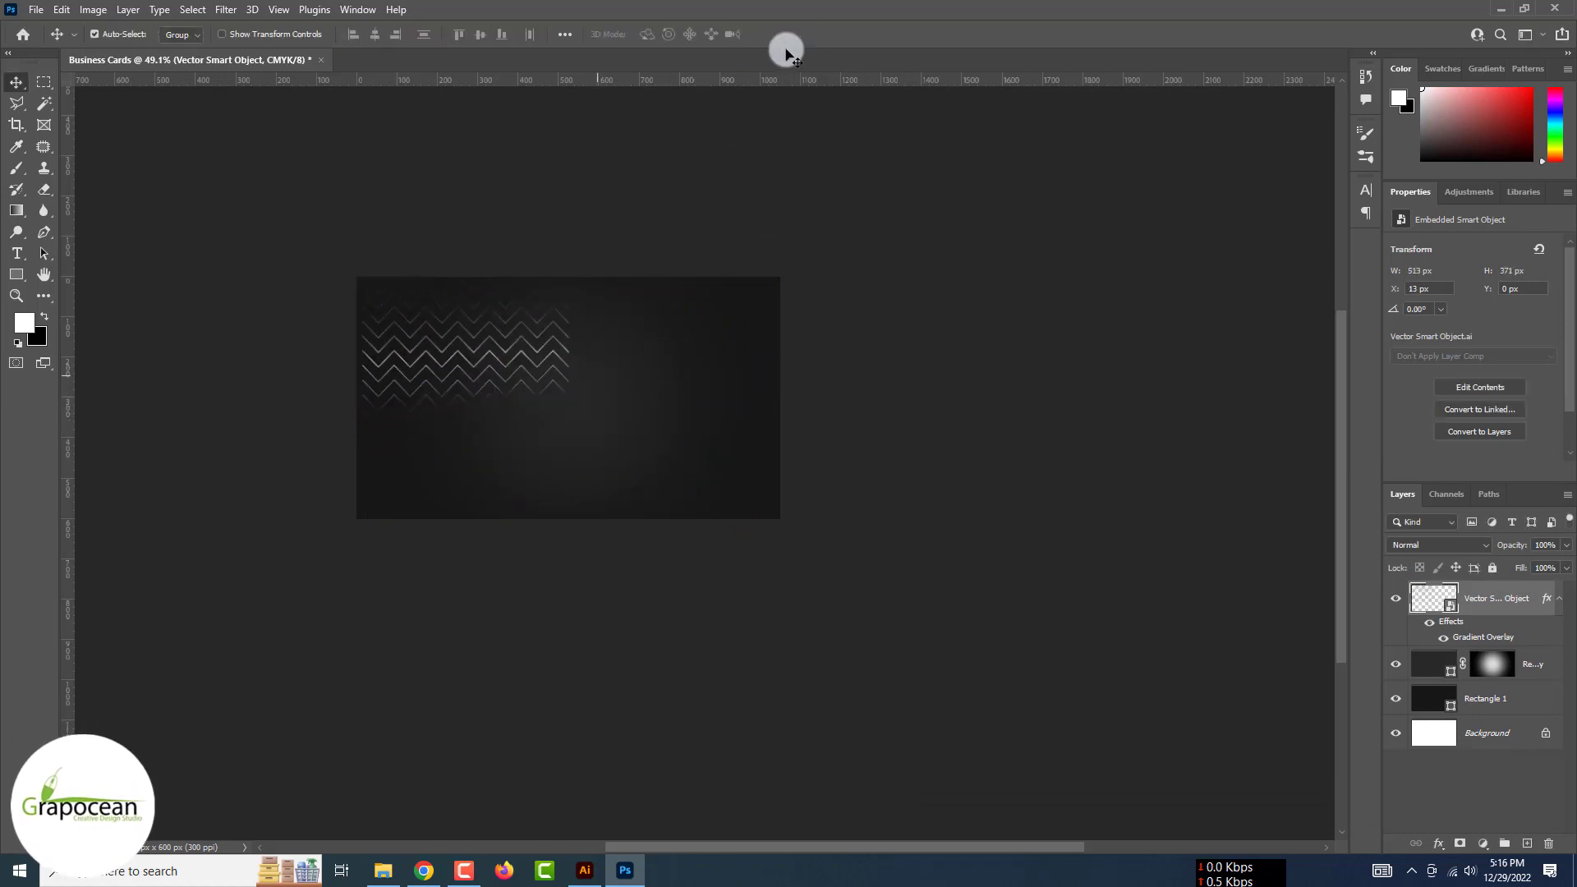
{"action": "scroll", "coordinate": [503, 370], "scroll_direction": "up", "scroll_amount": 5}
{"action": "left_click", "coordinate": [496, 372]}
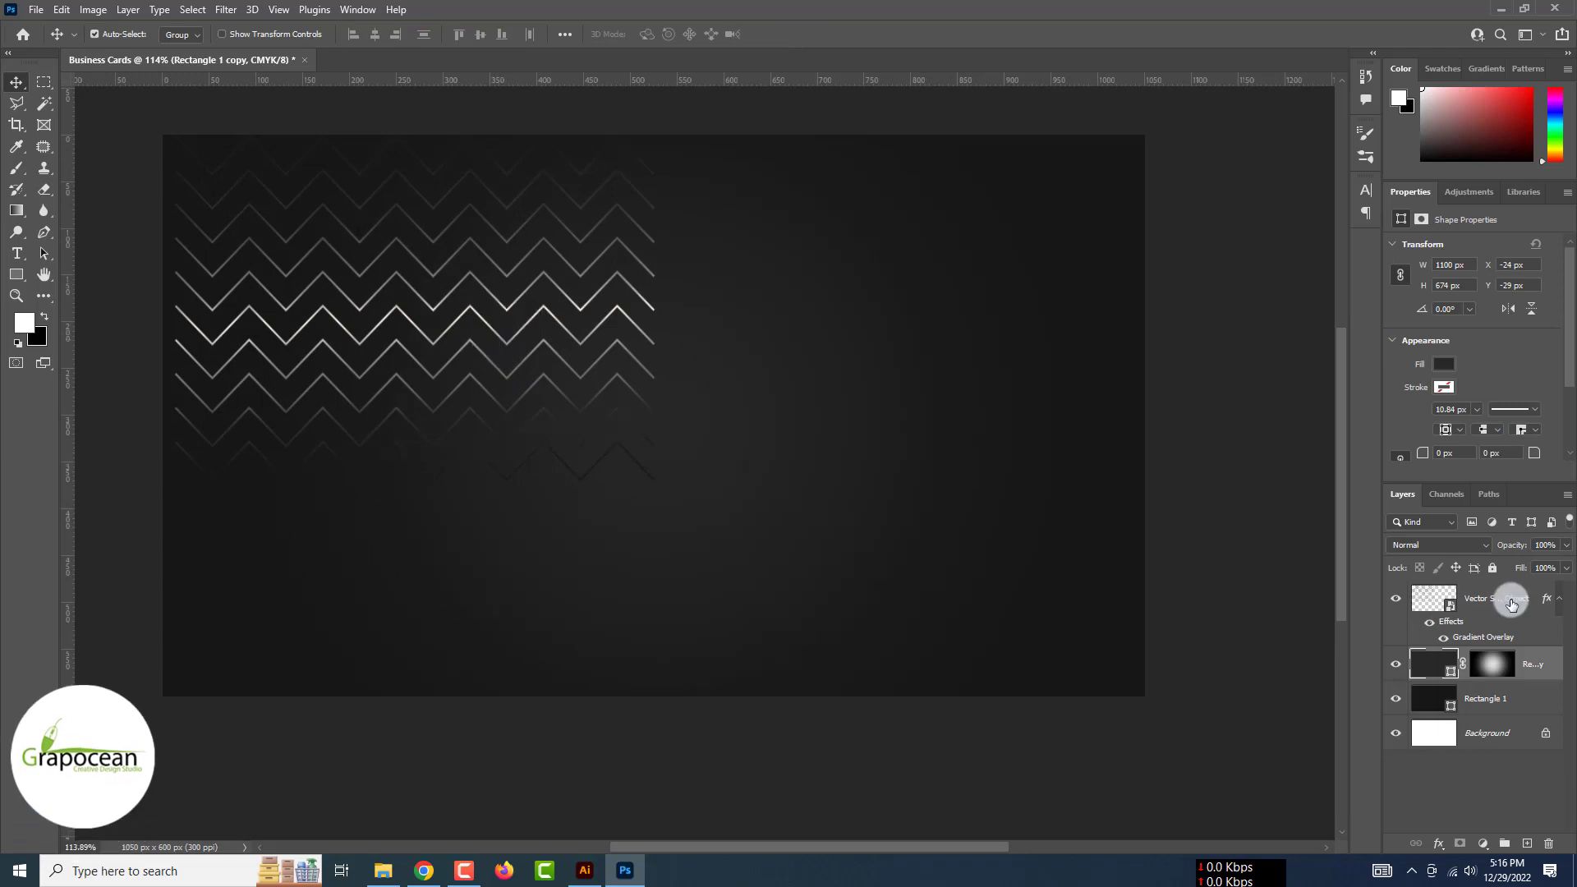
{"action": "left_click", "coordinate": [1406, 593]}
{"action": "key", "text": "ctrl+t"}
{"action": "left_click_drag", "start_coordinate": [500, 370], "coordinate": [451, 366]}
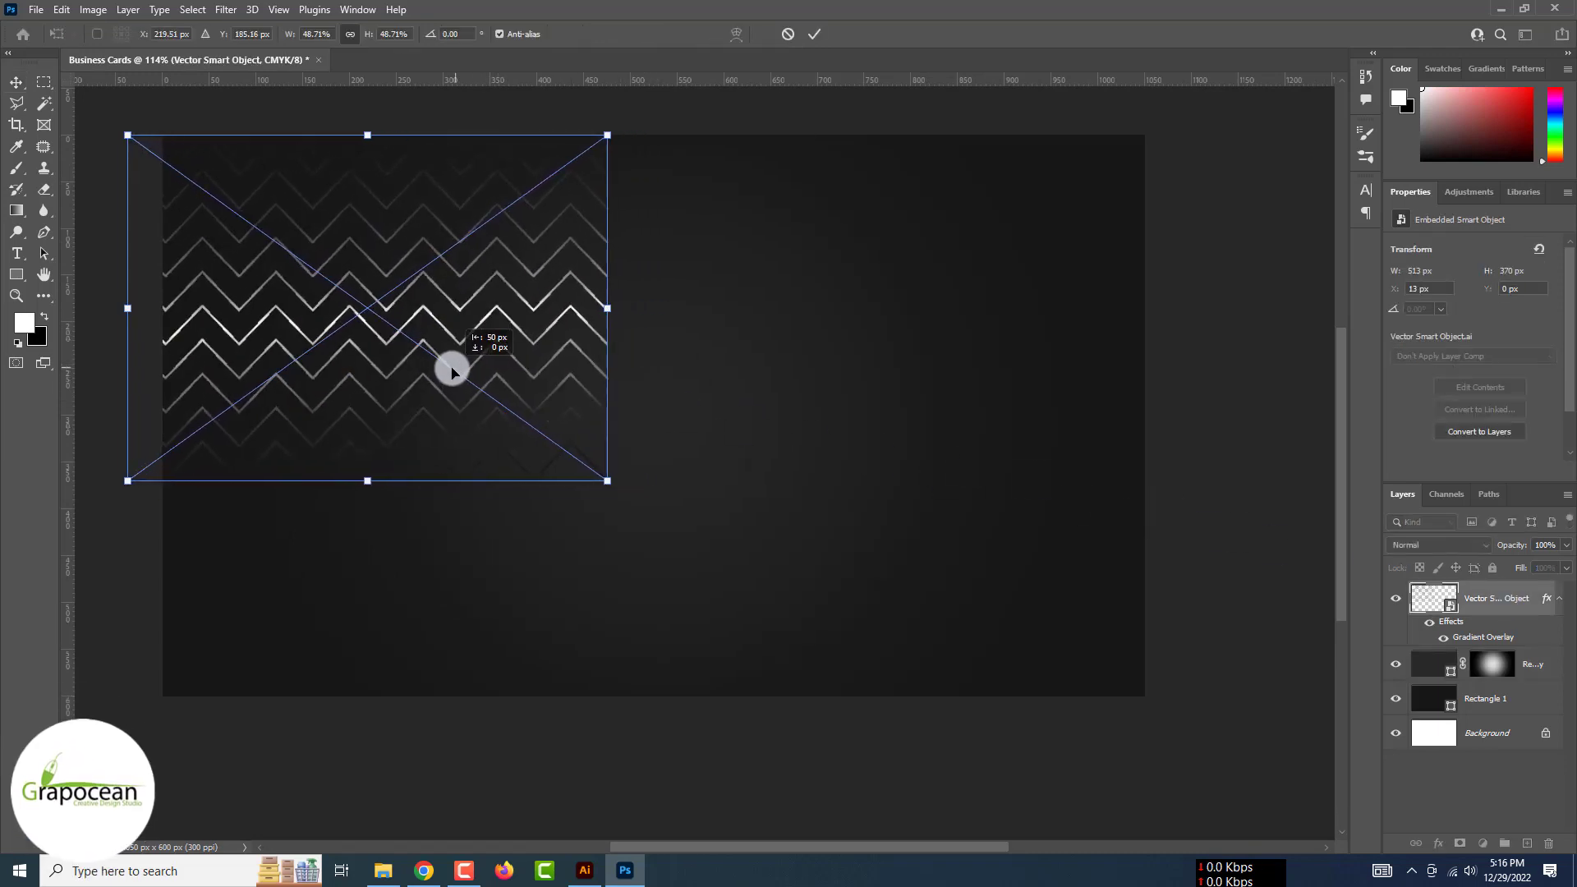
{"action": "left_click", "coordinate": [809, 35]}
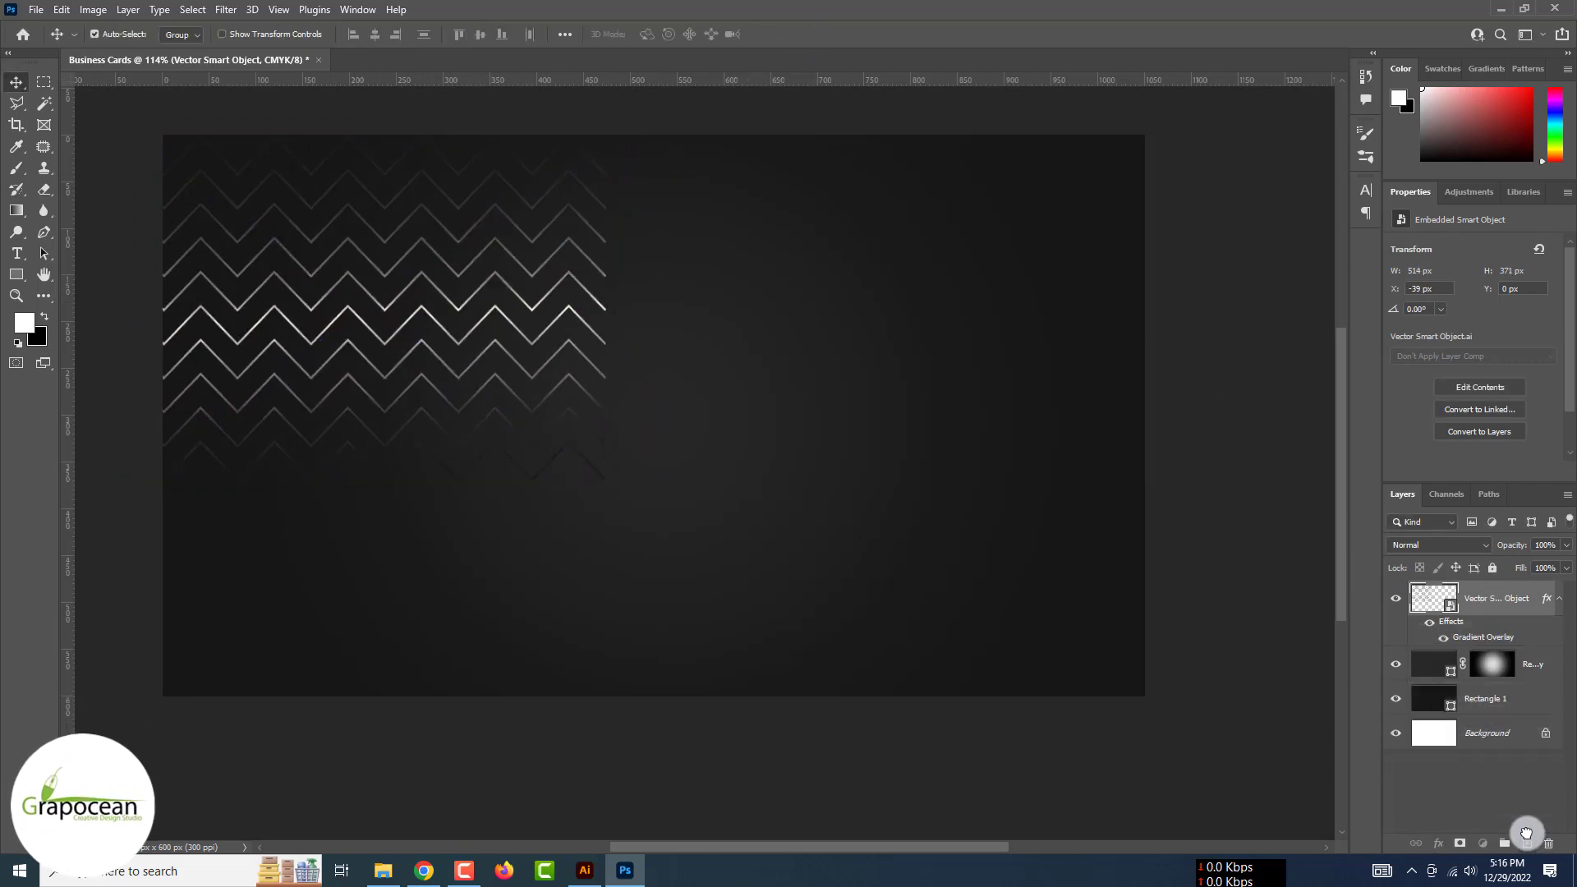
Duplicate the zigzags, align the copy seamlessly to the right and nudge it up 2 px
{"action": "left_click_drag", "start_coordinate": [1527, 833], "coordinate": [1526, 833]}
{"action": "key", "text": "ctrl+t"}
{"action": "left_click_drag", "start_coordinate": [433, 336], "coordinate": [915, 335]}
{"action": "scroll", "coordinate": [640, 298], "scroll_direction": "up", "scroll_amount": 5}
{"action": "left_click_drag", "start_coordinate": [655, 321], "coordinate": [644, 335]}
{"action": "left_click", "coordinate": [817, 33]}
{"action": "key", "text": "ctrl+minus"}
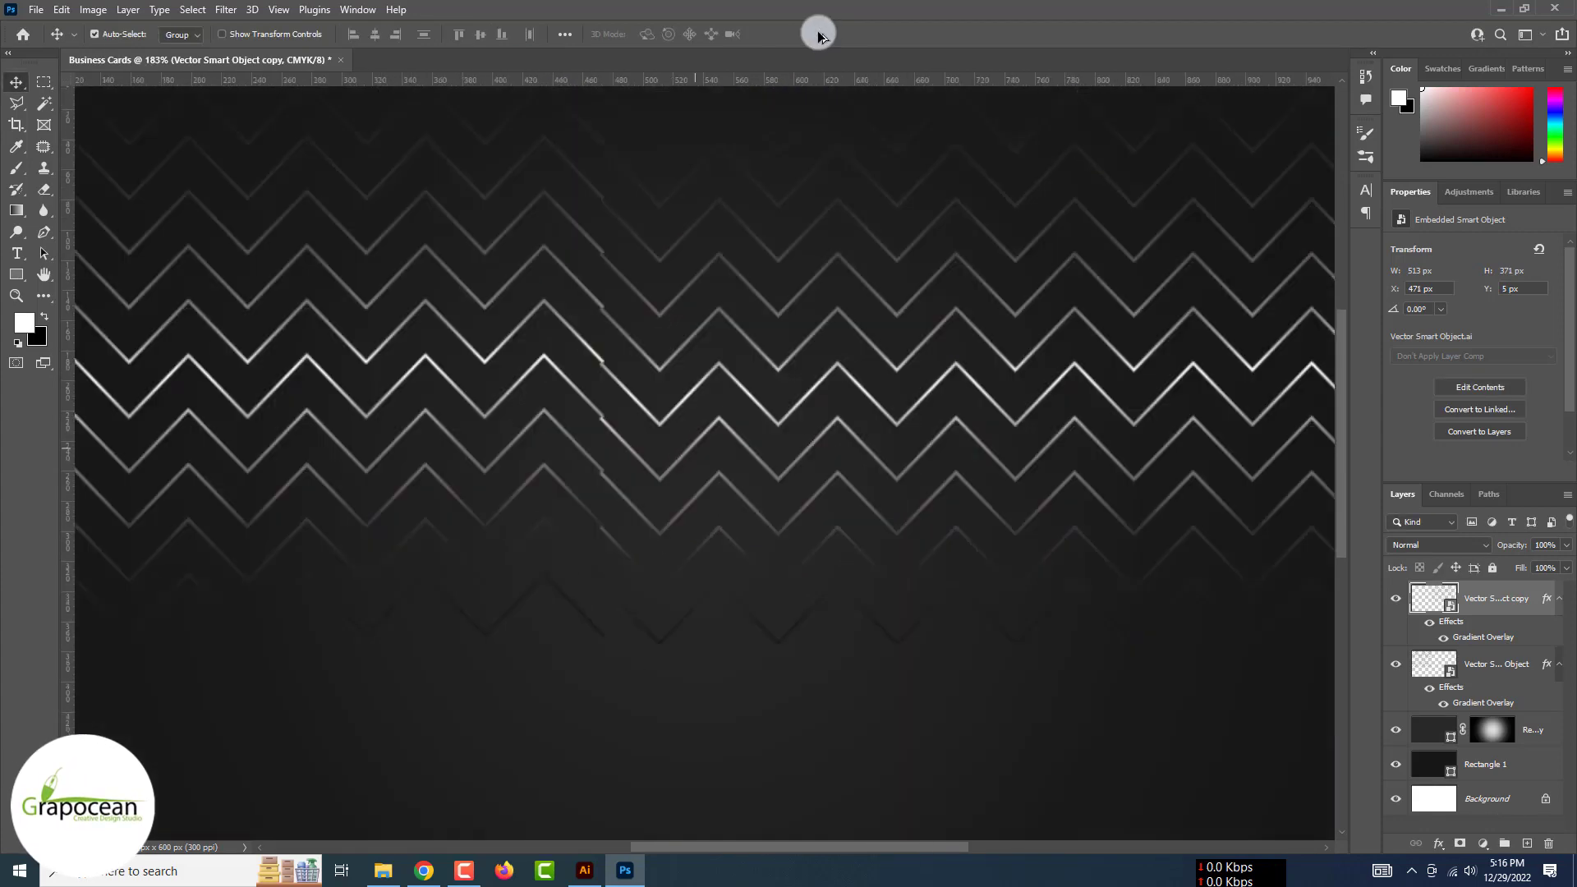
{"action": "key", "text": "ctrl+minus"}
{"action": "key", "text": "ctrl+minus"}
{"action": "key", "text": "ctrl+minus"}
{"action": "key", "text": "Up"}
{"action": "key", "text": "Up"}
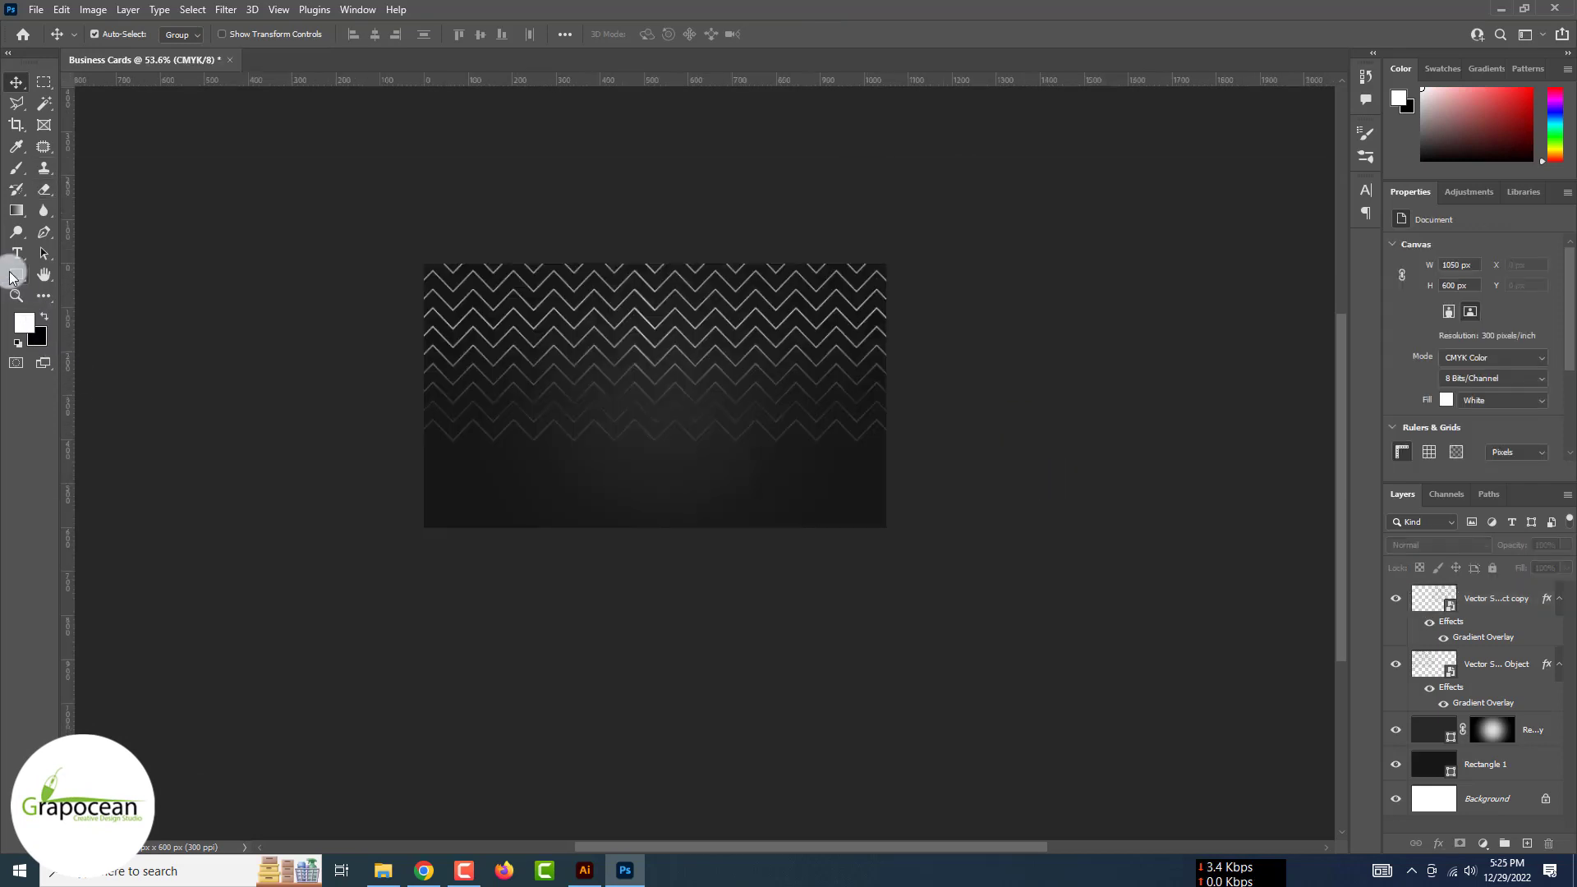
Draw a six-sided polygon below the chevrons and fill it white
{"action": "right_click", "coordinate": [16, 274]}
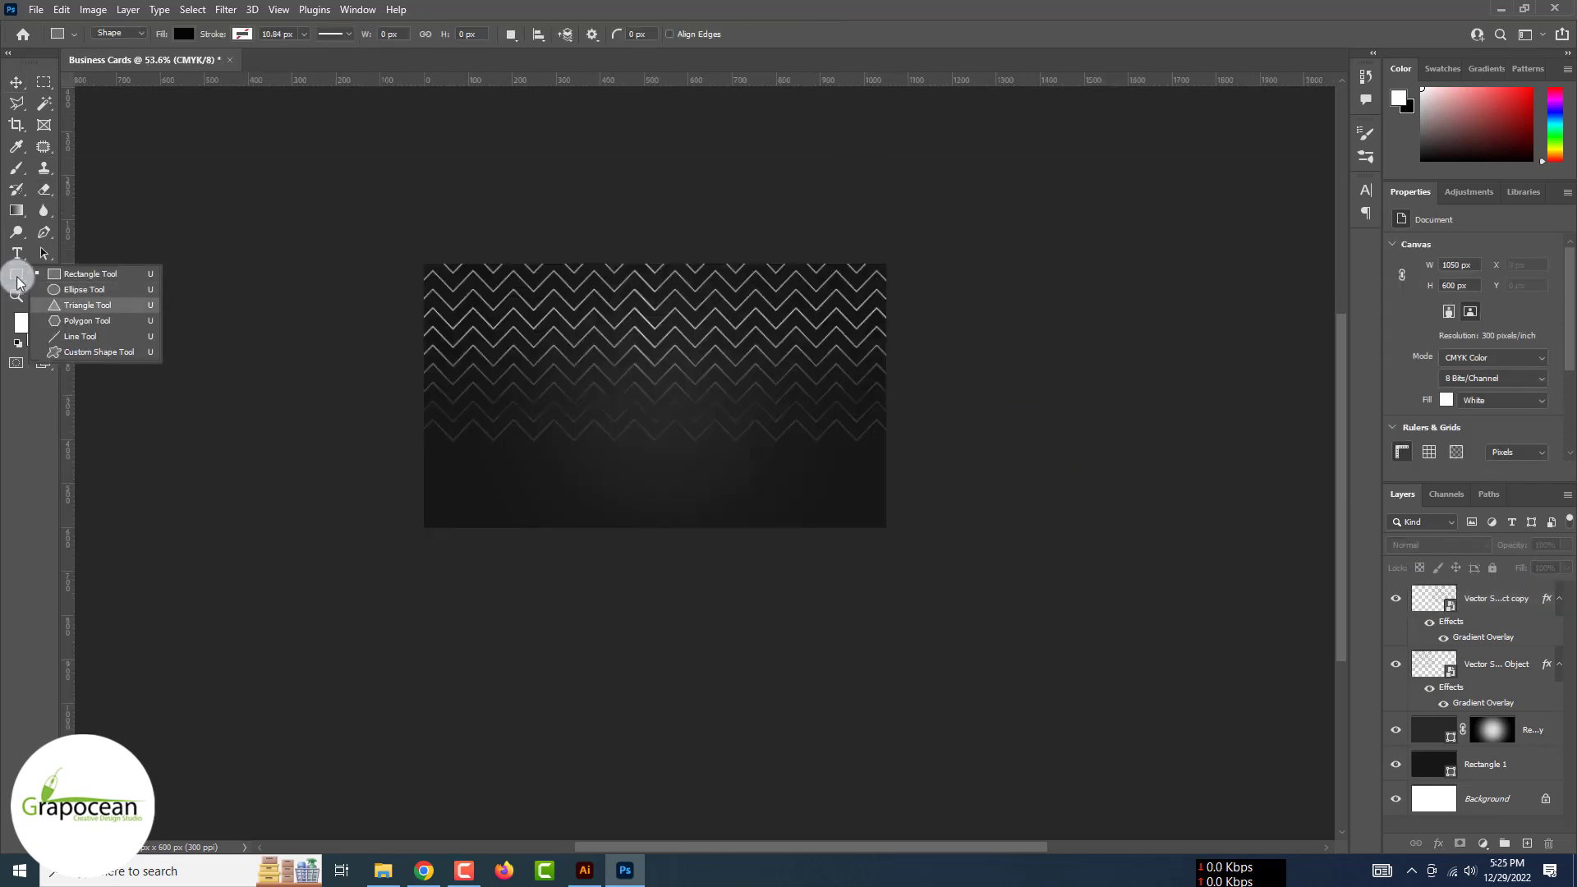
{"action": "left_click", "coordinate": [74, 327]}
{"action": "left_click_drag", "start_coordinate": [615, 391], "coordinate": [709, 506]}
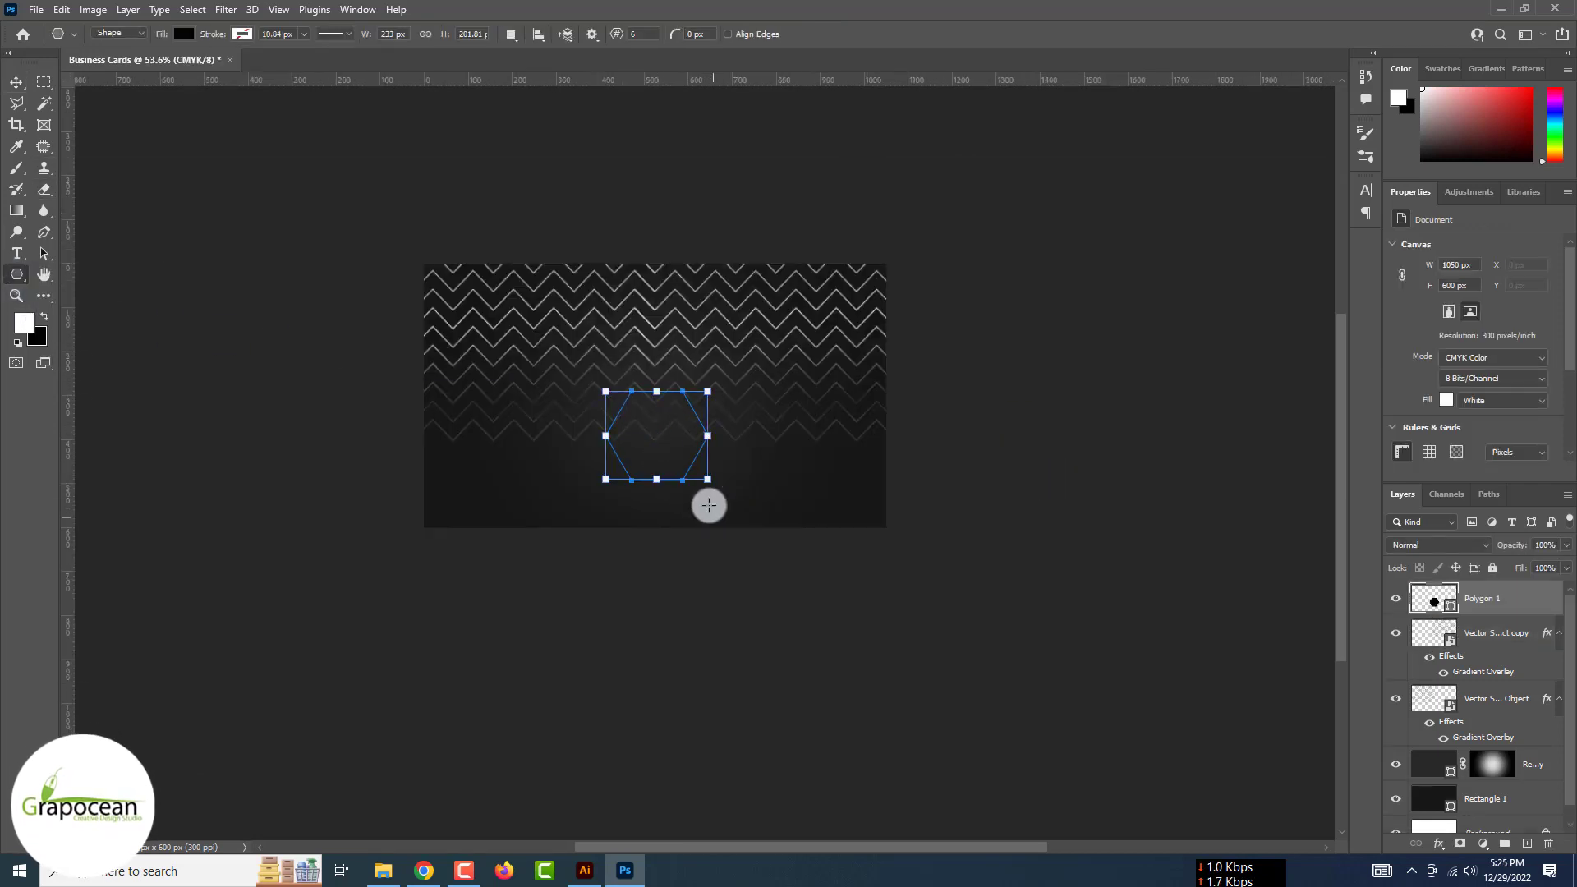
{"action": "left_click", "coordinate": [184, 34]}
{"action": "left_click", "coordinate": [110, 121]}
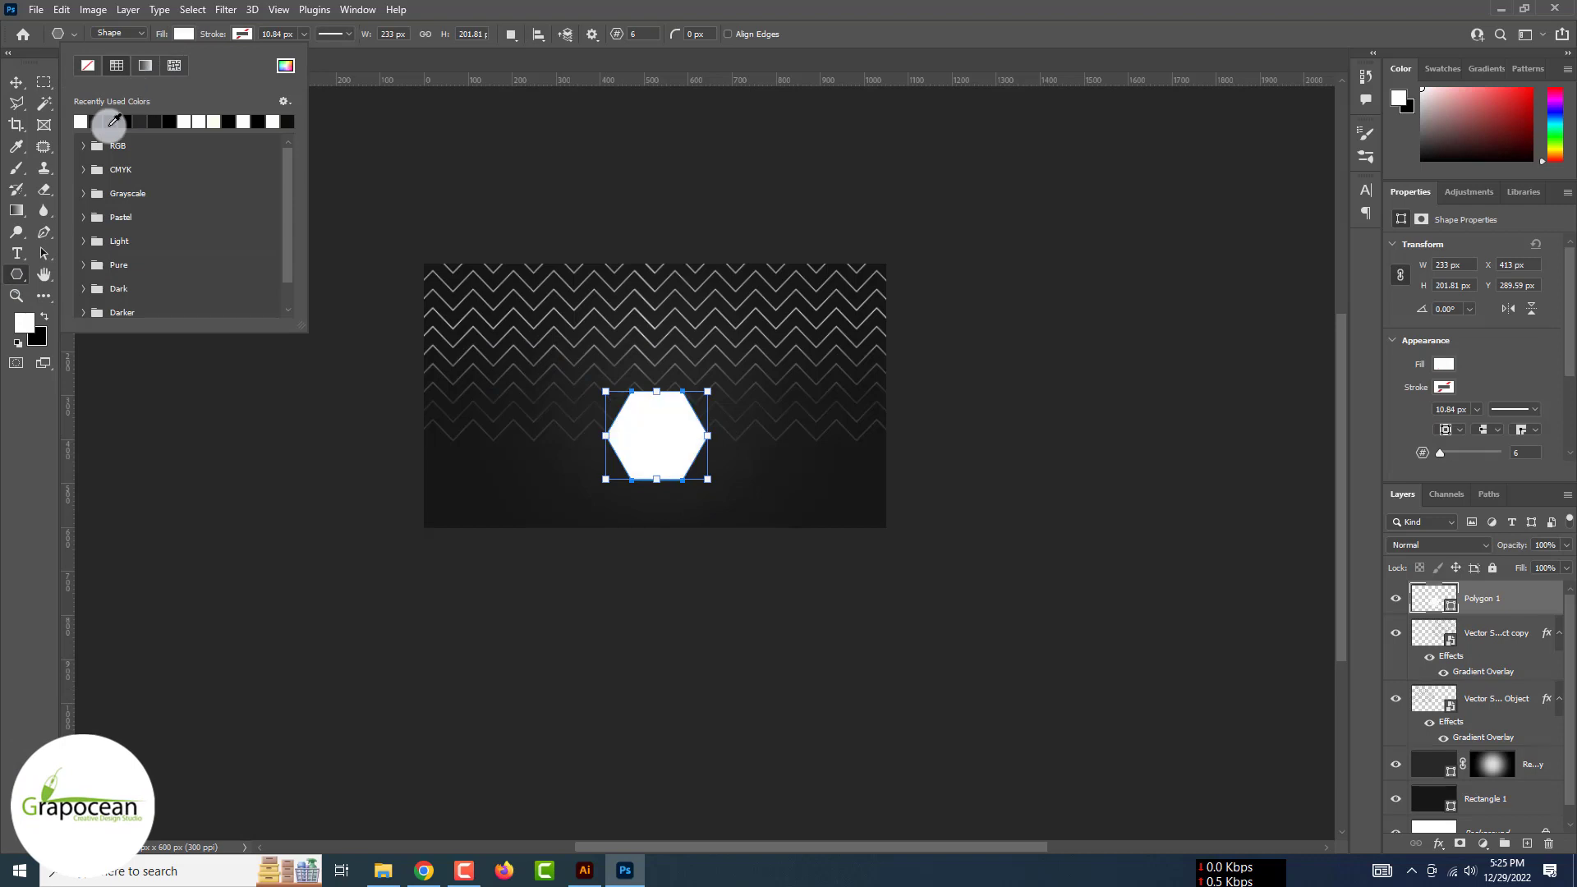
Give the hexagon a light grey #d2d2d2 outline using the Color Picker
{"action": "left_click", "coordinate": [241, 34]}
{"action": "left_click", "coordinate": [243, 121]}
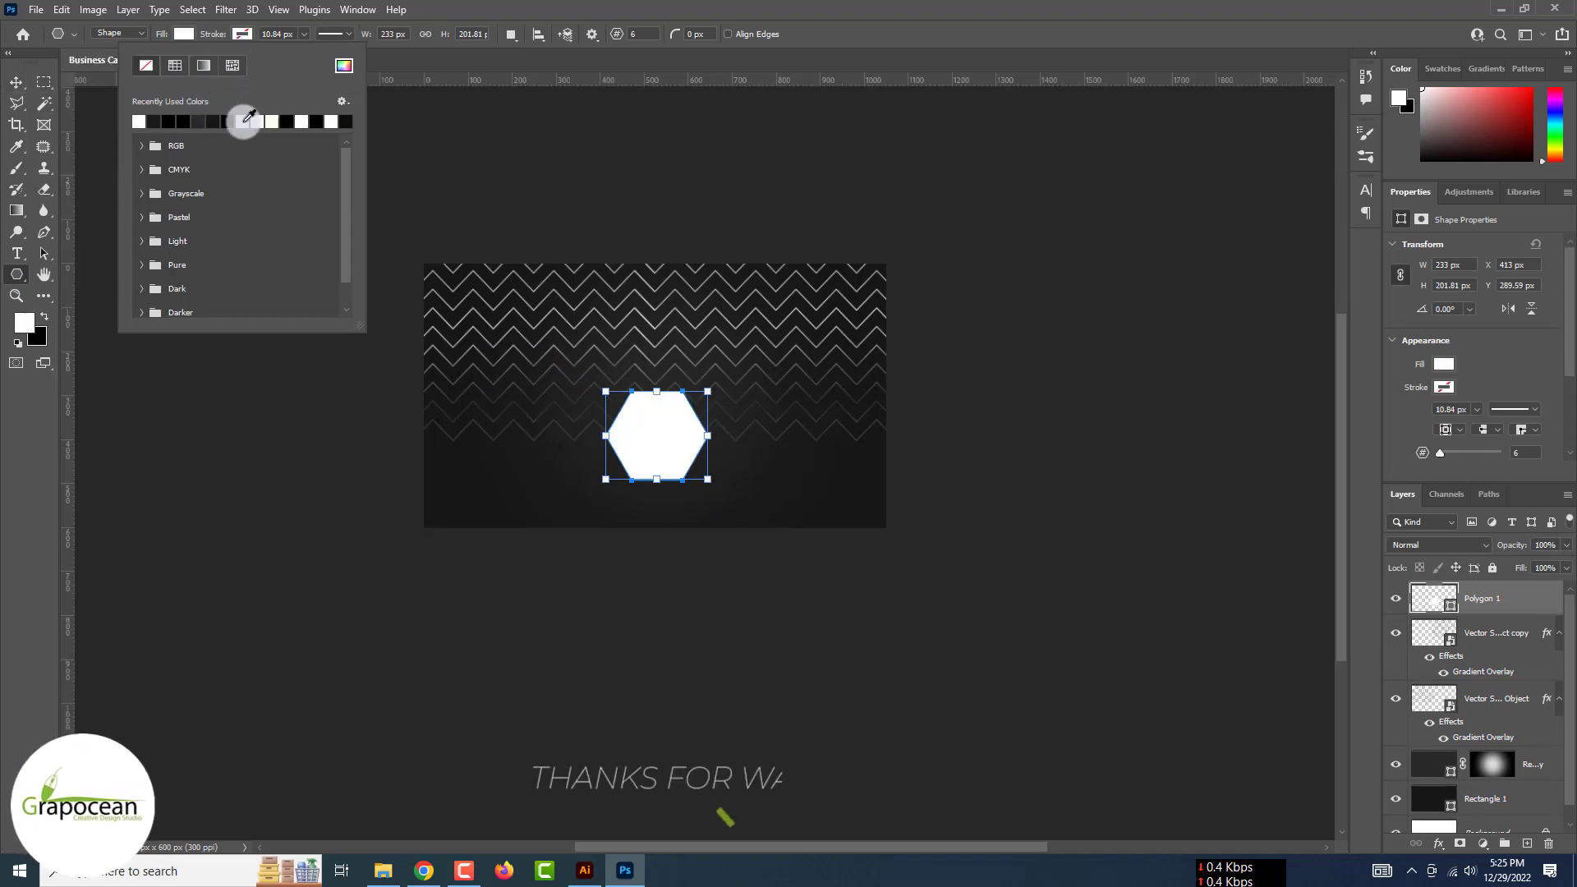
{"action": "left_click", "coordinate": [241, 34]}
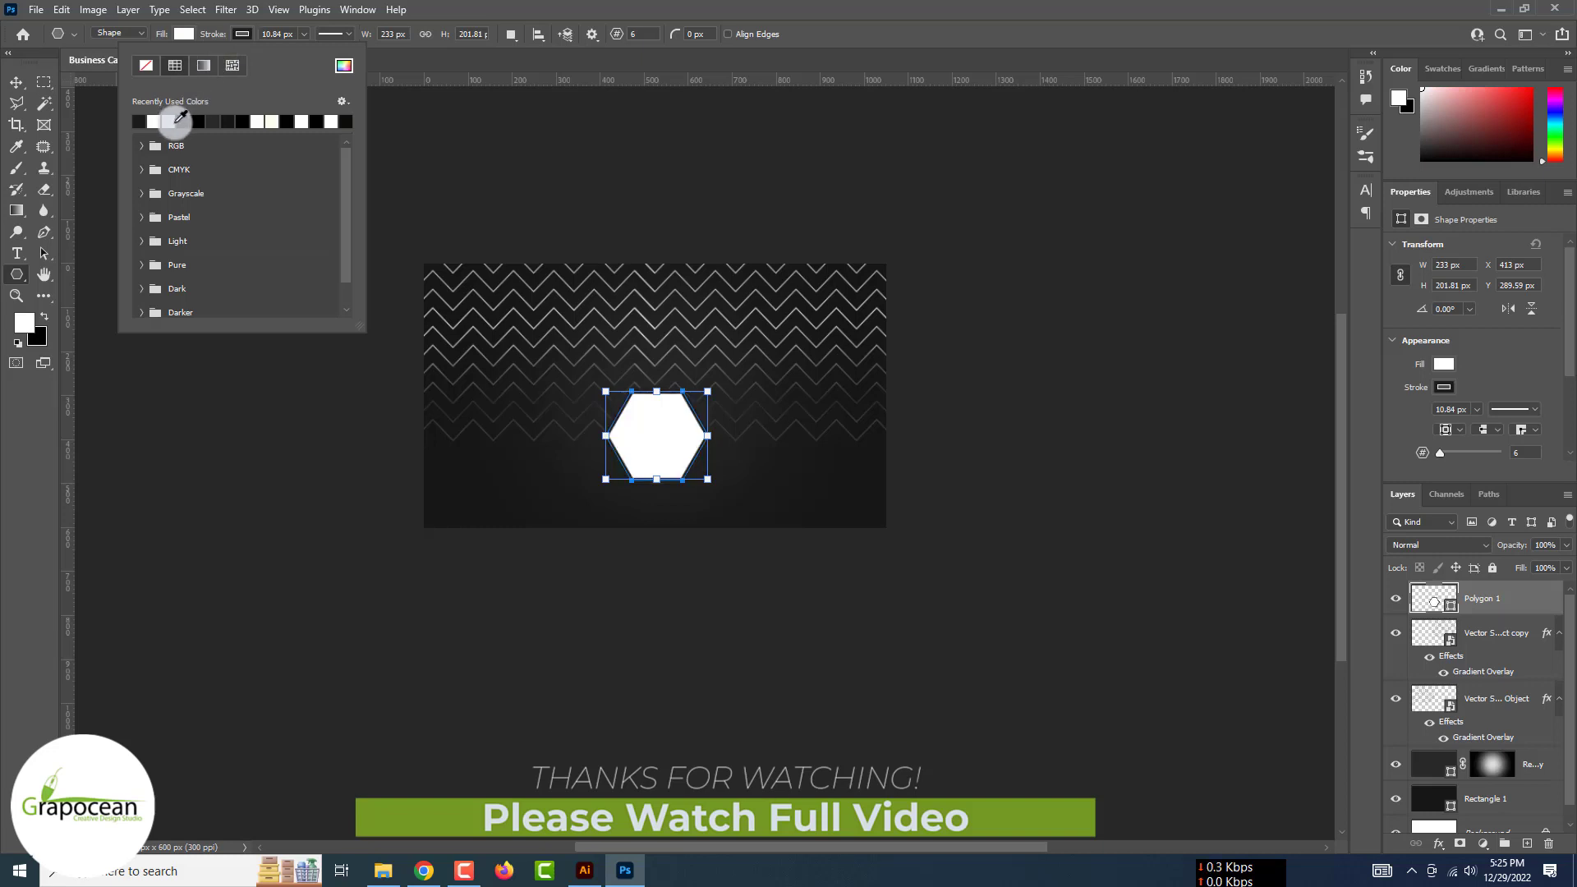
{"action": "left_click", "coordinate": [27, 93]}
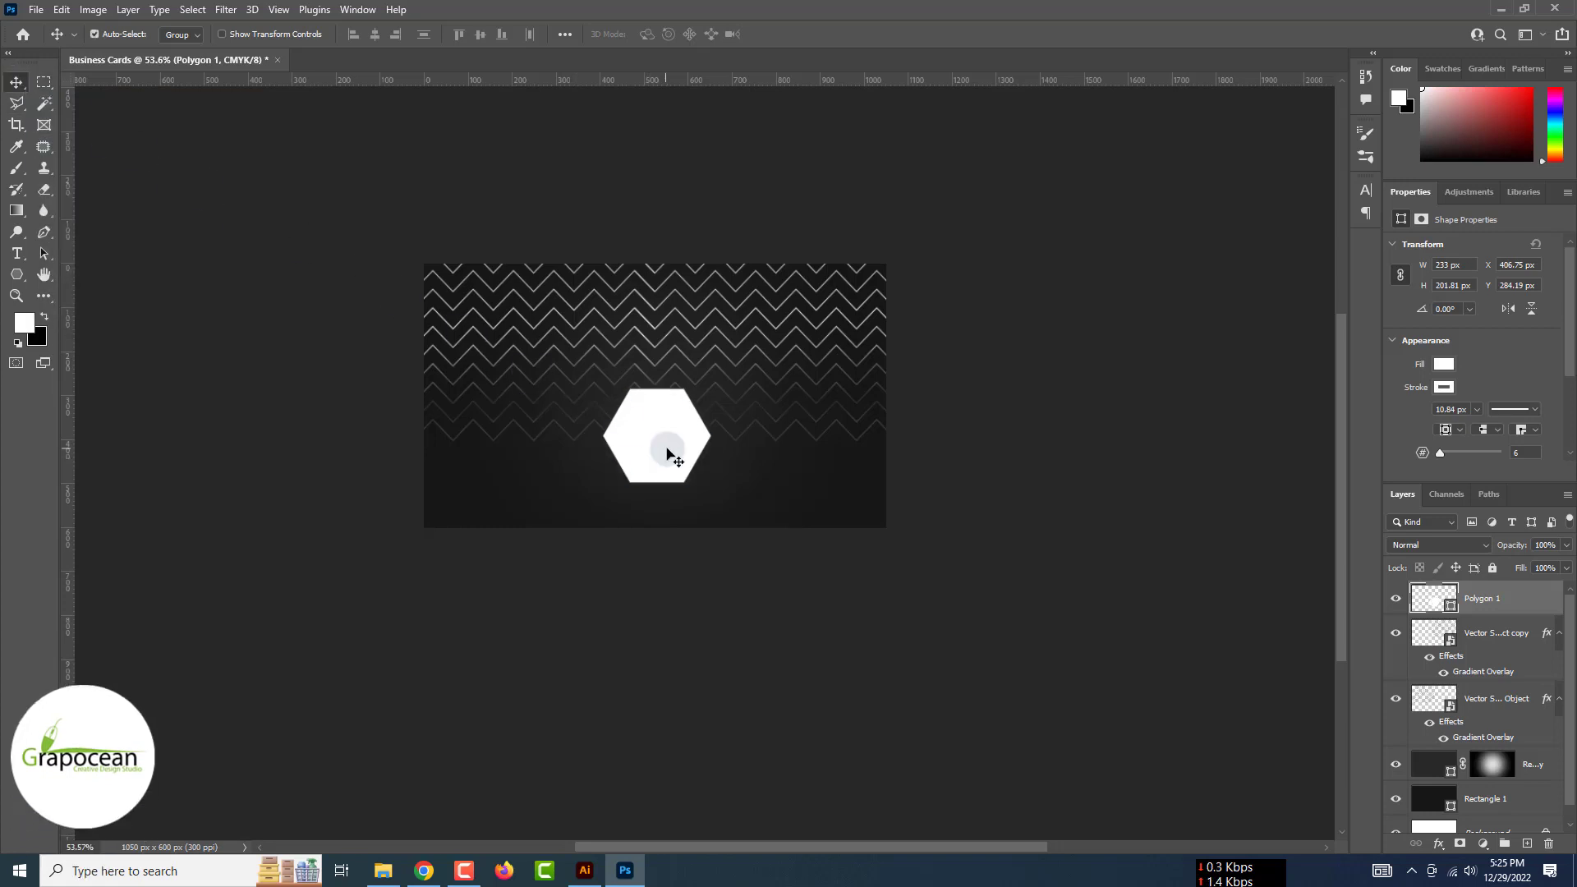
{"action": "left_click", "coordinate": [17, 273]}
{"action": "left_click", "coordinate": [243, 35]}
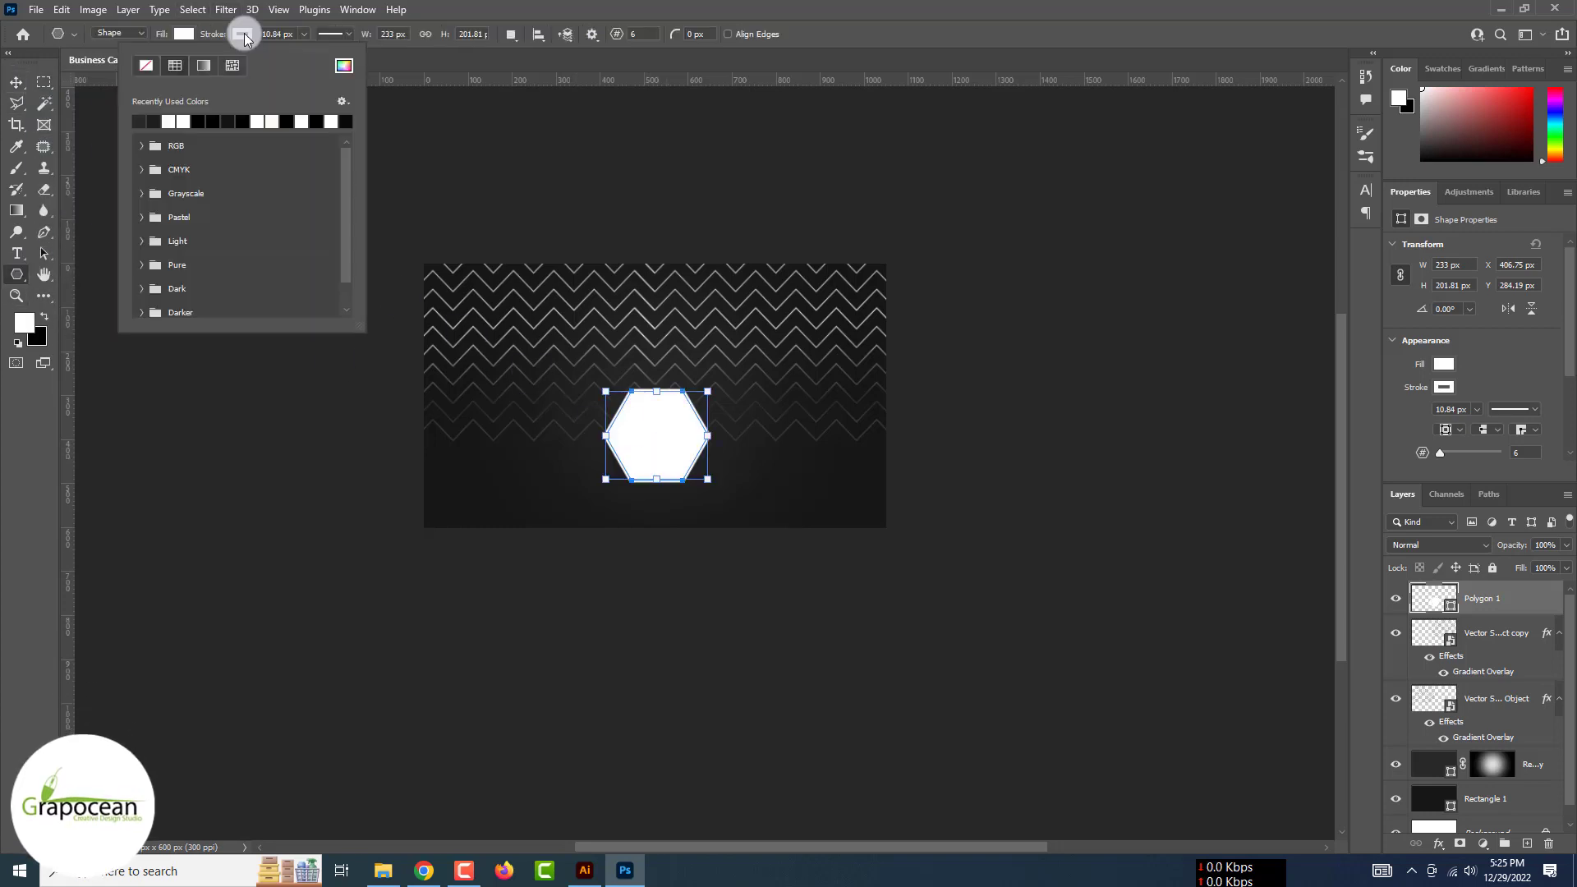
{"action": "left_click", "coordinate": [344, 66]}
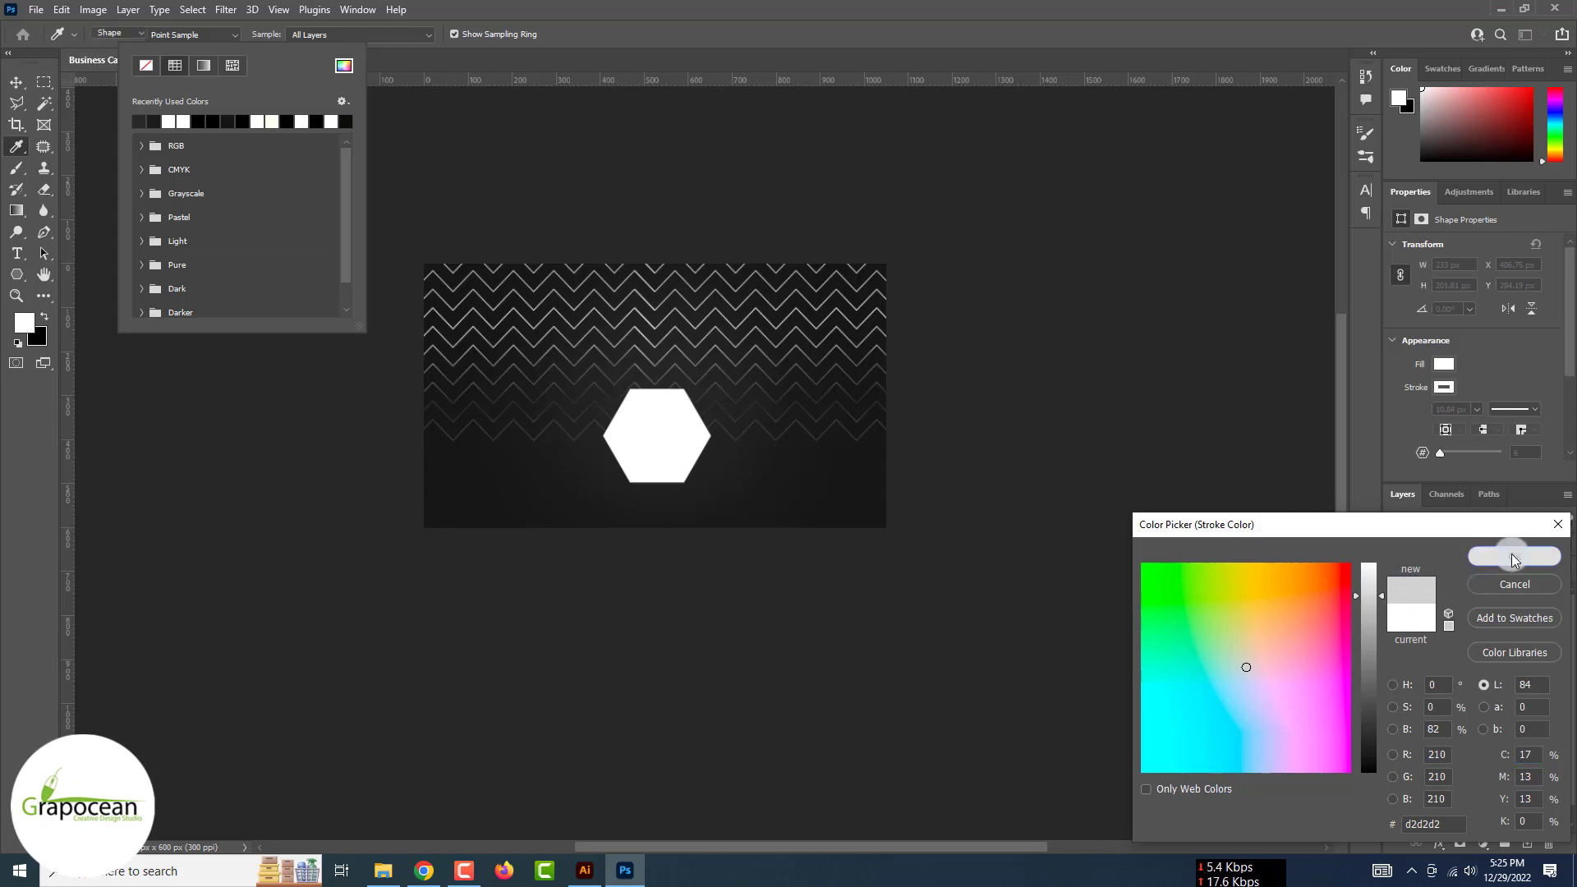
{"action": "left_click", "coordinate": [1515, 559]}
{"action": "left_click", "coordinate": [15, 81]}
{"action": "scroll", "coordinate": [680, 493], "scroll_direction": "up", "scroll_amount": 2}
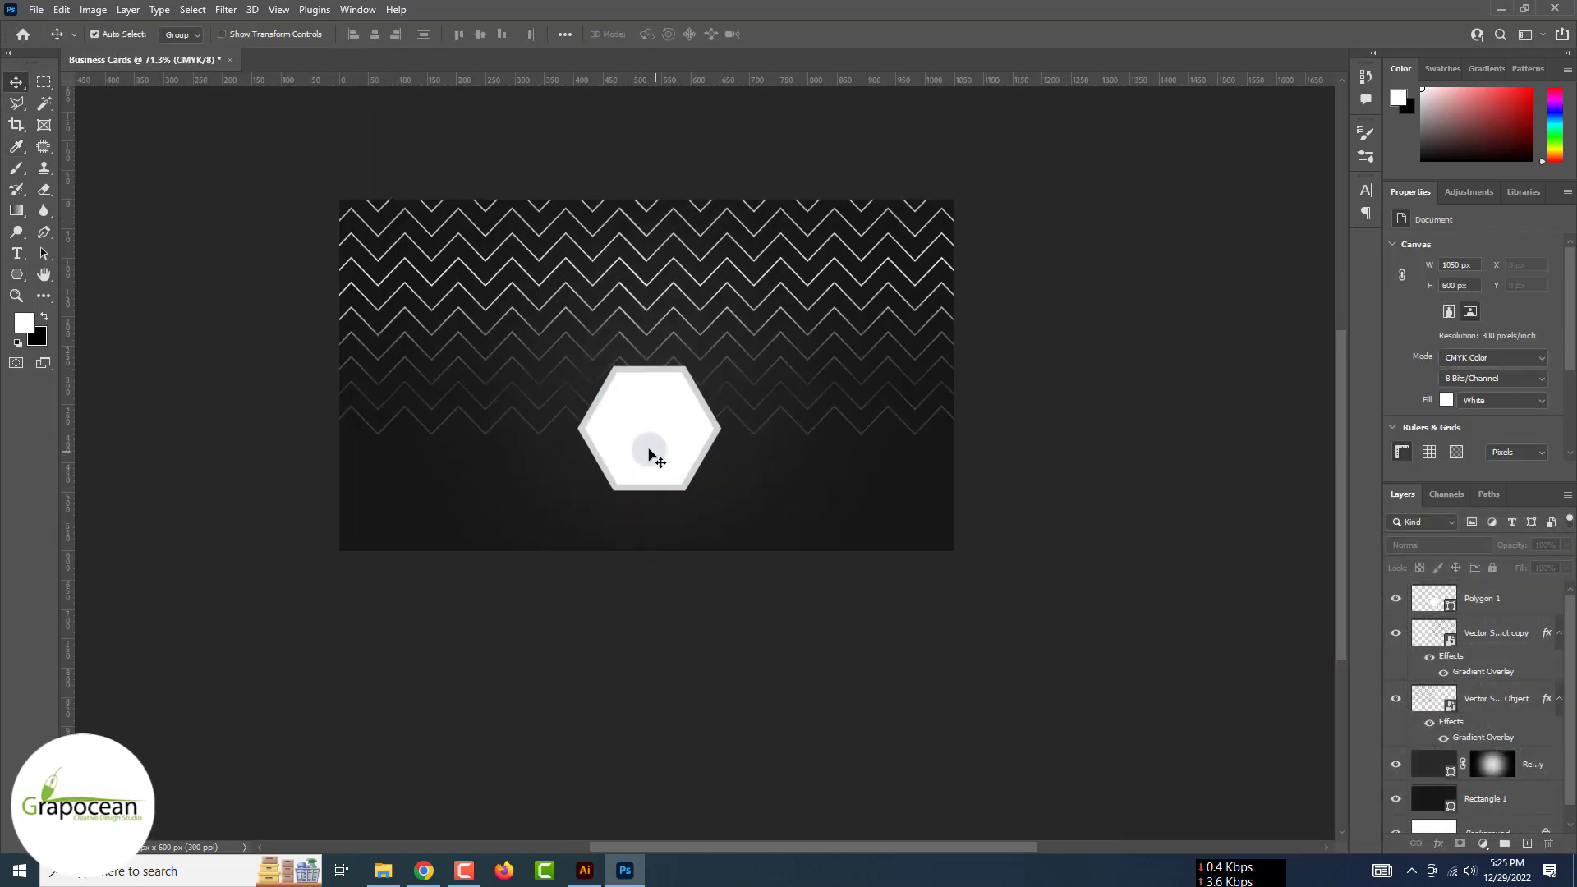
Alt-drag copies of the hexagon into an aligned five-hexagon honeycomb cluster
{"action": "mouse_move", "coordinate": [649, 448]}
{"action": "left_mouse_down"}
{"action": "mouse_move", "coordinate": [781, 515]}
{"action": "mouse_move", "coordinate": [756, 510]}
{"action": "mouse_move", "coordinate": [475, 700]}
{"action": "mouse_move", "coordinate": [556, 581]}
{"action": "mouse_move", "coordinate": [409, 534]}
{"action": "mouse_move", "coordinate": [627, 440]}
{"action": "mouse_move", "coordinate": [692, 367]}
{"action": "left_mouse_up"}
{"action": "scroll", "coordinate": [754, 501], "scroll_direction": "up", "scroll_amount": 6}
{"action": "scroll", "coordinate": [751, 507], "scroll_direction": "up", "scroll_amount": 3}
{"action": "scroll", "coordinate": [501, 670], "scroll_direction": "down", "scroll_amount": 5}
{"action": "scroll", "coordinate": [534, 617], "scroll_direction": "up", "scroll_amount": 2}
{"action": "scroll", "coordinate": [693, 376], "scroll_direction": "up", "scroll_amount": 5}
{"action": "left_click_drag", "start_coordinate": [636, 485], "coordinate": [636, 491]}
{"action": "scroll", "coordinate": [631, 566], "scroll_direction": "down", "scroll_amount": 8}
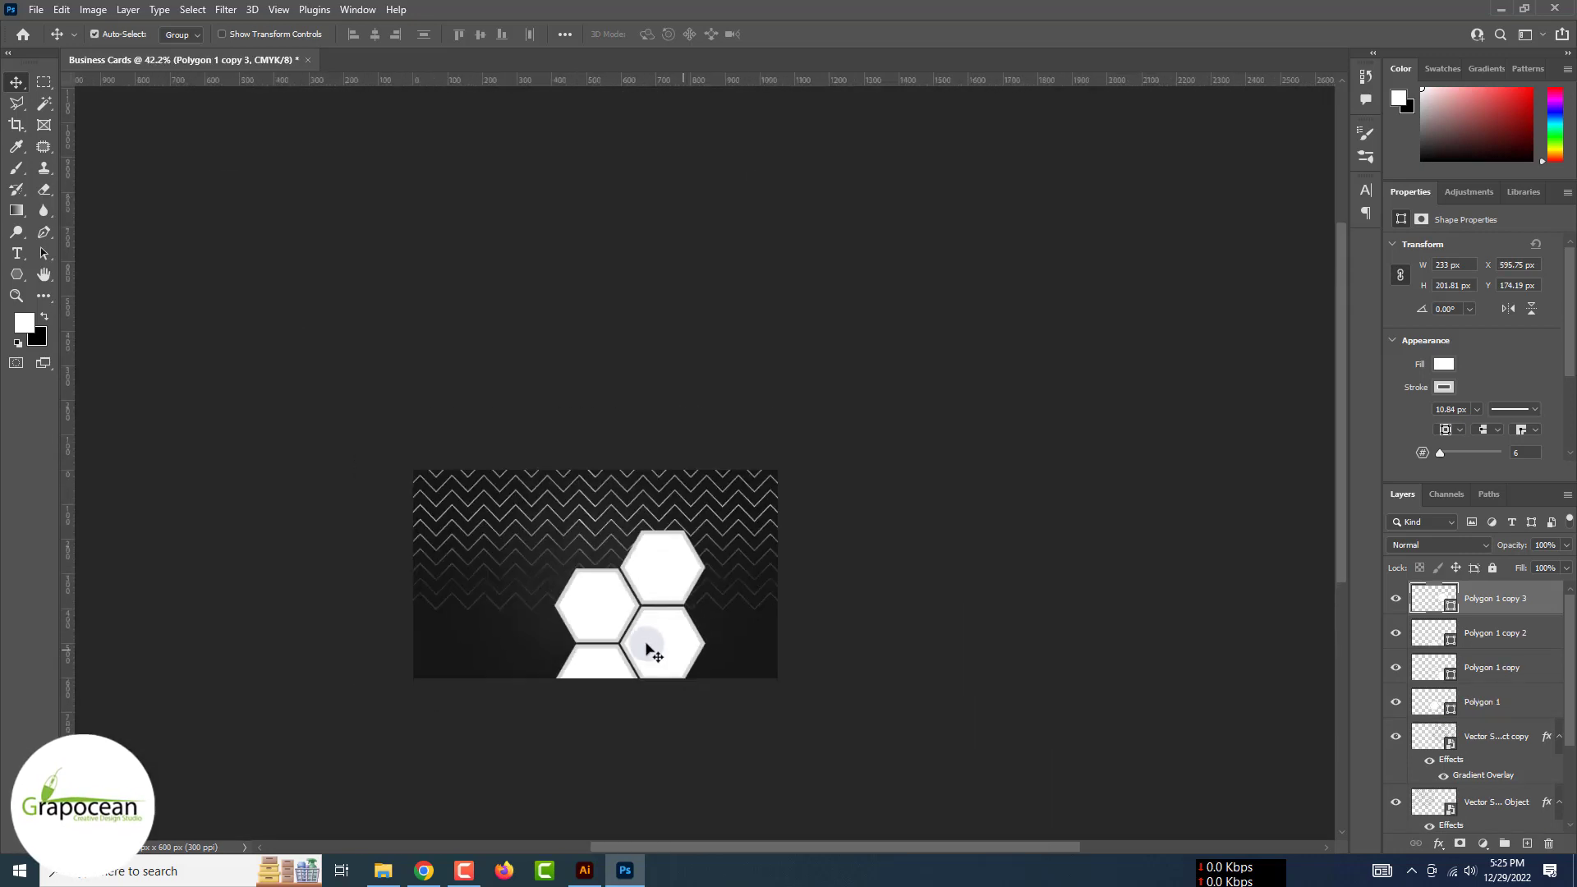
{"action": "scroll", "coordinate": [657, 655], "scroll_direction": "up", "scroll_amount": 3}
{"action": "left_click_drag", "start_coordinate": [650, 661], "coordinate": [764, 702]}
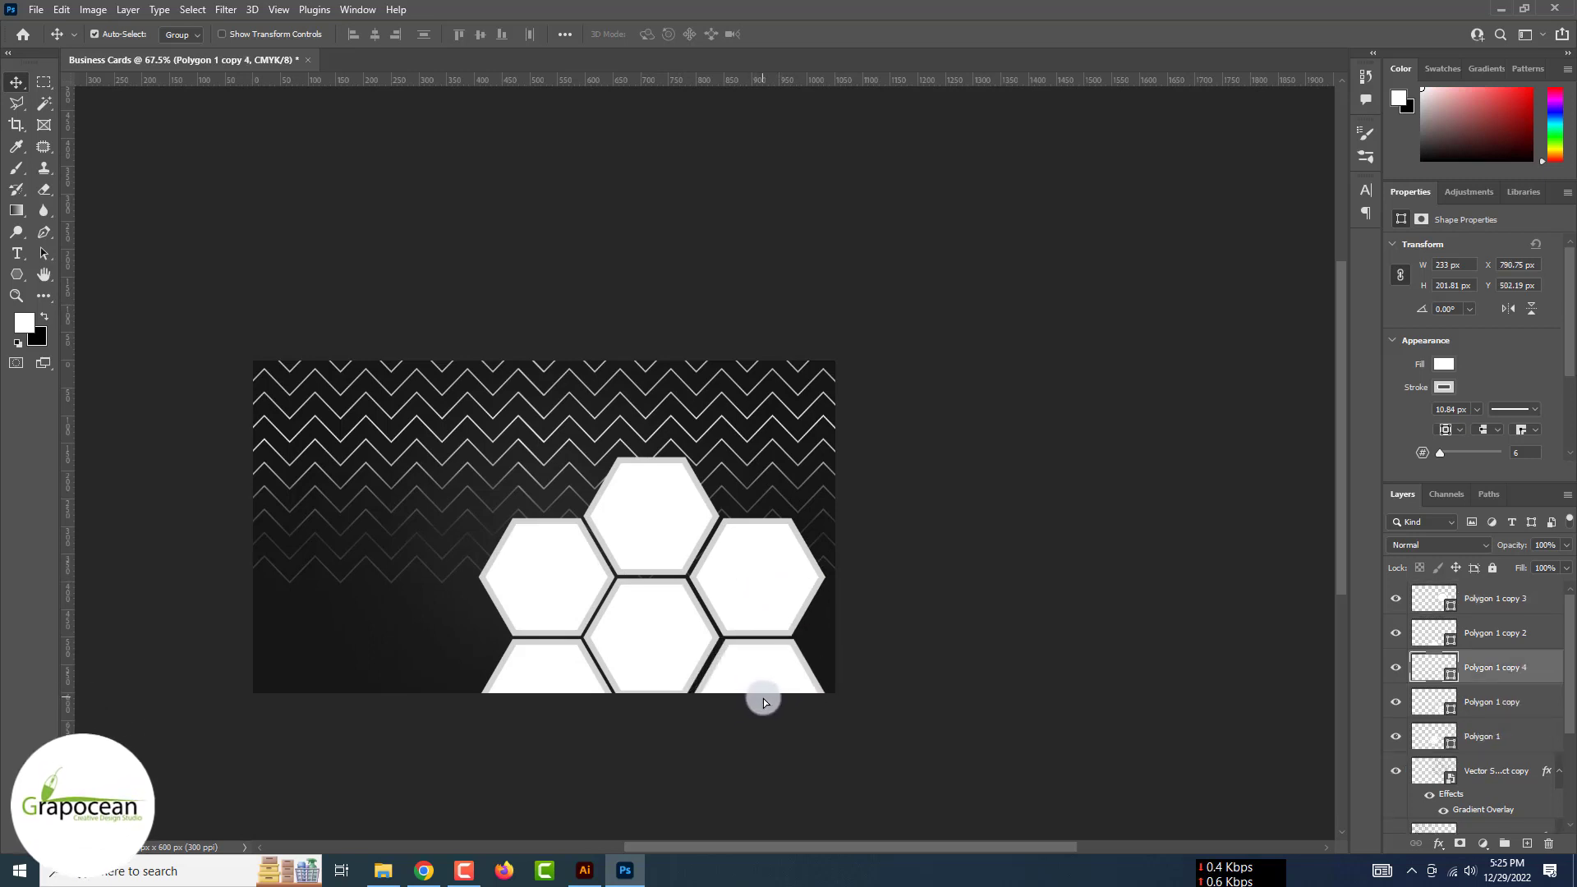
{"action": "key", "text": "ctrl+z"}
{"action": "left_click_drag", "start_coordinate": [545, 662], "coordinate": [762, 429]}
{"action": "scroll", "coordinate": [756, 444], "scroll_direction": "up", "scroll_amount": 4}
{"action": "left_click_drag", "start_coordinate": [744, 510], "coordinate": [741, 521]}
{"action": "scroll", "coordinate": [741, 521], "scroll_direction": "down", "scroll_amount": 3}
{"action": "scroll", "coordinate": [740, 520], "scroll_direction": "down", "scroll_amount": 3}
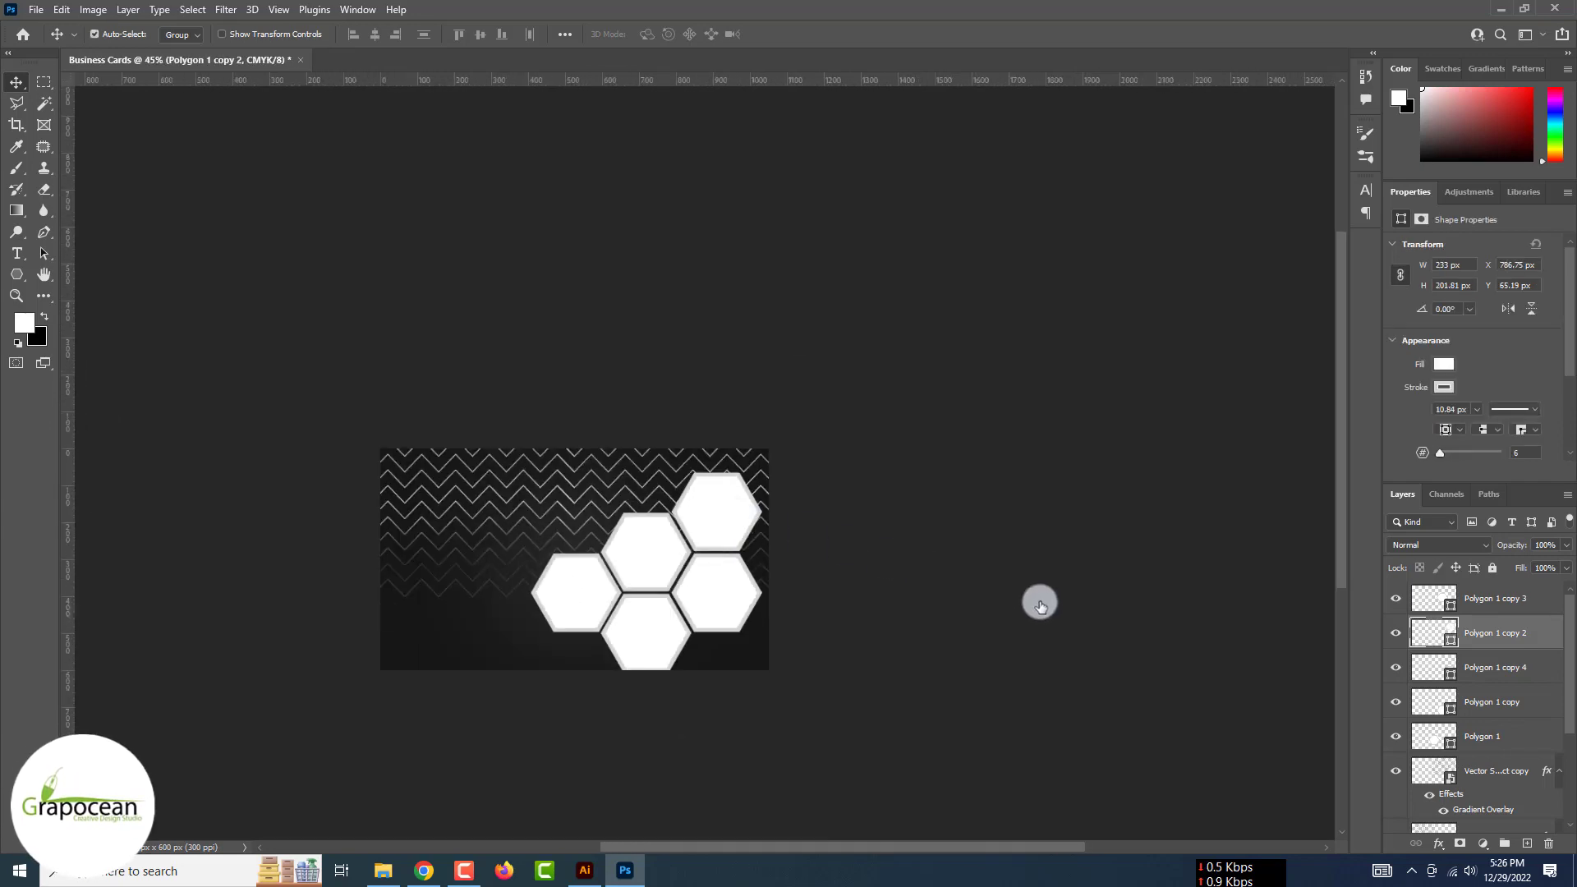
Scale all five hexagon layers together down to about 80%
{"action": "left_click", "coordinate": [1503, 598], "text": "shift"}
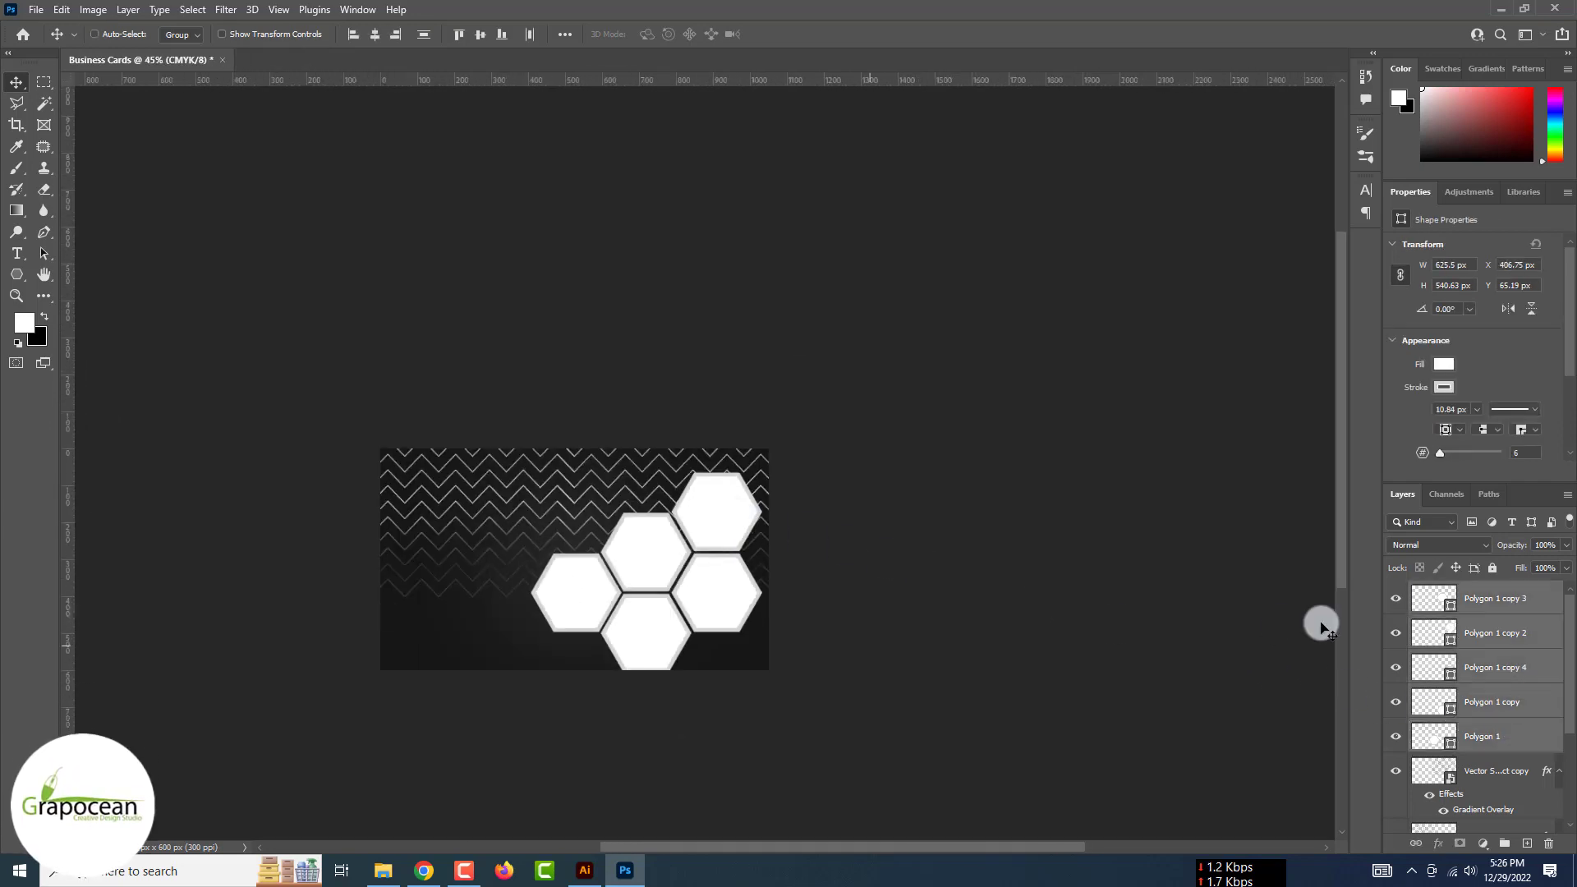
{"action": "key", "text": "ctrl+t"}
{"action": "mouse_move", "coordinate": [760, 676]}
{"action": "left_mouse_down"}
{"action": "mouse_move", "coordinate": [715, 670]}
{"action": "mouse_move", "coordinate": [799, 673]}
{"action": "mouse_move", "coordinate": [750, 662]}
{"action": "left_mouse_up"}
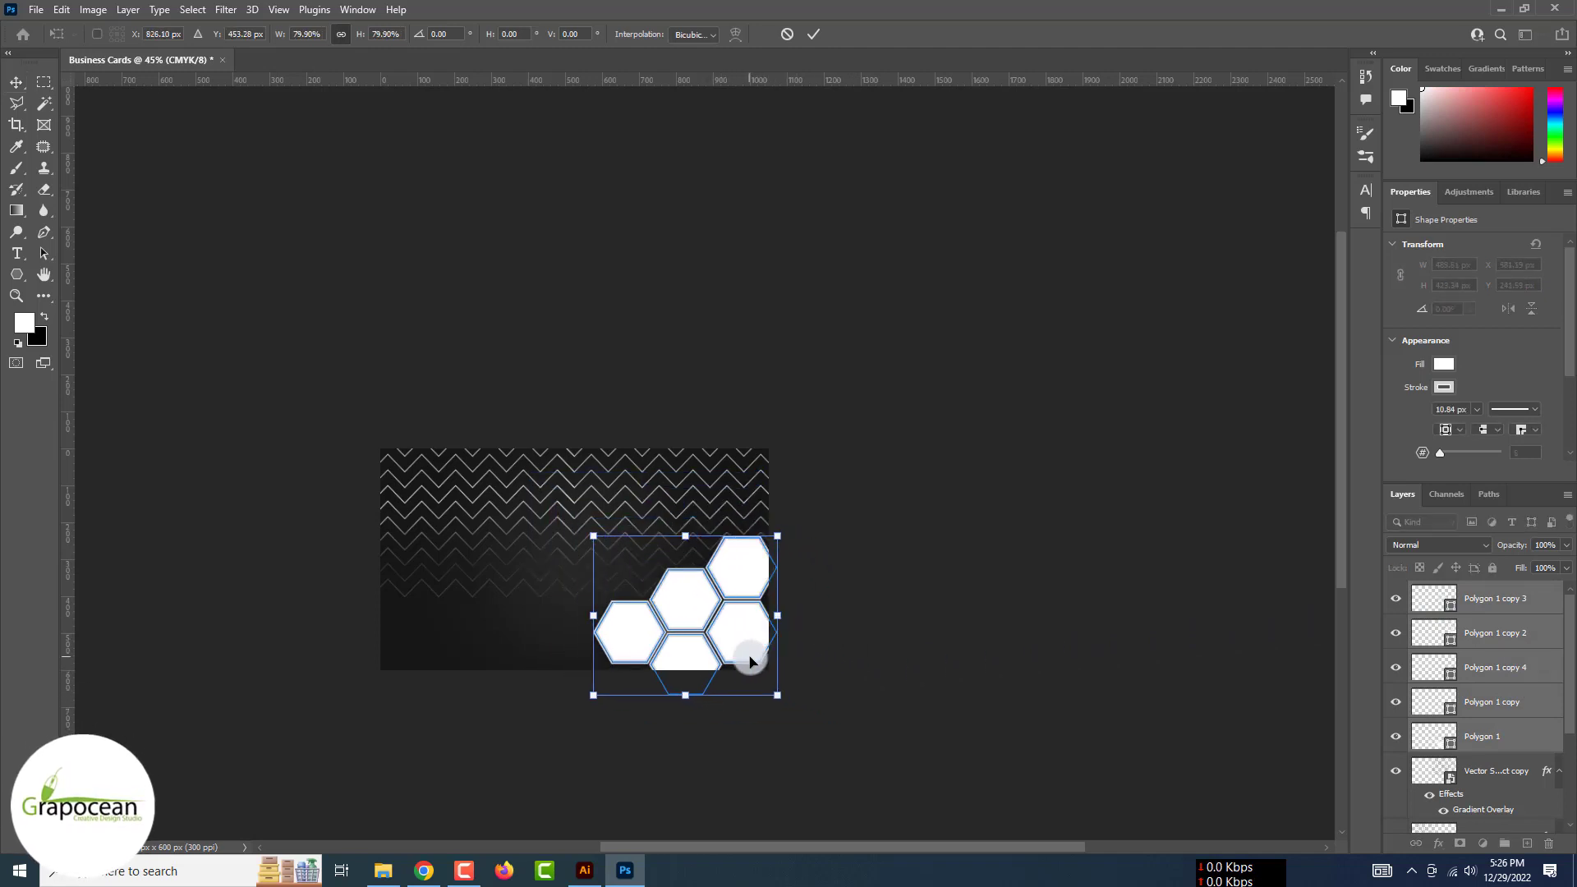
{"action": "left_click", "coordinate": [814, 33]}
Draw a tall white-filled rectangle over the card's right side
{"action": "left_click", "coordinate": [639, 655]}
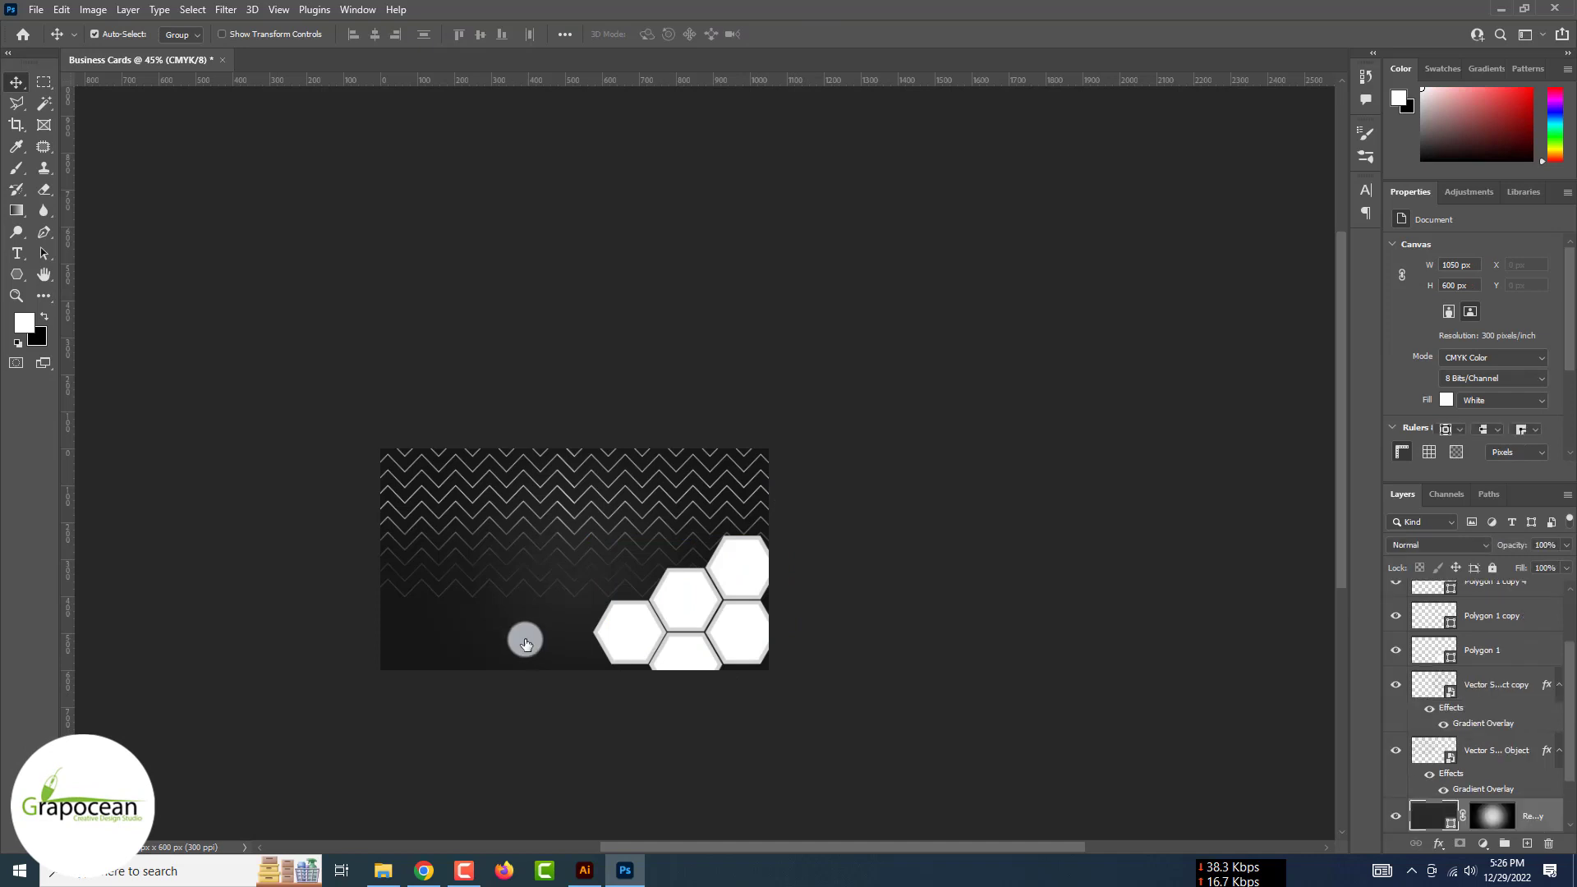
{"action": "left_click", "coordinate": [525, 642]}
{"action": "right_click", "coordinate": [16, 274]}
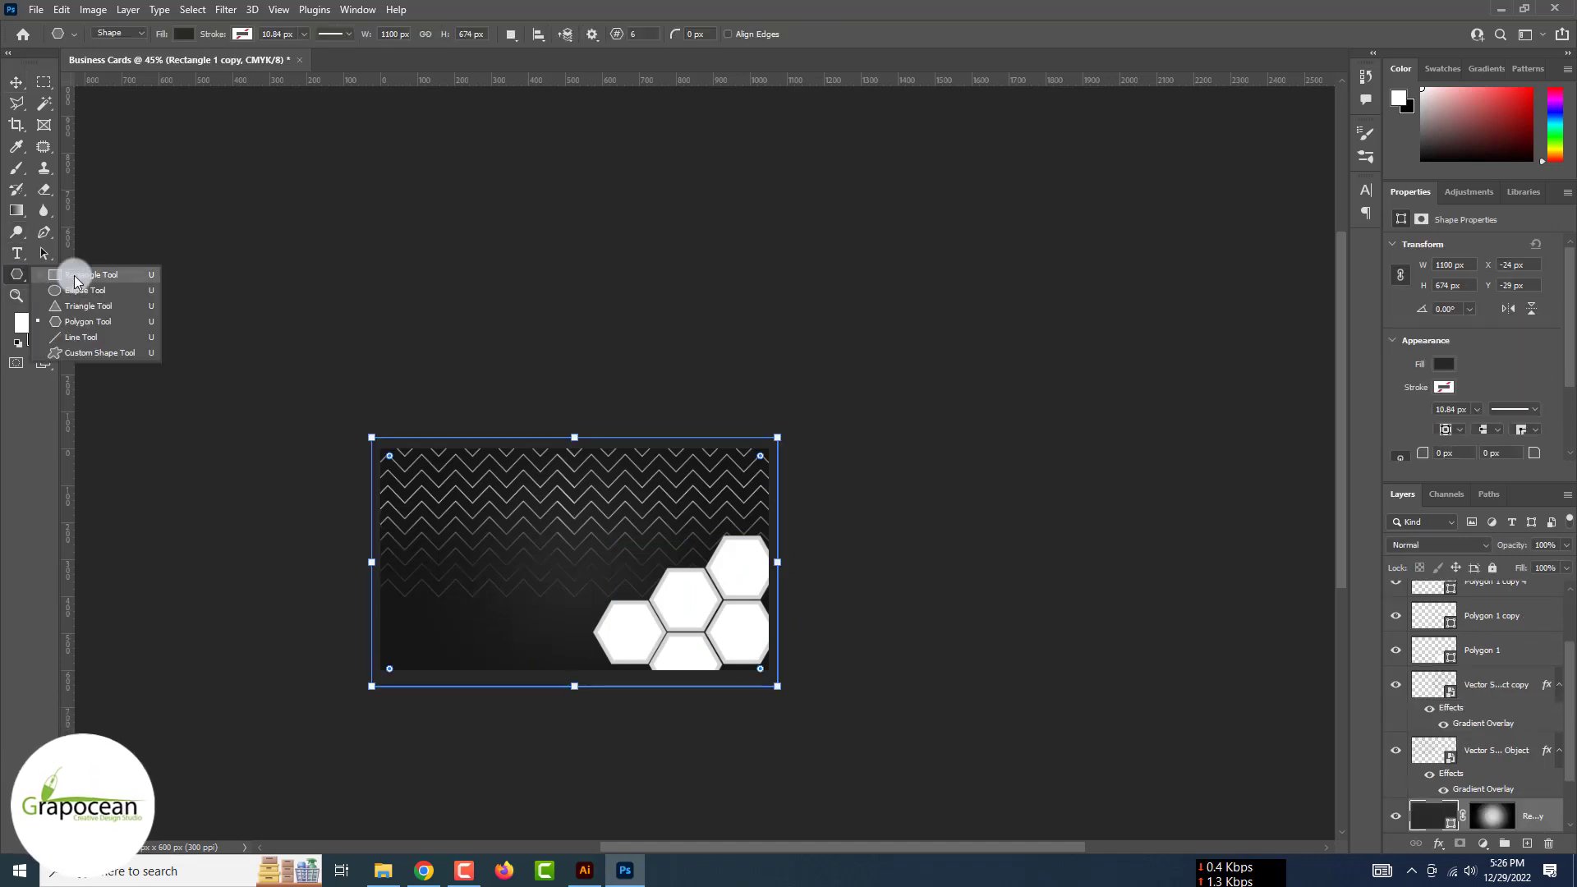
{"action": "left_click", "coordinate": [74, 280]}
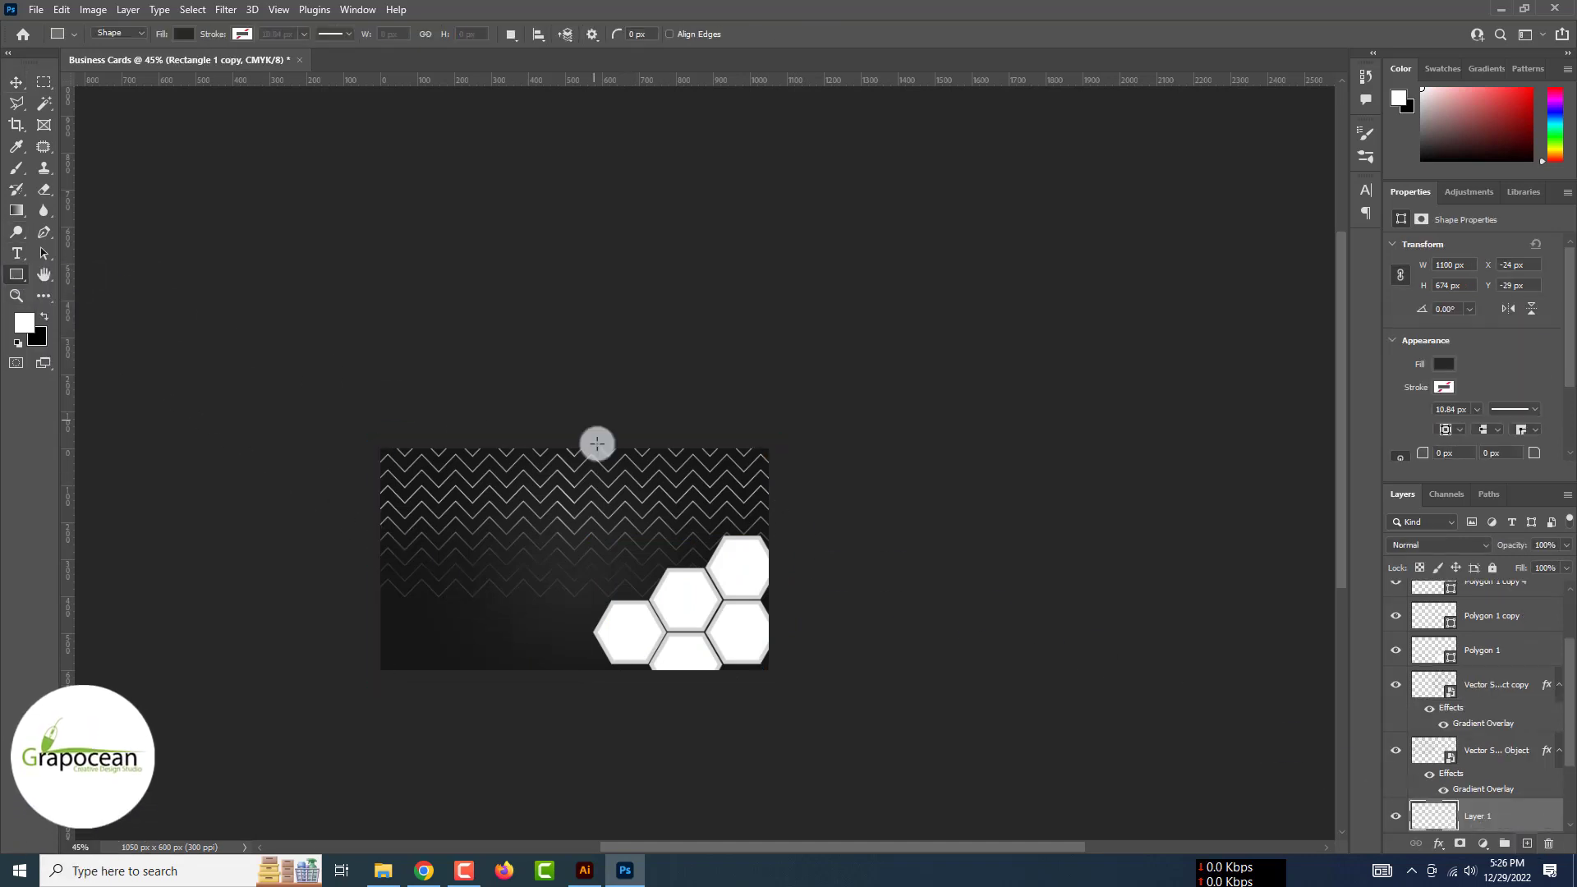
{"action": "left_click_drag", "start_coordinate": [538, 413], "coordinate": [836, 749]}
{"action": "left_click", "coordinate": [182, 34]}
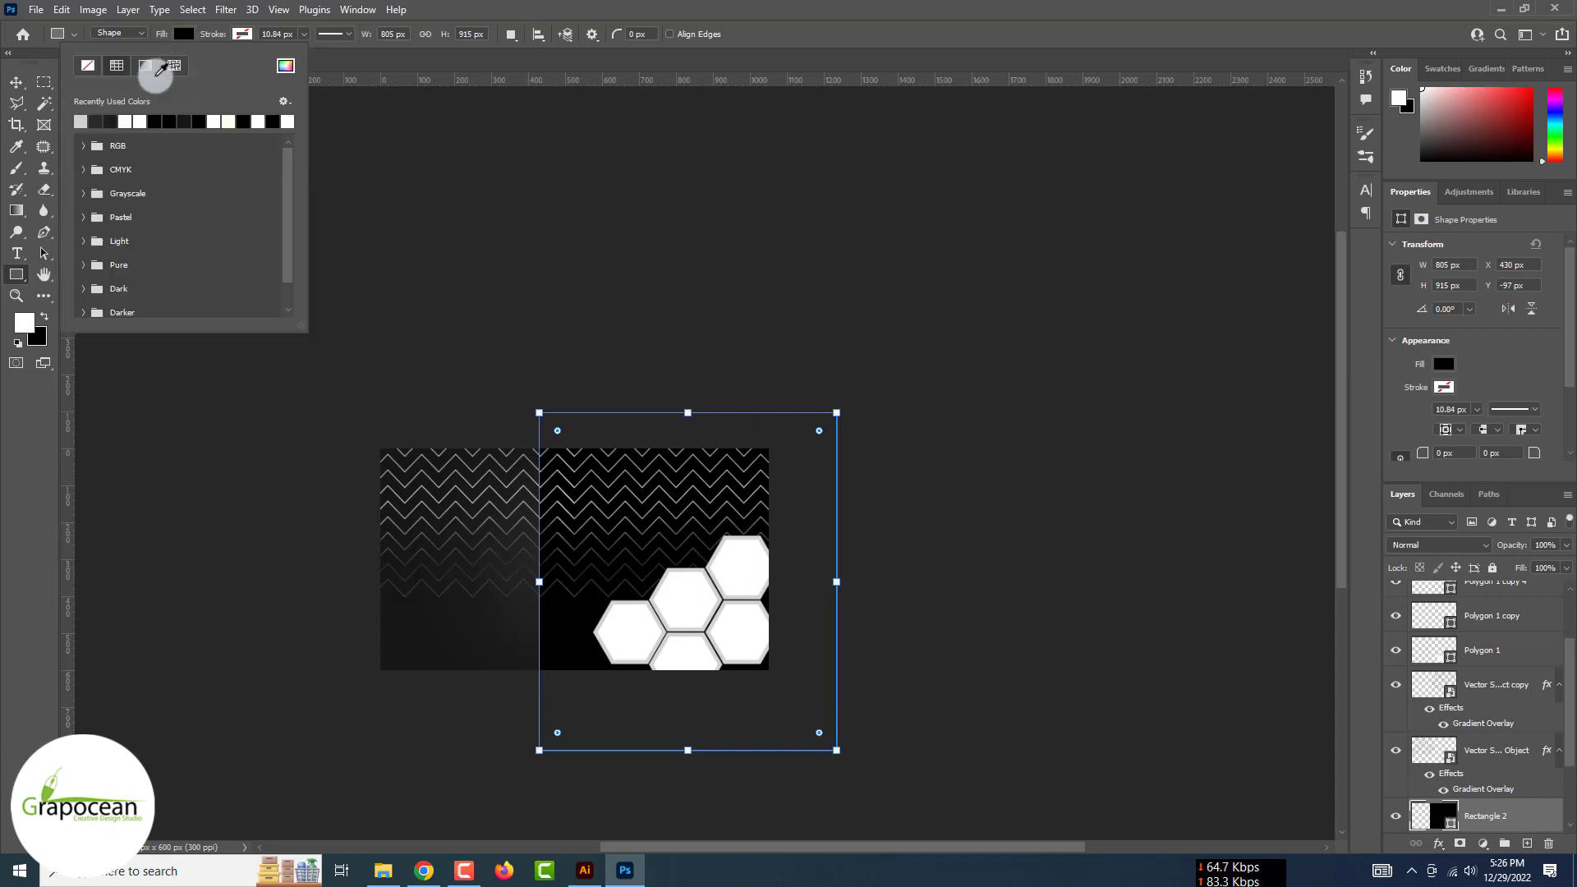
{"action": "left_click", "coordinate": [123, 119]}
Move the white rectangle's layer just below the hexagons and shift it right
{"action": "key", "text": "v"}
{"action": "left_click", "coordinate": [173, 379]}
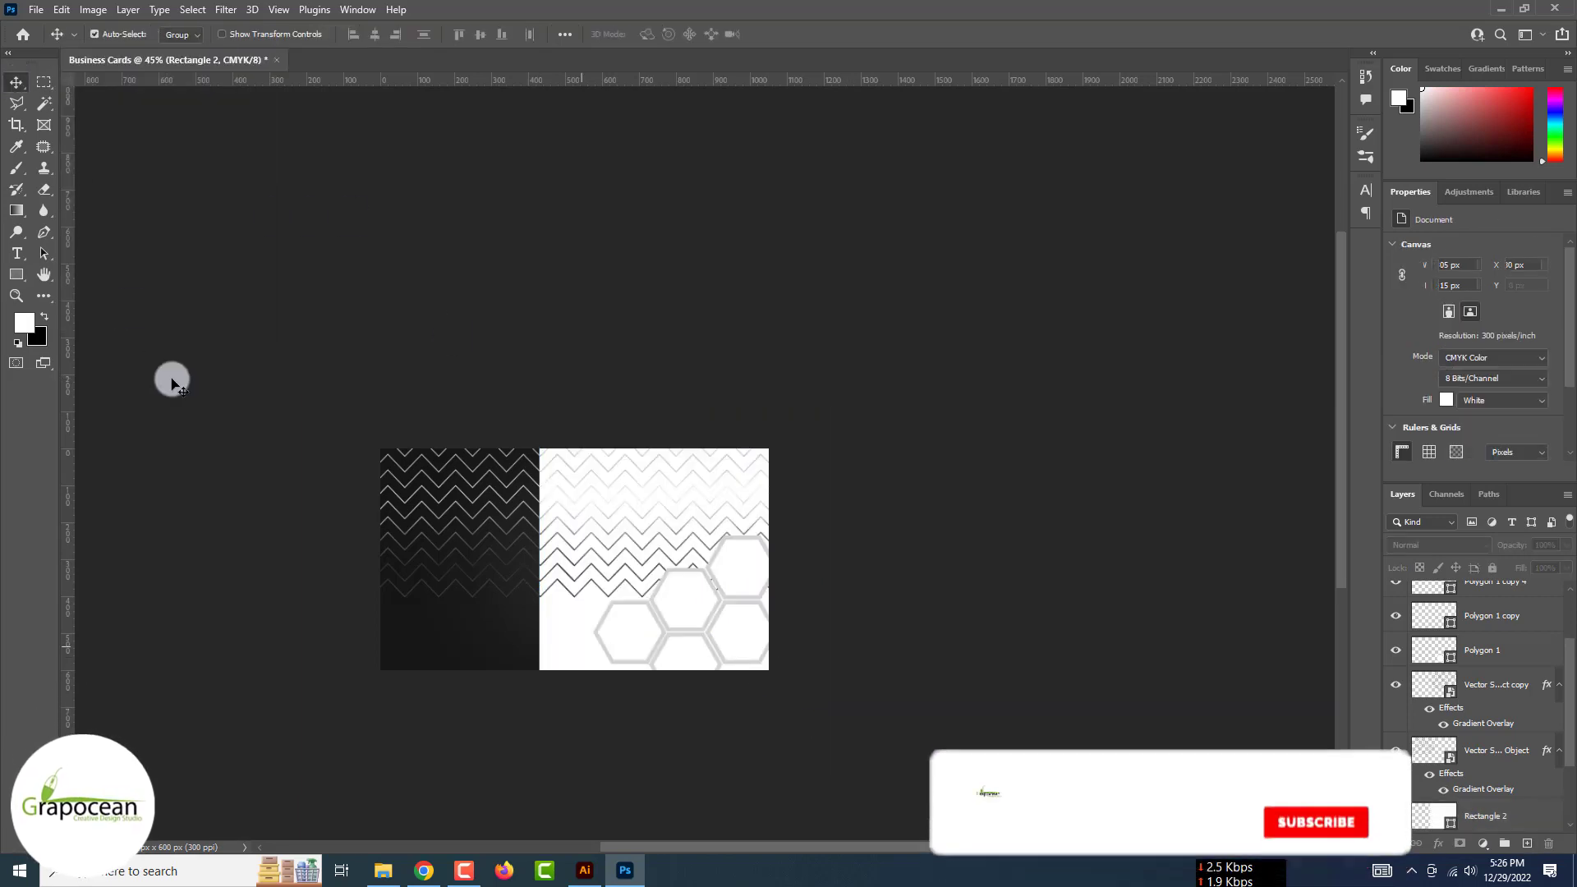
{"action": "left_click_drag", "start_coordinate": [1488, 821], "coordinate": [1471, 514]}
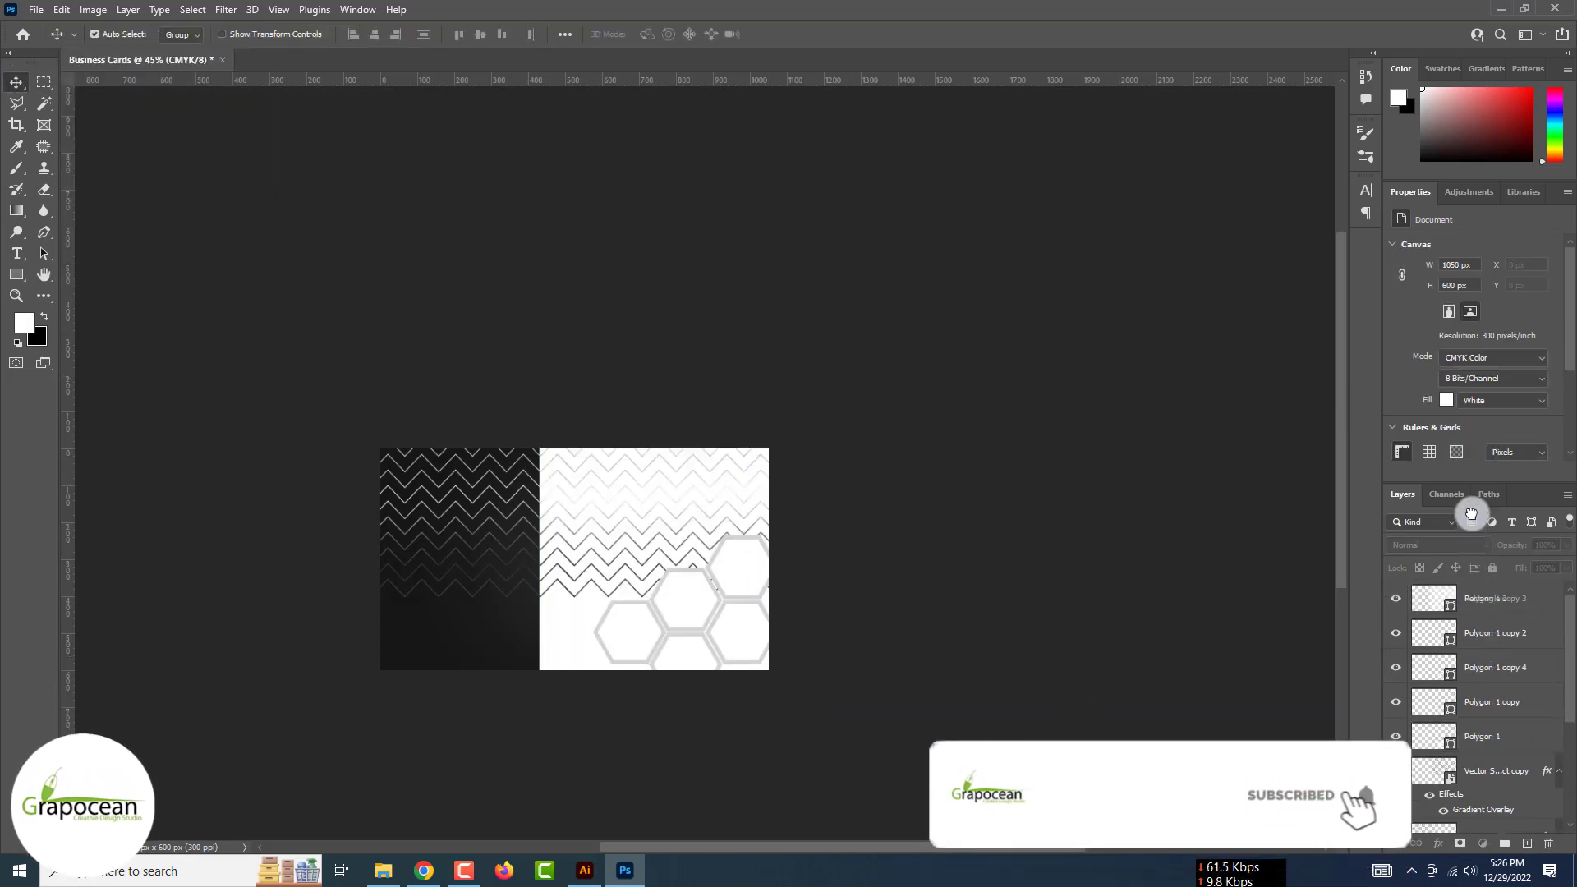
{"action": "left_click_drag", "start_coordinate": [1465, 749], "coordinate": [1464, 752]}
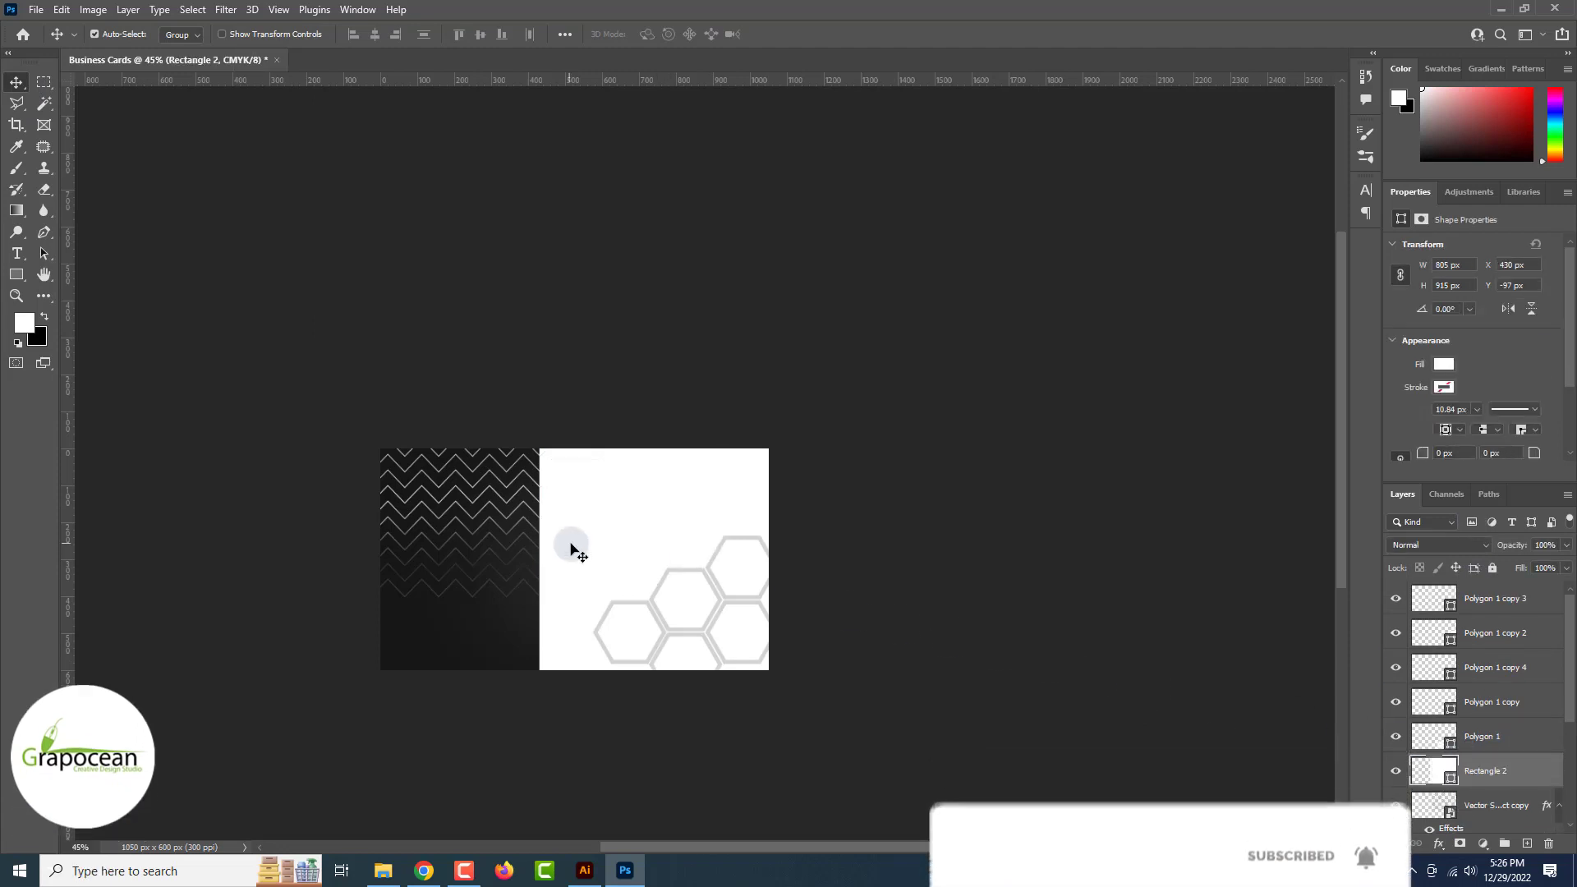
{"action": "left_click_drag", "start_coordinate": [574, 546], "coordinate": [596, 549]}
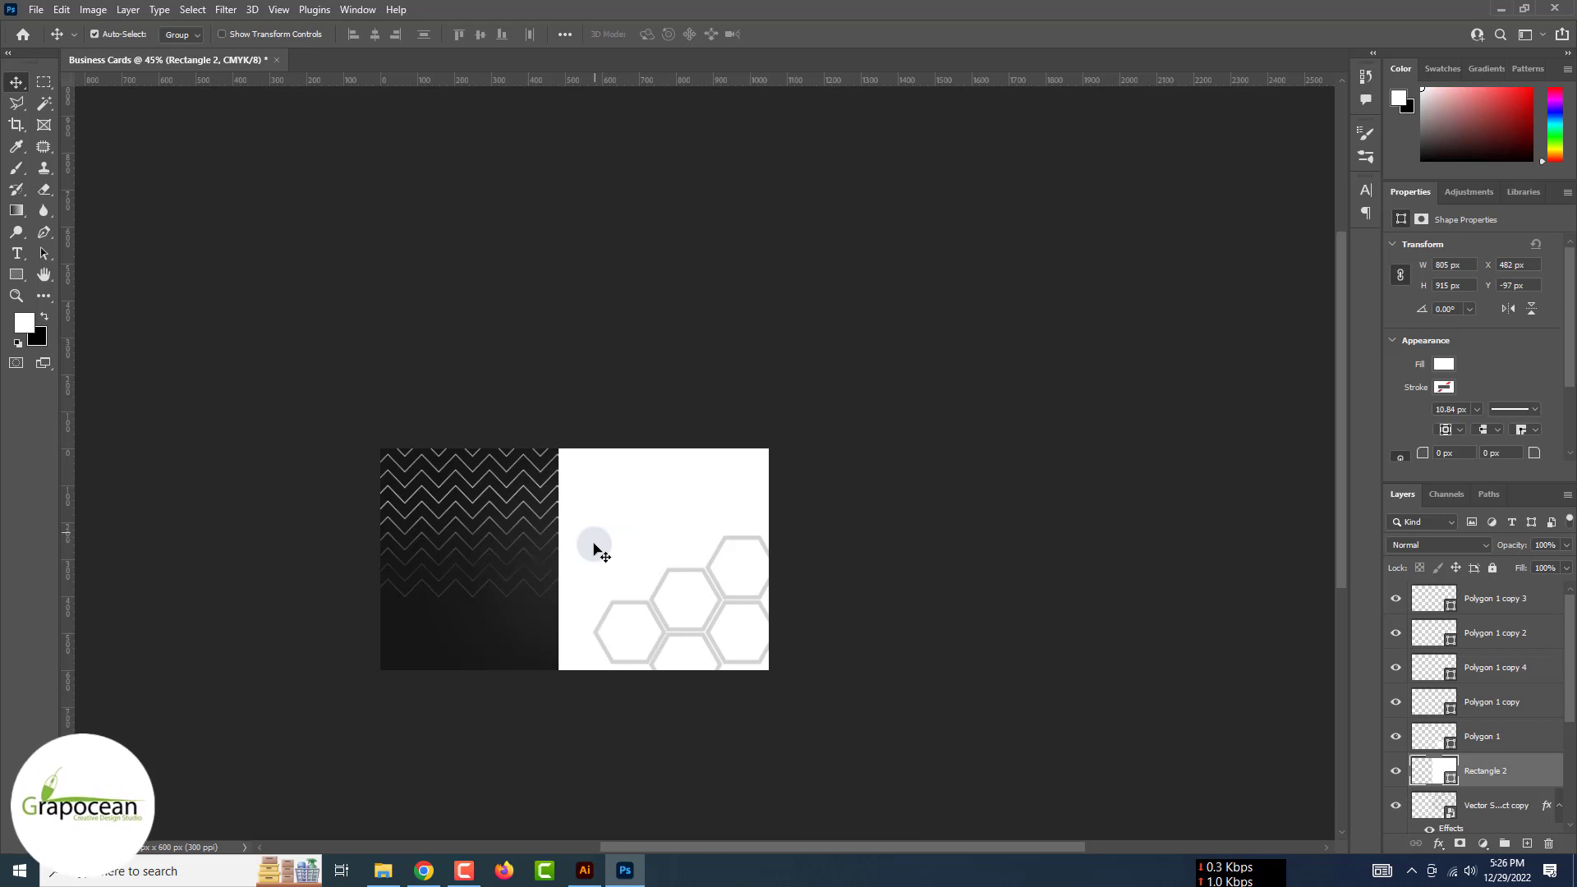
{"action": "scroll", "coordinate": [593, 542], "scroll_direction": "up", "scroll_amount": 4}
{"action": "scroll", "coordinate": [661, 548], "scroll_direction": "down", "scroll_amount": 2}
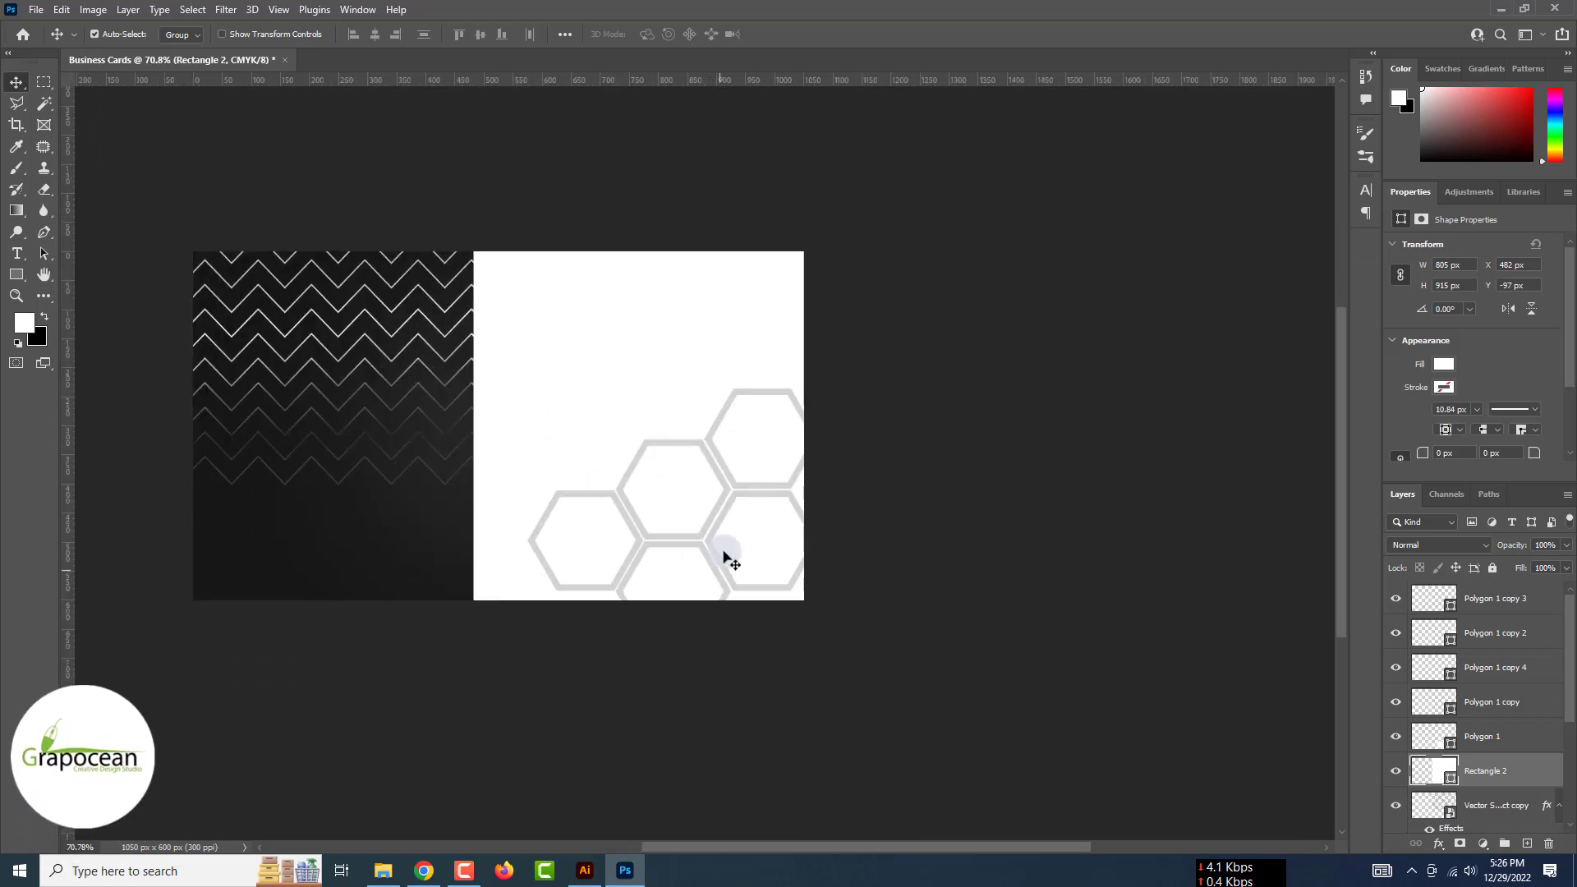
{"action": "left_click", "coordinate": [759, 554]}
Open the gym athlete photo and drag it into the business card
{"action": "left_click", "coordinate": [37, 10]}
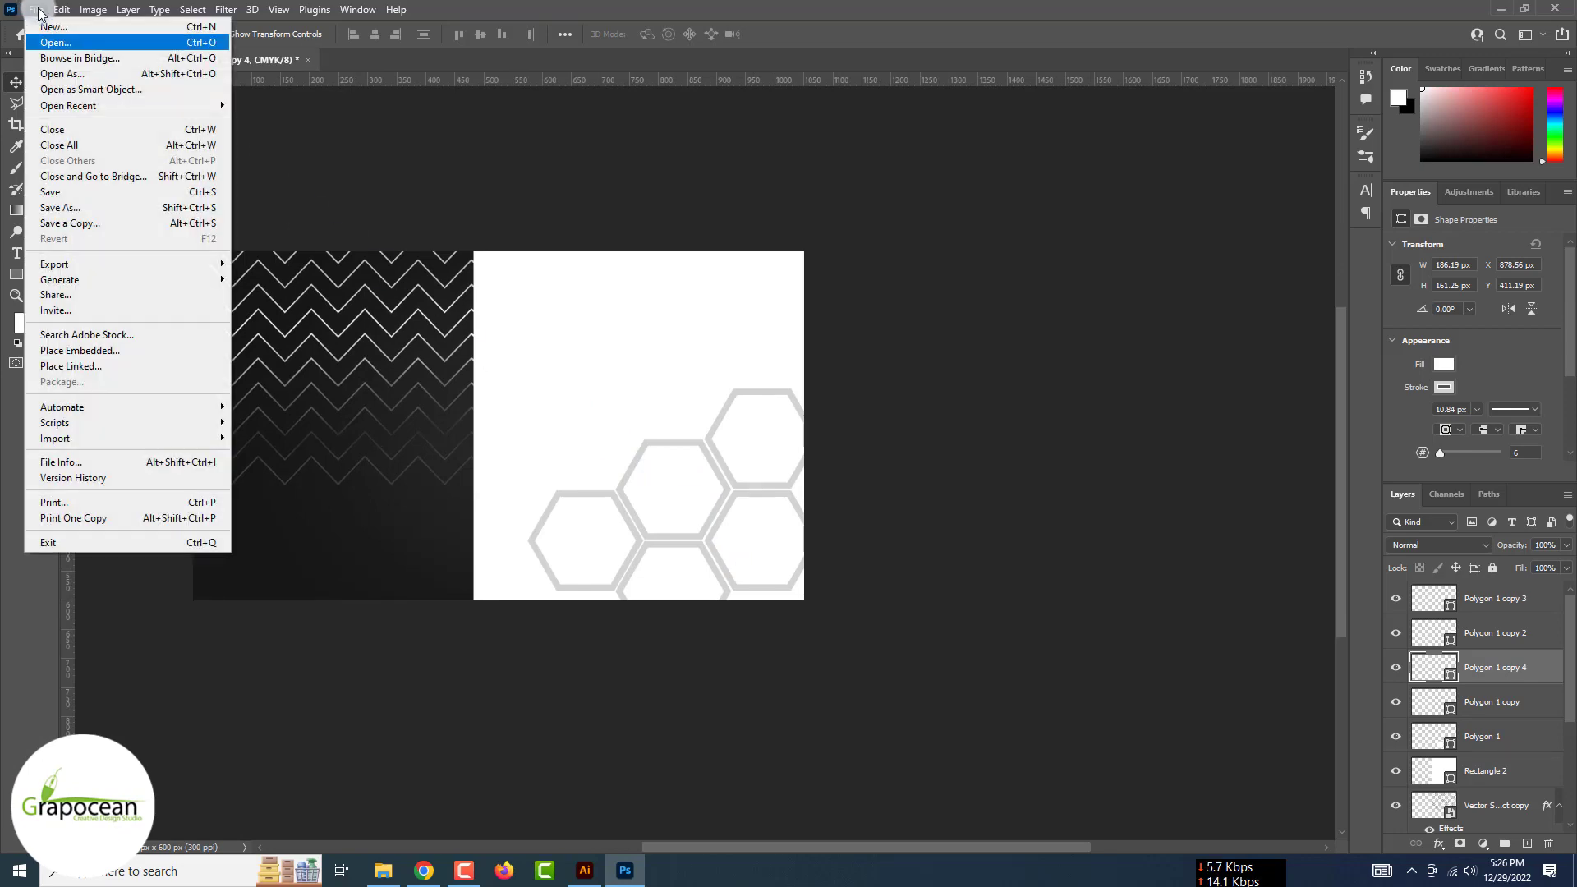
{"action": "left_click", "coordinate": [50, 41]}
{"action": "left_click", "coordinate": [342, 251]}
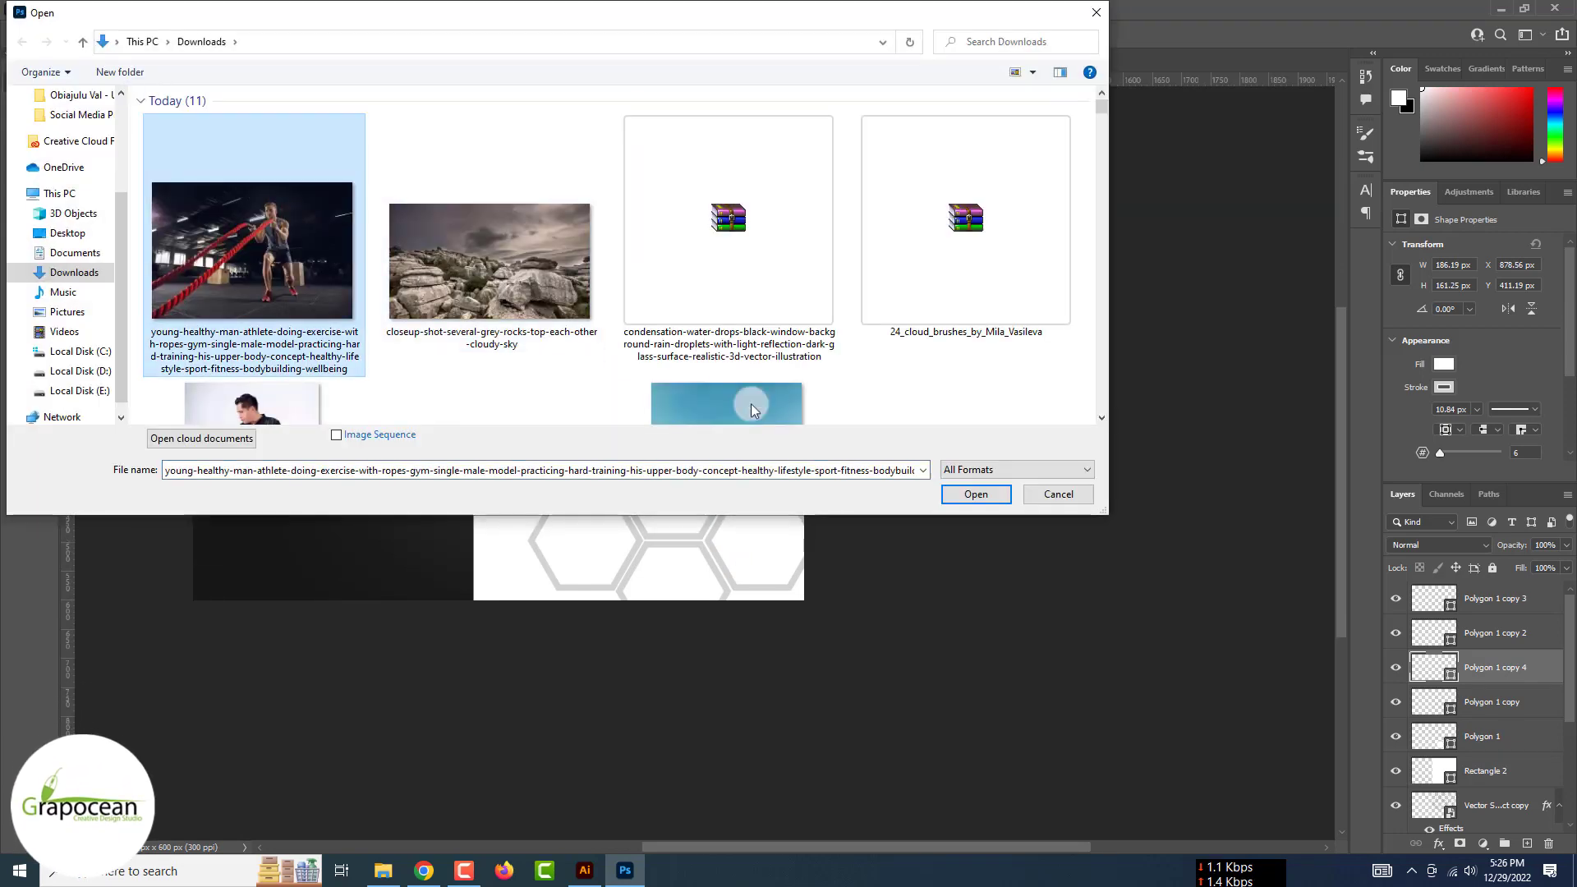
{"action": "left_click", "coordinate": [976, 494]}
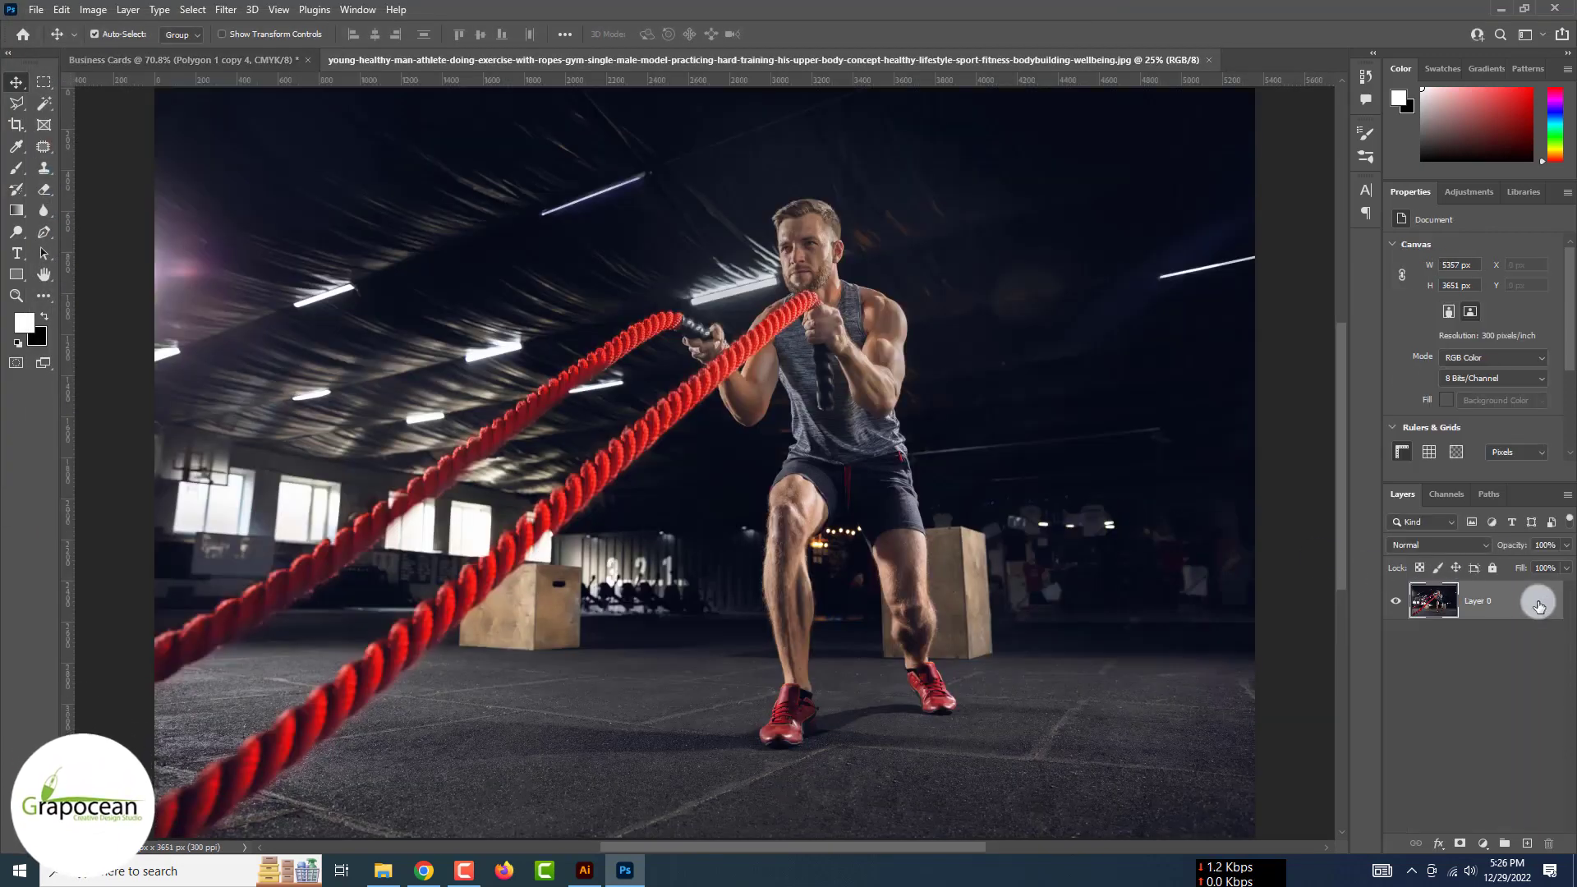
{"action": "left_click_drag", "start_coordinate": [415, 166], "coordinate": [871, 542]}
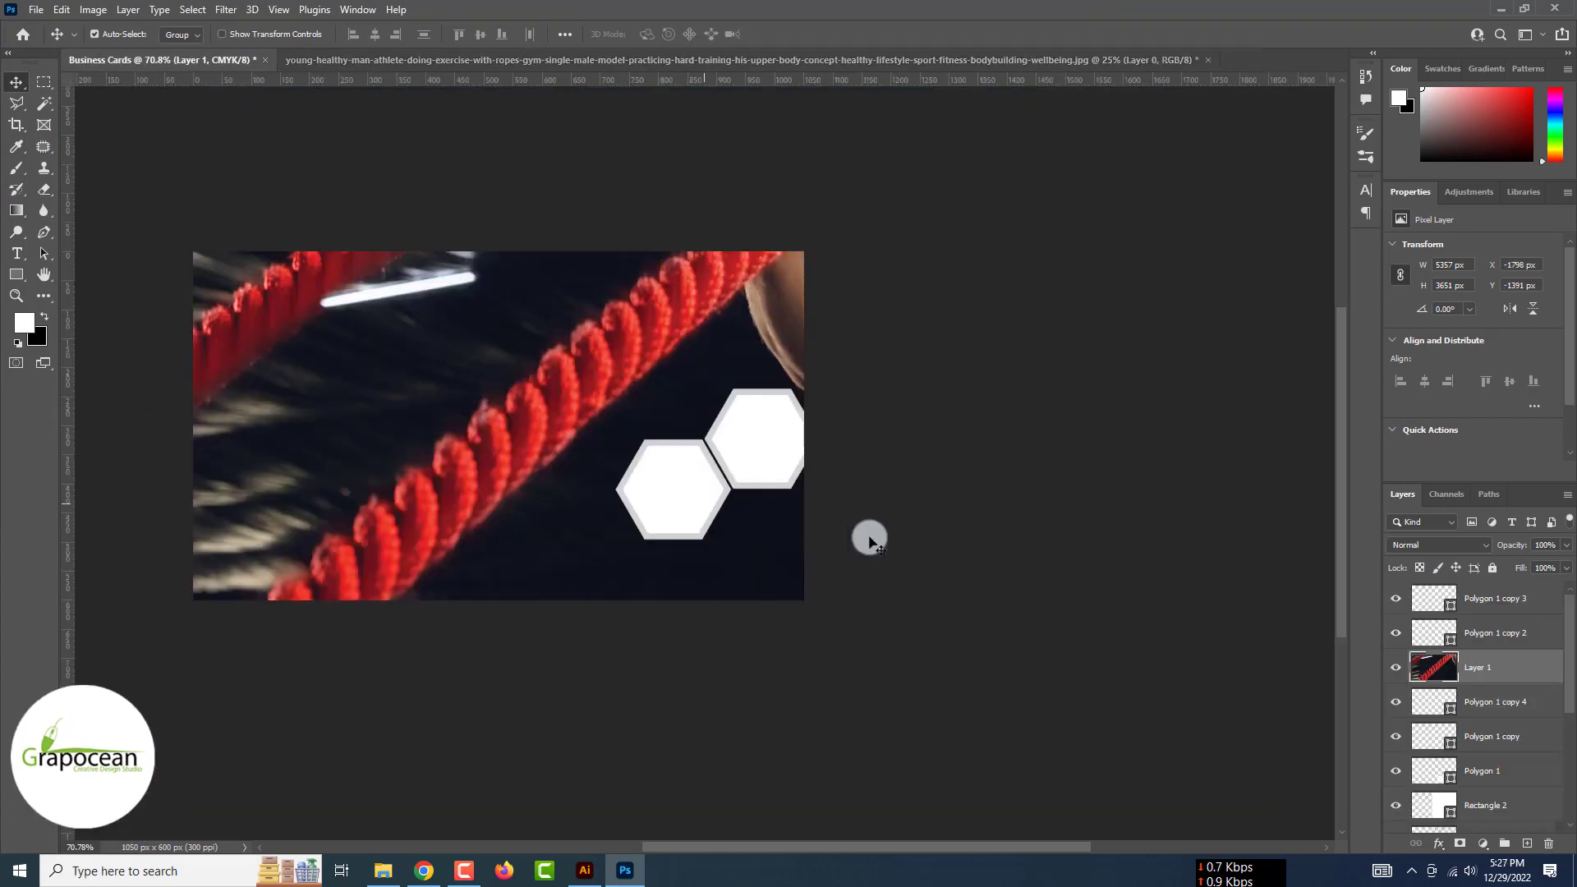
Make the photo a top-layer smart object, shrink it to about 932 × 635 px, and hide it
{"action": "left_click_drag", "start_coordinate": [1519, 585], "coordinate": [1521, 586]}
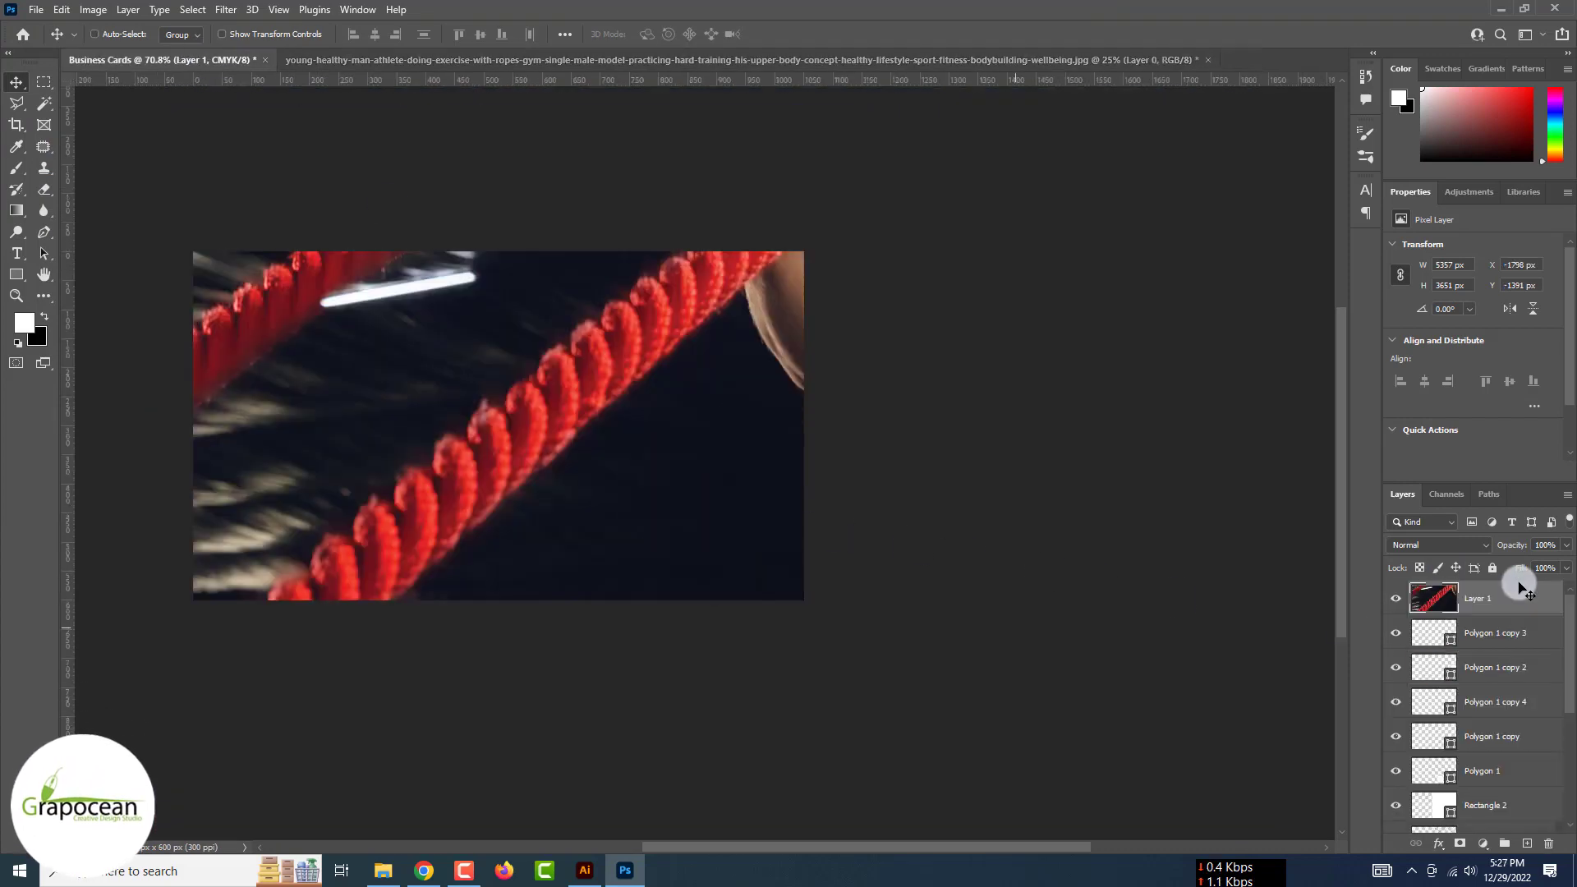
{"action": "key", "text": "ctrl+minus"}
{"action": "key", "text": "ctrl+minus"}
{"action": "key", "text": "ctrl+minus"}
{"action": "key", "text": "ctrl+minus"}
{"action": "right_click", "coordinate": [1519, 598]}
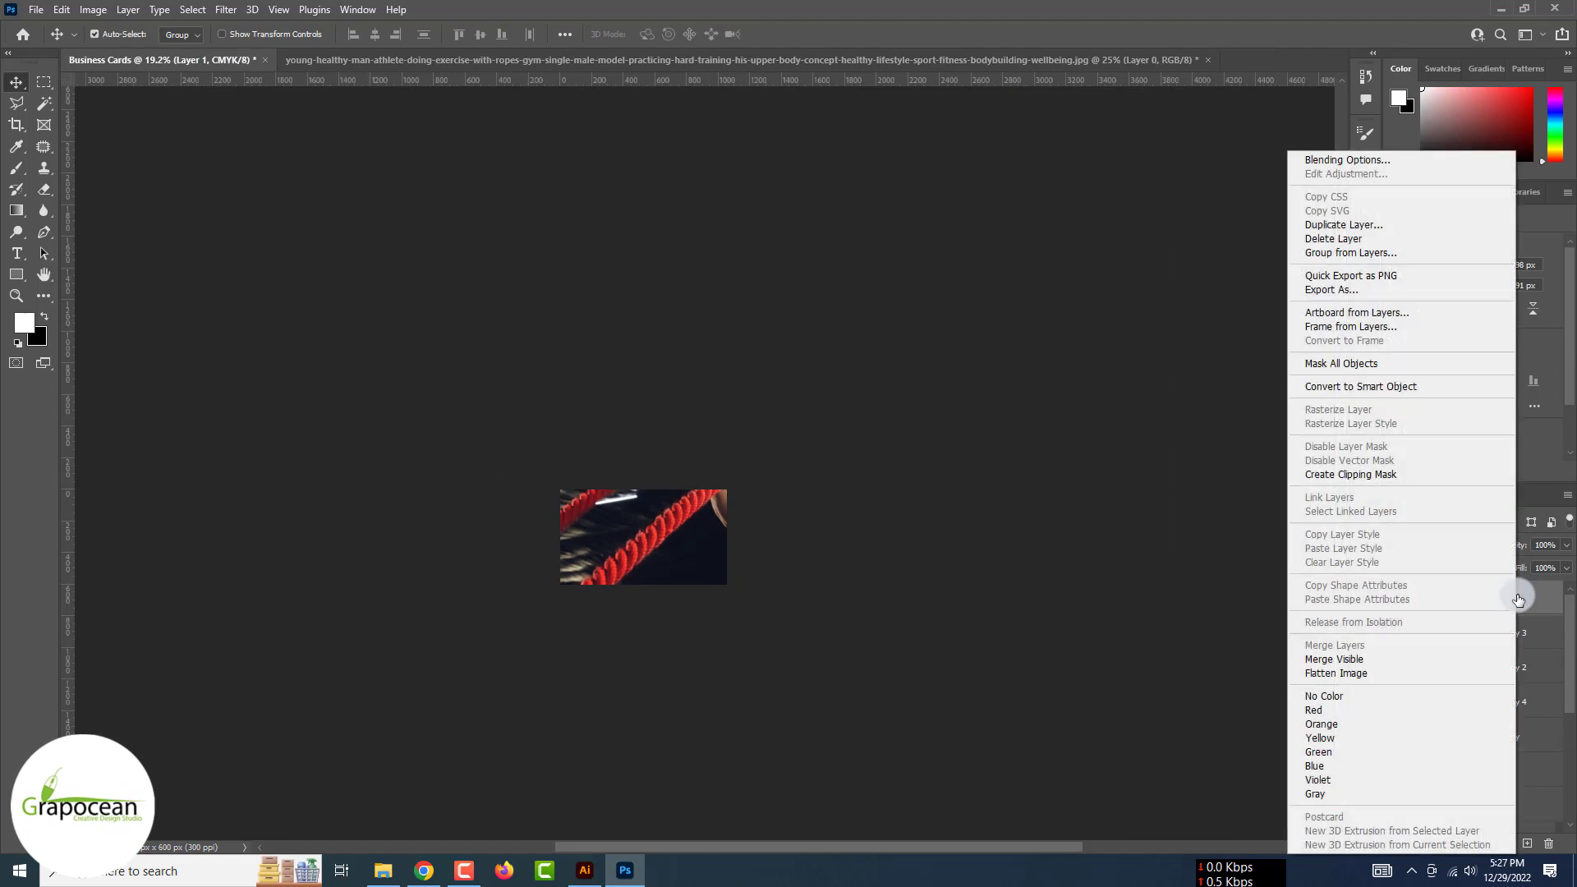
{"action": "left_click", "coordinate": [1408, 386]}
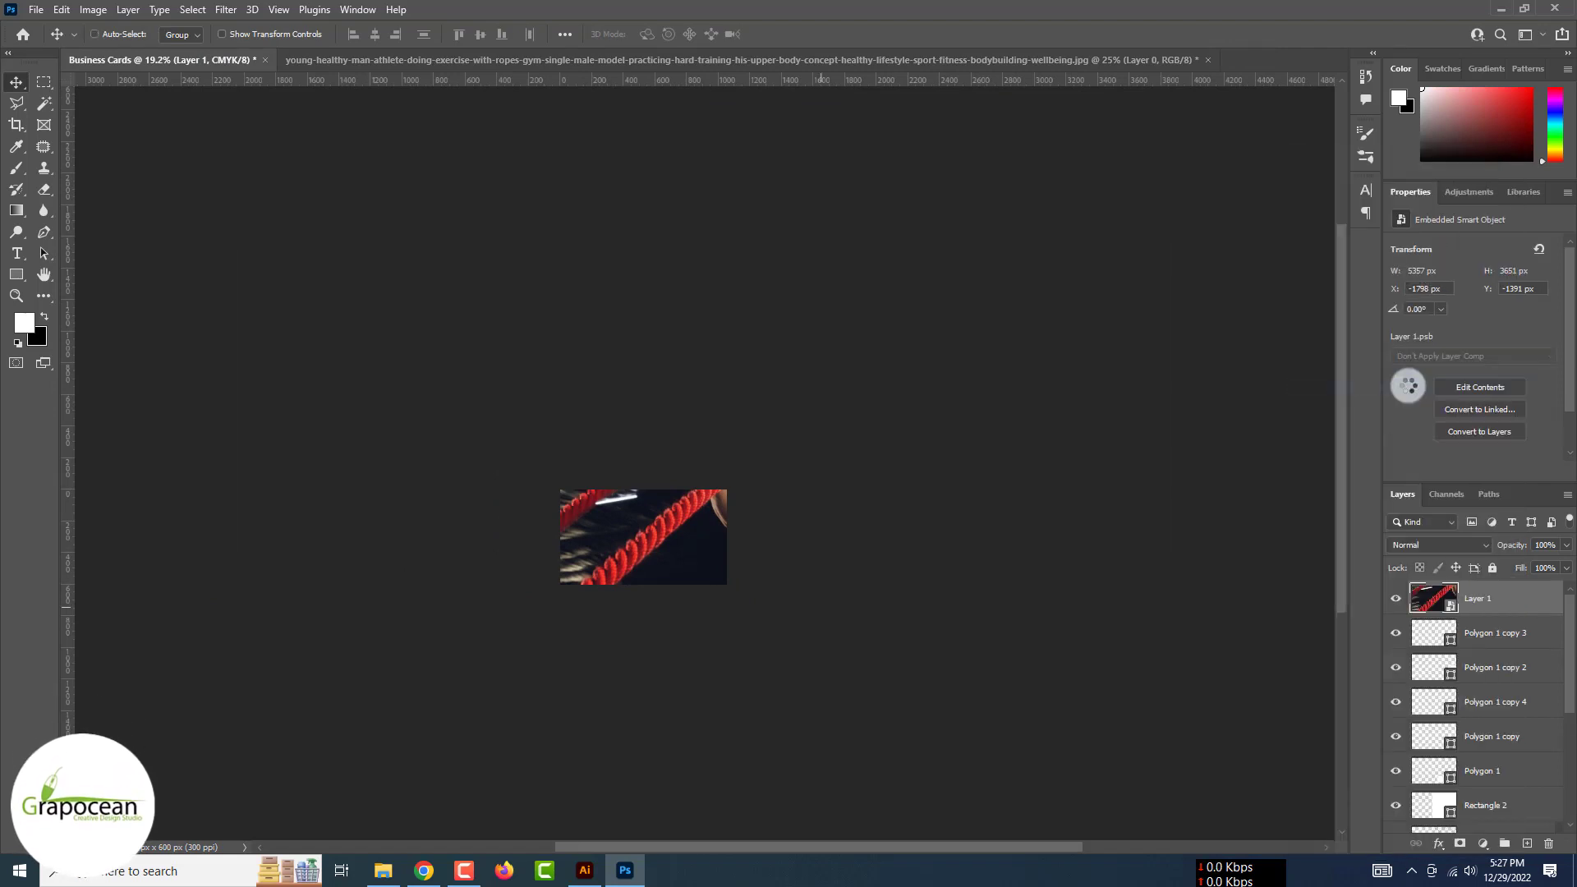
{"action": "key", "text": "ctrl+t"}
{"action": "left_click_drag", "start_coordinate": [1124, 271], "coordinate": [805, 558]}
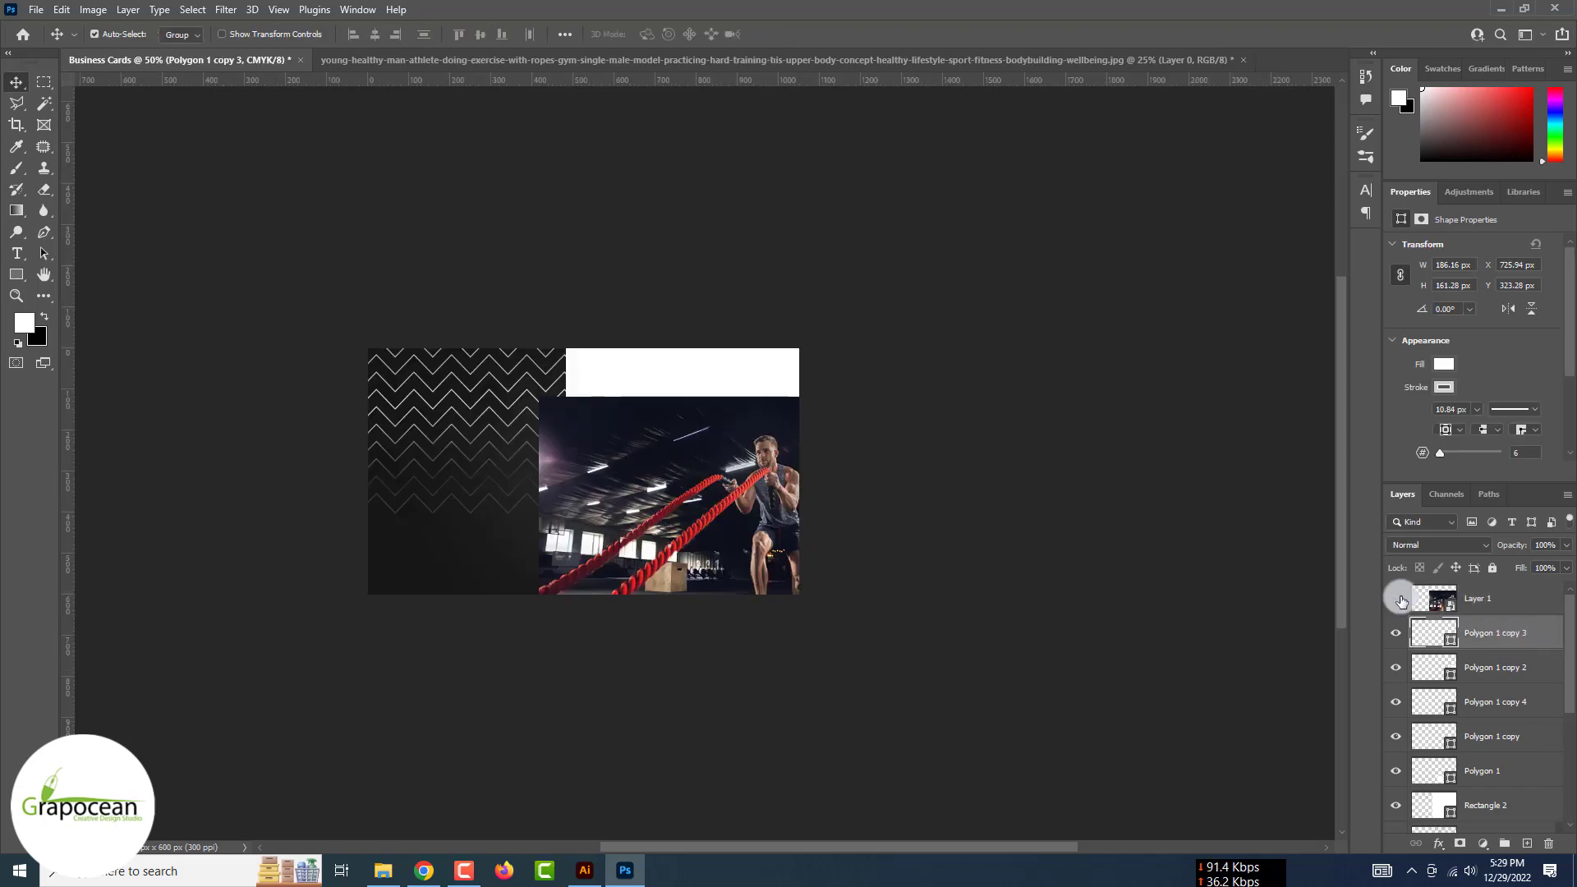
{"action": "left_click", "coordinate": [1401, 602]}
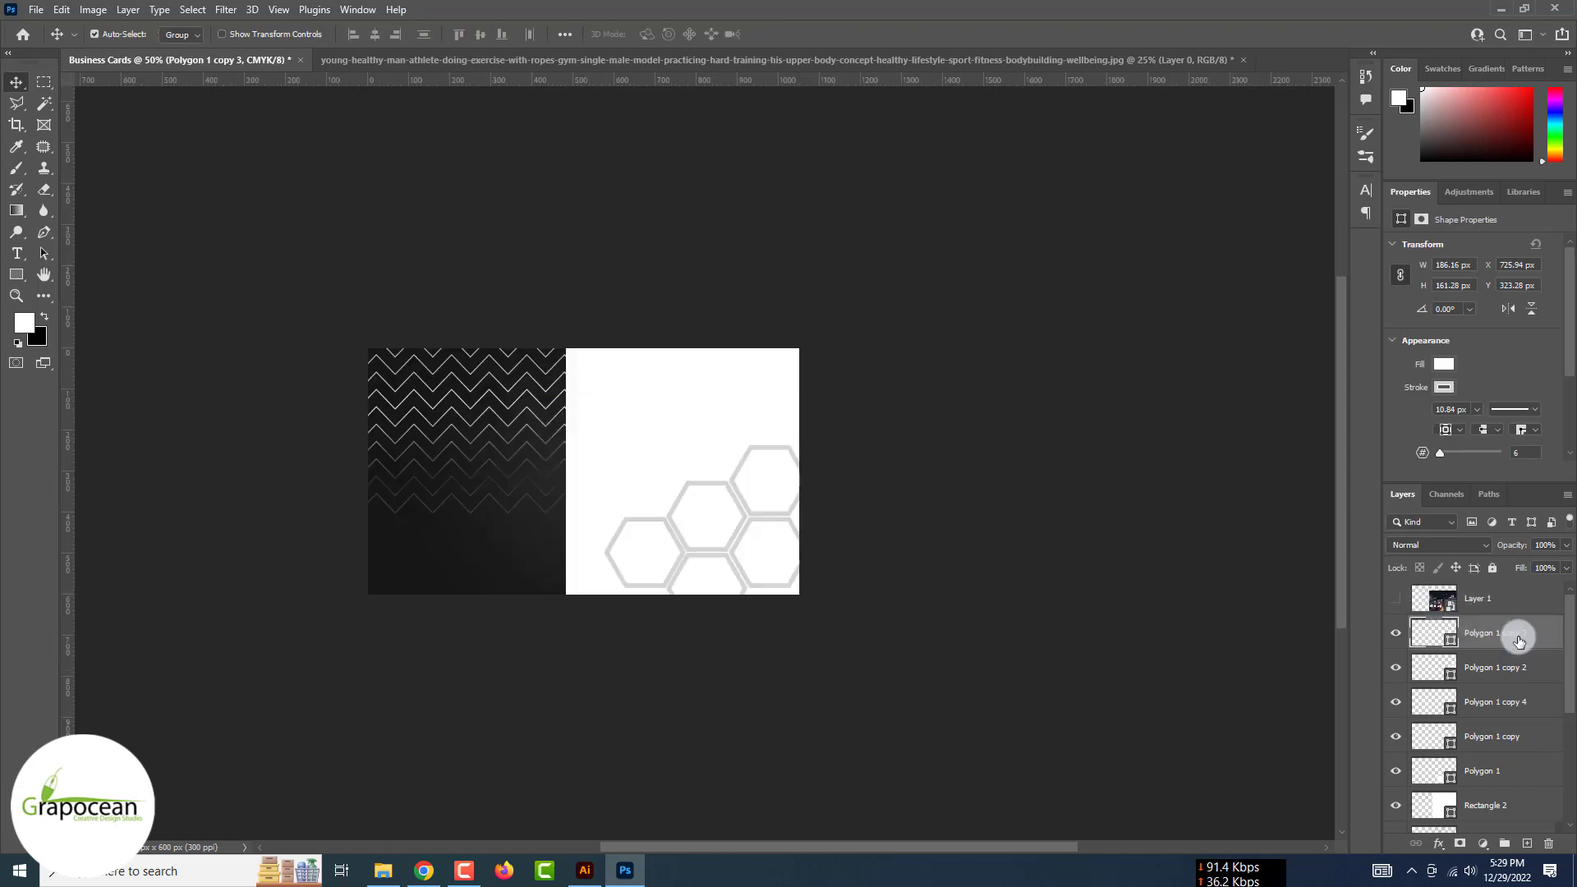
Add a Drop Shadow to the top hexagon: 44% opacity, Normal mode, Linear contour, small size
{"action": "right_click", "coordinate": [1514, 630]}
{"action": "left_click", "coordinate": [1374, 155]}
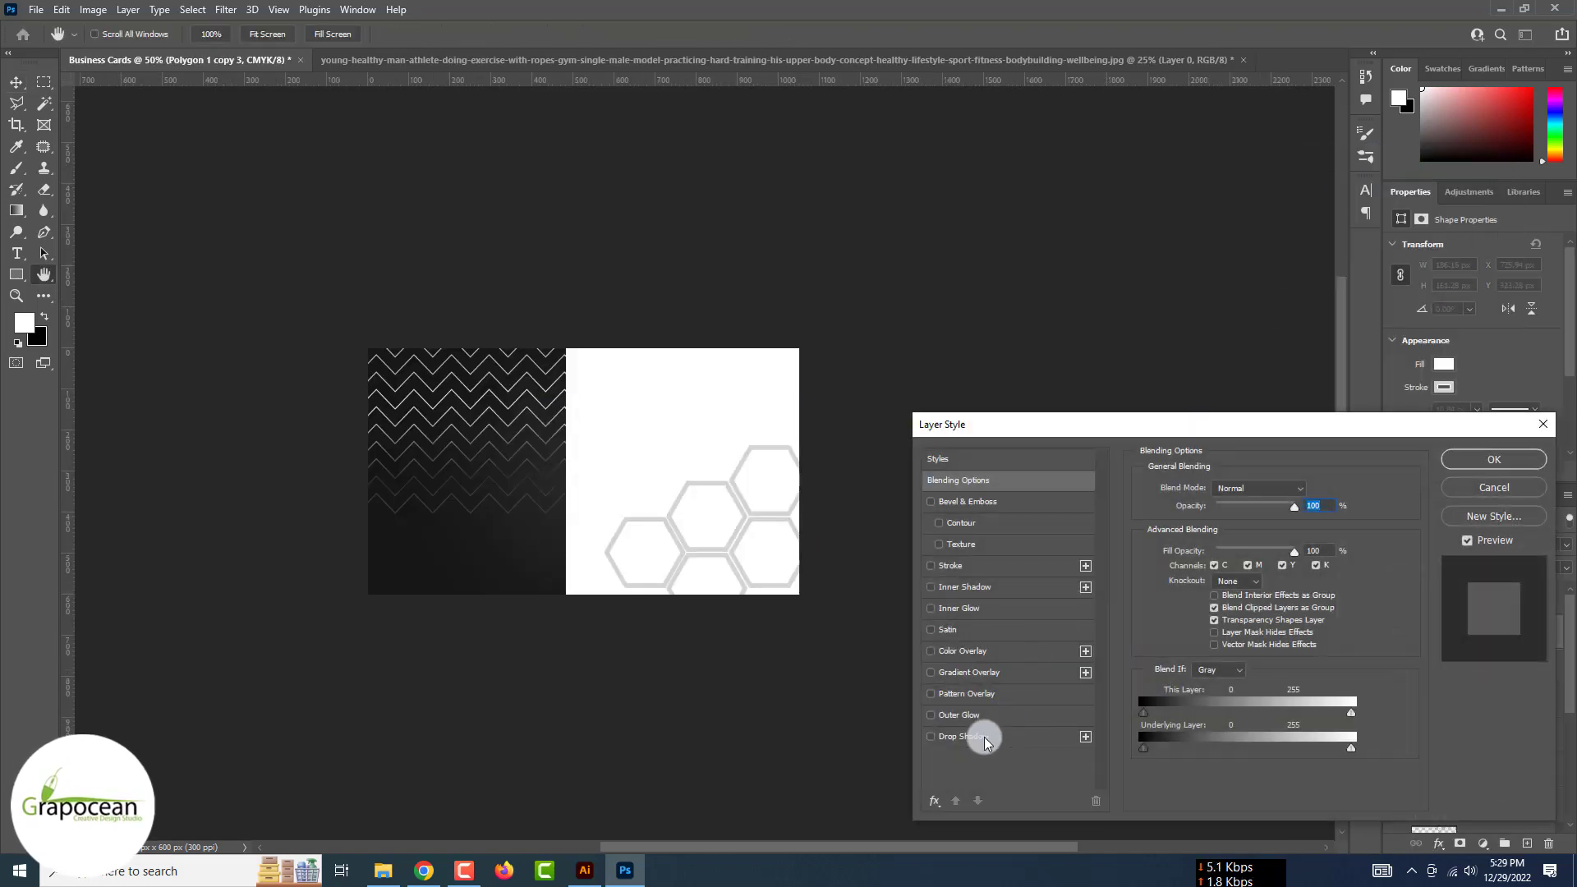
{"action": "left_click", "coordinate": [980, 736]}
{"action": "mouse_move", "coordinate": [1228, 514]}
{"action": "left_mouse_down"}
{"action": "mouse_move", "coordinate": [1285, 510]}
{"action": "mouse_move", "coordinate": [1238, 510]}
{"action": "left_mouse_up"}
{"action": "left_click", "coordinate": [1232, 655]}
{"action": "left_click", "coordinate": [1133, 686]}
{"action": "left_click", "coordinate": [1242, 491]}
{"action": "left_click", "coordinate": [1224, 459]}
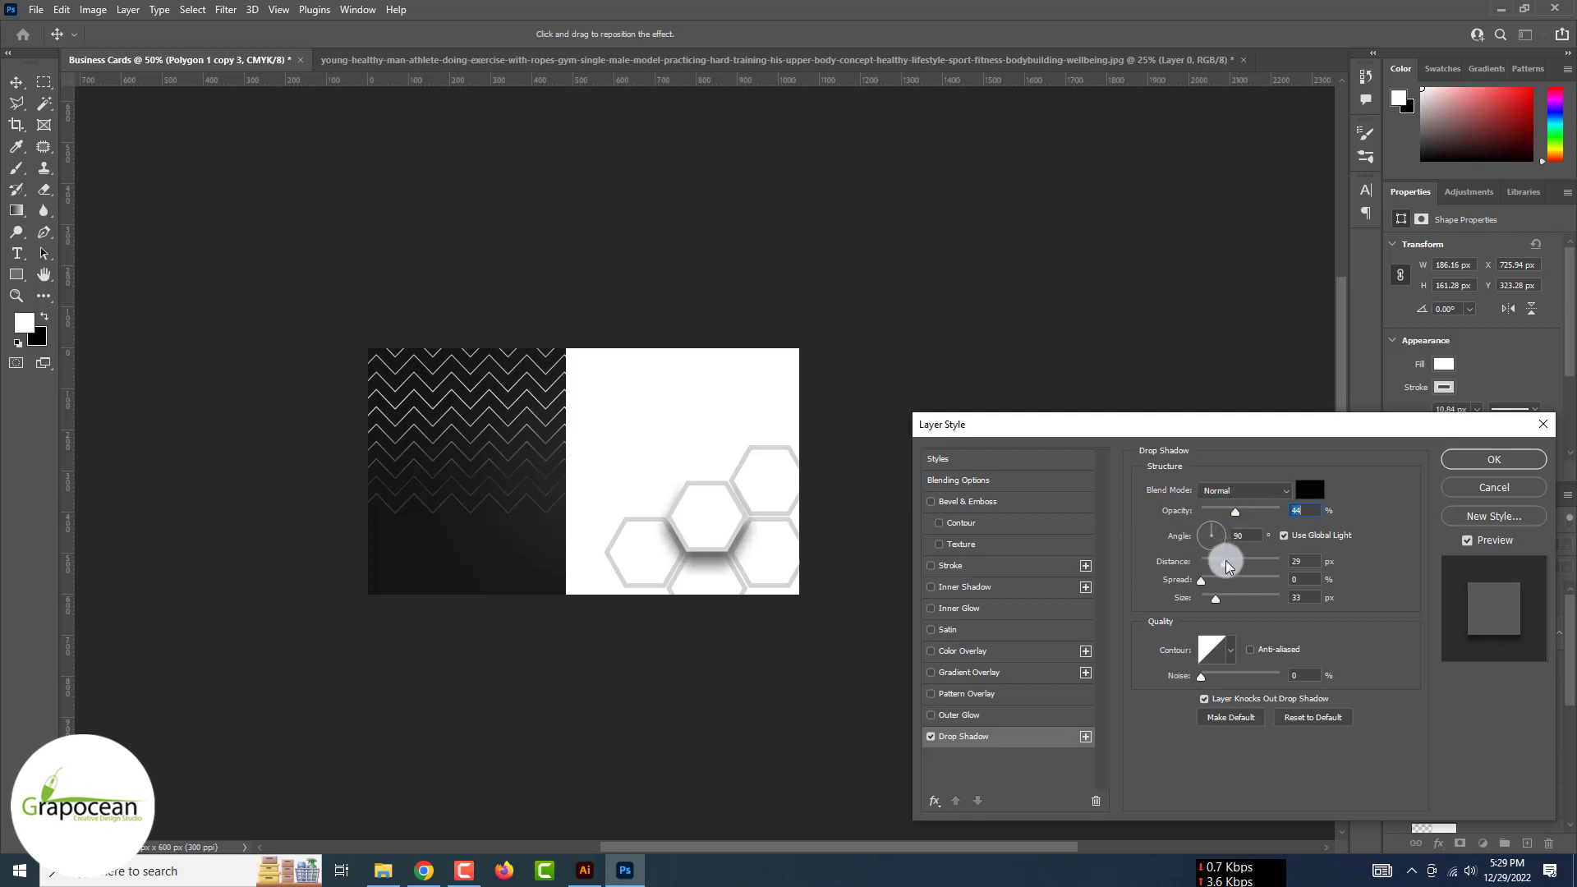
{"action": "mouse_move", "coordinate": [1213, 598]}
{"action": "left_mouse_down"}
{"action": "mouse_move", "coordinate": [1181, 604]}
{"action": "mouse_move", "coordinate": [1209, 565]}
{"action": "mouse_move", "coordinate": [1207, 599]}
{"action": "left_mouse_up"}
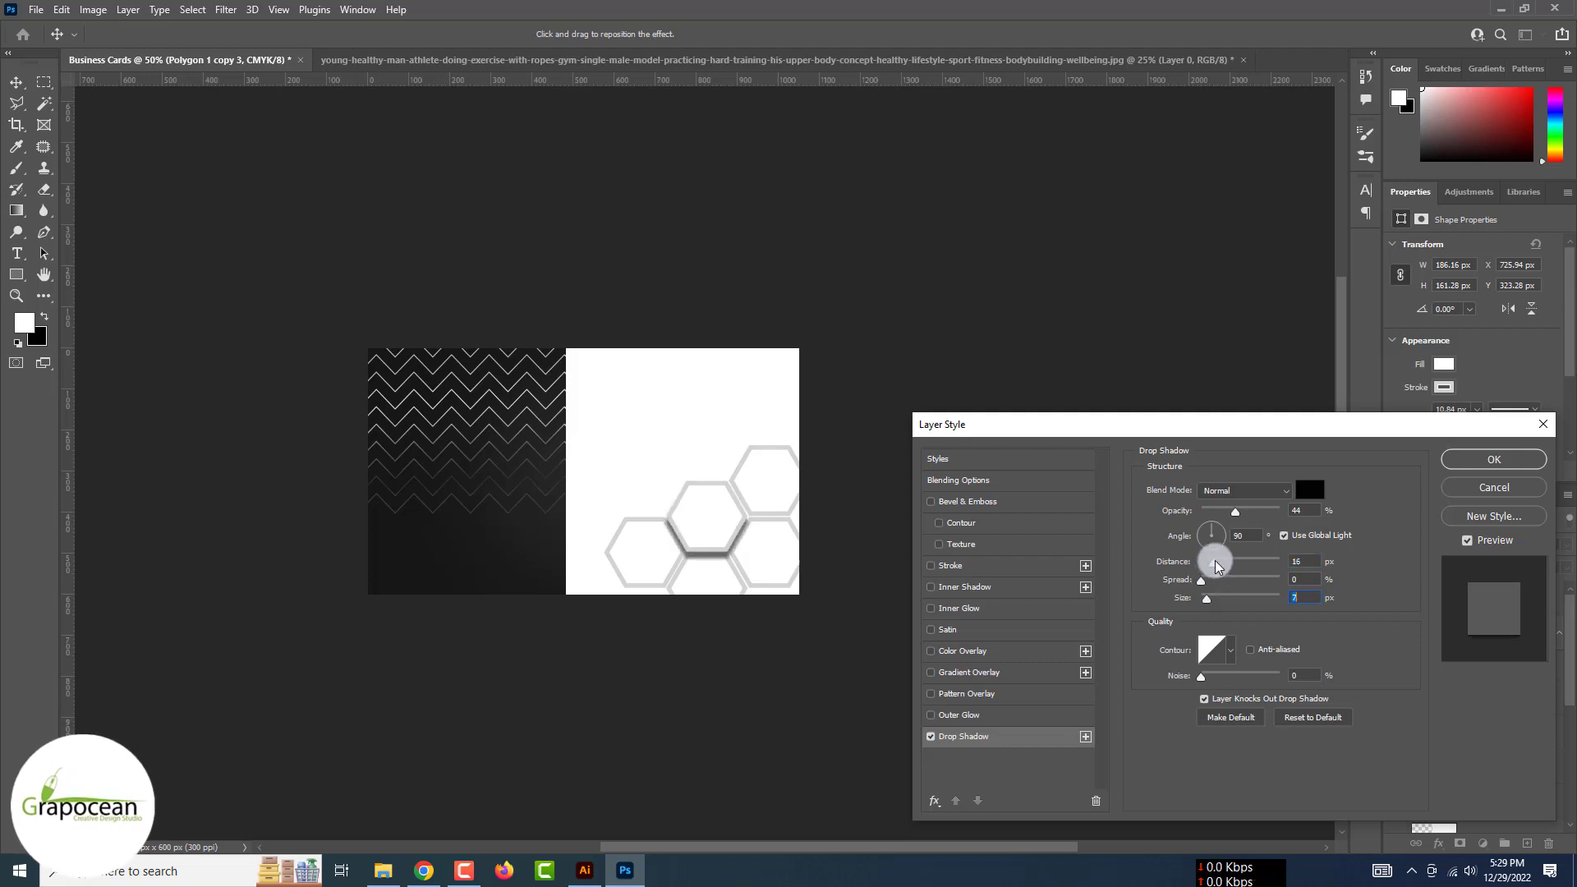
{"action": "left_click", "coordinate": [1475, 466]}
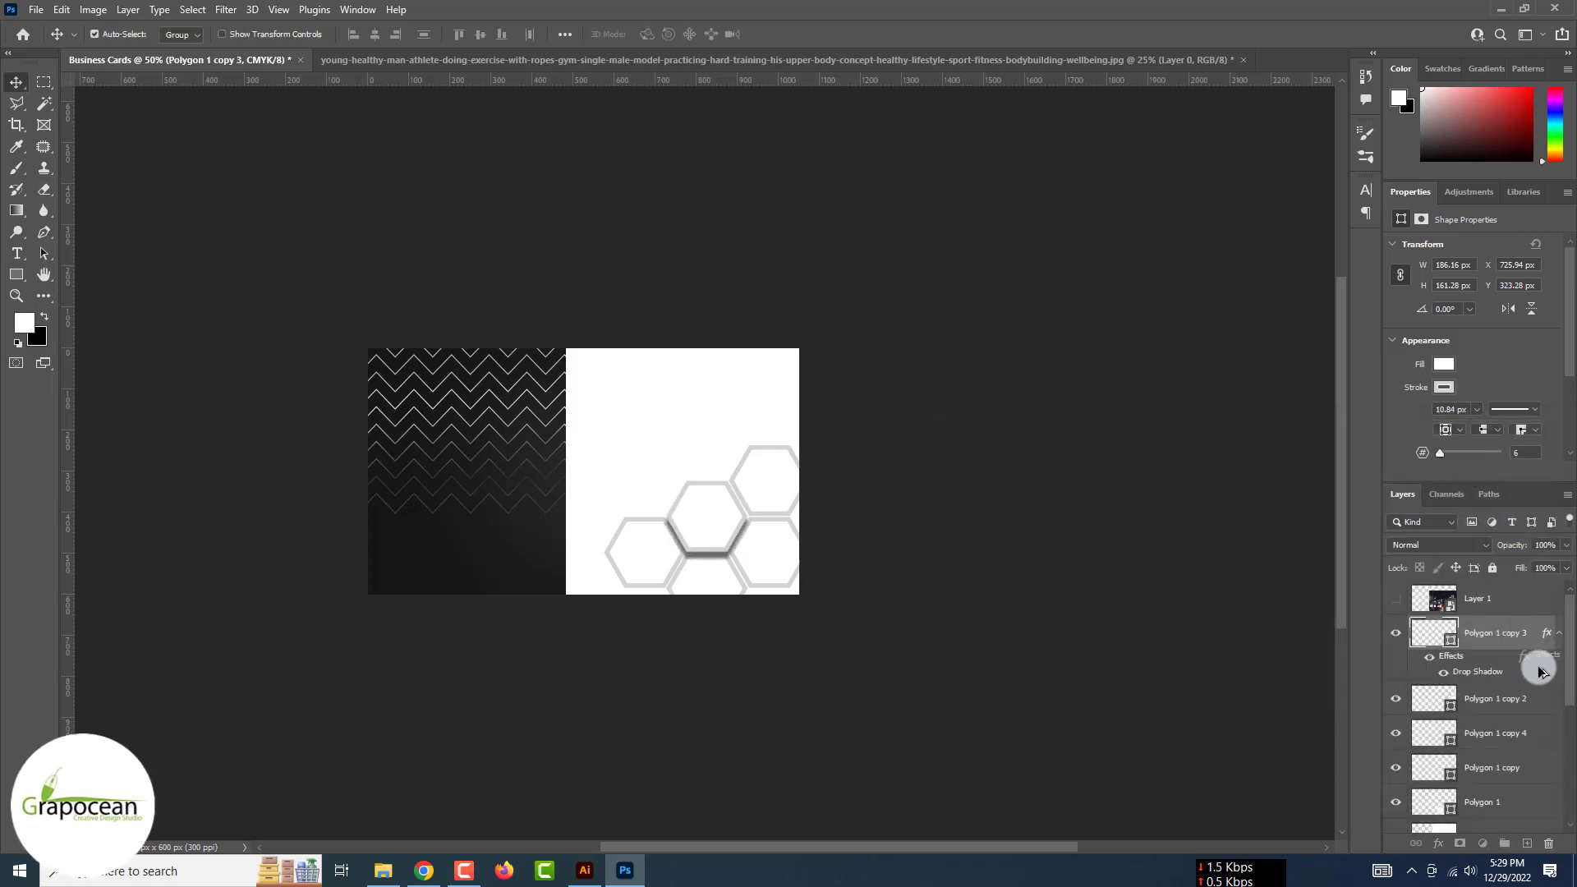
Copy the drop shadow effect onto the other hexagon layers
{"action": "left_click_drag", "start_coordinate": [1538, 686], "coordinate": [1527, 728]}
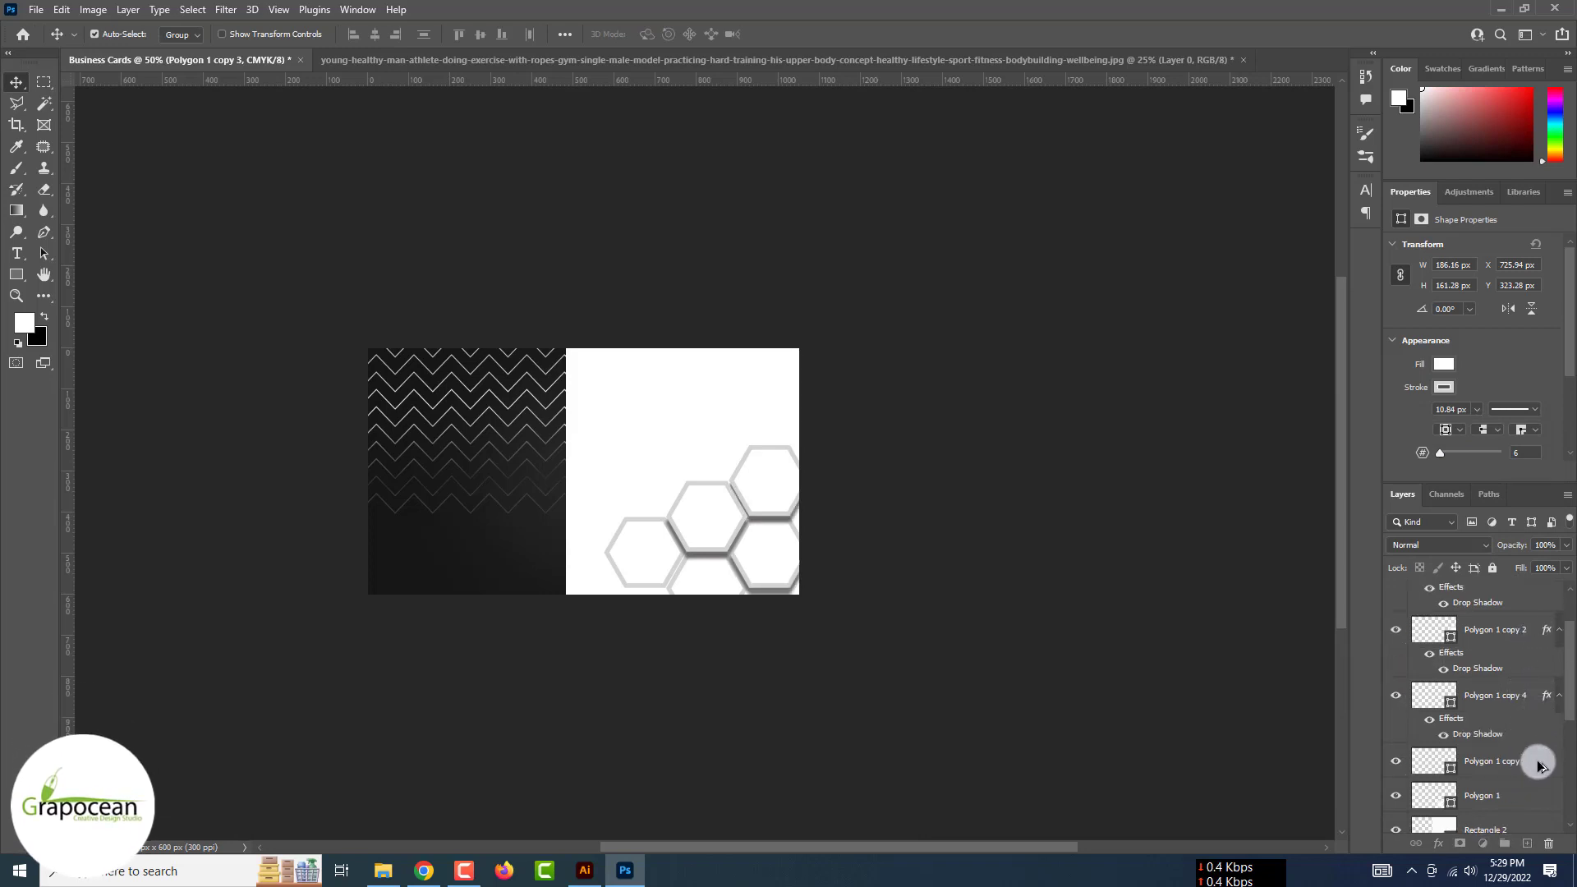
{"action": "scroll", "coordinate": [1541, 765], "scroll_direction": "up", "scroll_amount": 1}
{"action": "key", "text": "ctrl+plus"}
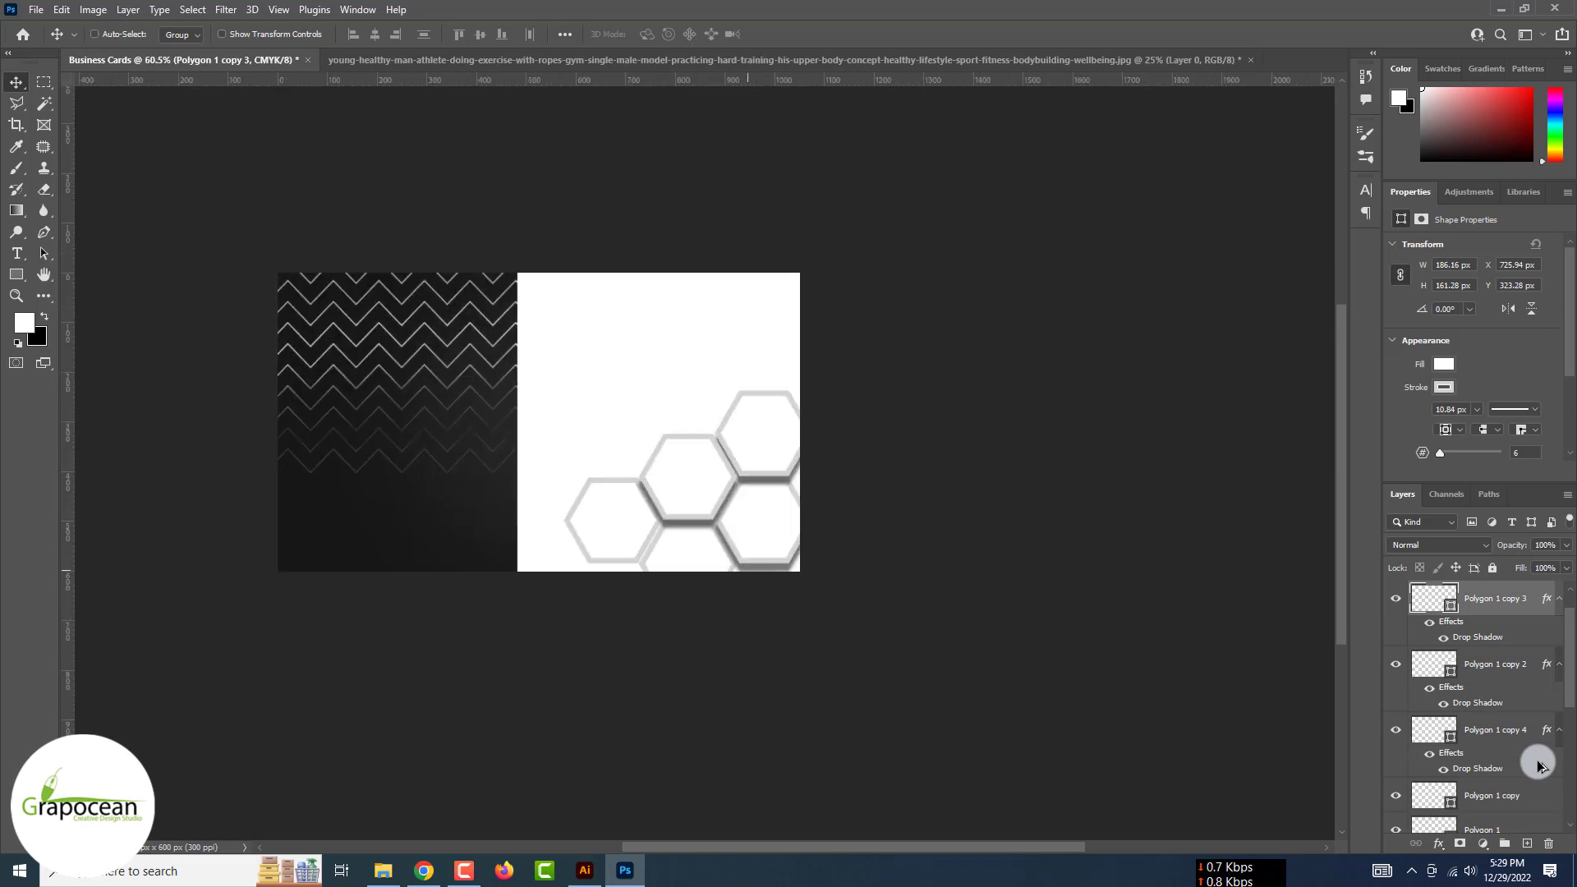
{"action": "scroll", "coordinate": [1538, 766], "scroll_direction": "up", "scroll_amount": 1}
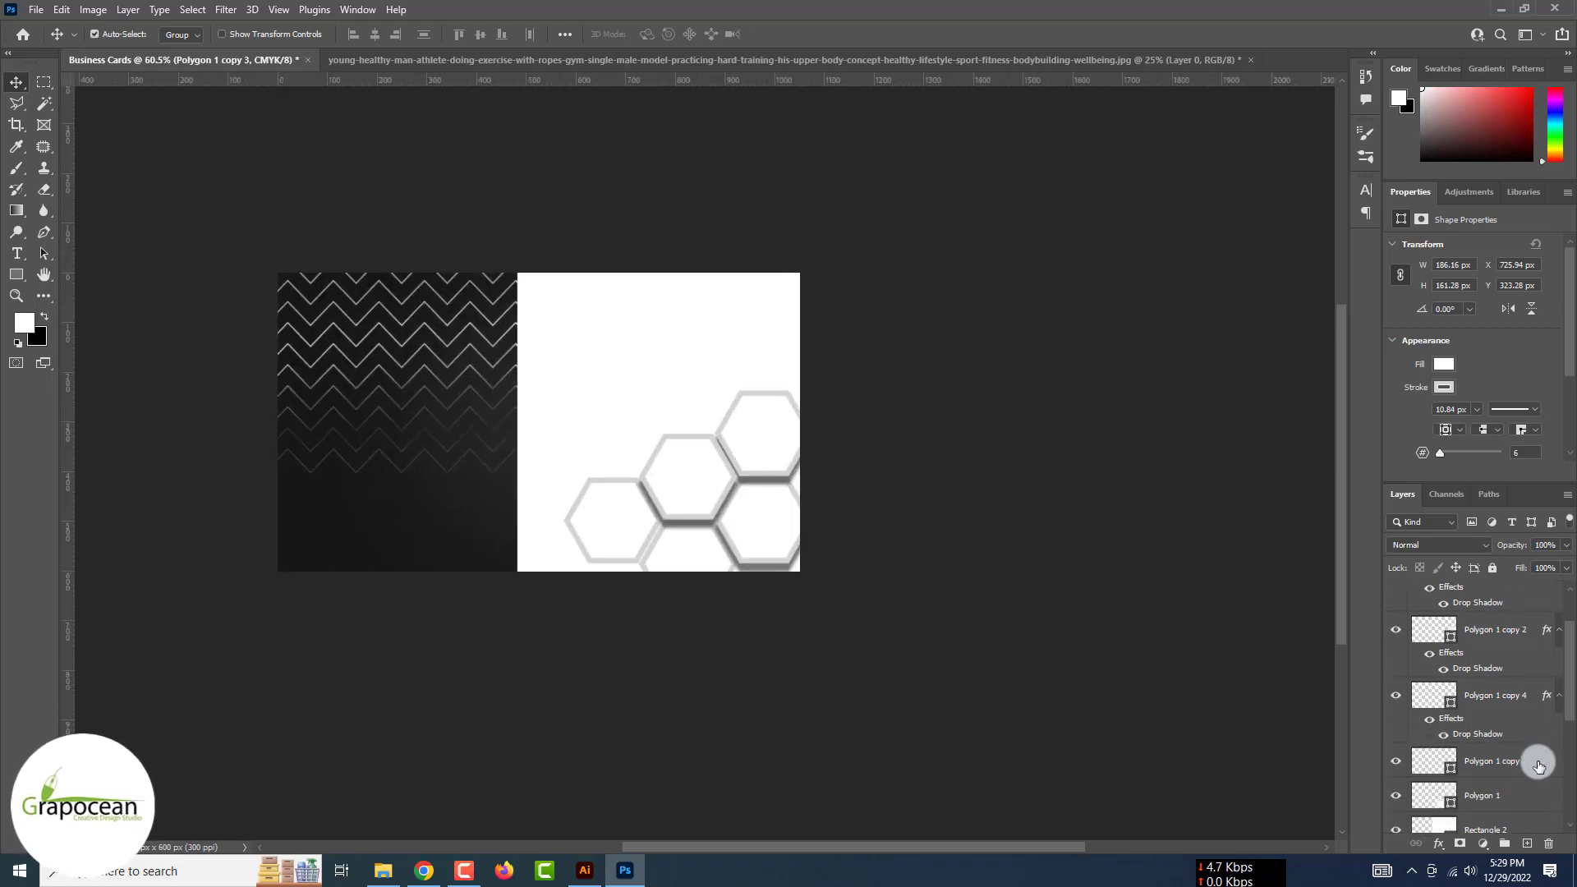
Show the gym photo and clip copies of it into the first three hexagons
{"action": "left_click", "coordinate": [1395, 598]}
{"action": "right_click", "coordinate": [1434, 598]}
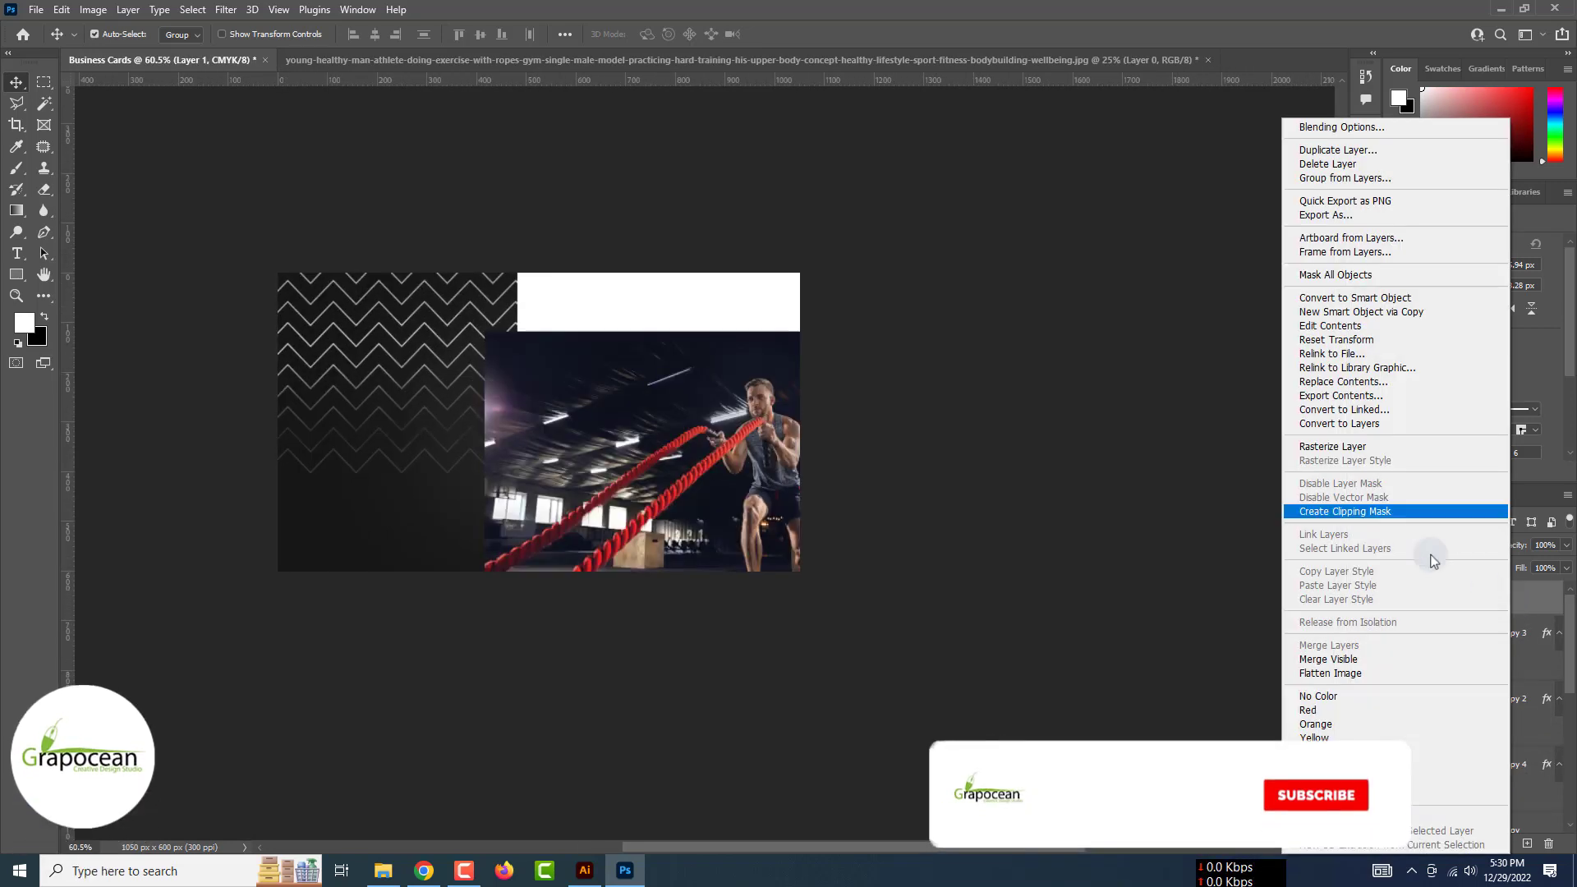
{"action": "left_click", "coordinate": [1366, 512]}
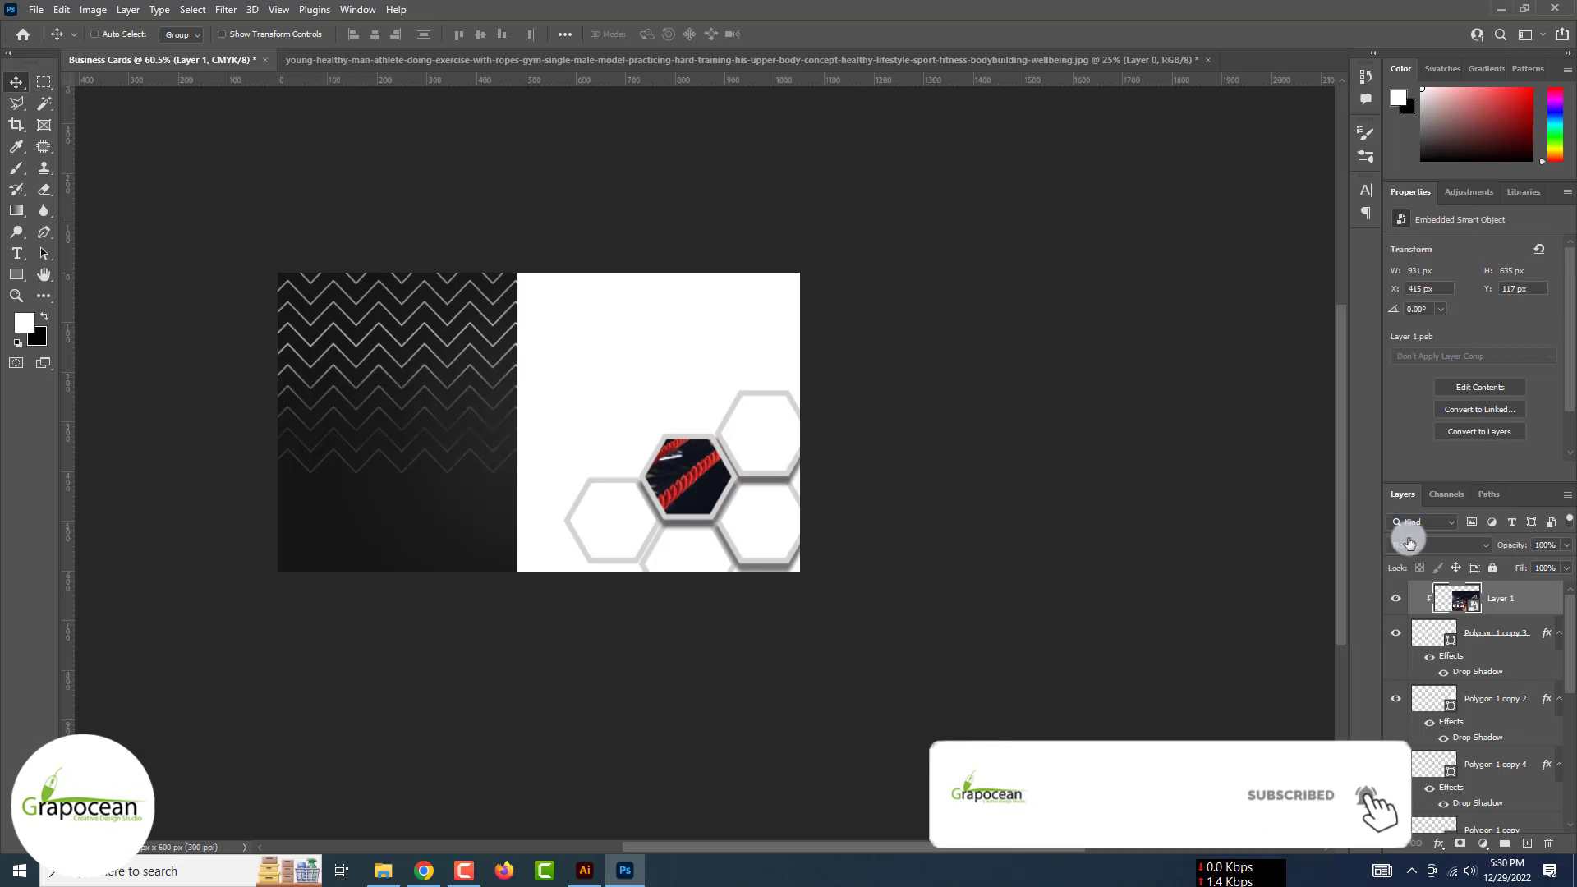
{"action": "key", "text": "ctrl+j"}
{"action": "left_click_drag", "start_coordinate": [1528, 605], "coordinate": [1512, 705]}
{"action": "right_click", "coordinate": [1511, 704]}
{"action": "left_click", "coordinate": [1366, 511]}
{"action": "left_click_drag", "start_coordinate": [1493, 794], "coordinate": [1492, 810]}
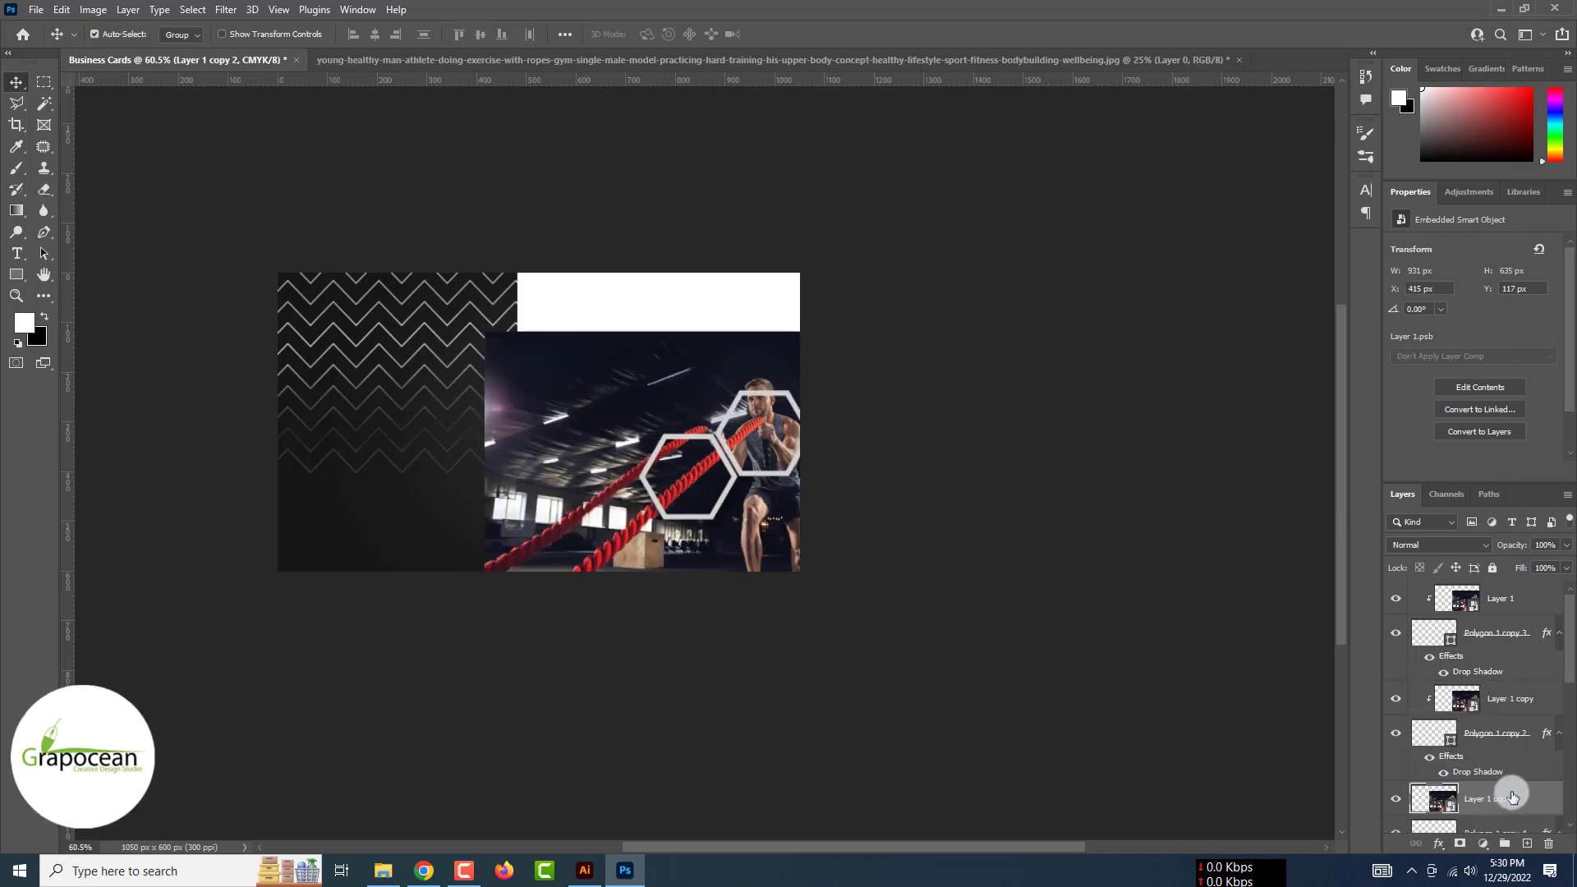
{"action": "right_click", "coordinate": [1503, 798]}
{"action": "left_click", "coordinate": [1420, 451]}
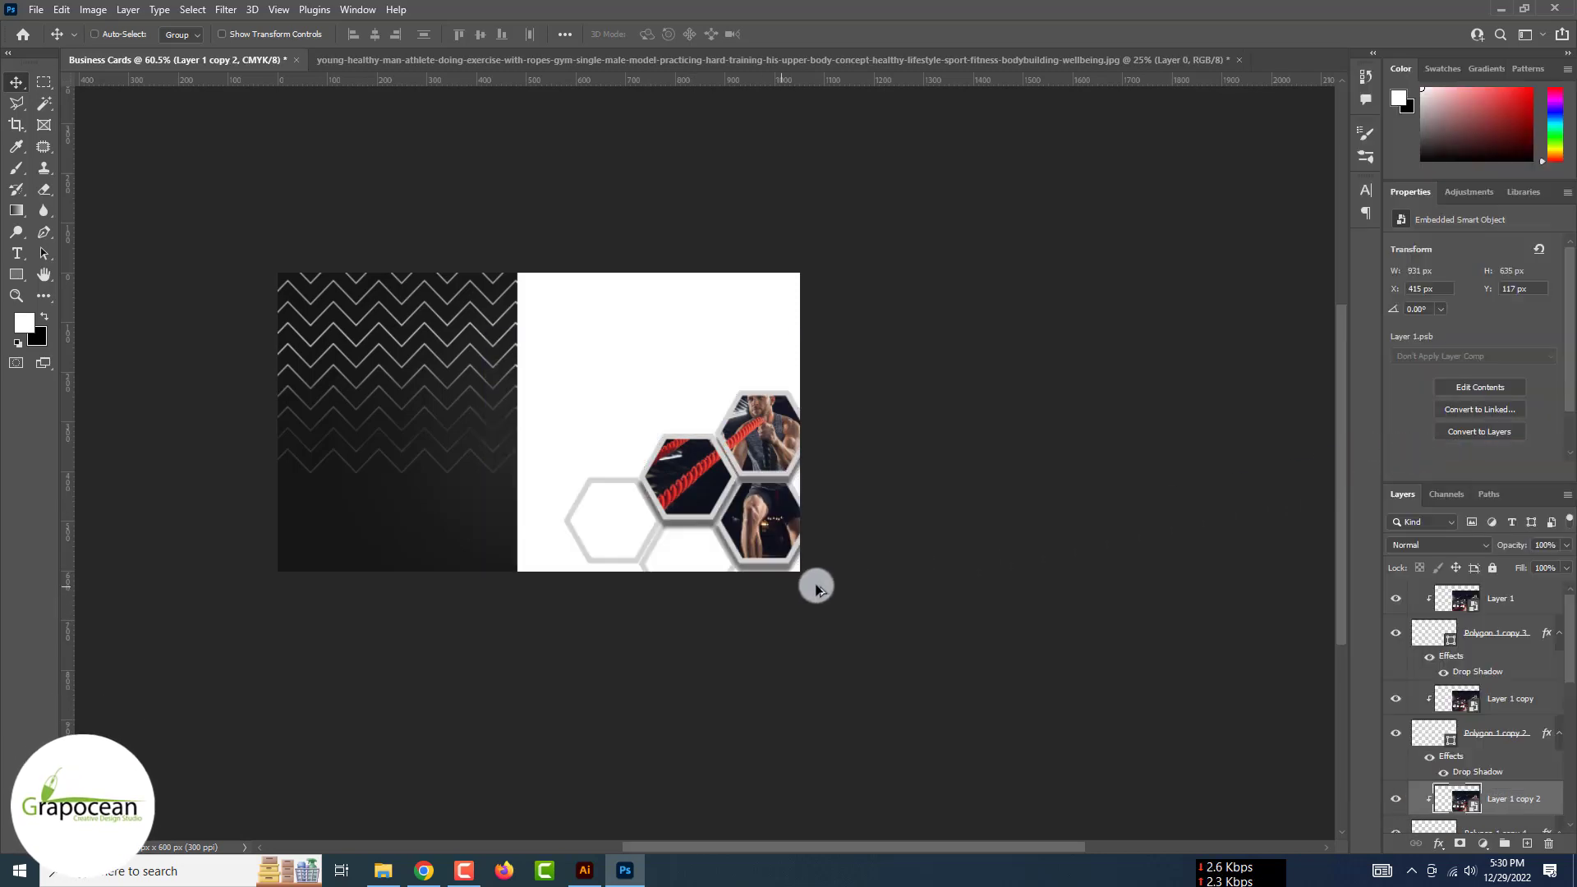
Select the white panel rectangle and delete it from the card
{"action": "left_click", "coordinate": [773, 595]}
{"action": "scroll", "coordinate": [739, 632], "scroll_direction": "down", "scroll_amount": 3}
{"action": "scroll", "coordinate": [588, 397], "scroll_direction": "up", "scroll_amount": 6}
{"action": "left_click", "coordinate": [610, 309]}
{"action": "left_click_drag", "start_coordinate": [805, 323], "coordinate": [1095, 538]}
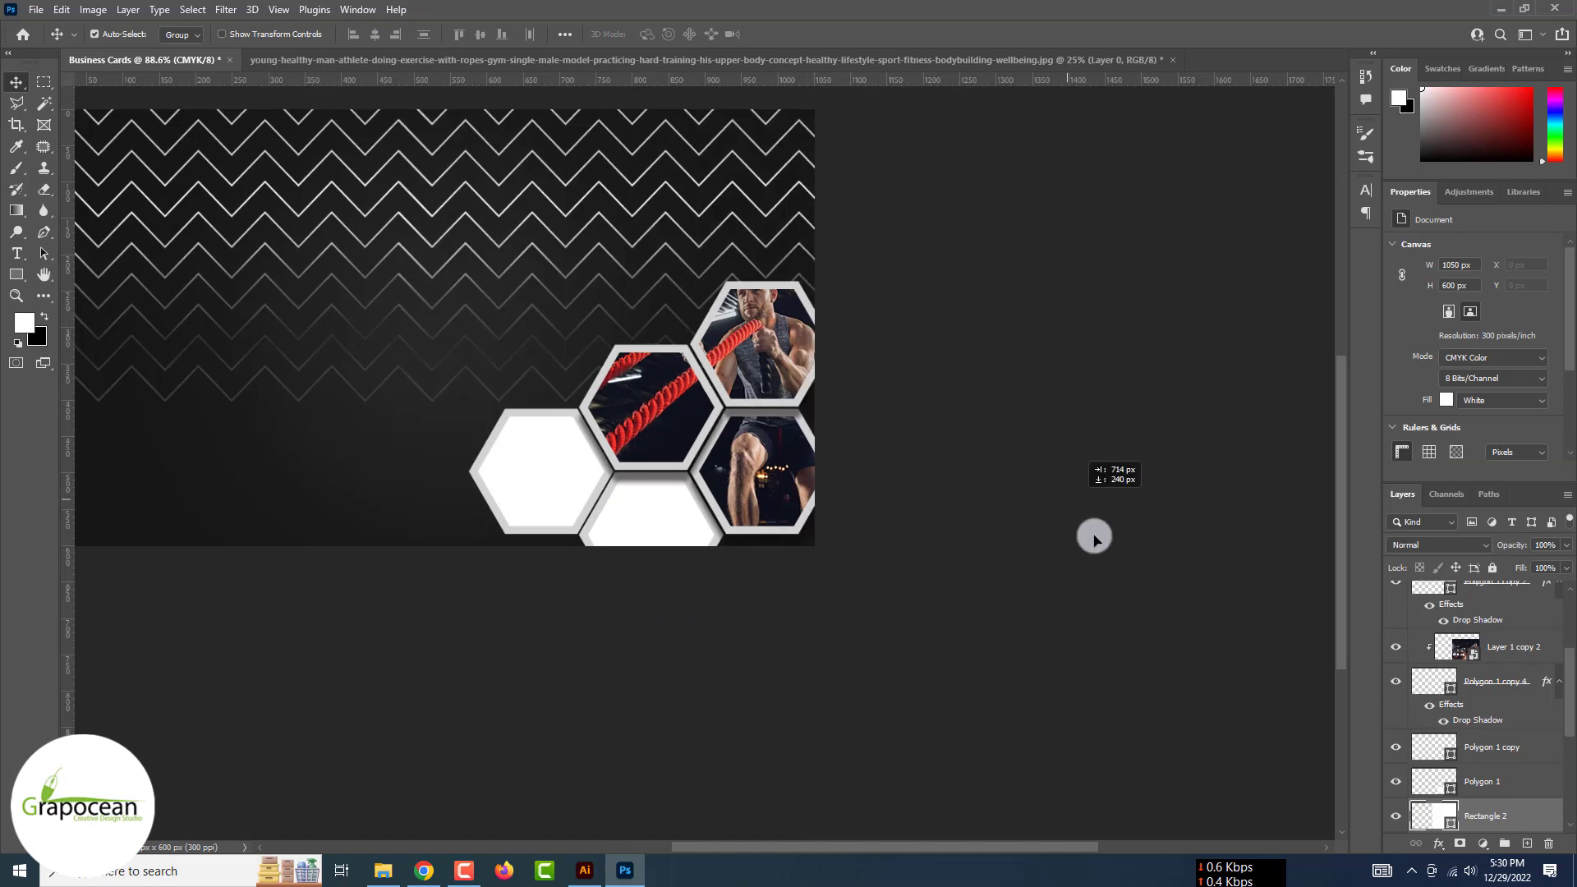
{"action": "scroll", "coordinate": [386, 721], "scroll_direction": "down", "scroll_amount": 3}
{"action": "left_click_drag", "start_coordinate": [580, 791], "coordinate": [370, 455]}
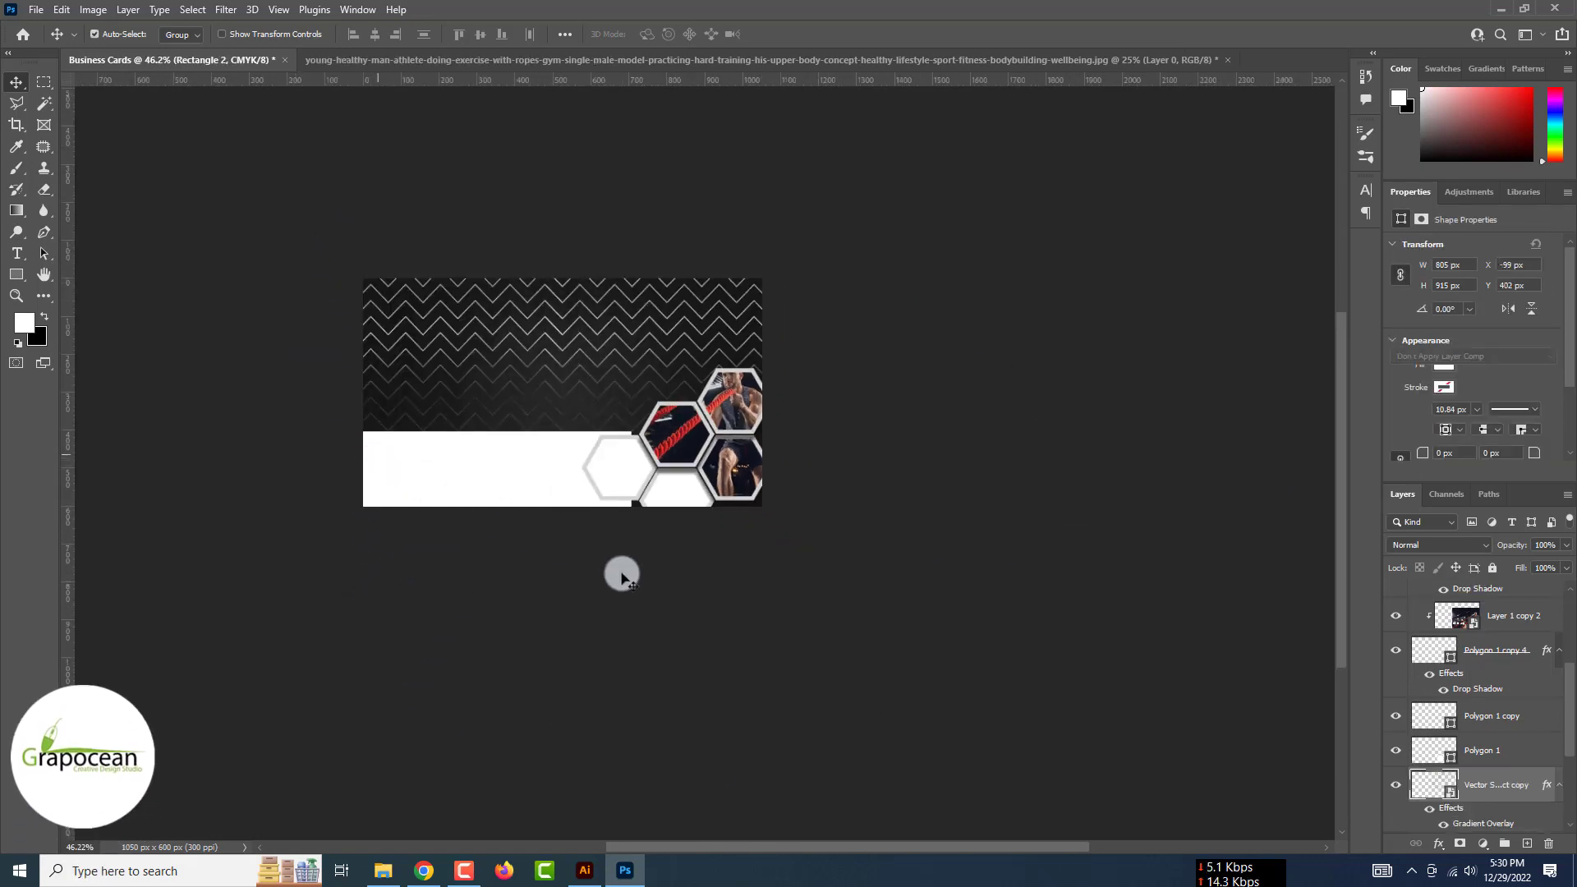
{"action": "key", "text": "Delete"}
{"action": "left_click", "coordinate": [705, 612]}
{"action": "scroll", "coordinate": [746, 630], "scroll_direction": "up", "scroll_amount": 3}
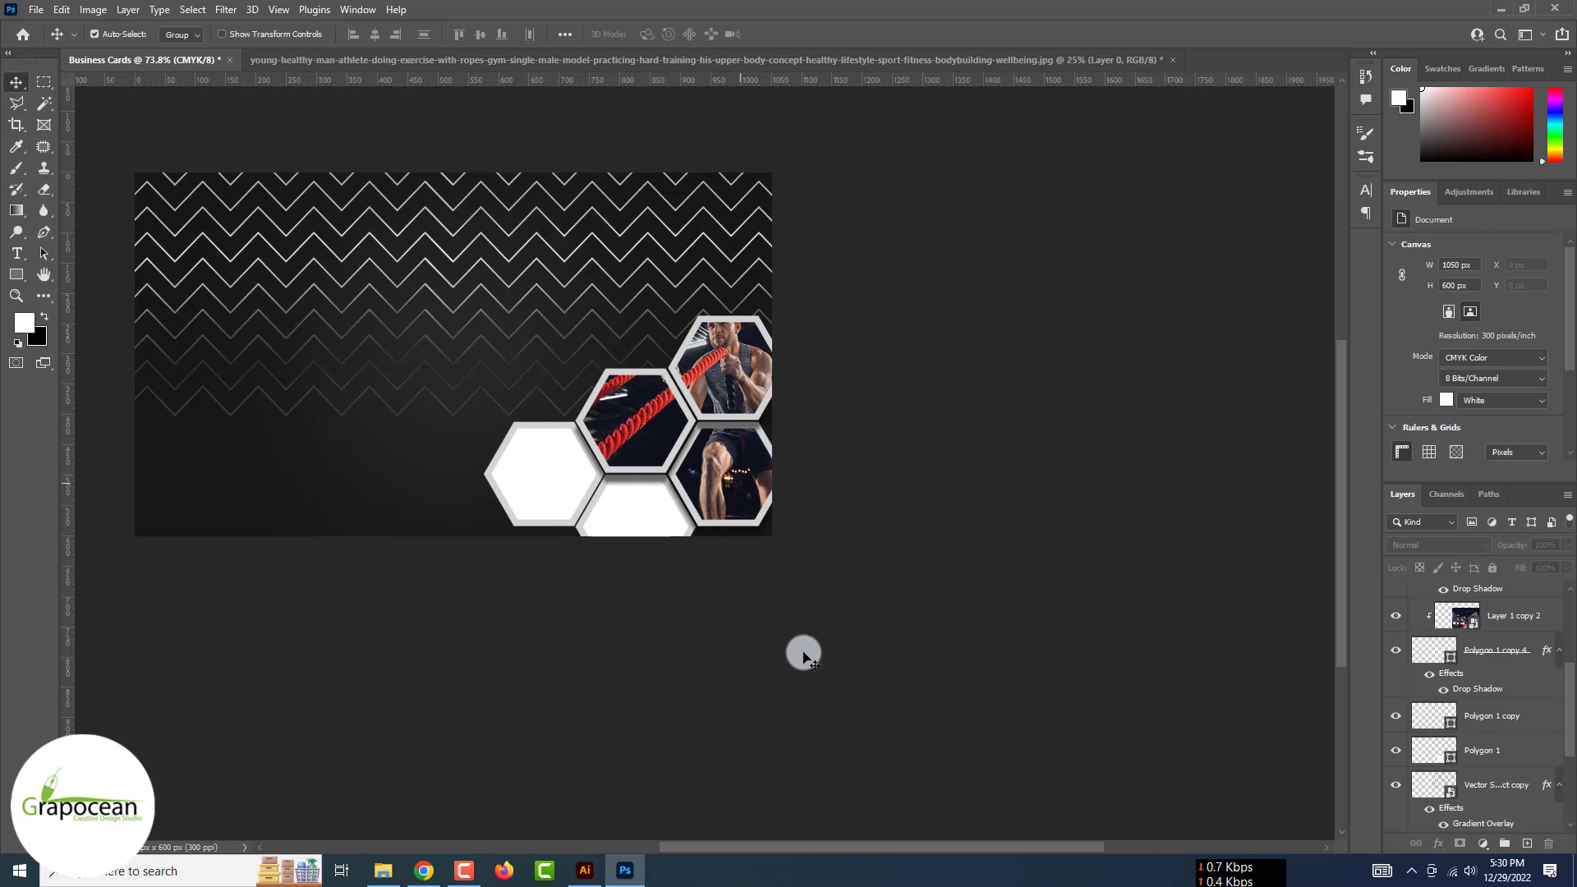
Clip two more photo copies into the bottom and left hexagons
{"action": "left_click", "coordinate": [618, 507]}
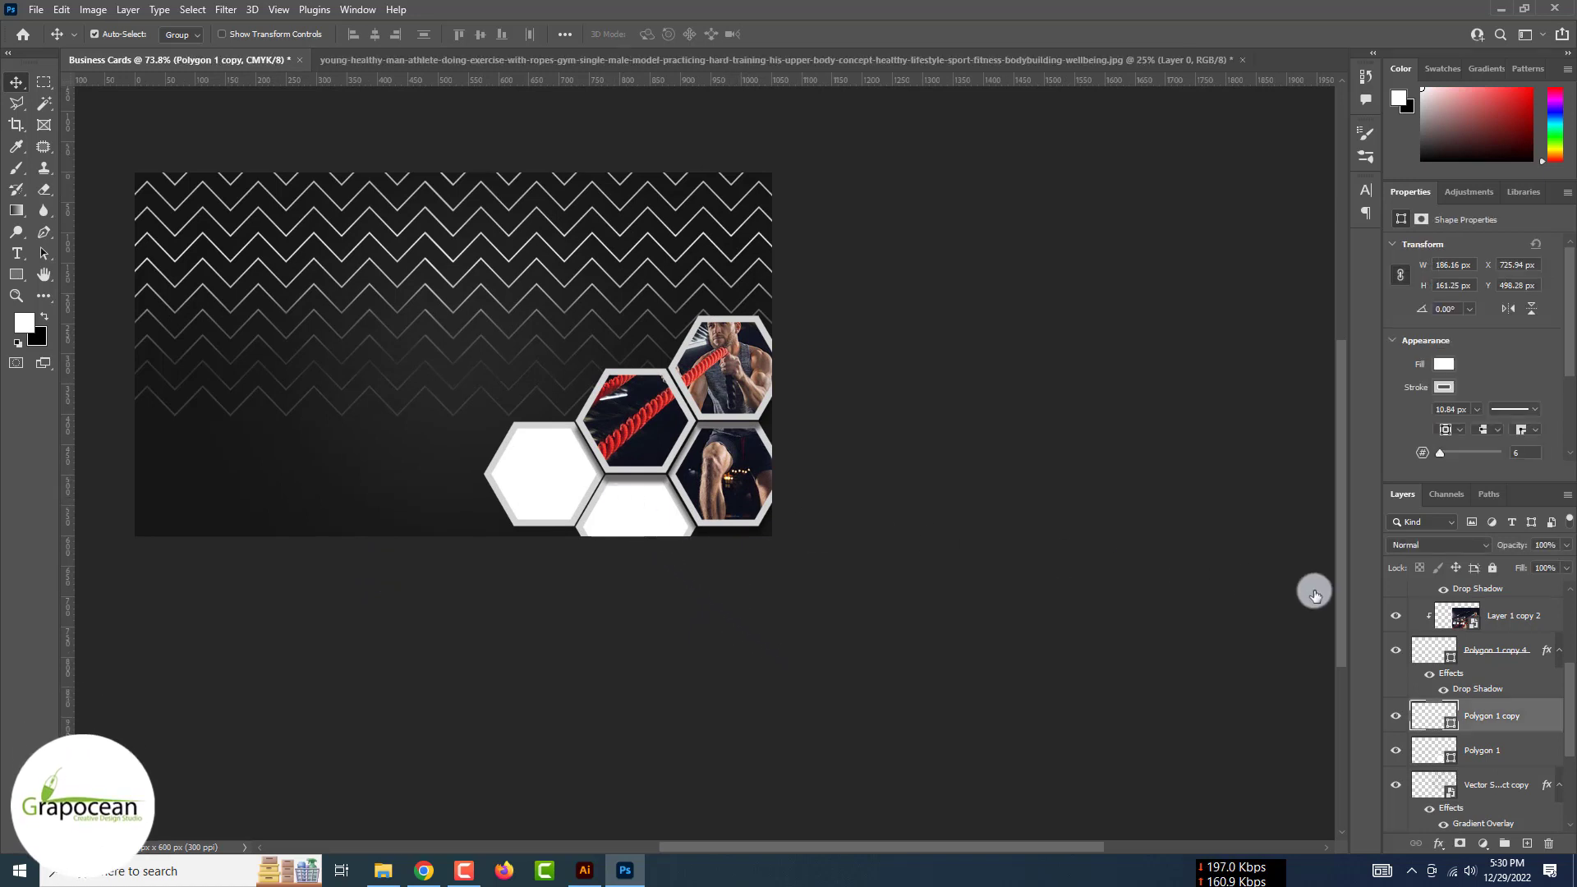
{"action": "left_click", "coordinate": [1533, 621]}
{"action": "key", "text": "ctrl+j"}
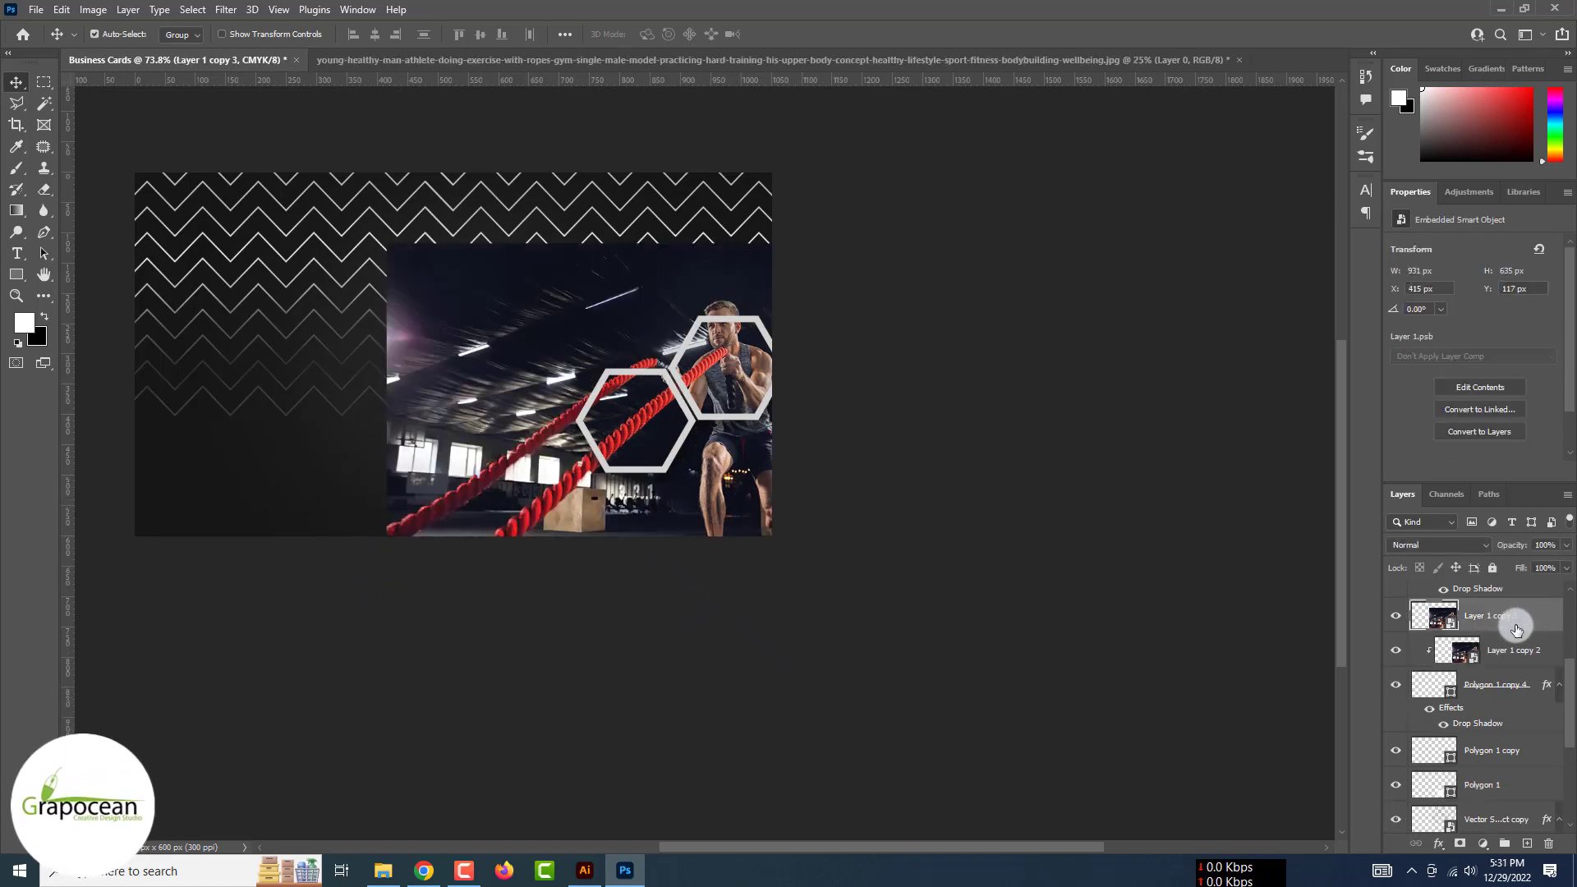
{"action": "left_click_drag", "start_coordinate": [1517, 629], "coordinate": [1514, 737]}
{"action": "right_click", "coordinate": [1521, 720]}
{"action": "left_click", "coordinate": [1402, 514]}
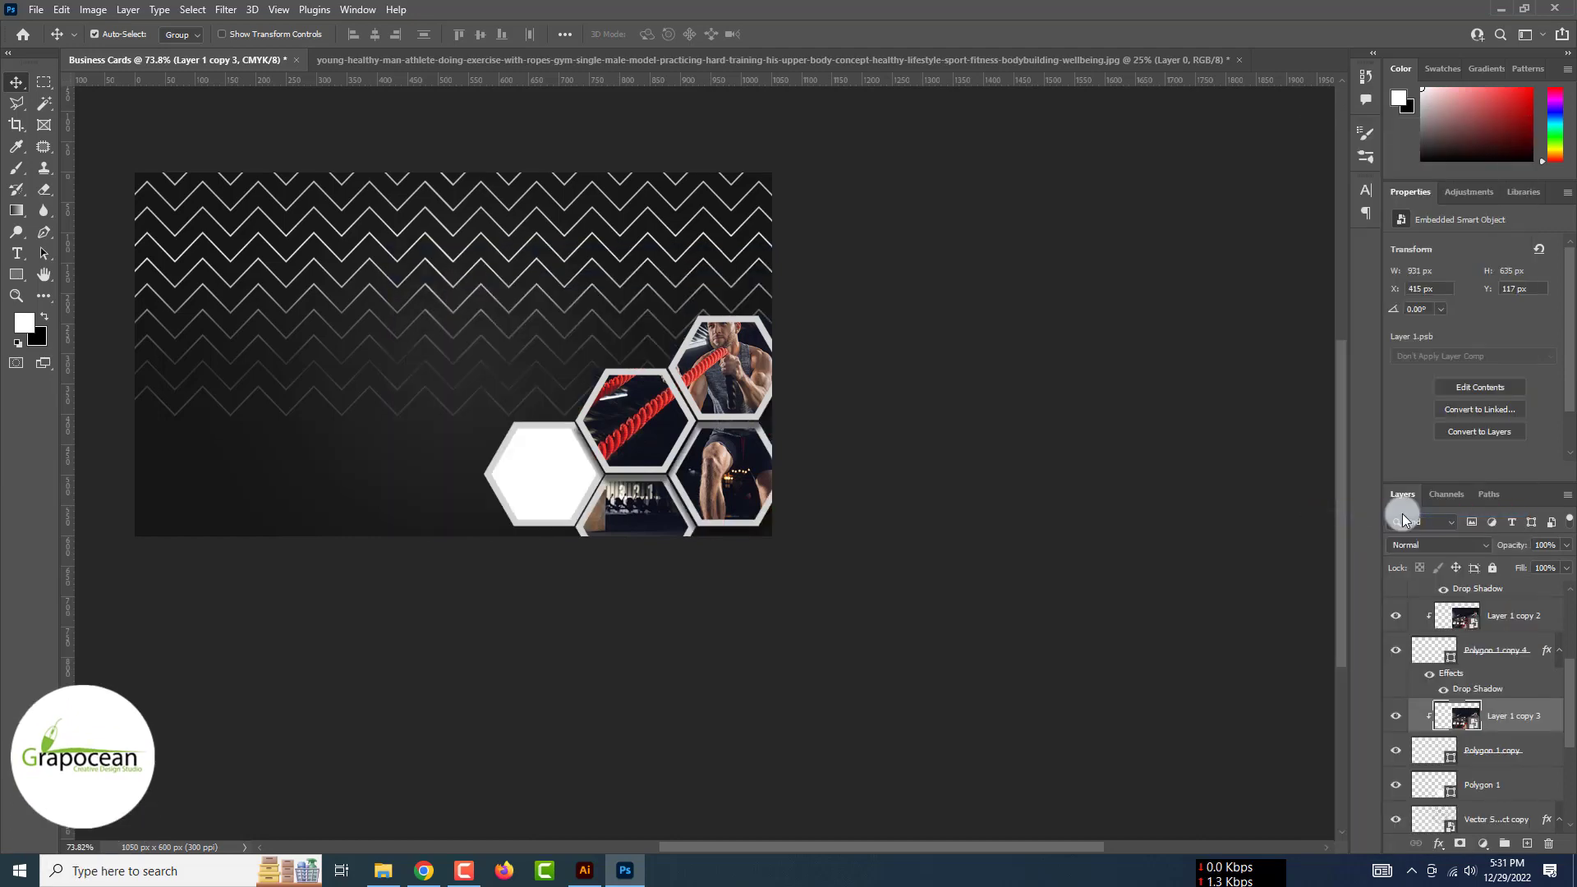
{"action": "key", "text": "ctrl+j"}
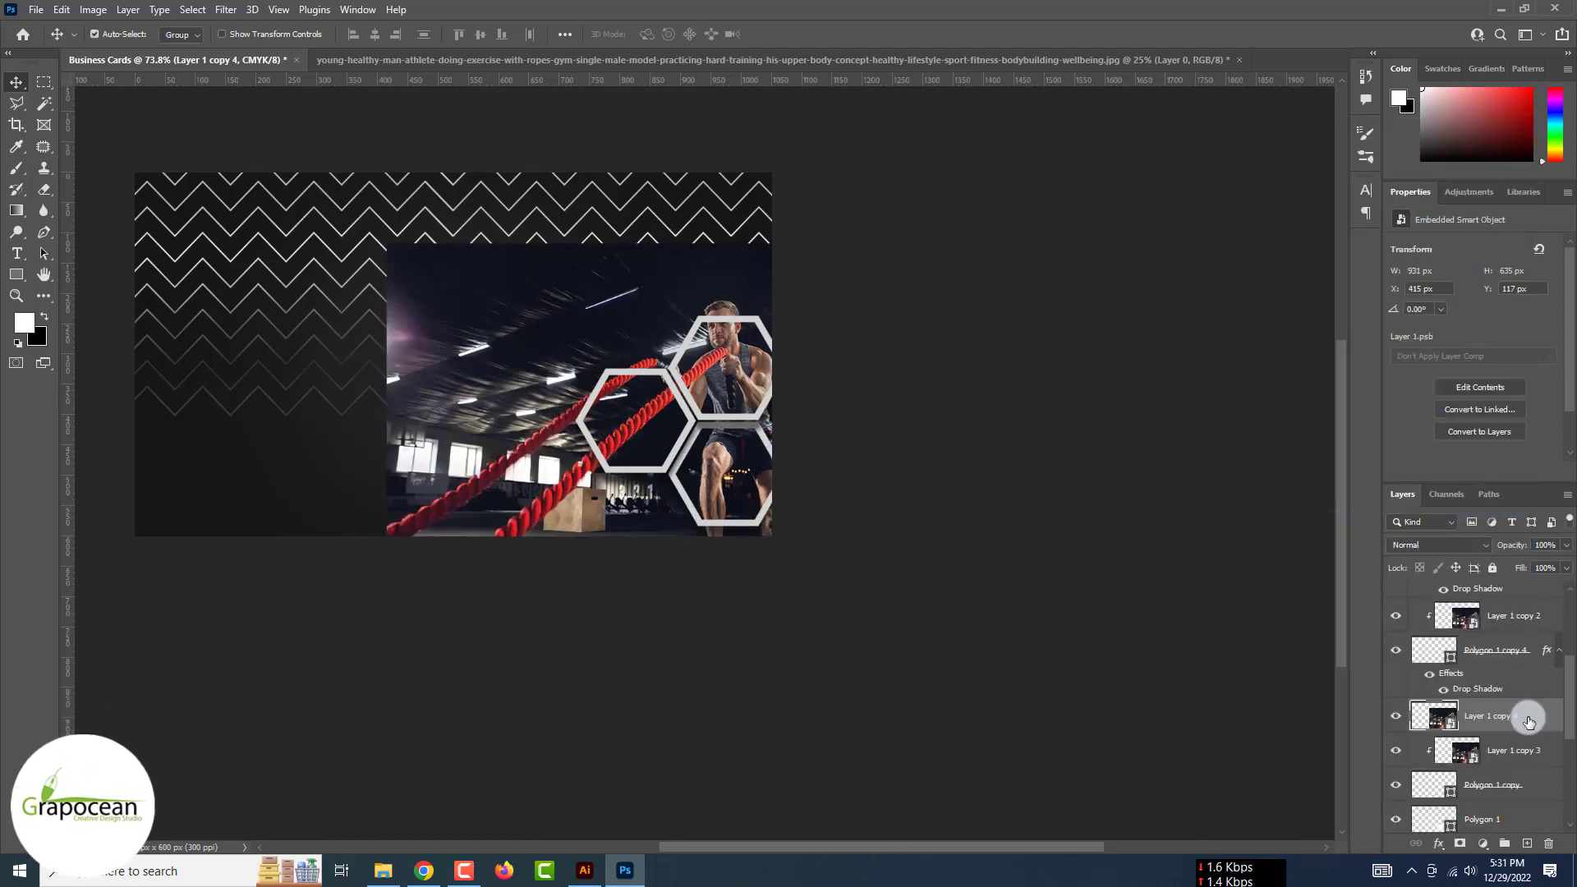
{"action": "left_click_drag", "start_coordinate": [1525, 718], "coordinate": [1517, 797]}
{"action": "right_click", "coordinate": [1526, 771]}
{"action": "left_click", "coordinate": [1415, 428]}
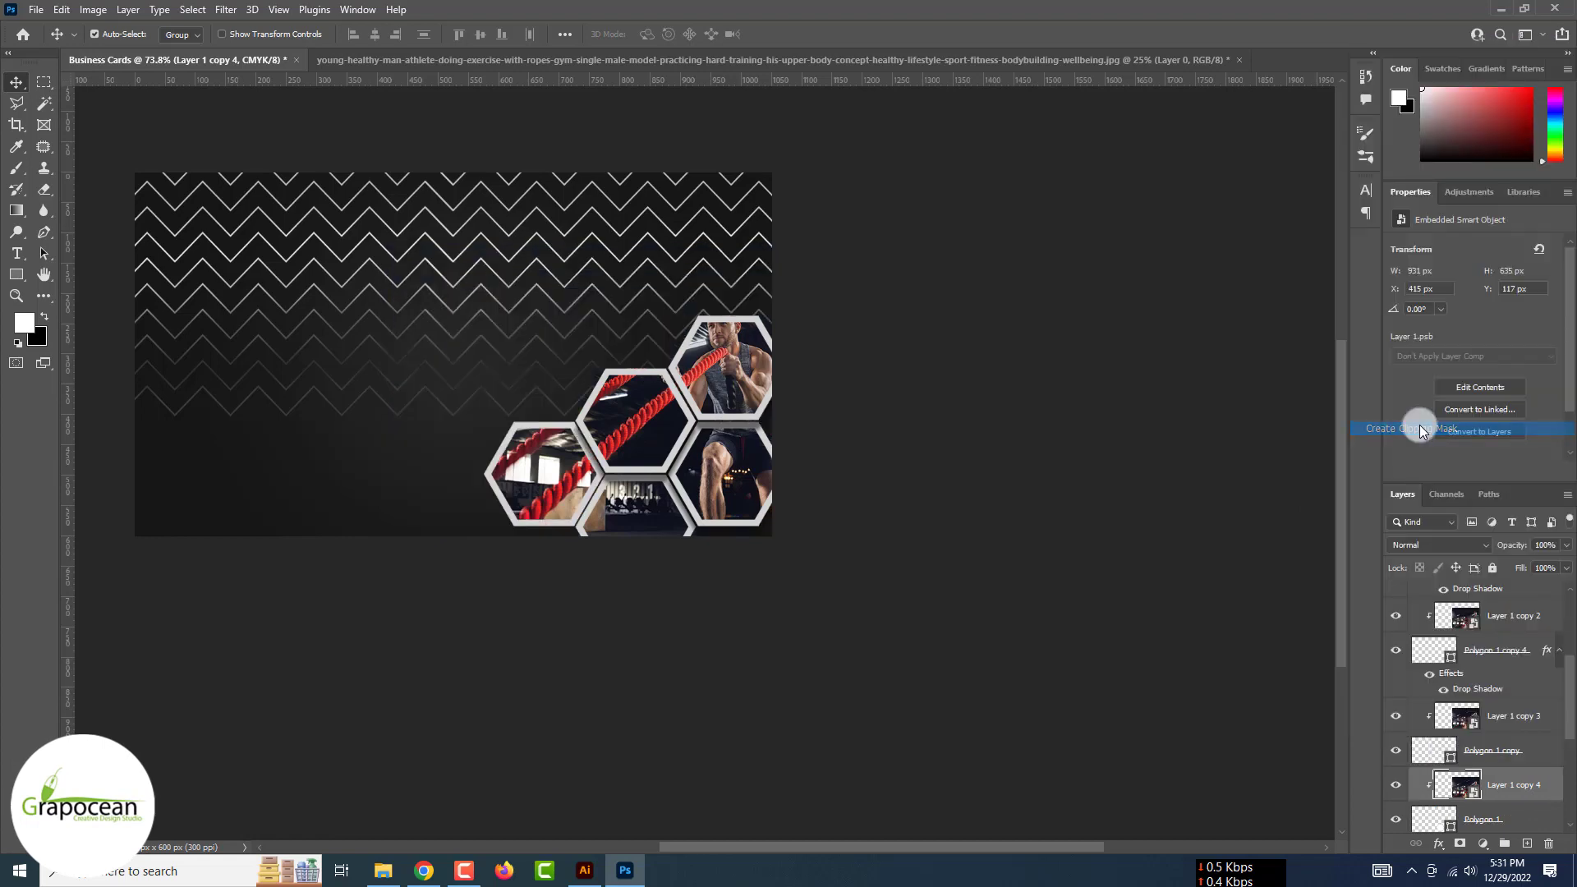
{"action": "key", "text": "ctrl+minus"}
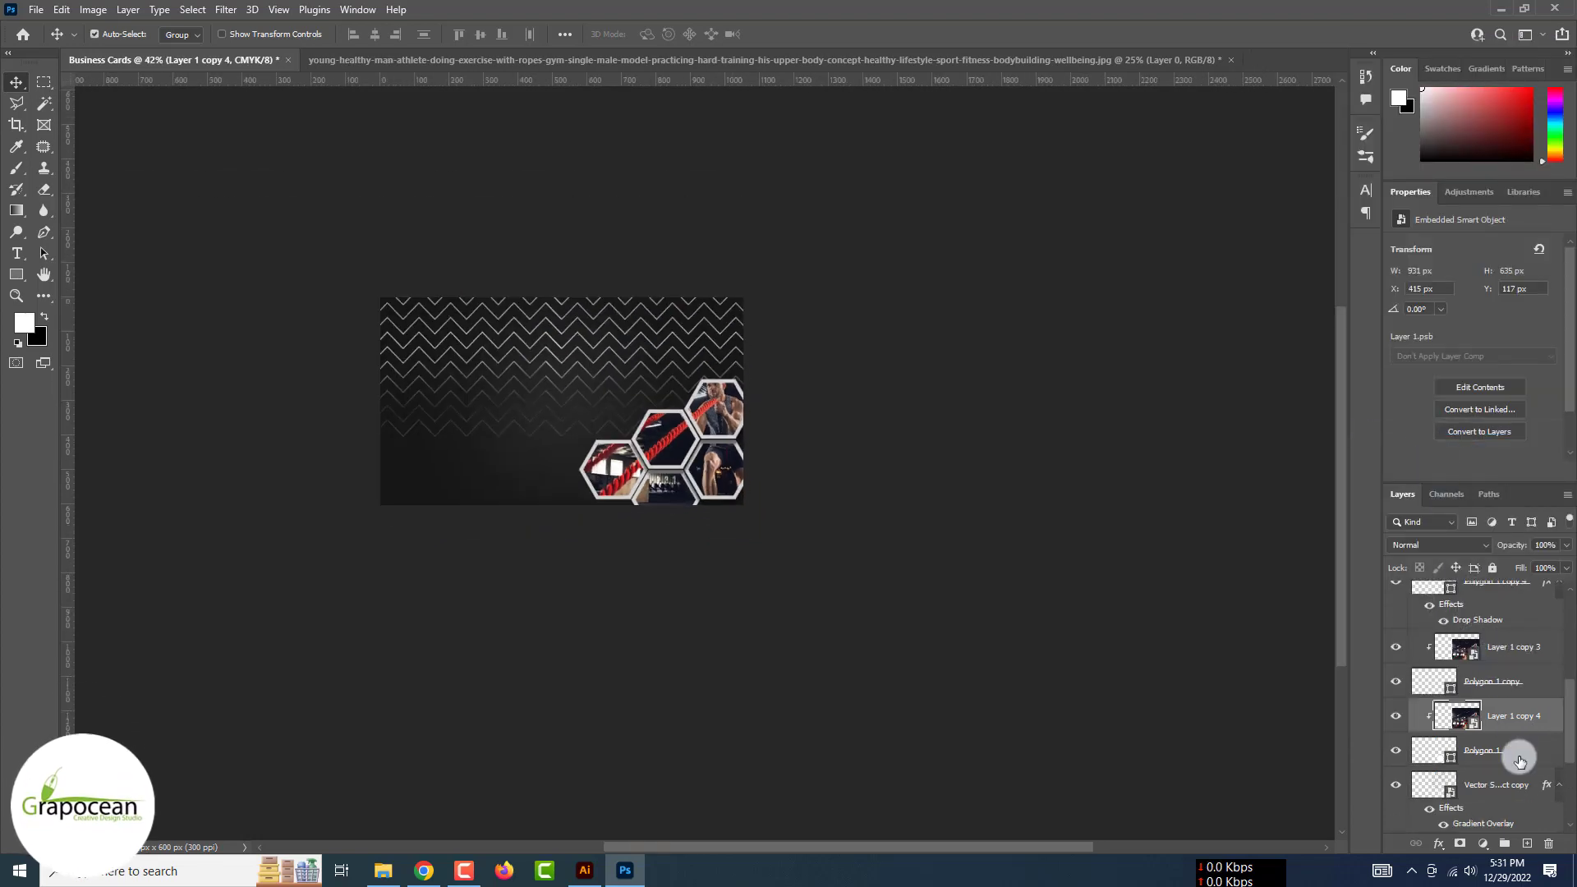
{"action": "left_click", "coordinate": [1520, 760]}
{"action": "scroll", "coordinate": [1519, 761], "scroll_direction": "up", "scroll_amount": 5}
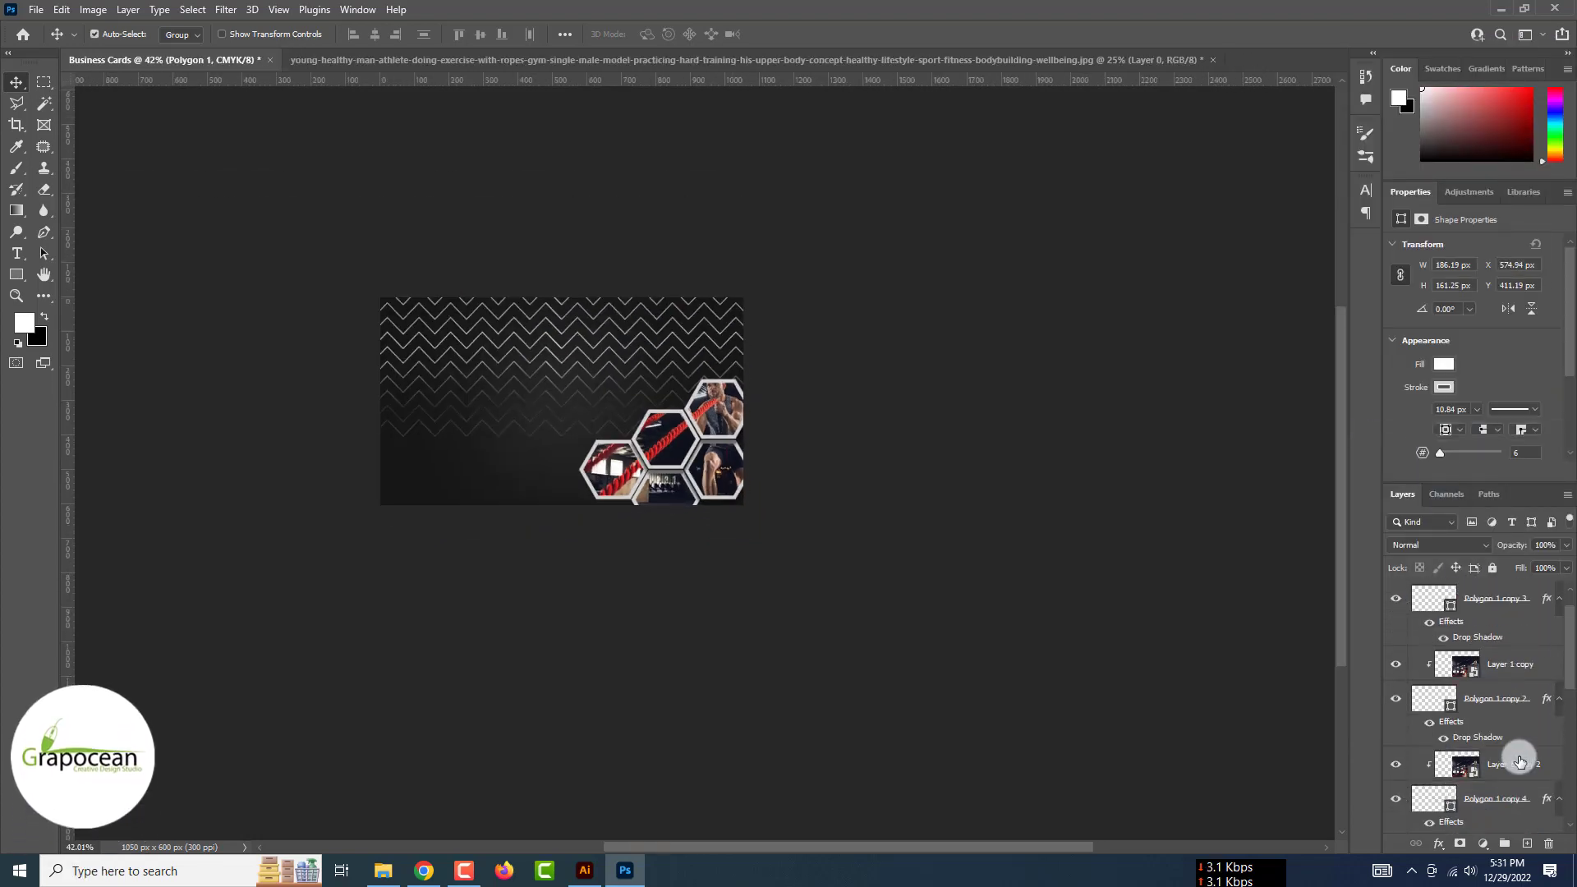
{"action": "scroll", "coordinate": [1521, 664], "scroll_direction": "up", "scroll_amount": 1}
Scale the photo hexagon cluster up to about 132% and nudge it down-right
{"action": "left_click", "coordinate": [1521, 608], "text": "shift"}
{"action": "key", "text": "ctrl+t"}
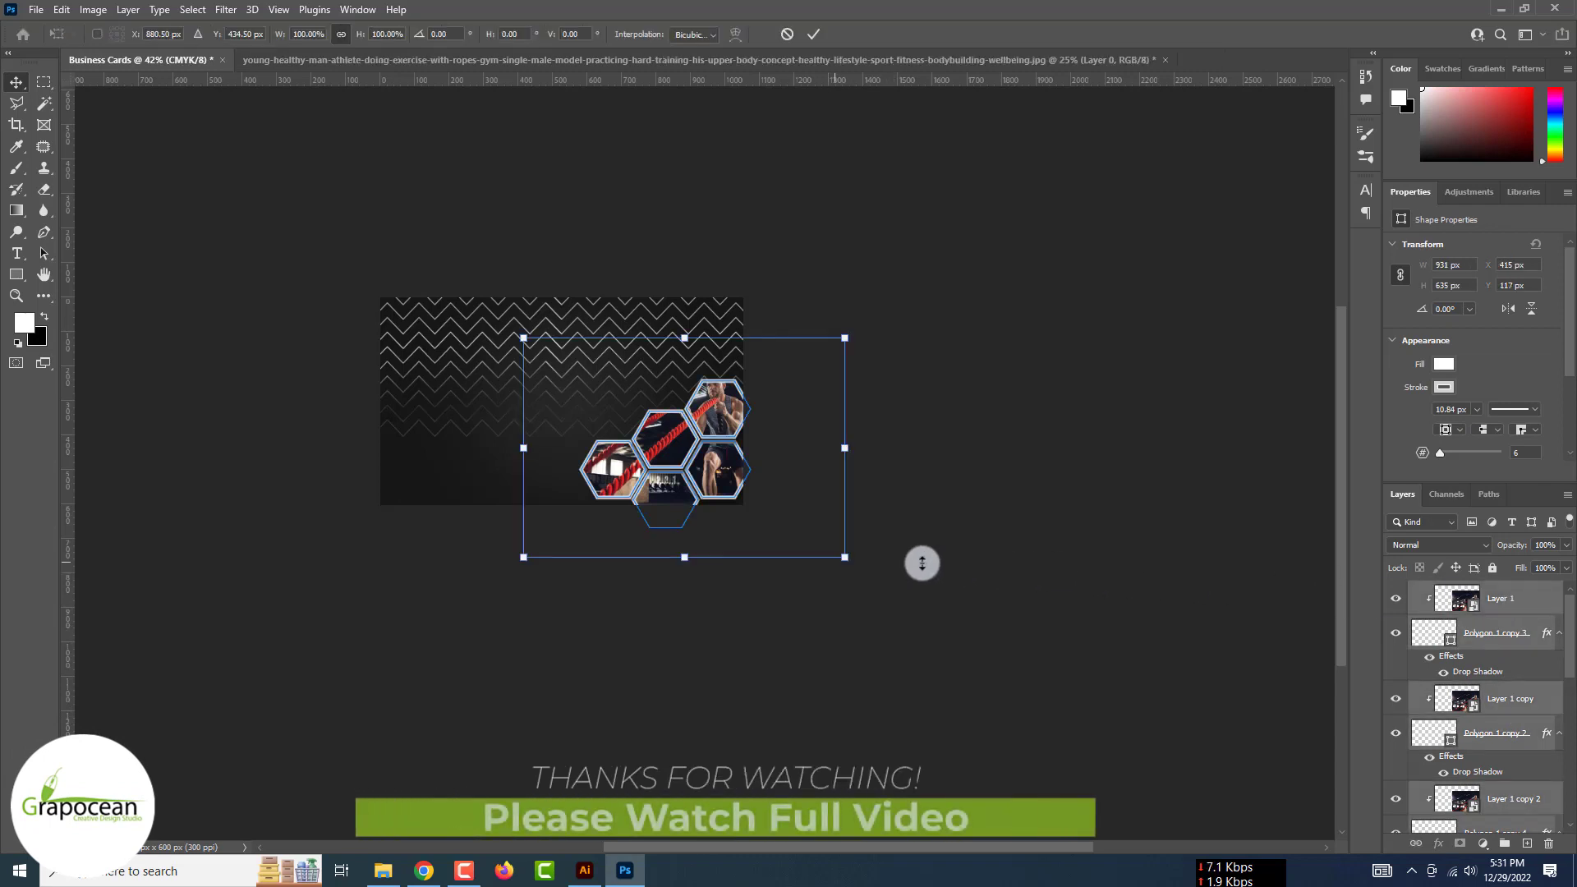
{"action": "left_click_drag", "start_coordinate": [845, 557], "coordinate": [894, 521]}
{"action": "left_click_drag", "start_coordinate": [703, 508], "coordinate": [708, 519]}
{"action": "left_click", "coordinate": [813, 33]}
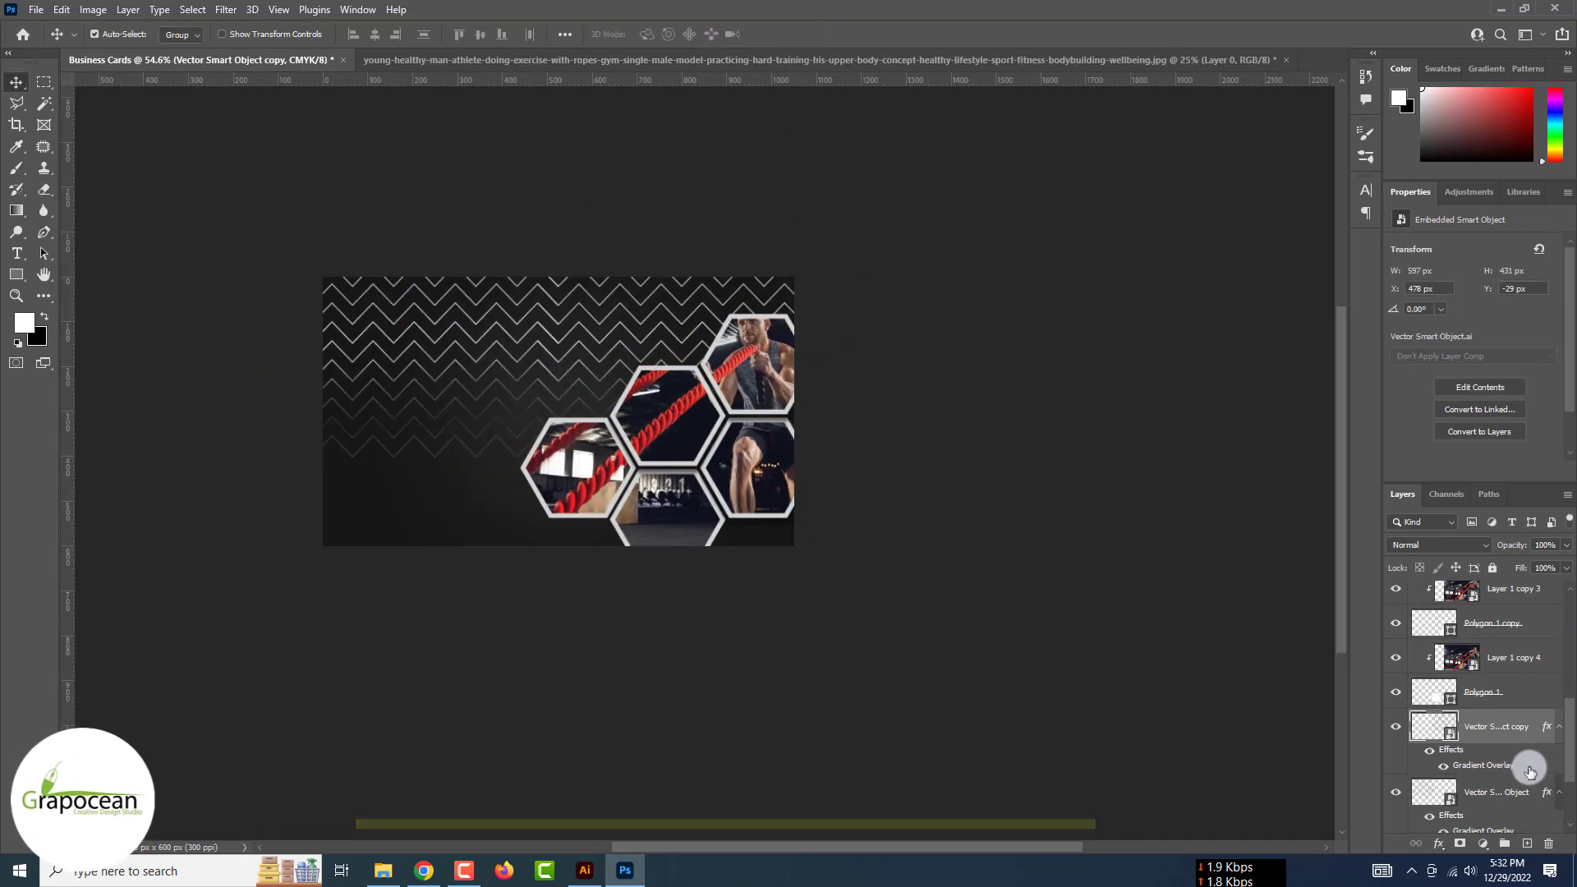
Rotate both zigzag pattern layers -90° into vertical stripes and move them down
{"action": "left_click", "coordinate": [1495, 692]}
{"action": "left_click", "coordinate": [1549, 755], "text": "shift"}
{"action": "key", "text": "ctrl+t"}
{"action": "left_click_drag", "start_coordinate": [979, 700], "coordinate": [593, 308]}
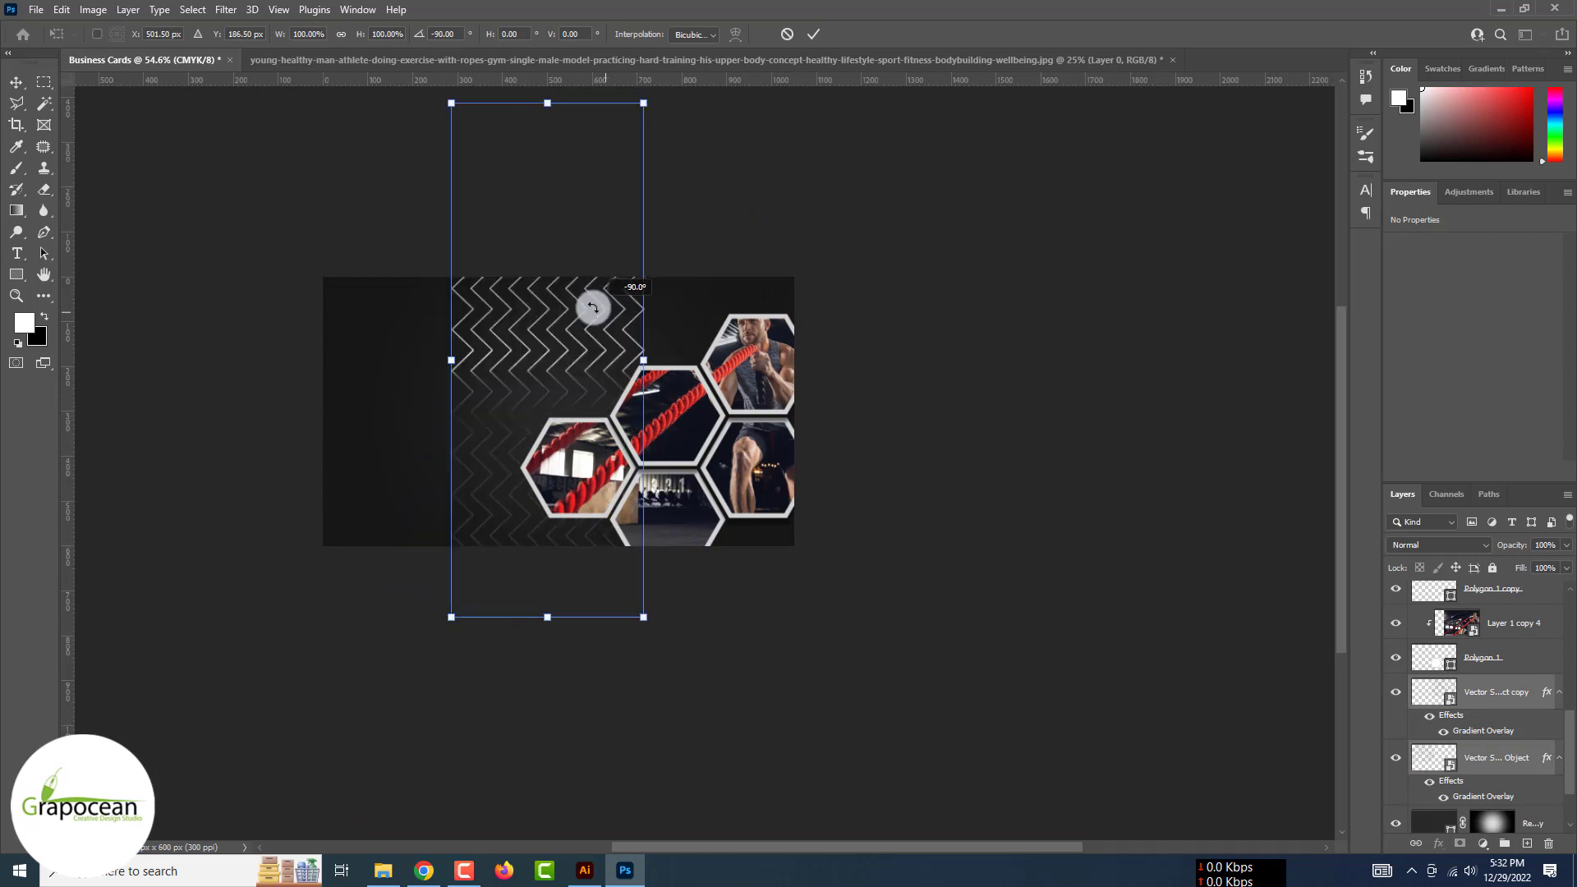
{"action": "left_click_drag", "start_coordinate": [545, 355], "coordinate": [475, 532]}
Commit the zigzag rotation, then add the cardholder's name as white text at the upper left
{"action": "left_click", "coordinate": [814, 34]}
{"action": "scroll", "coordinate": [555, 454], "scroll_direction": "down", "scroll_amount": 1}
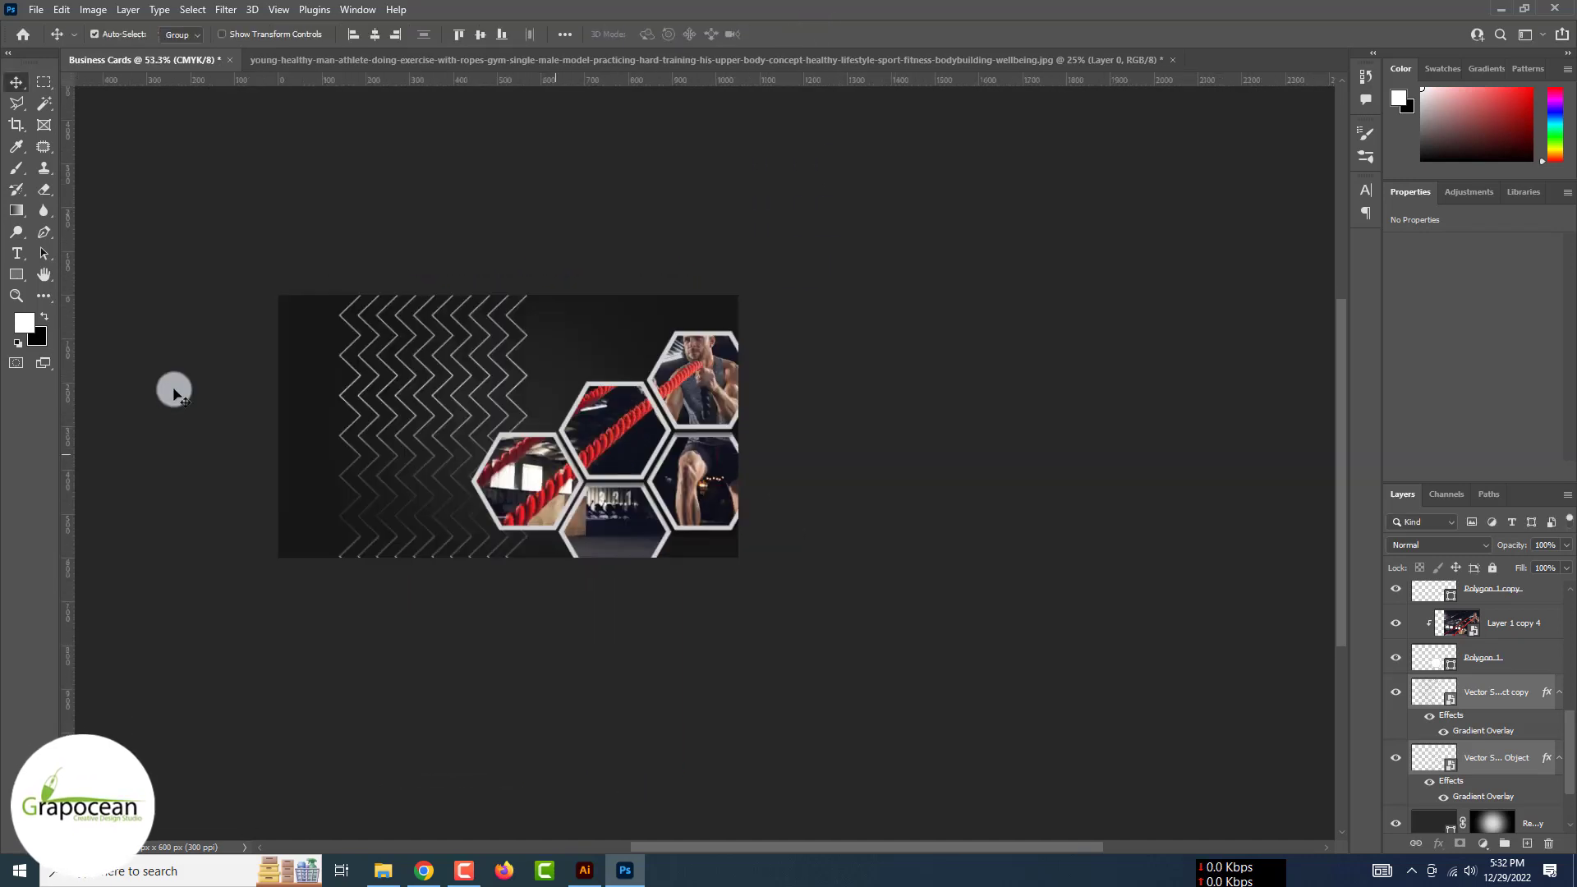
{"action": "left_click", "coordinate": [18, 254]}
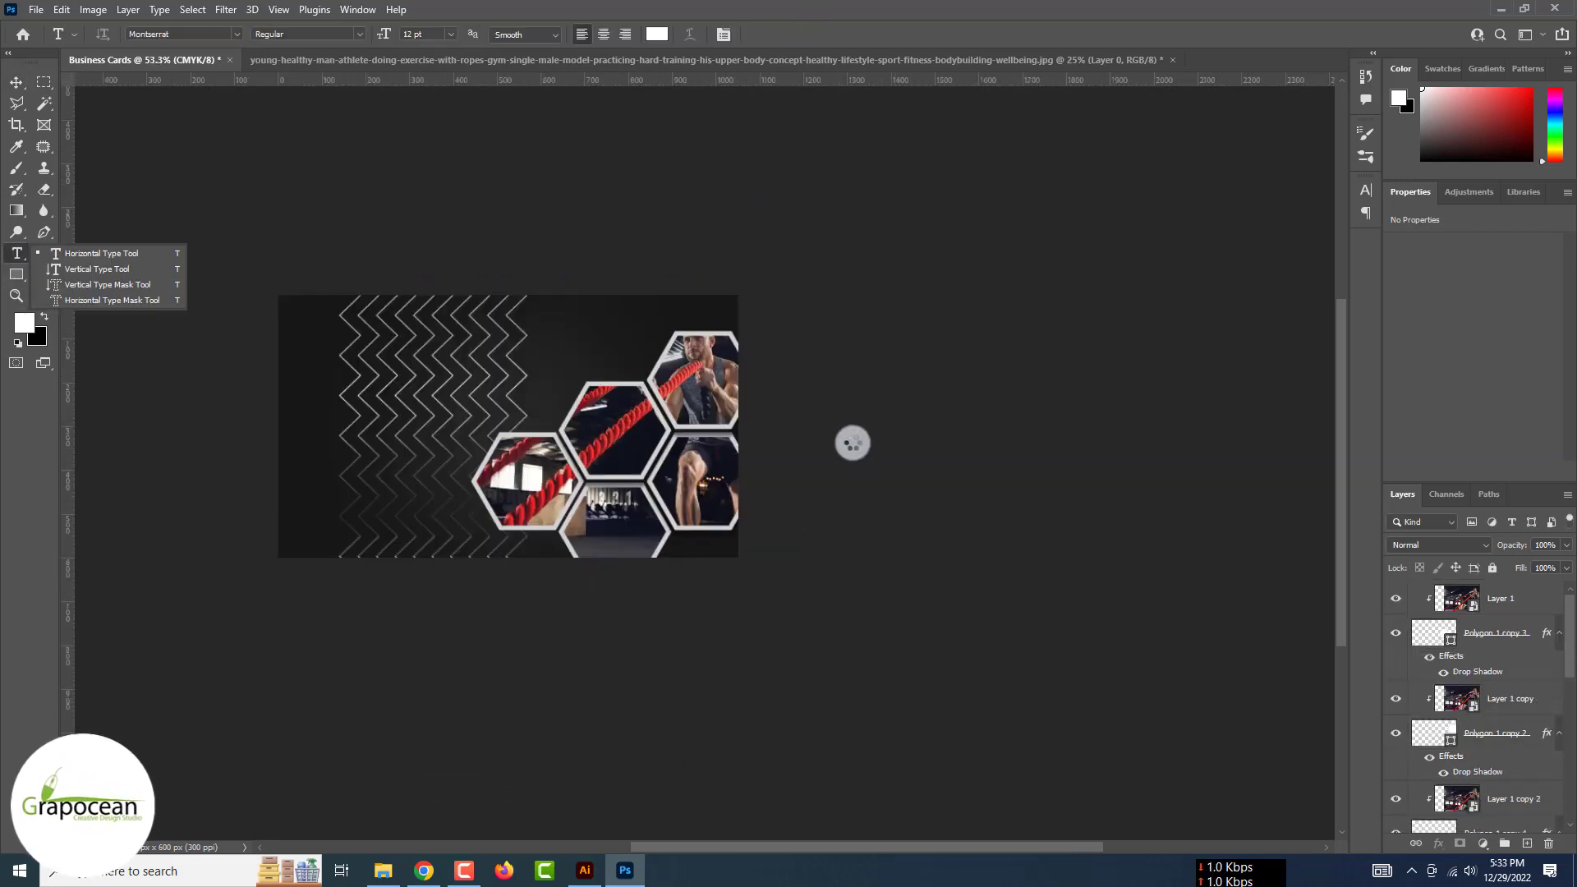
{"action": "left_click", "coordinate": [1526, 598]}
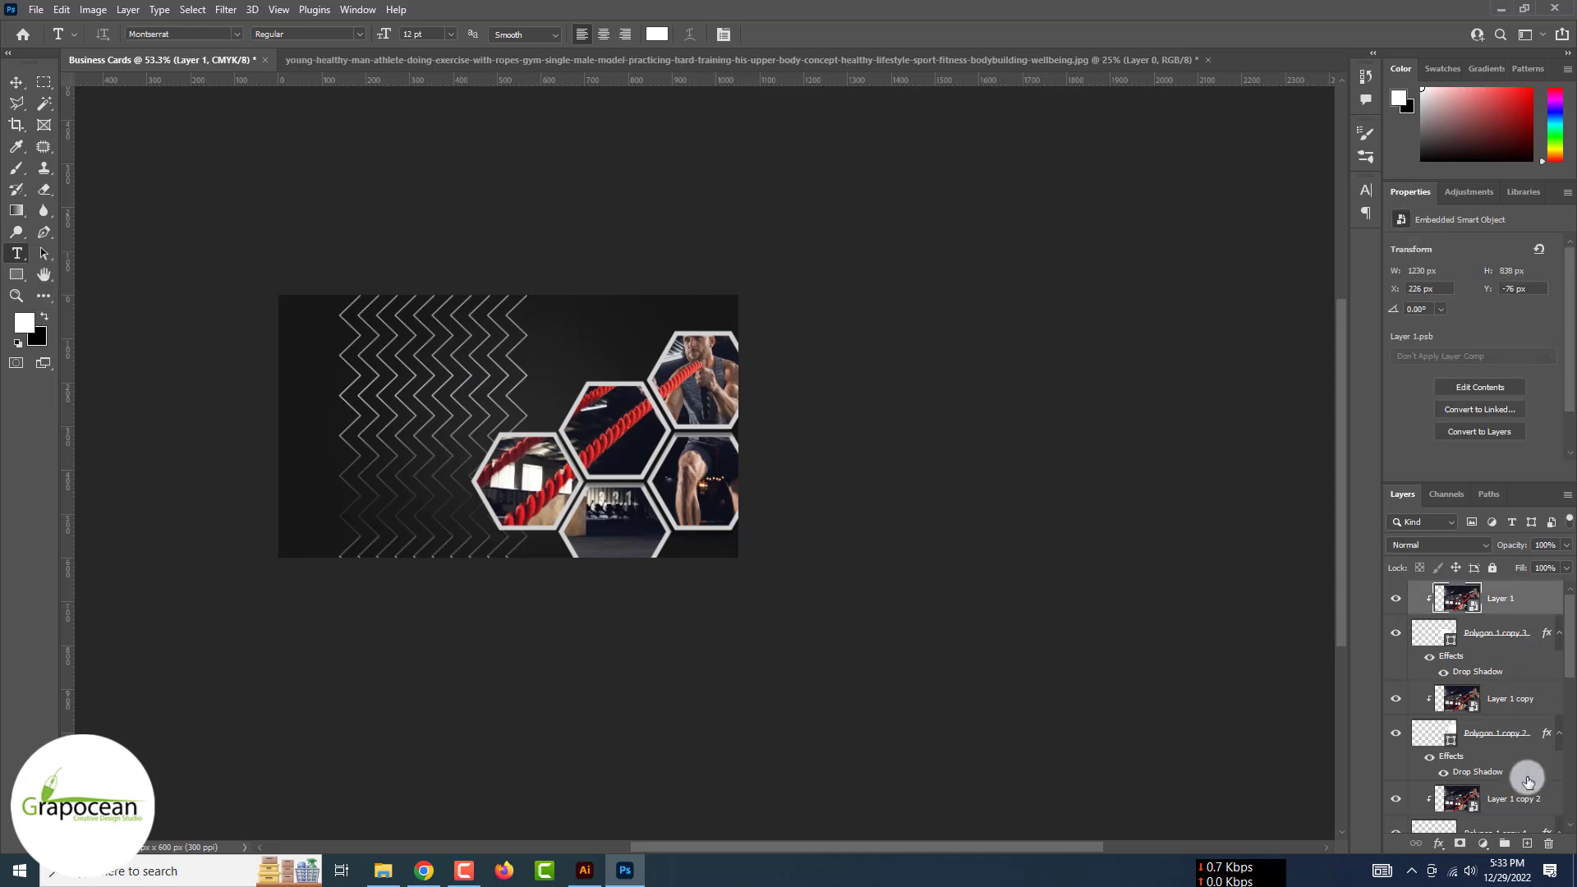
{"action": "left_click", "coordinate": [570, 358]}
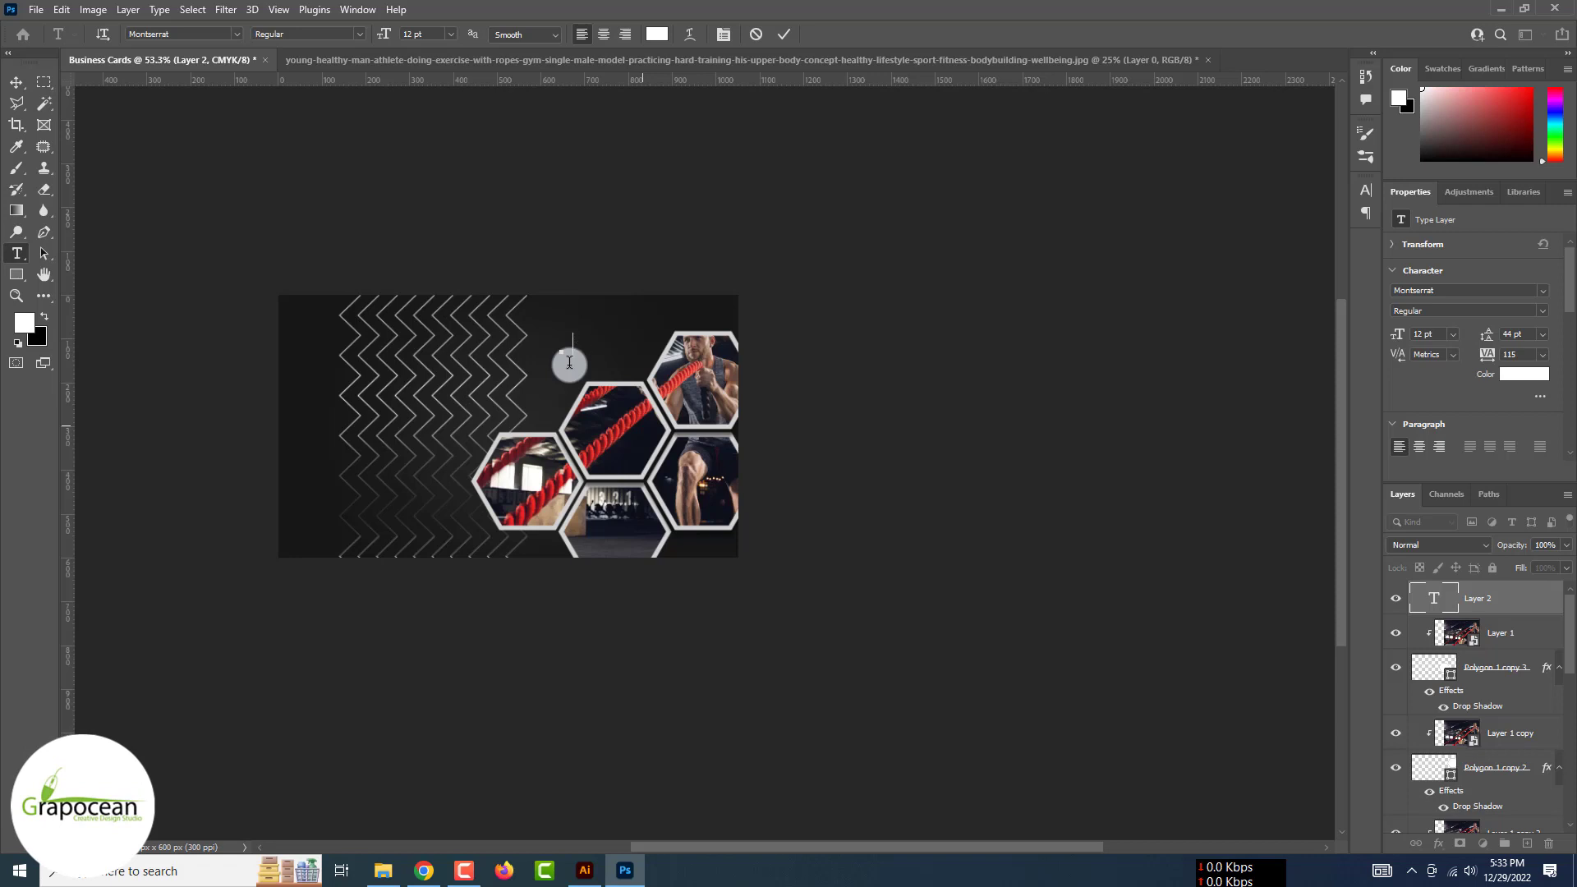
{"action": "key", "text": "BackSpace"}
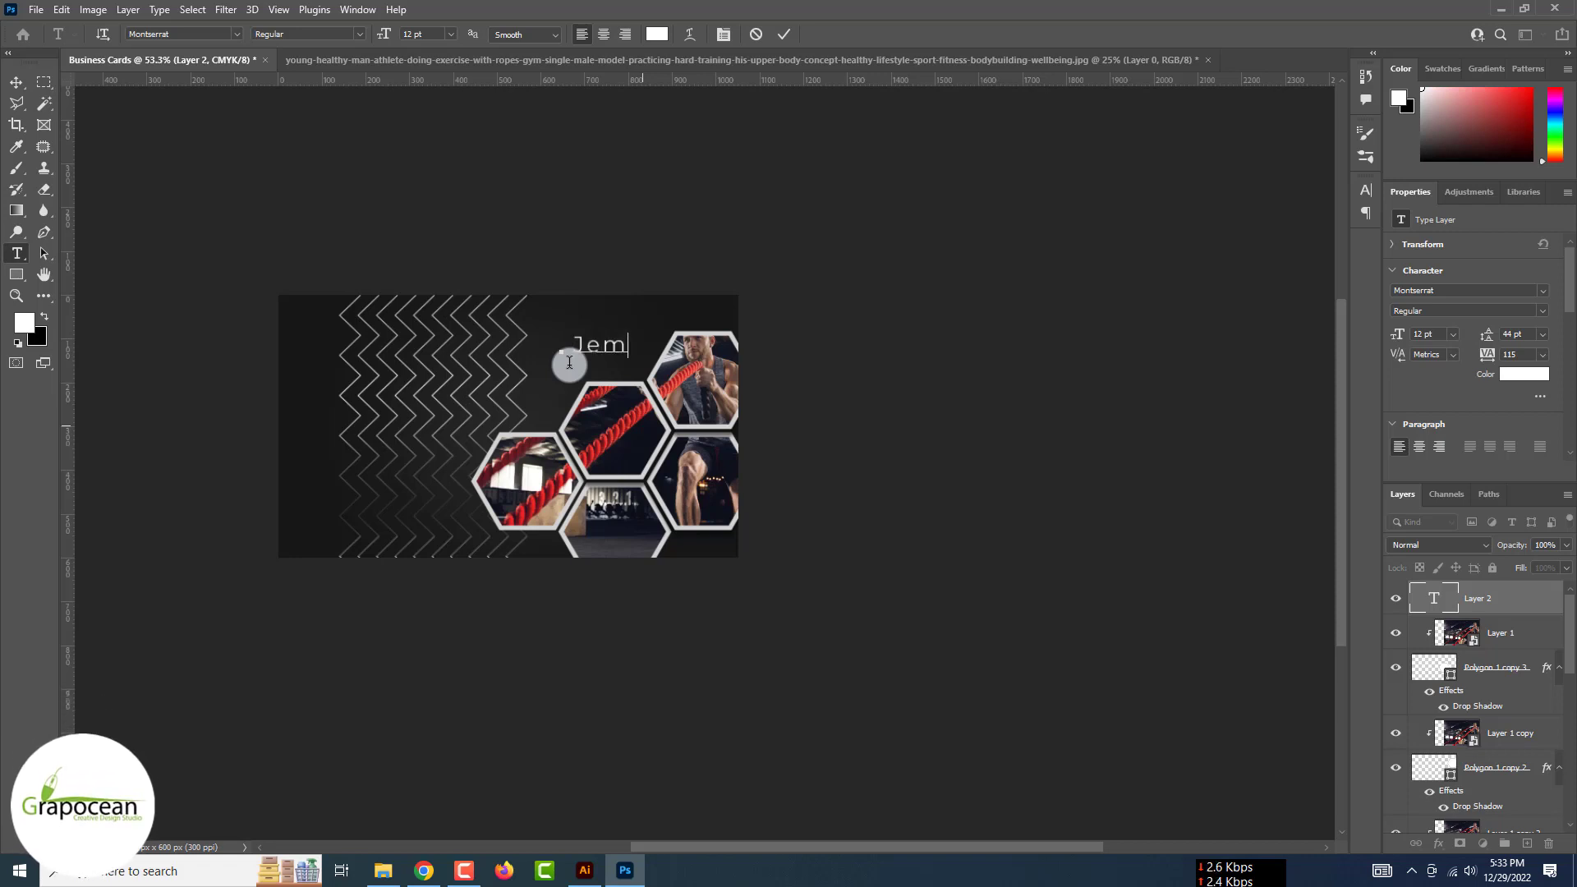
{"action": "type", "text": "Jes"}
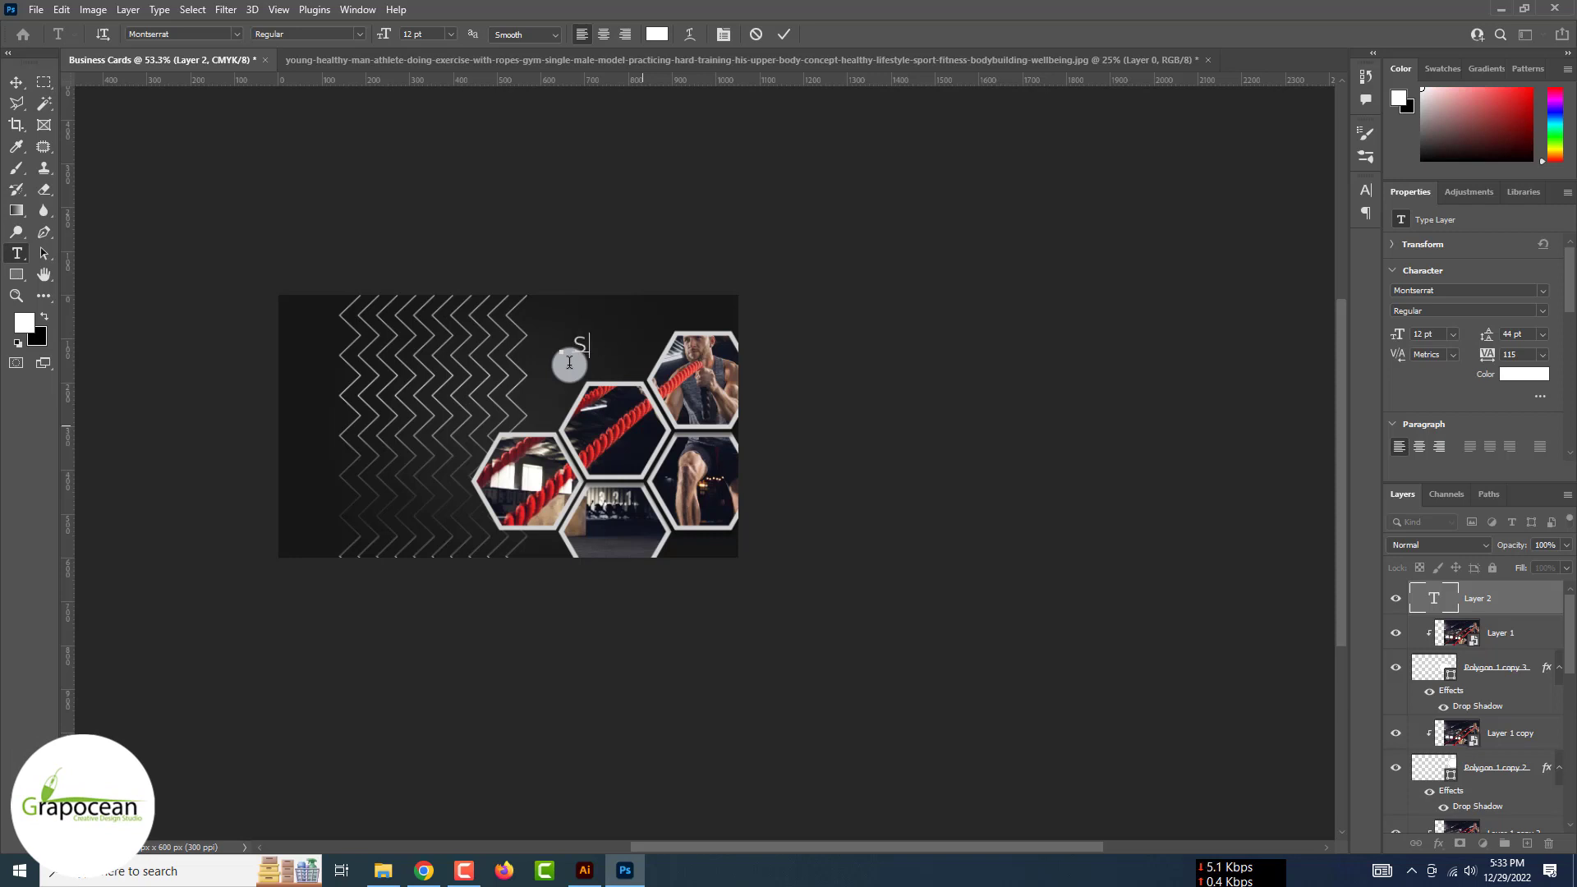
{"action": "key", "text": "BackSpace"}
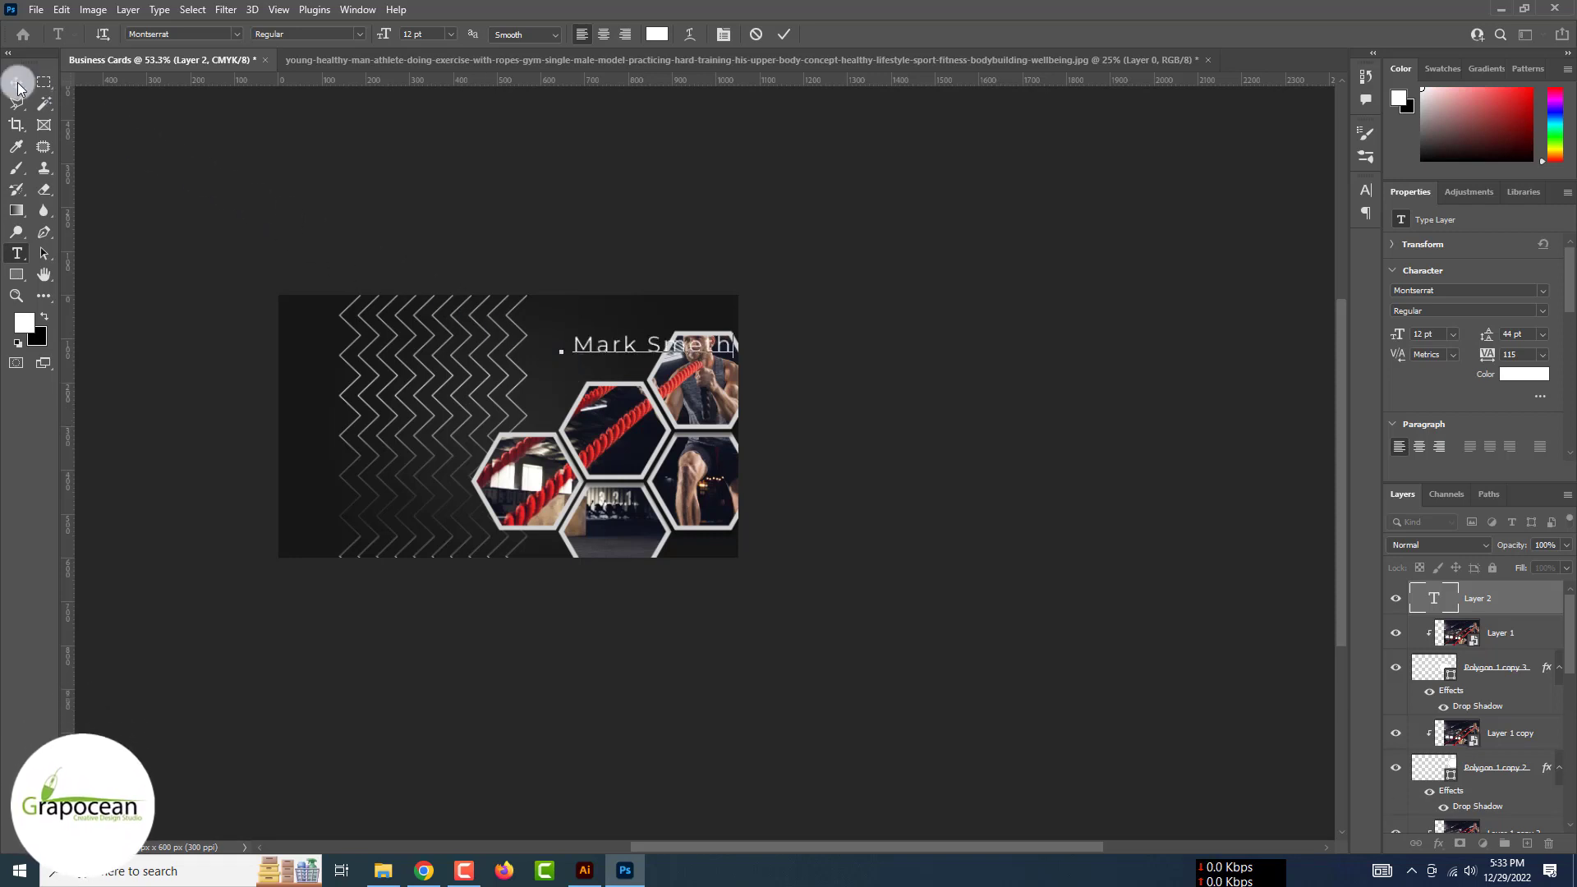
{"action": "left_click_drag", "start_coordinate": [632, 339], "coordinate": [566, 327]}
{"action": "mouse_move", "coordinate": [406, 330]}
{"action": "left_mouse_down"}
{"action": "mouse_move", "coordinate": [558, 314]}
{"action": "mouse_move", "coordinate": [386, 337]}
{"action": "left_mouse_up"}
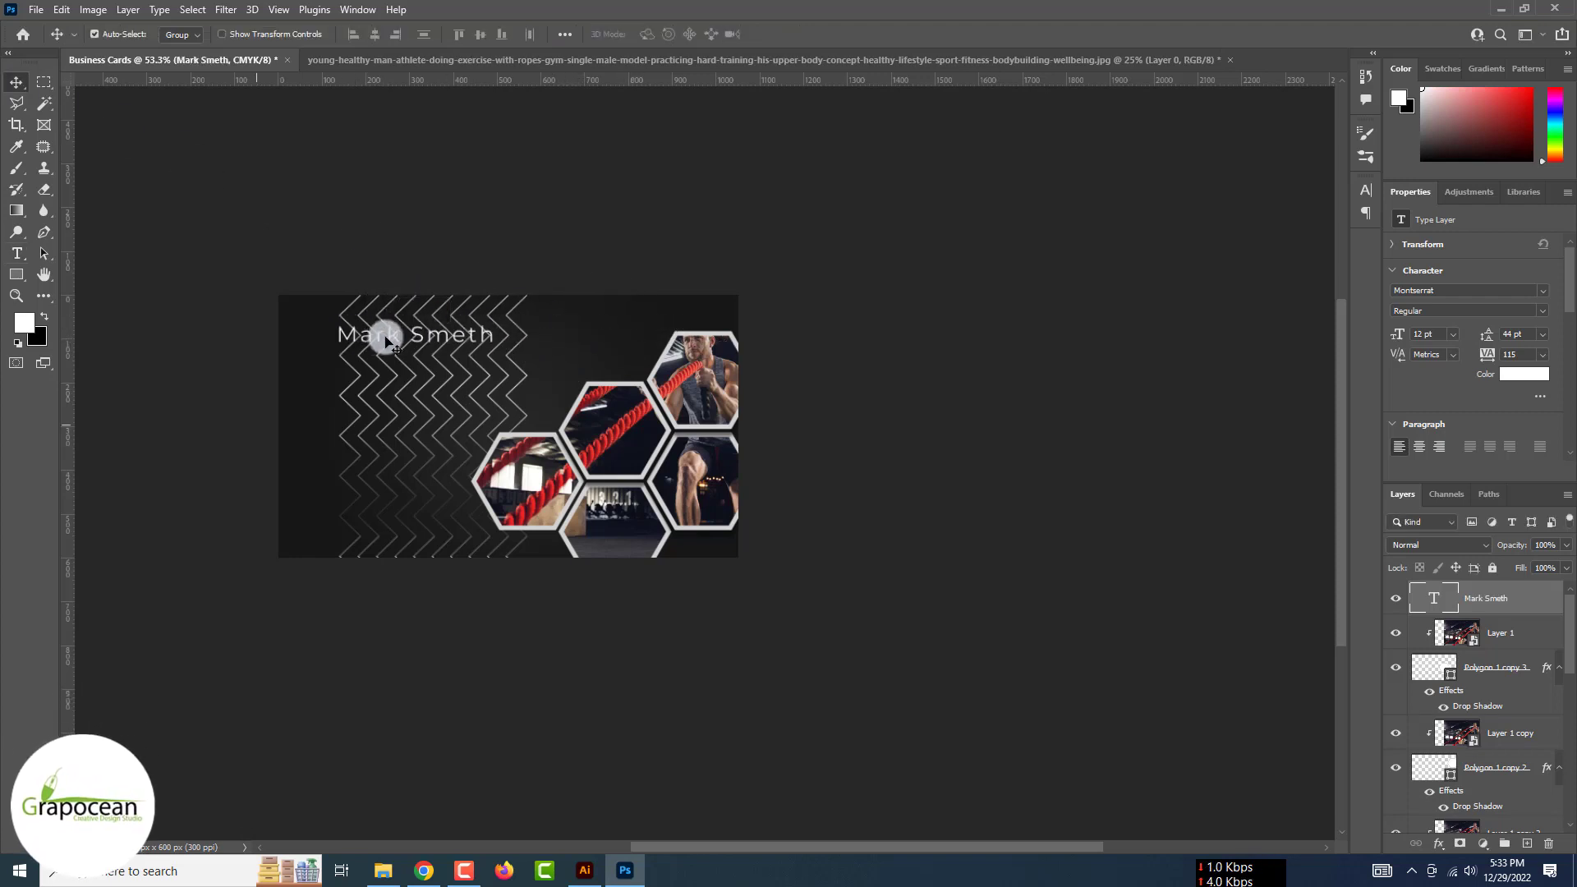
{"action": "scroll", "coordinate": [1504, 766], "scroll_direction": "down", "scroll_amount": 5}
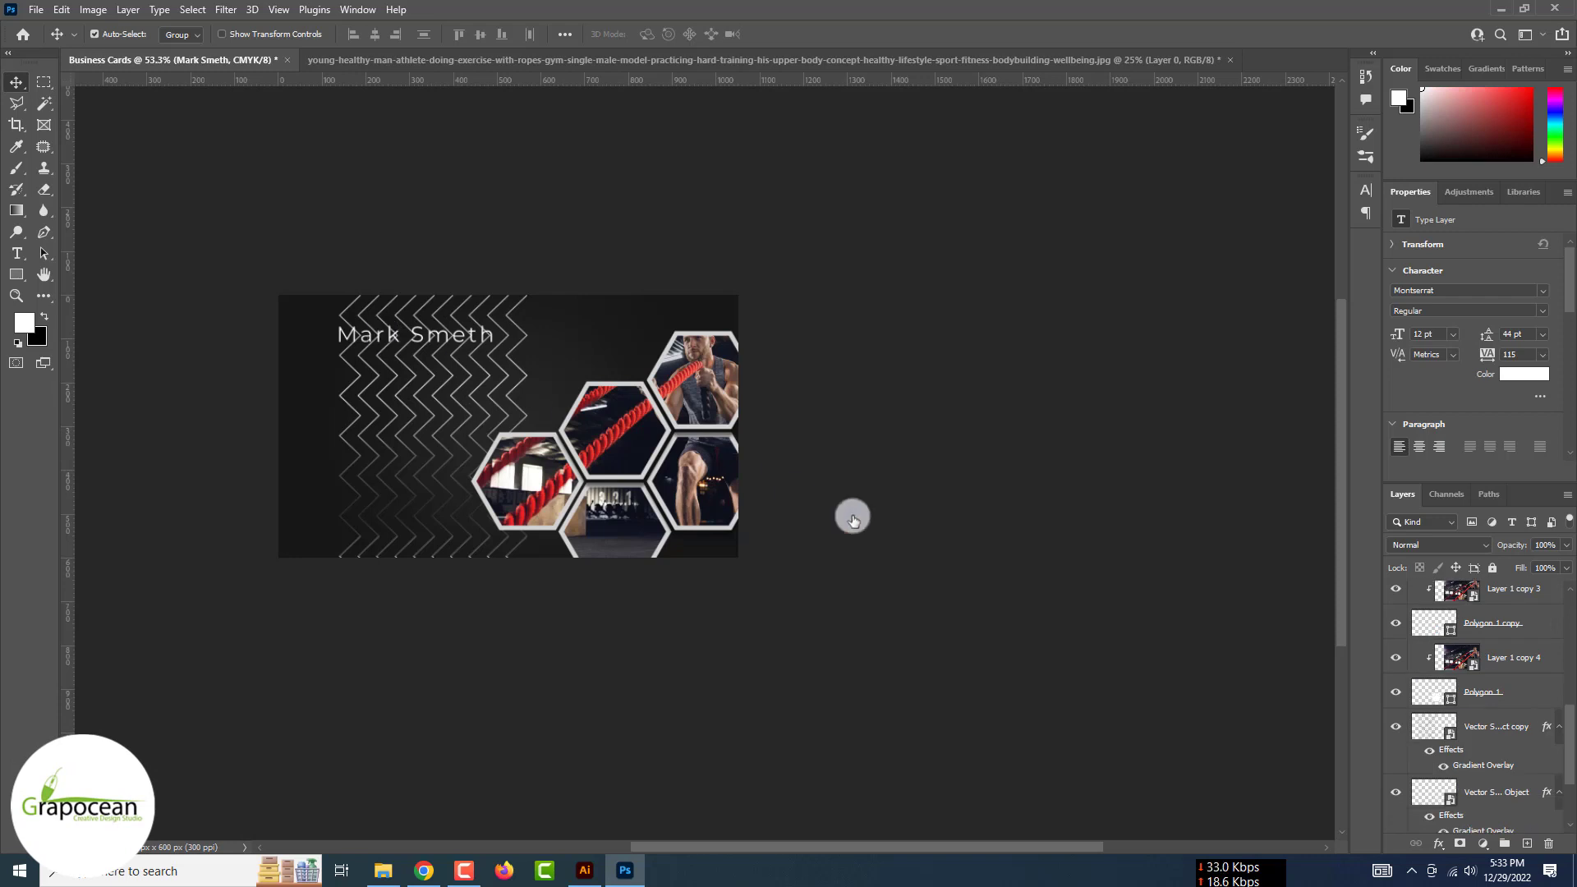
Rotate the zigzag layer -90° to horizontal, shrink it to about 47%, and place it at left
{"action": "left_click", "coordinate": [1503, 768]}
{"action": "key", "text": "ctrl+t"}
{"action": "mouse_move", "coordinate": [435, 428]}
{"action": "left_mouse_down"}
{"action": "mouse_move", "coordinate": [429, 514]}
{"action": "mouse_move", "coordinate": [391, 503]}
{"action": "mouse_move", "coordinate": [611, 487]}
{"action": "mouse_move", "coordinate": [648, 409]}
{"action": "mouse_move", "coordinate": [451, 422]}
{"action": "left_mouse_up"}
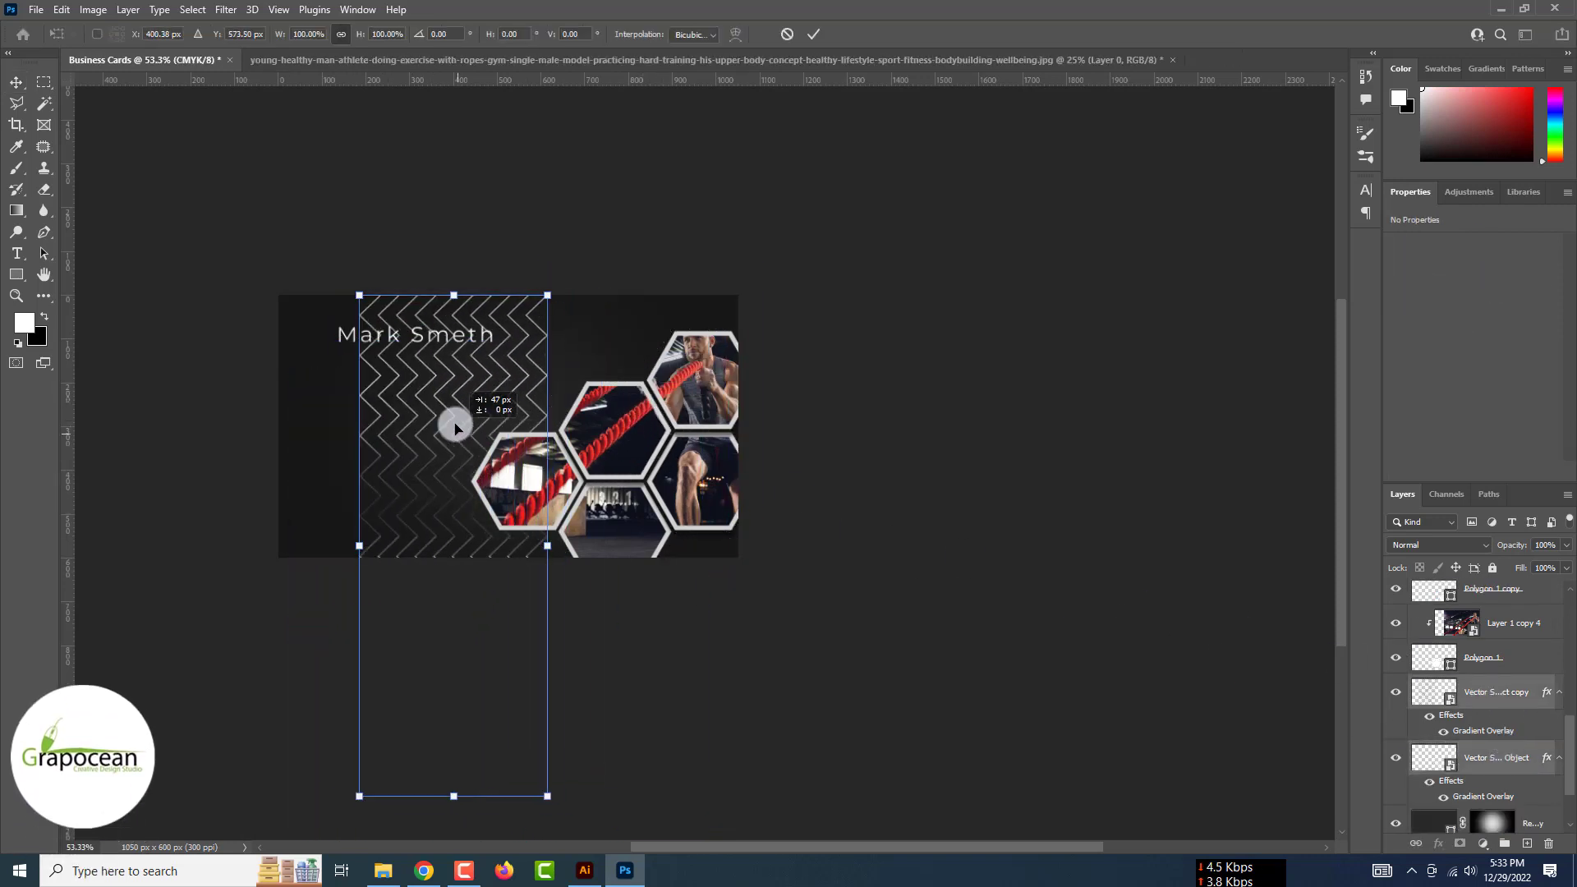
{"action": "left_click_drag", "start_coordinate": [505, 593], "coordinate": [575, 442]}
{"action": "left_click_drag", "start_coordinate": [506, 566], "coordinate": [352, 451]}
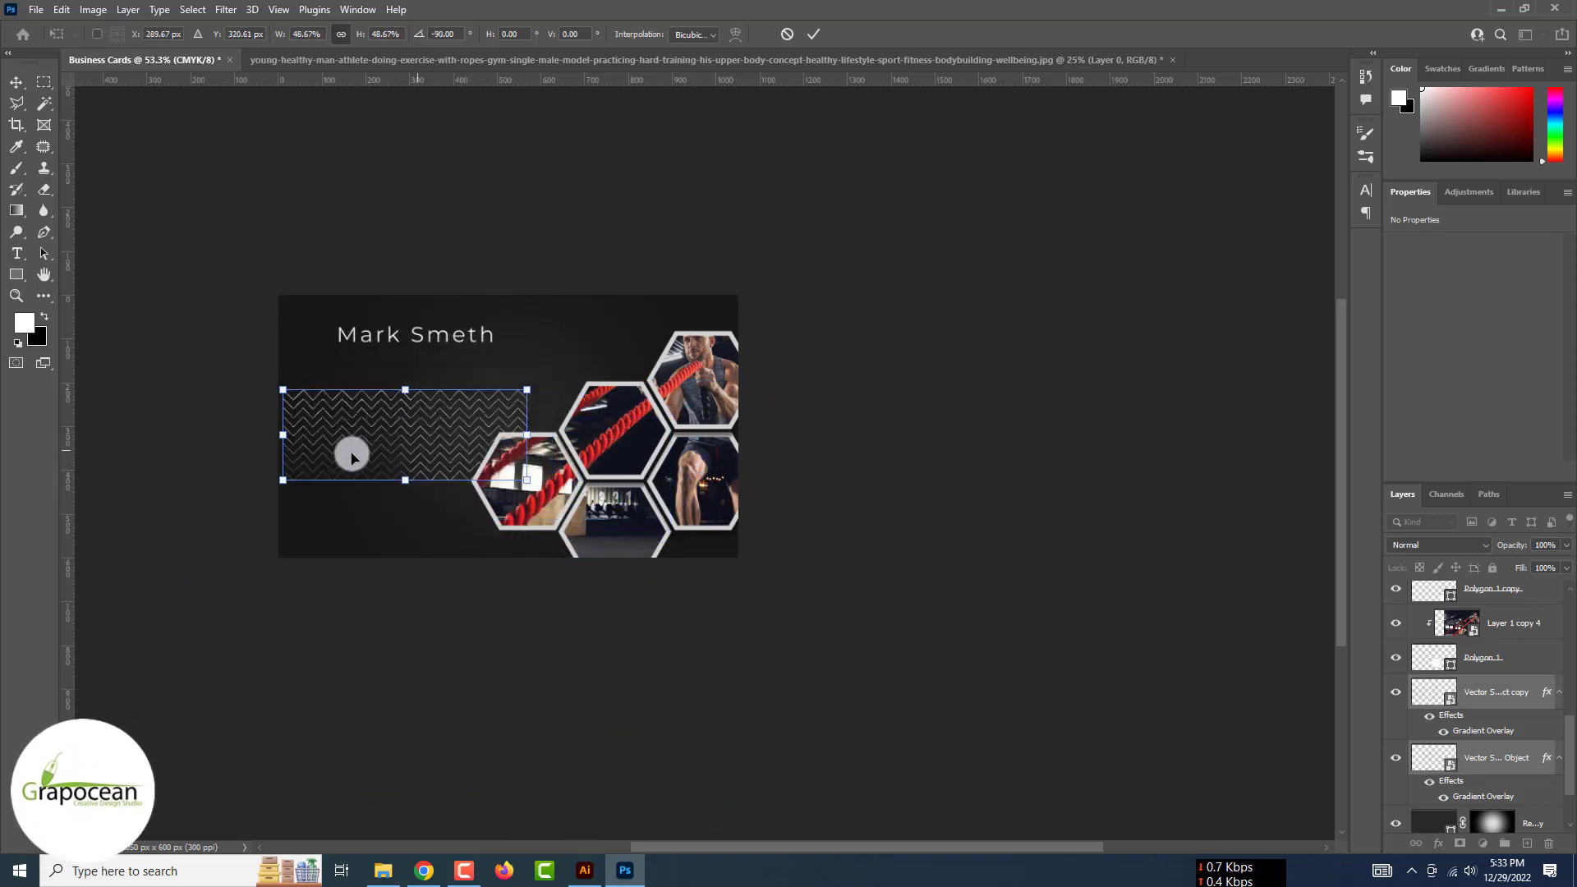
{"action": "left_click", "coordinate": [813, 34]}
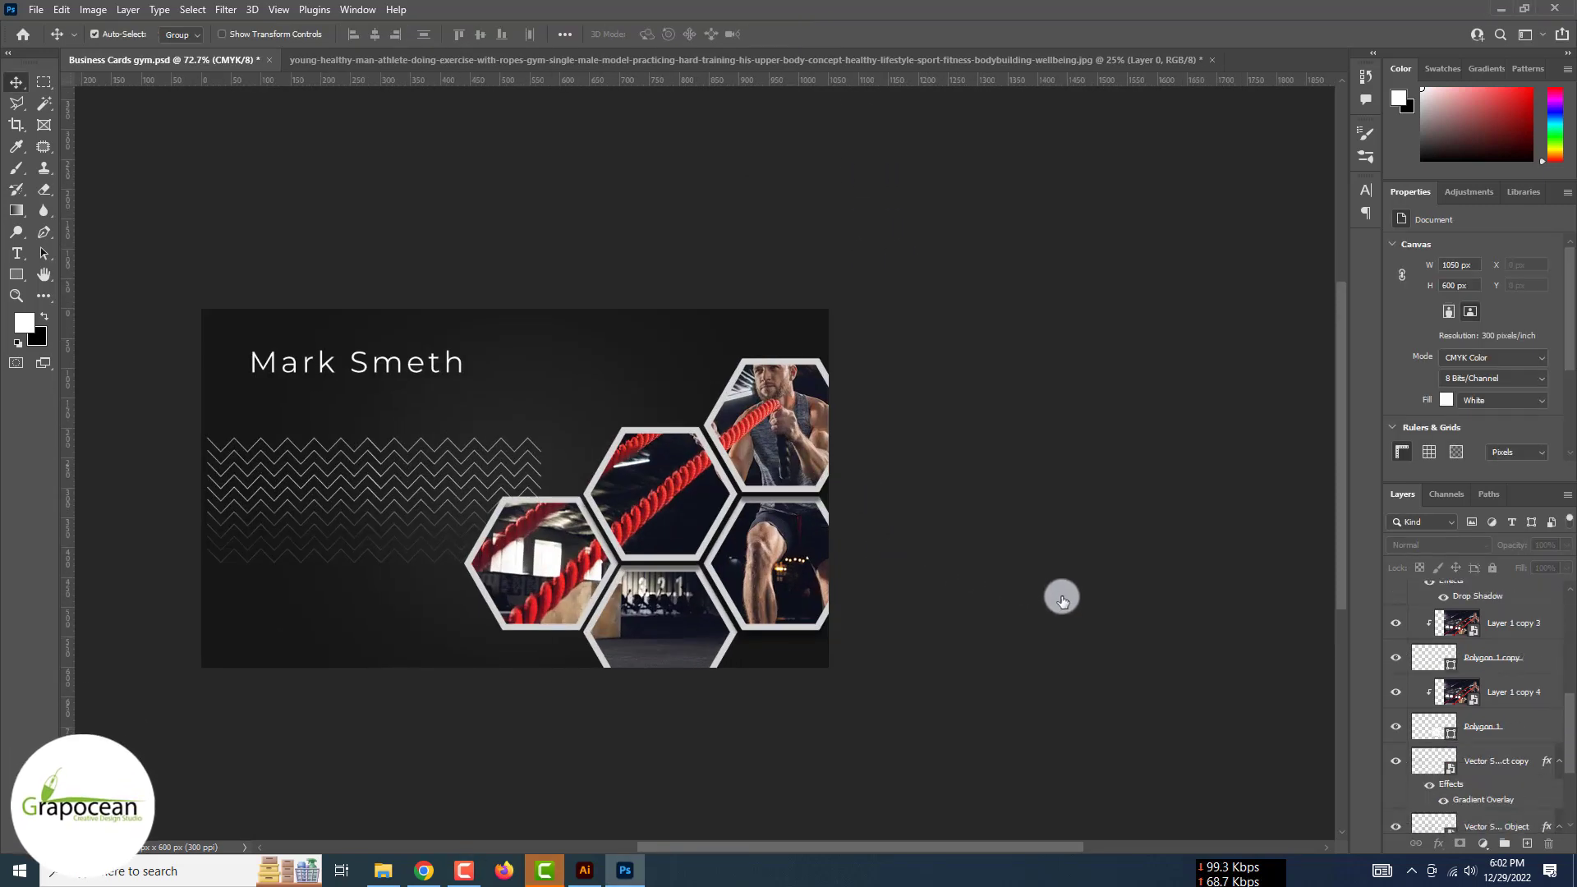
Convert the zigzag band layer to a smart object and shift it slightly right
{"action": "scroll", "coordinate": [1471, 699], "scroll_direction": "down", "scroll_amount": 5}
{"action": "left_click", "coordinate": [1509, 716]}
{"action": "right_click", "coordinate": [1510, 678]}
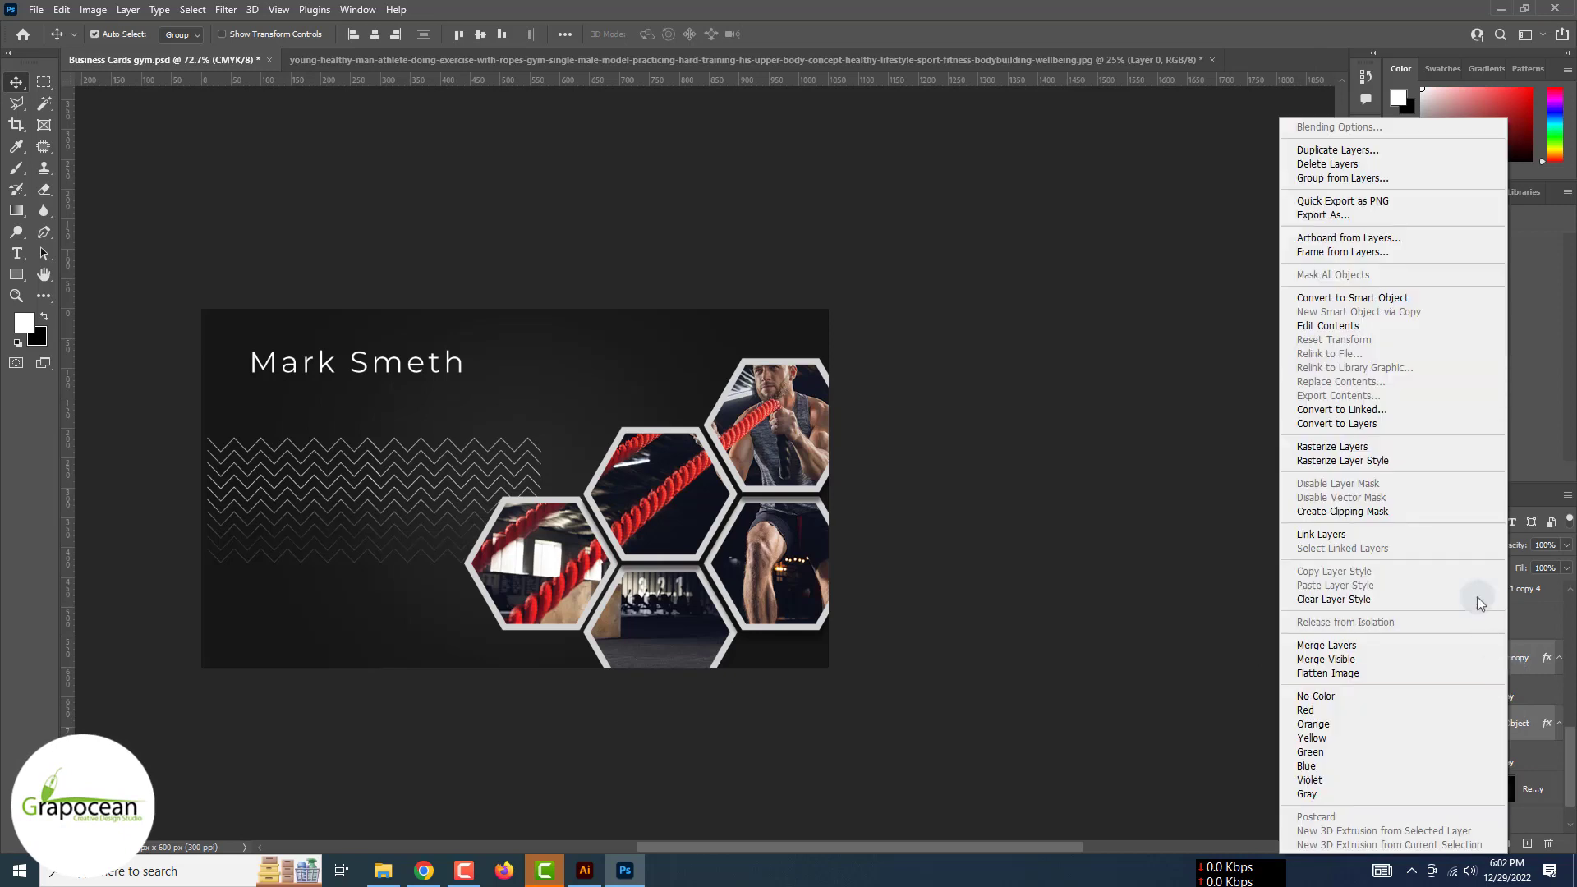
{"action": "left_click", "coordinate": [1356, 305]}
{"action": "key", "text": "ctrl+t"}
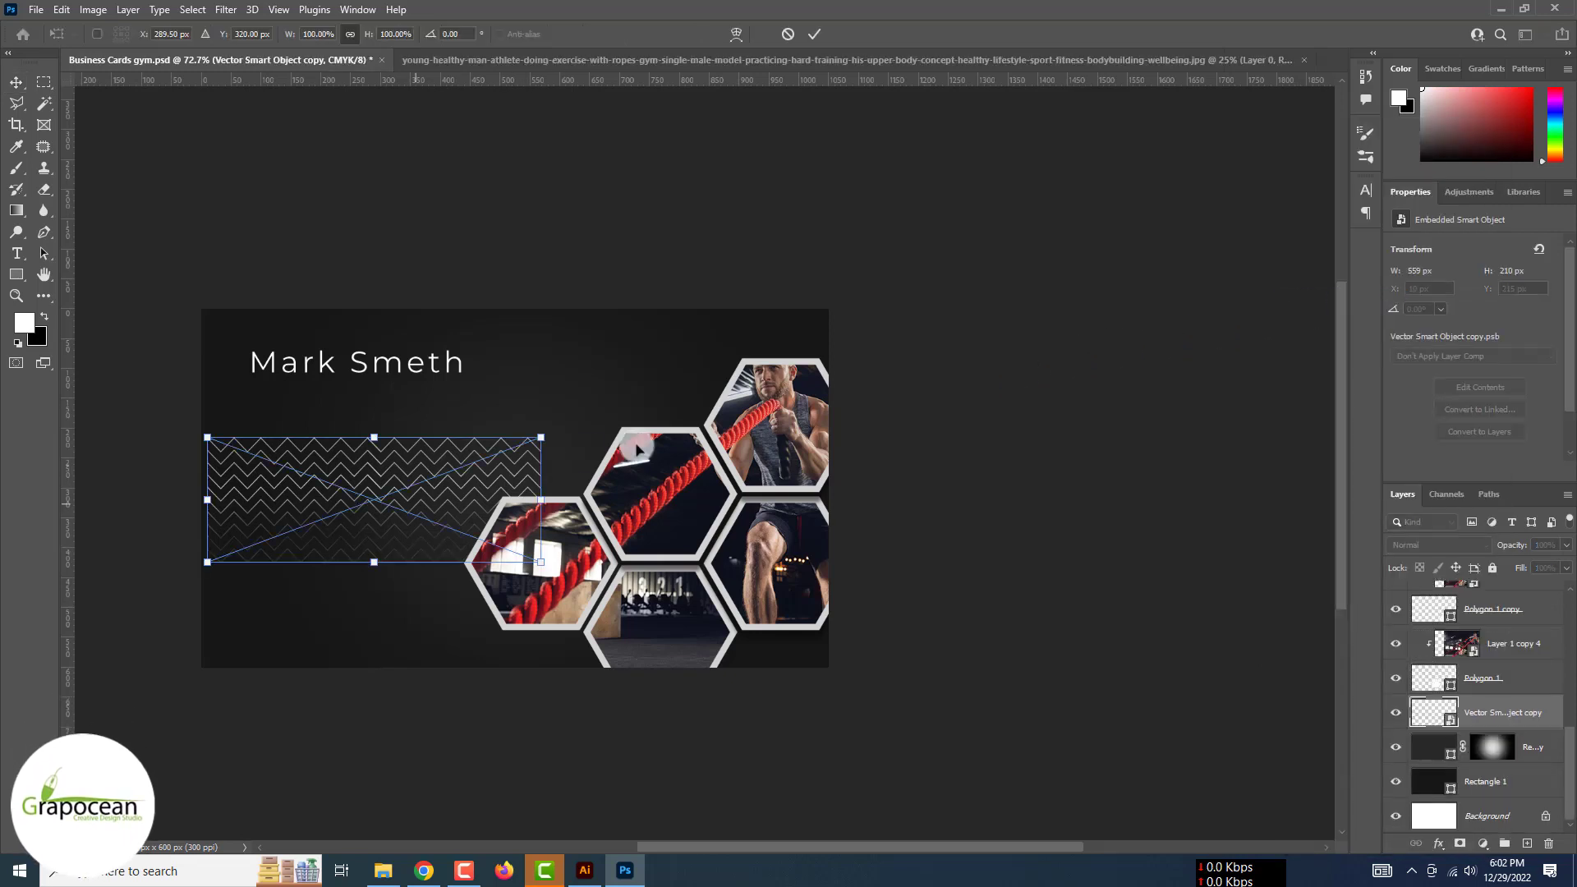
{"action": "left_click_drag", "start_coordinate": [397, 497], "coordinate": [397, 497]}
{"action": "left_click_drag", "start_coordinate": [542, 497], "coordinate": [446, 493]}
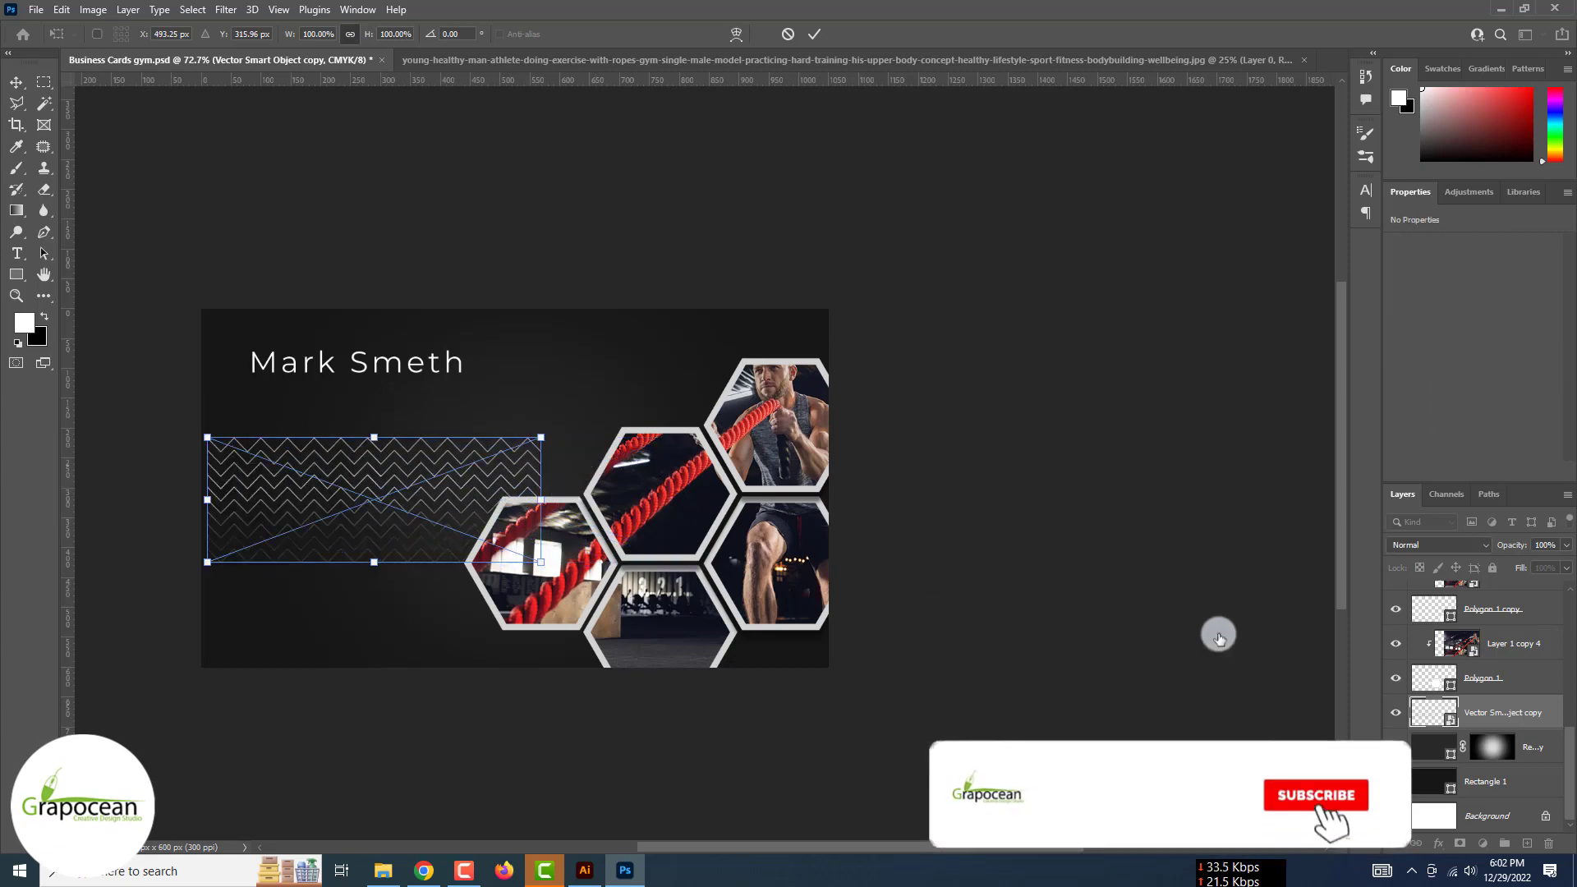
{"action": "key", "text": "Return"}
Duplicate the zigzag band and slide the copy right, lining its stripes up with the original
{"action": "left_click_drag", "start_coordinate": [1520, 717], "coordinate": [1527, 843]}
{"action": "key", "text": "ctrl+t"}
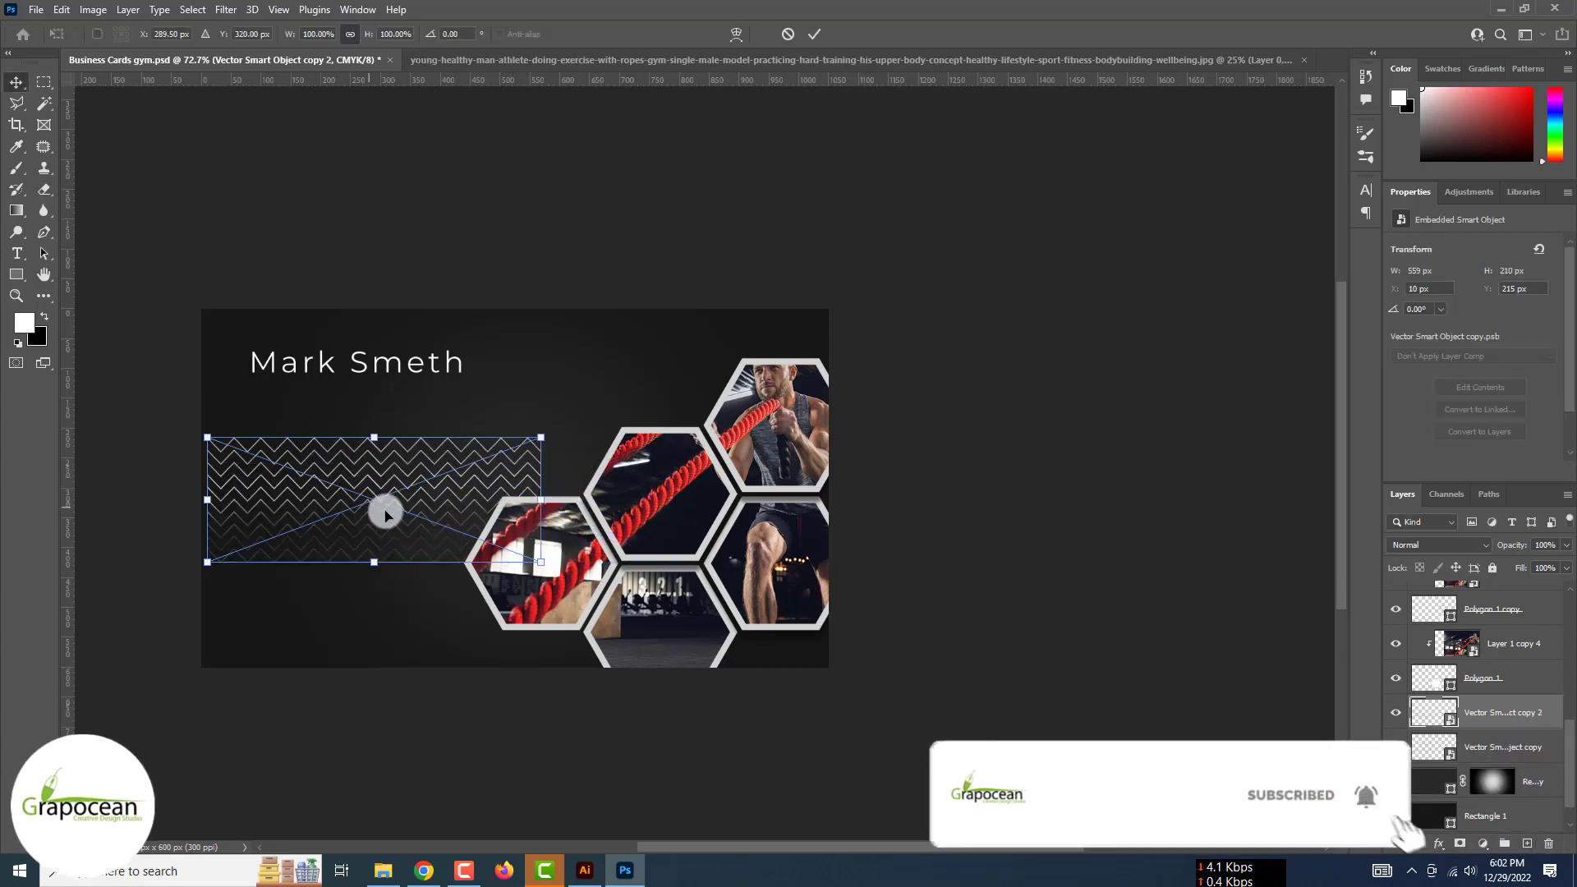
{"action": "left_click_drag", "start_coordinate": [376, 516], "coordinate": [685, 511]}
{"action": "scroll", "coordinate": [683, 503], "scroll_direction": "up", "scroll_amount": 9}
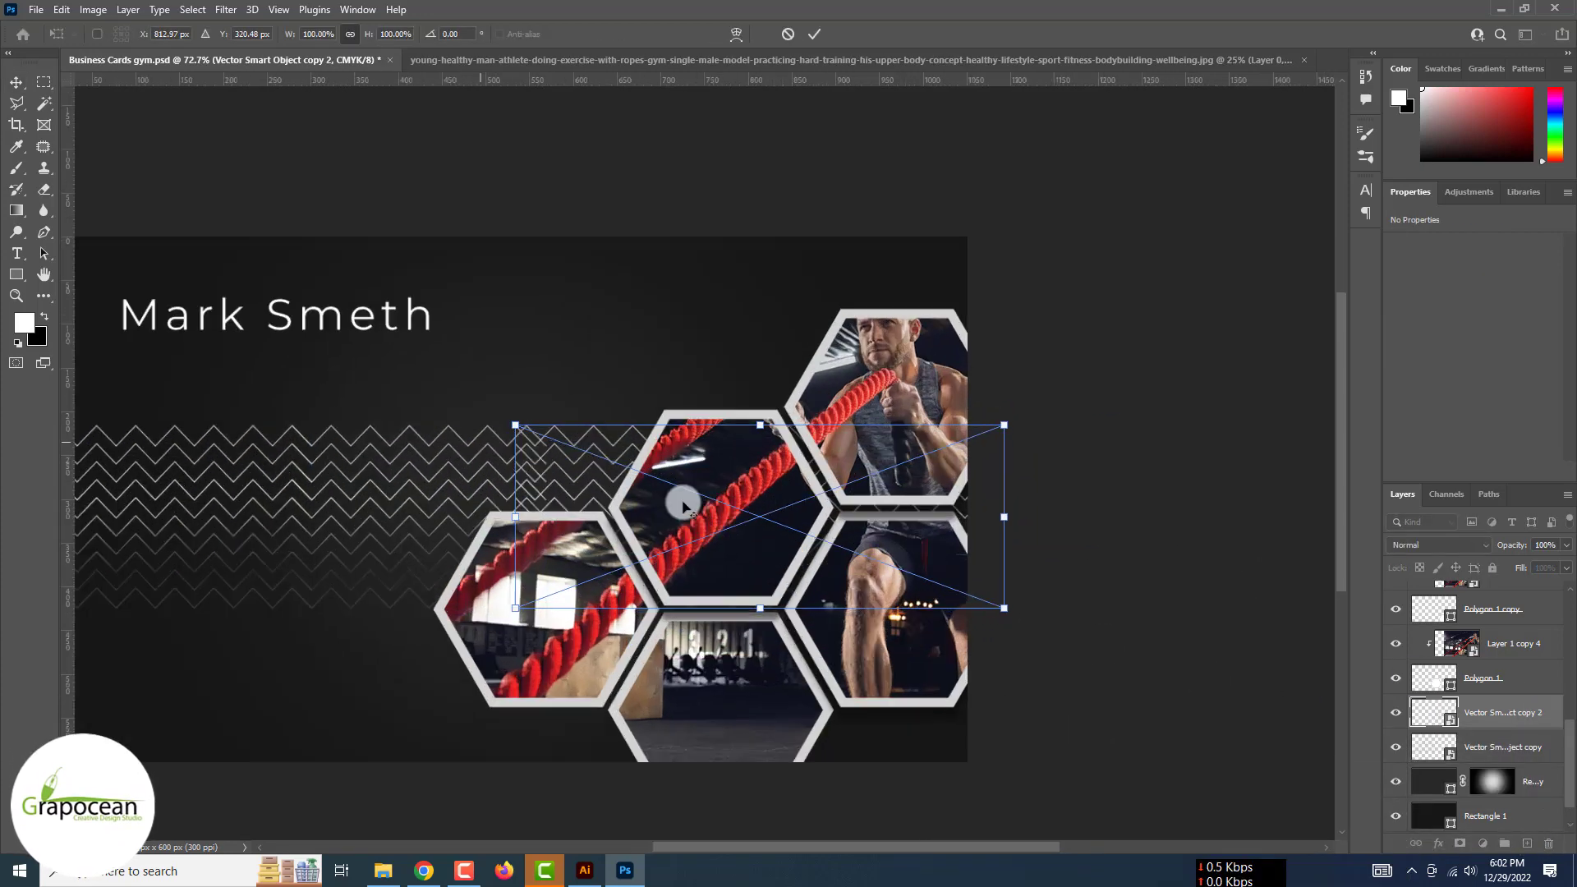
{"action": "left_click_drag", "start_coordinate": [665, 419], "coordinate": [720, 426]}
{"action": "left_click", "coordinate": [818, 34]}
{"action": "scroll", "coordinate": [802, 243], "scroll_direction": "down", "scroll_amount": 10}
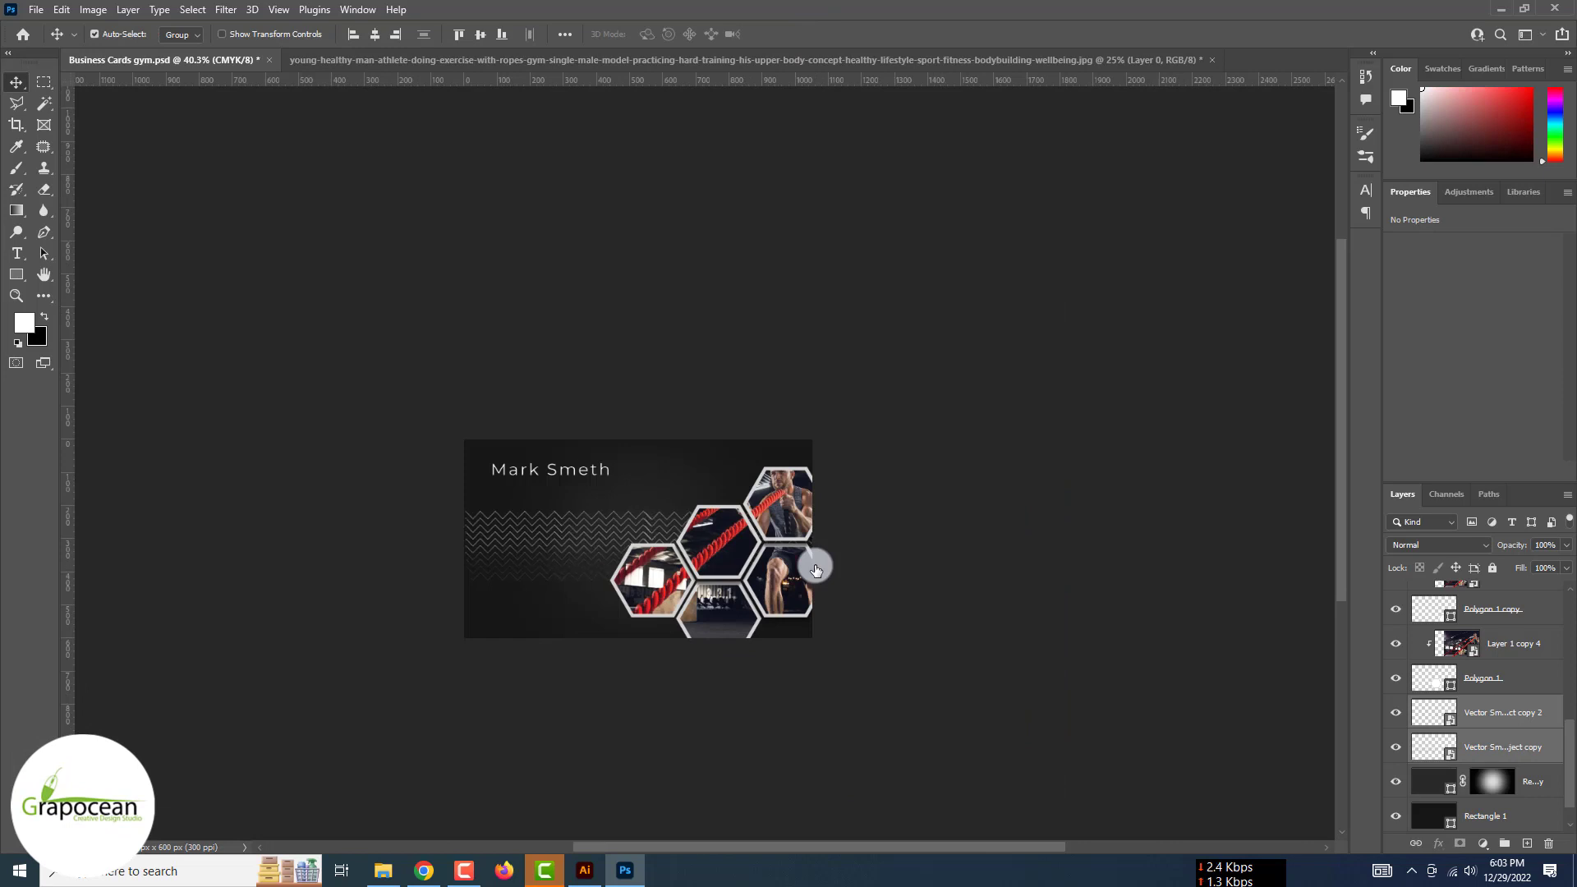
Type a 'Fitness Expert' line below the name and set it to 7 pt
{"action": "scroll", "coordinate": [621, 498], "scroll_direction": "up", "scroll_amount": 3}
{"action": "left_click", "coordinate": [17, 253]}
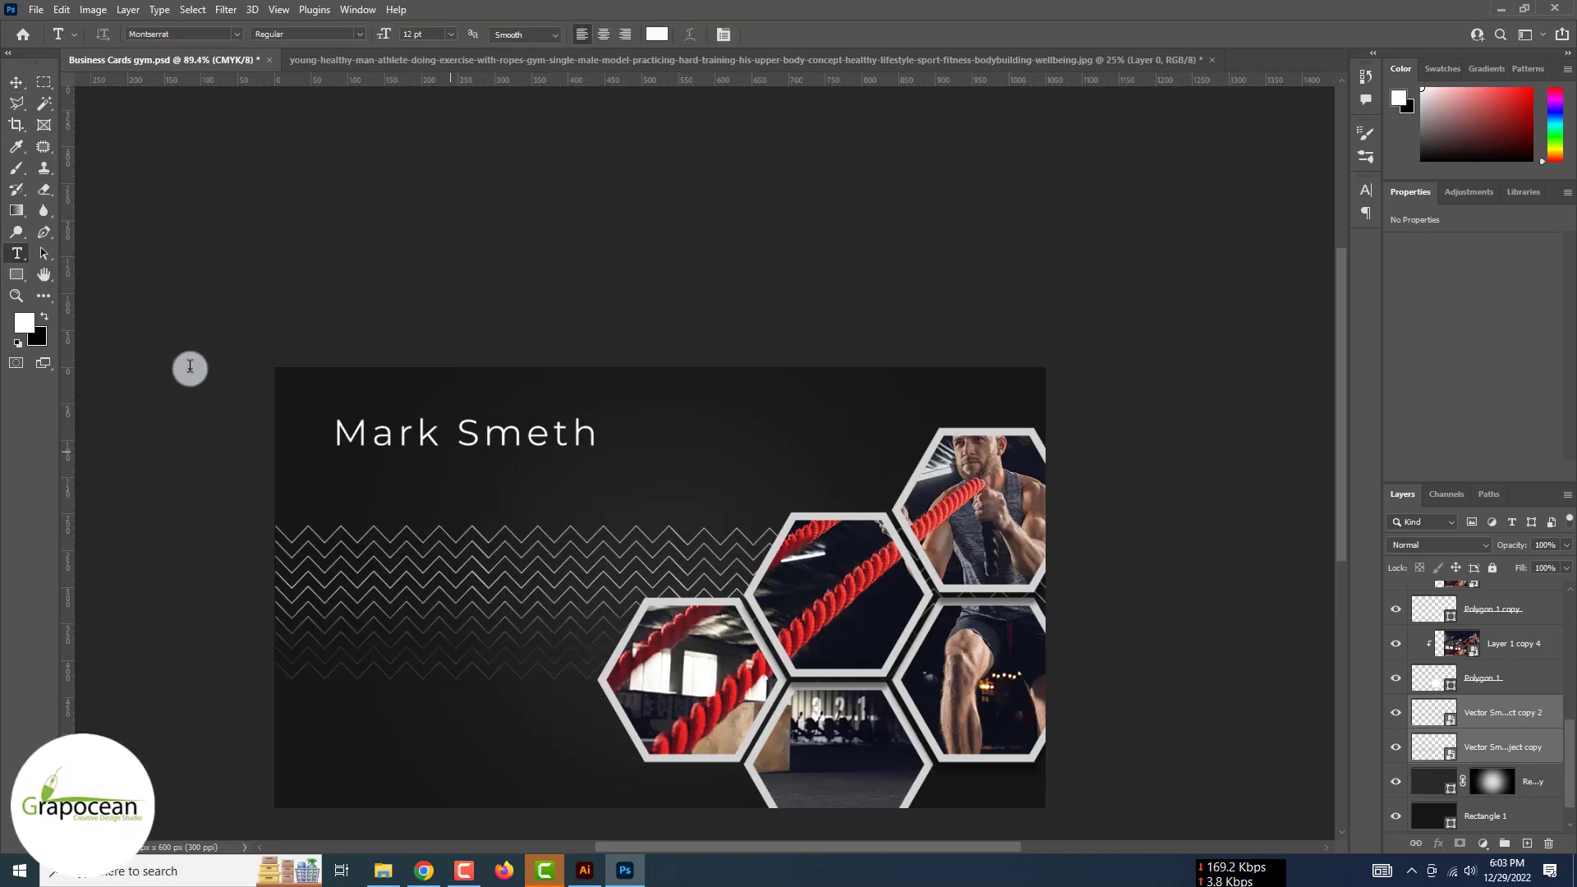
{"action": "left_click", "coordinate": [399, 493]}
{"action": "type", "text": "graphic"}
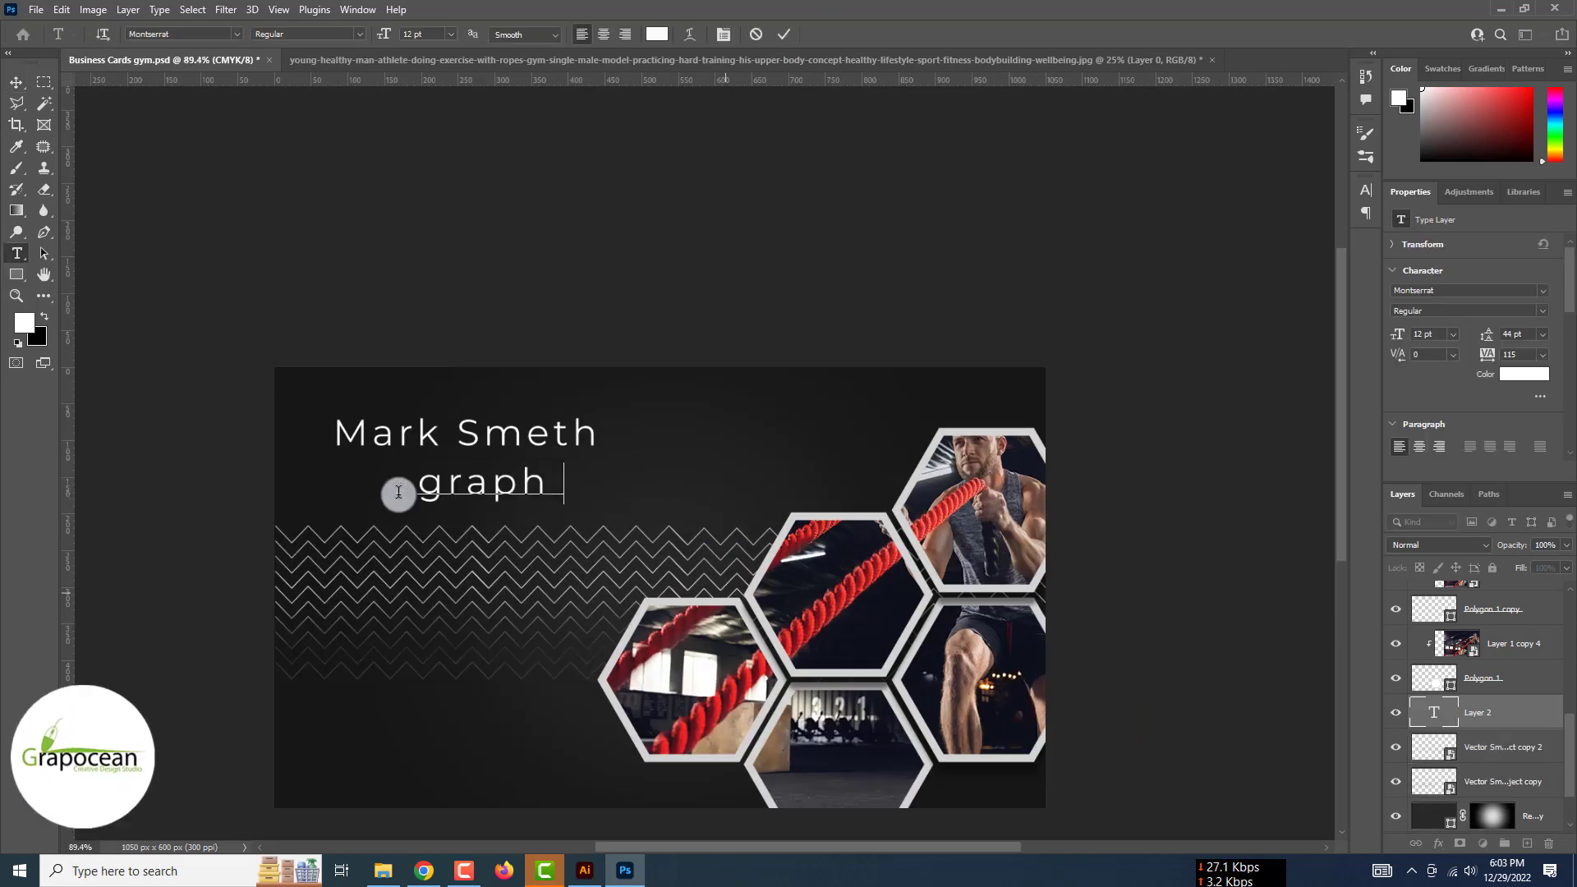
{"action": "key", "text": "Left"}
{"action": "key", "text": "Left"}
{"action": "key", "text": "Left"}
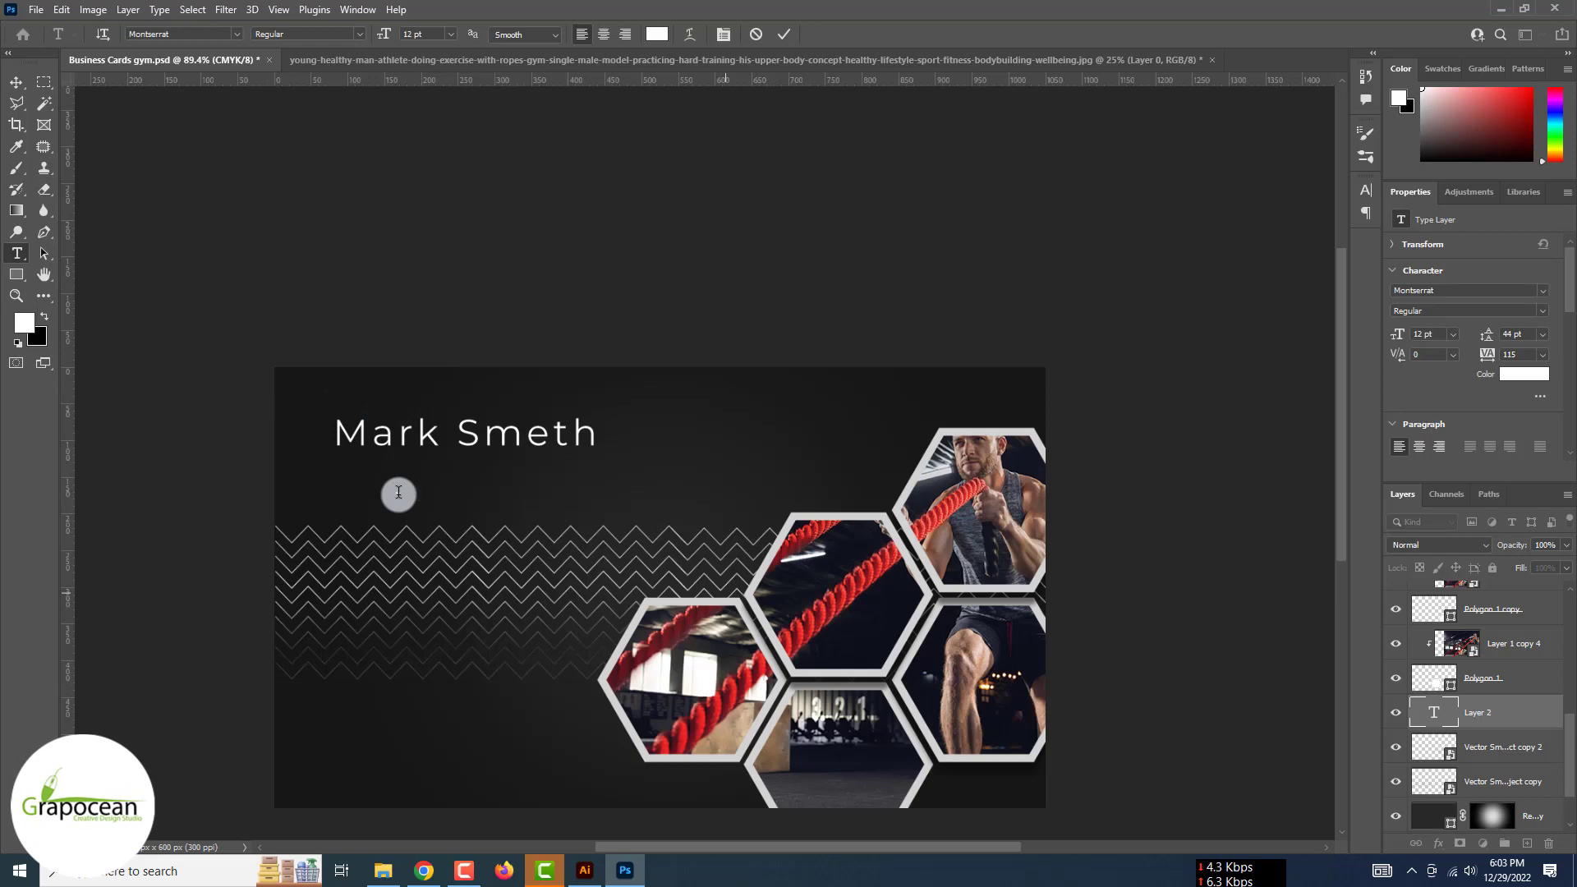
{"action": "type", "text": "E"}
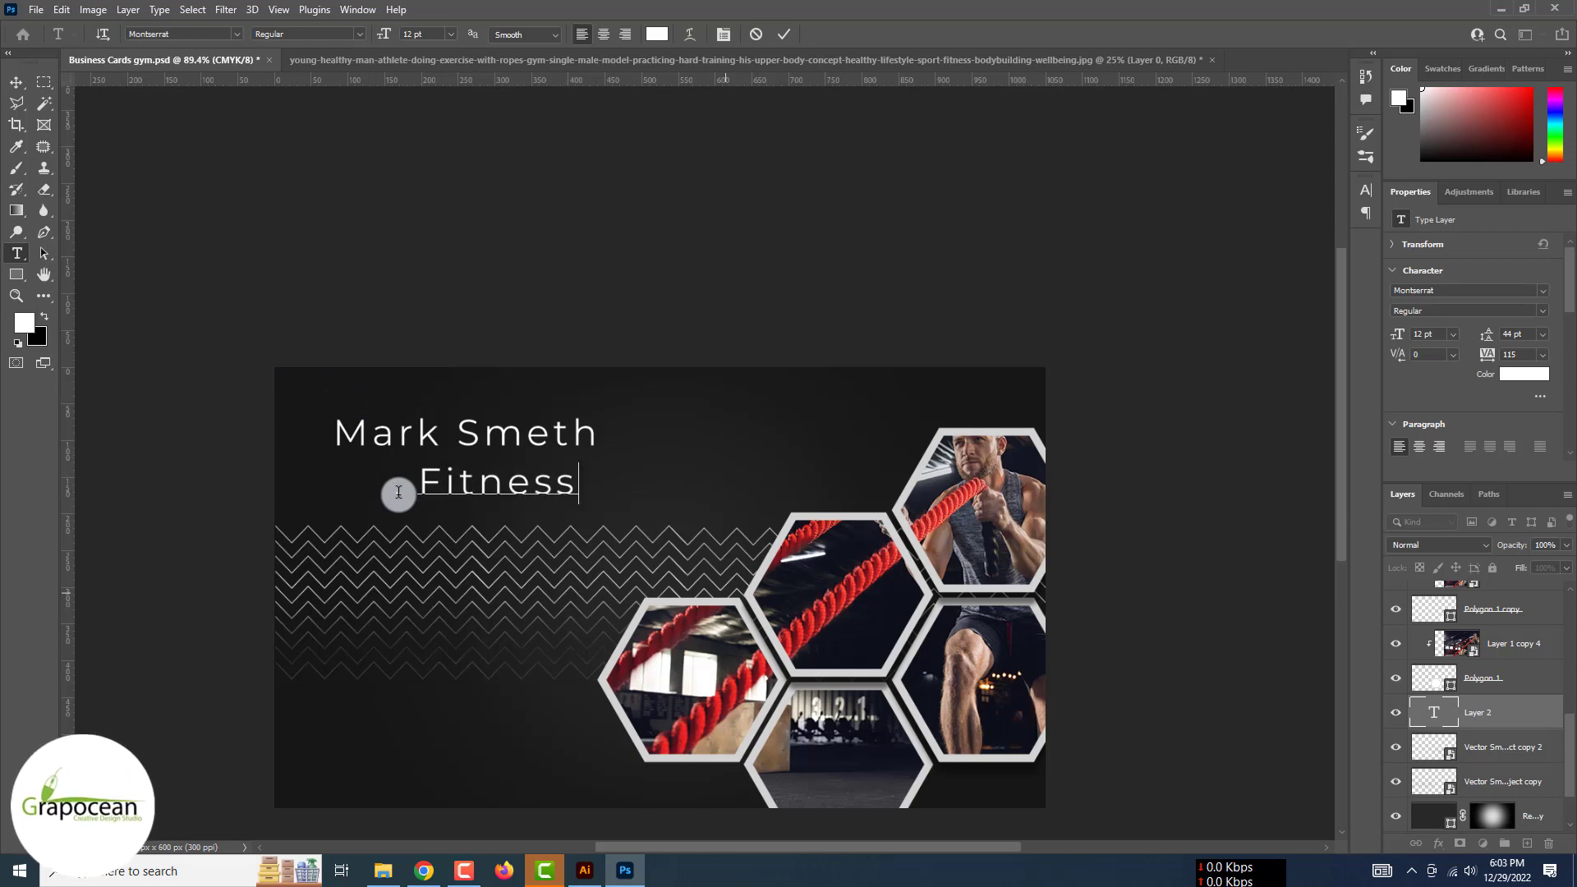
{"action": "type", "text": "xpert"}
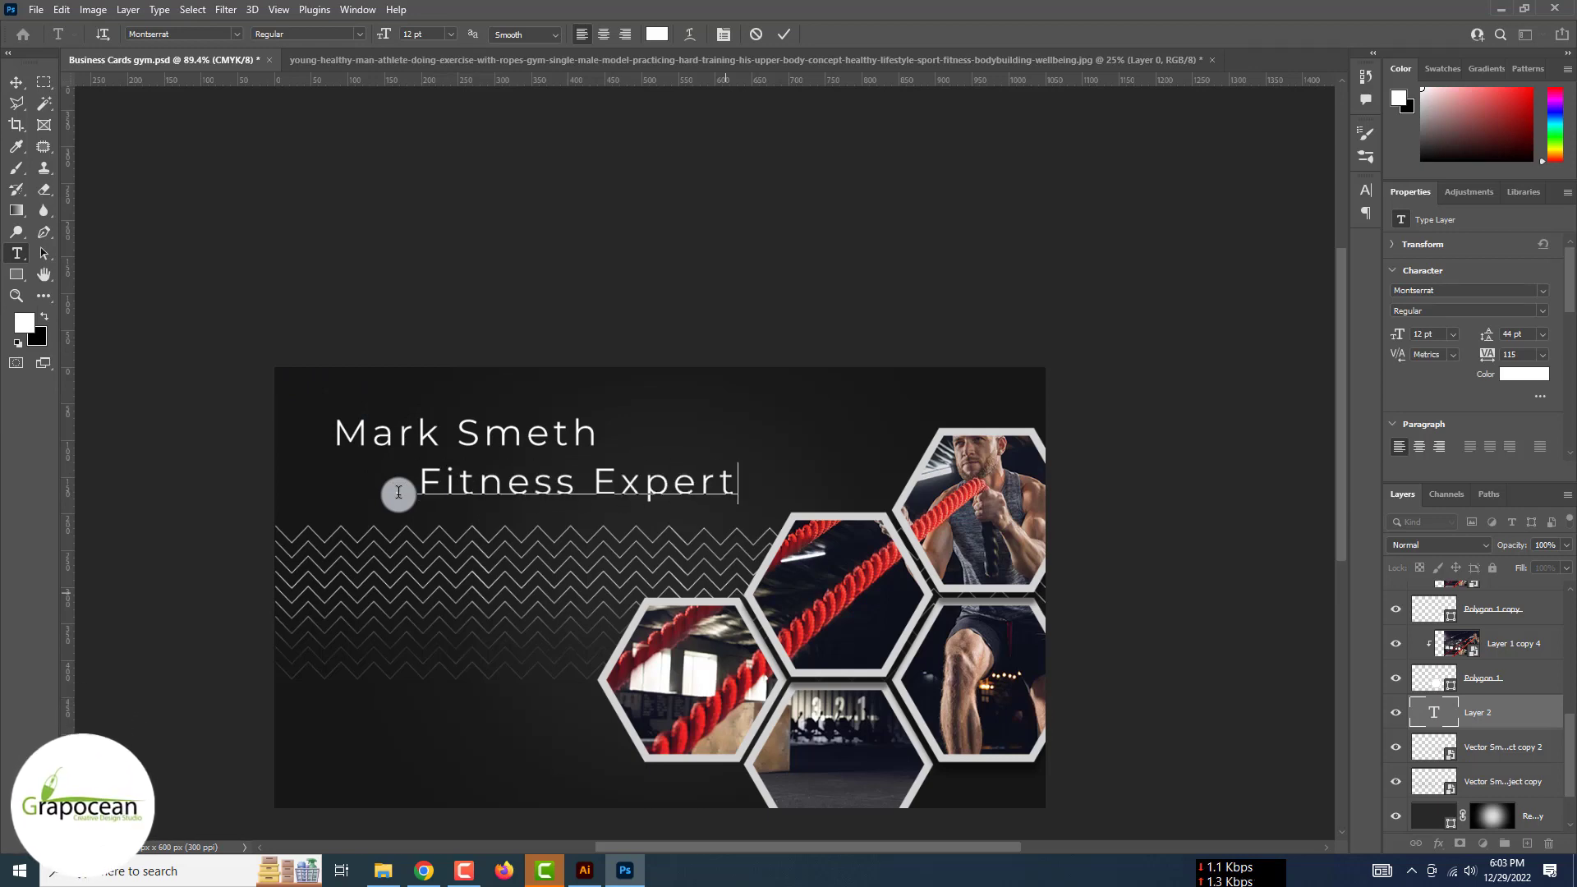
{"action": "key", "text": "ctrl+a"}
{"action": "left_click_drag", "start_coordinate": [391, 33], "coordinate": [383, 31]}
{"action": "left_click", "coordinate": [17, 80]}
Select the whole name text line for editing
{"action": "left_click", "coordinate": [17, 250]}
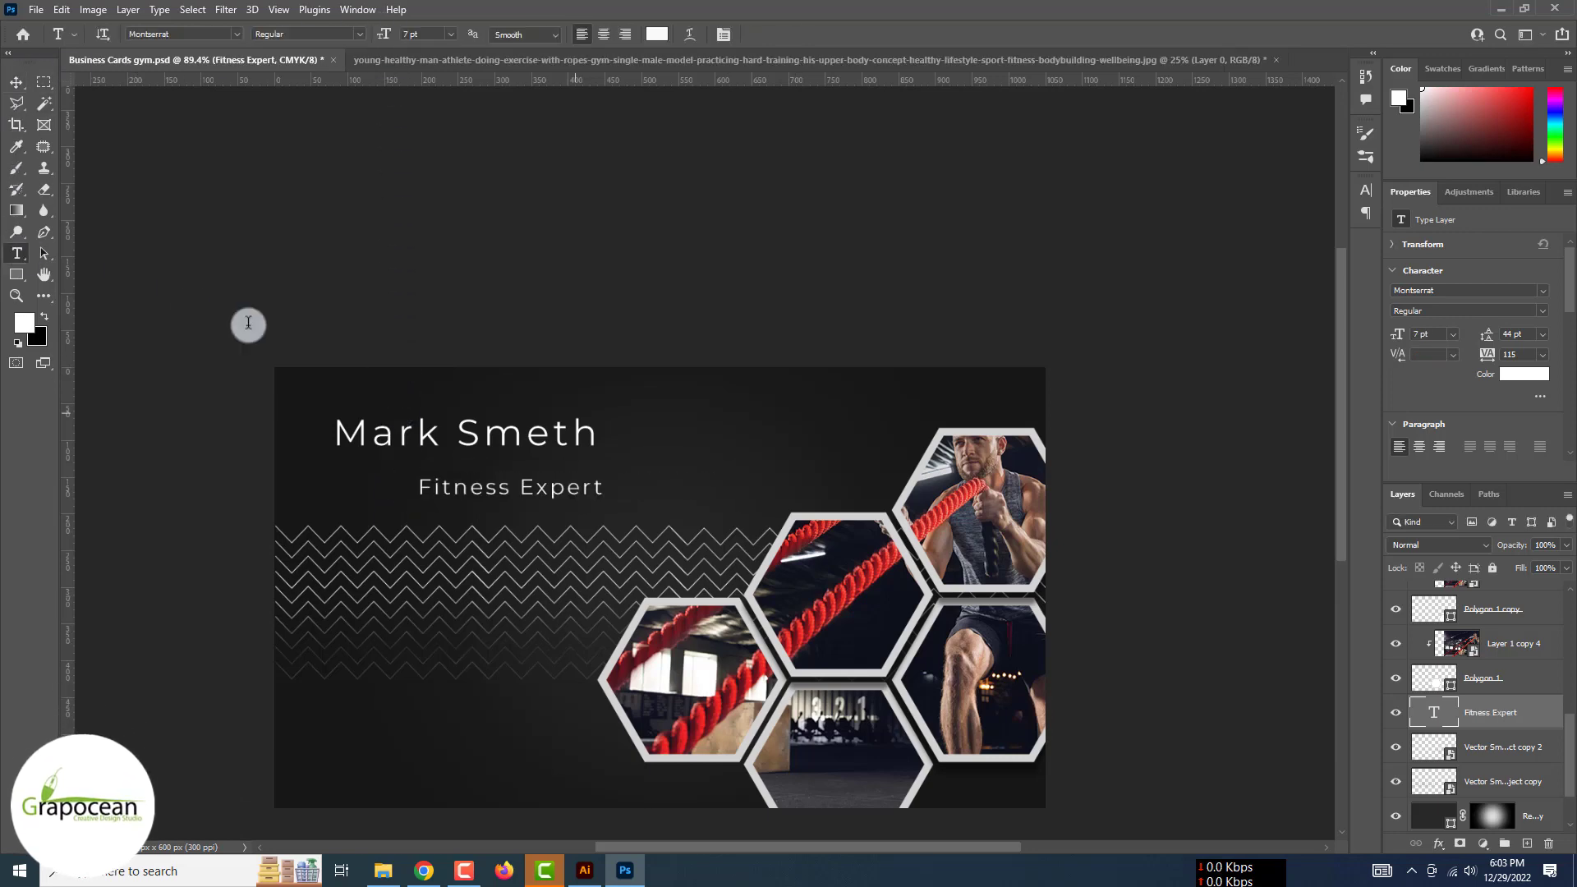
{"action": "left_click", "coordinate": [520, 425]}
{"action": "key", "text": "ctrl+a"}
Try Medium Italic and SemiBold Italic on the name, then settle on Bold
{"action": "left_click", "coordinate": [361, 32]}
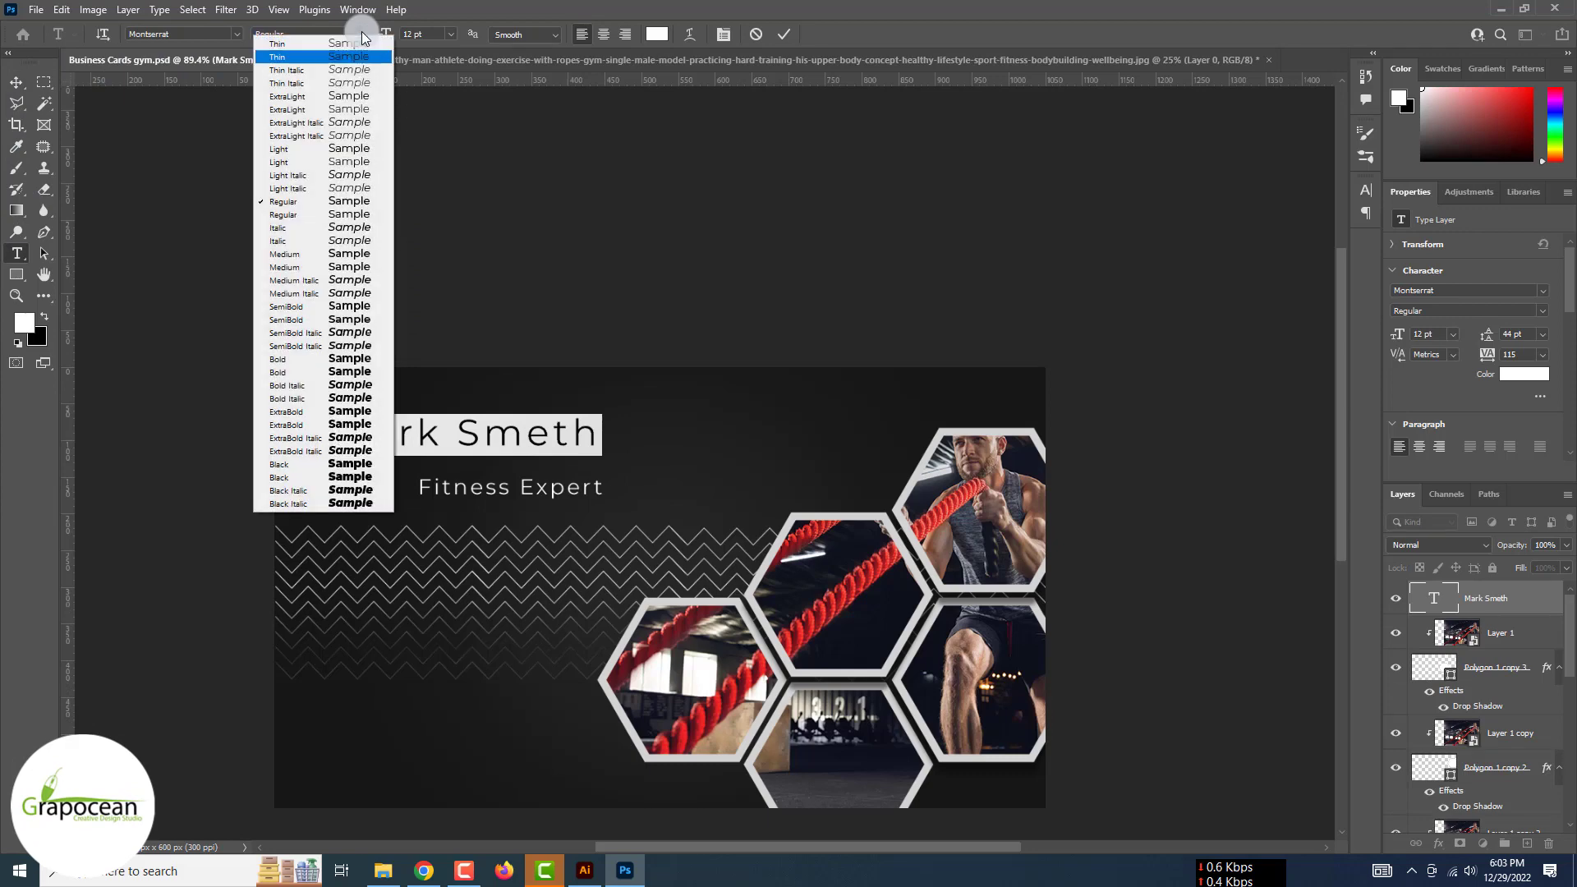
{"action": "left_click", "coordinate": [361, 294]}
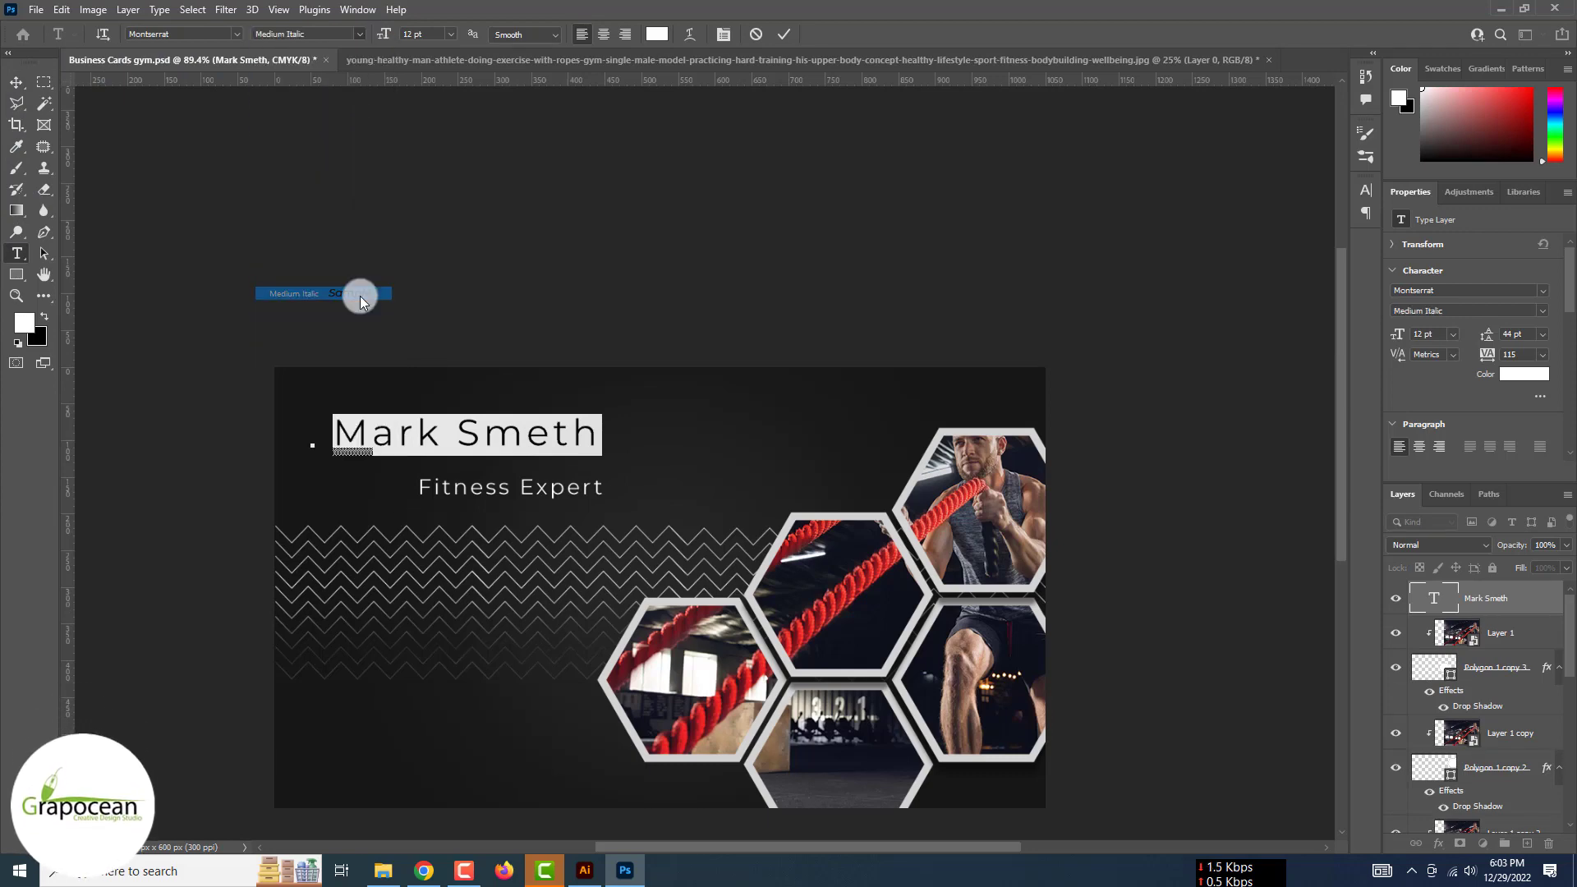
{"action": "left_click", "coordinate": [362, 33]}
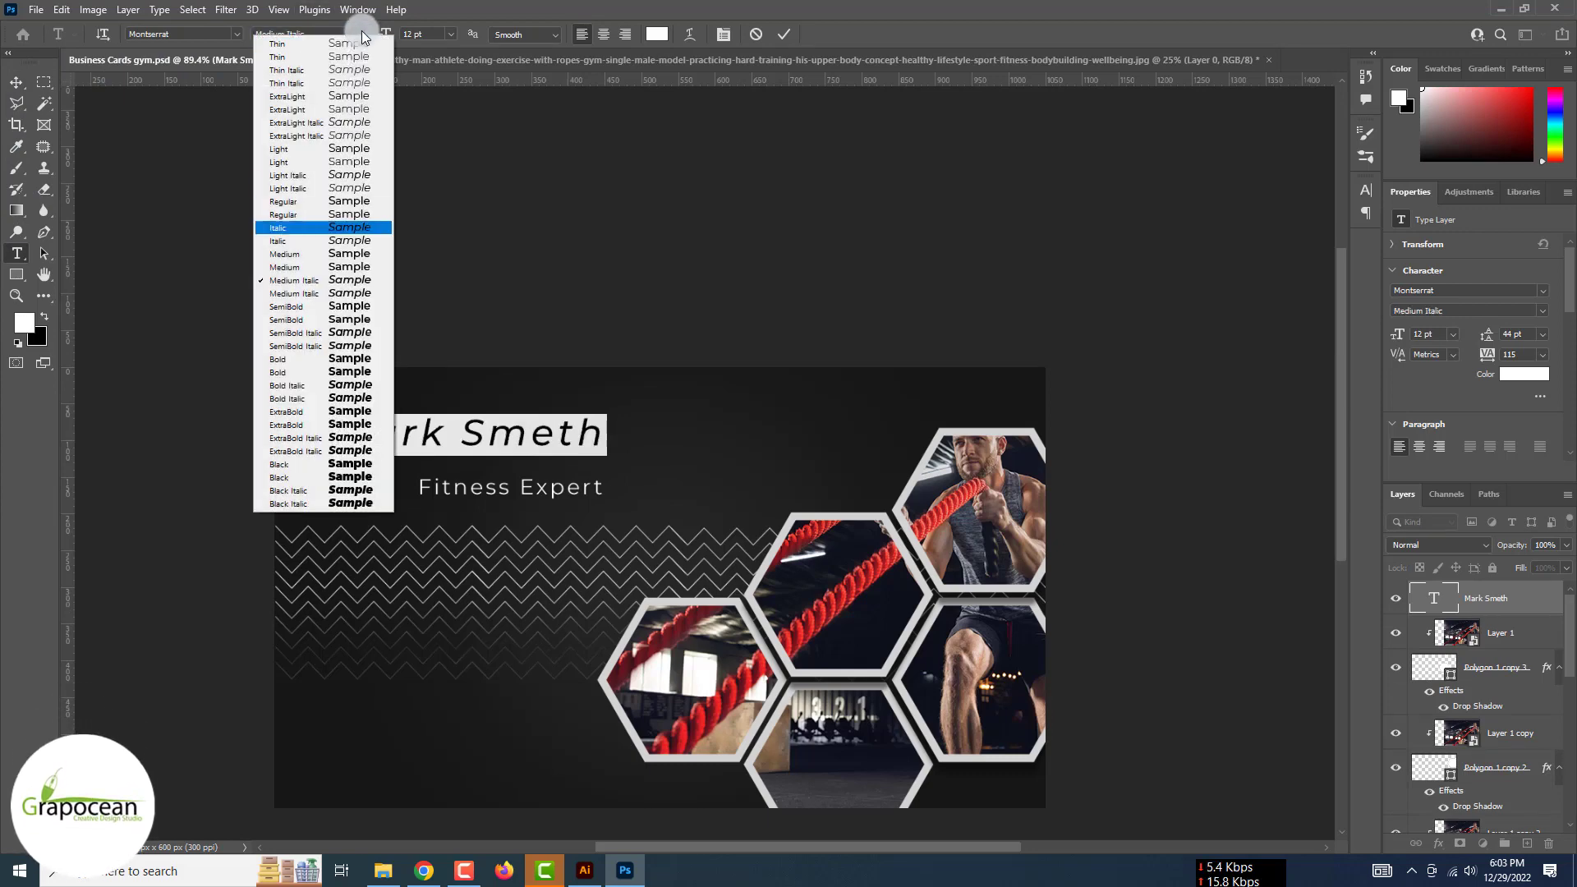
{"action": "left_click", "coordinate": [345, 354]}
{"action": "left_click", "coordinate": [361, 34]}
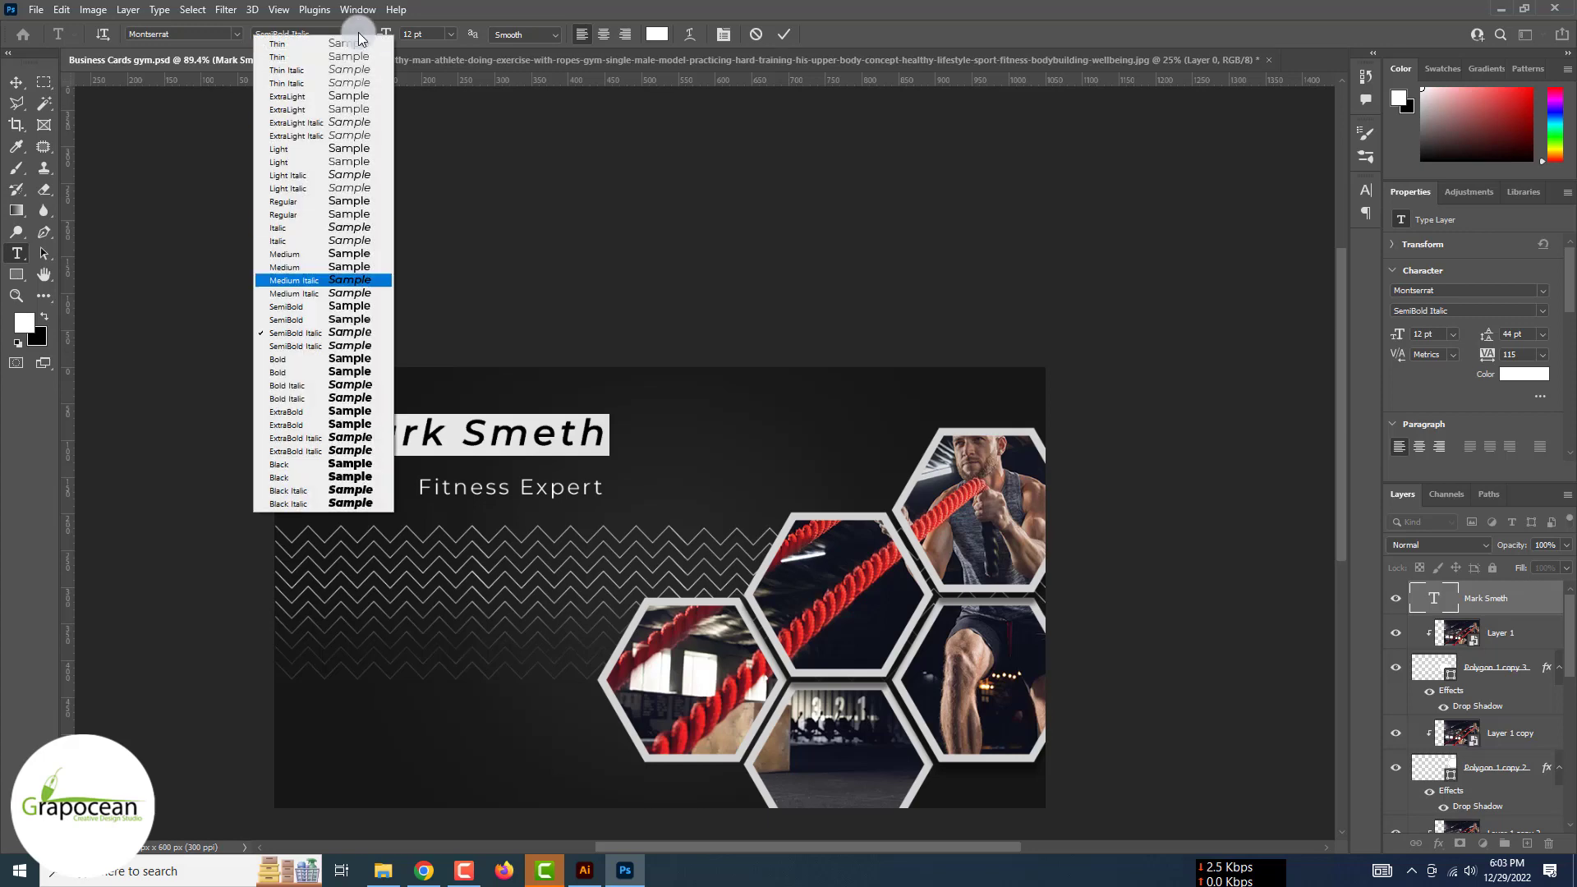
{"action": "left_click", "coordinate": [359, 362]}
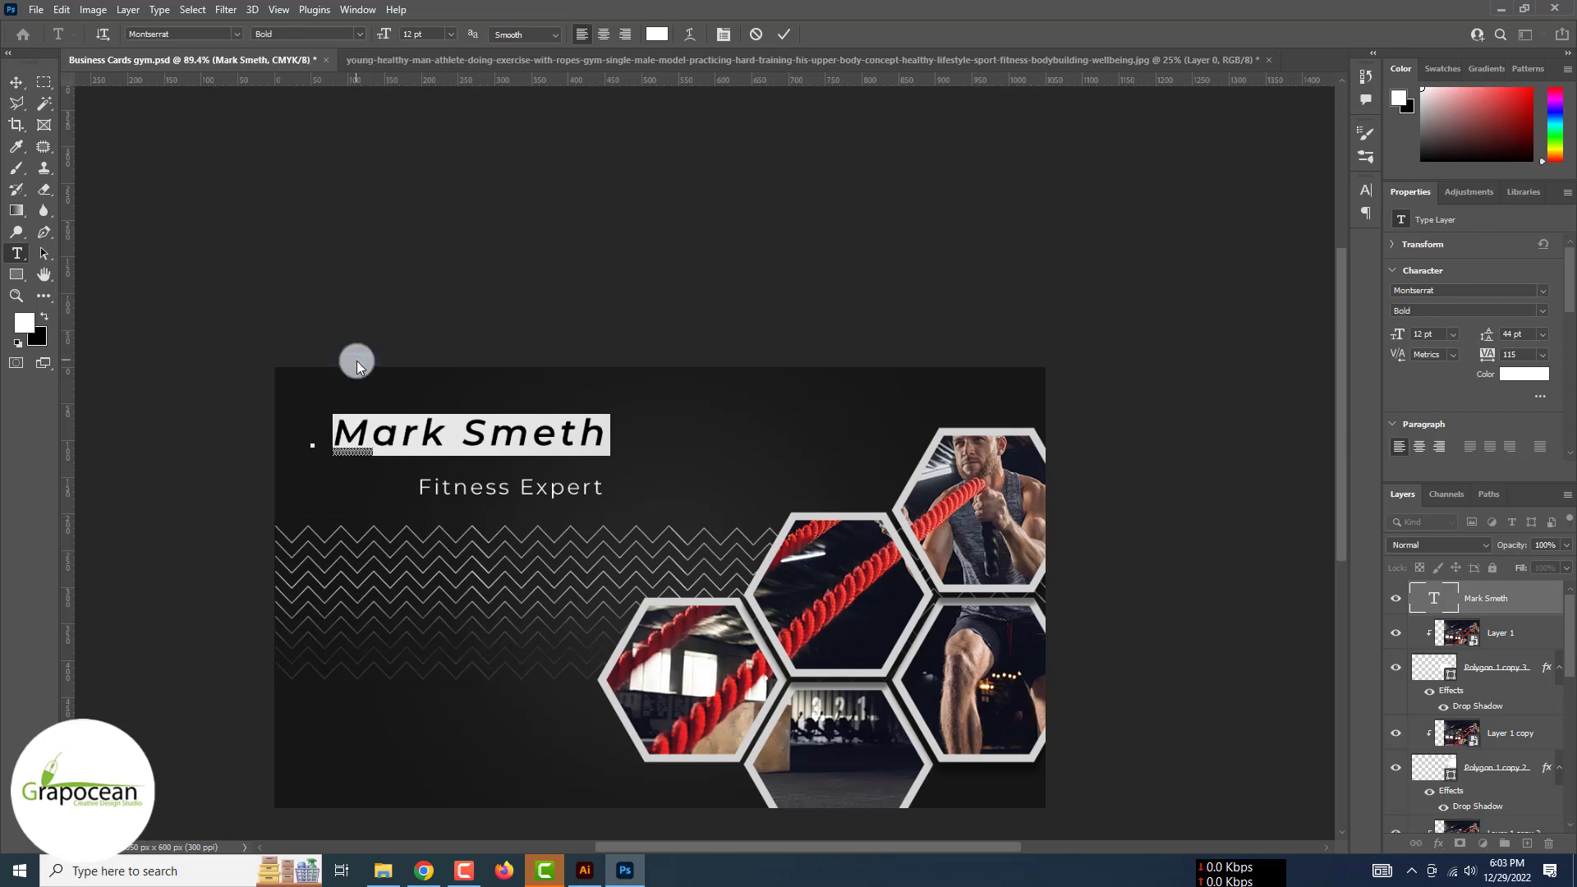
Tighten the name's tracking to -10 and move Fitness Expert up beneath it
{"action": "left_click", "coordinate": [1367, 189]}
{"action": "left_click", "coordinate": [1338, 250]}
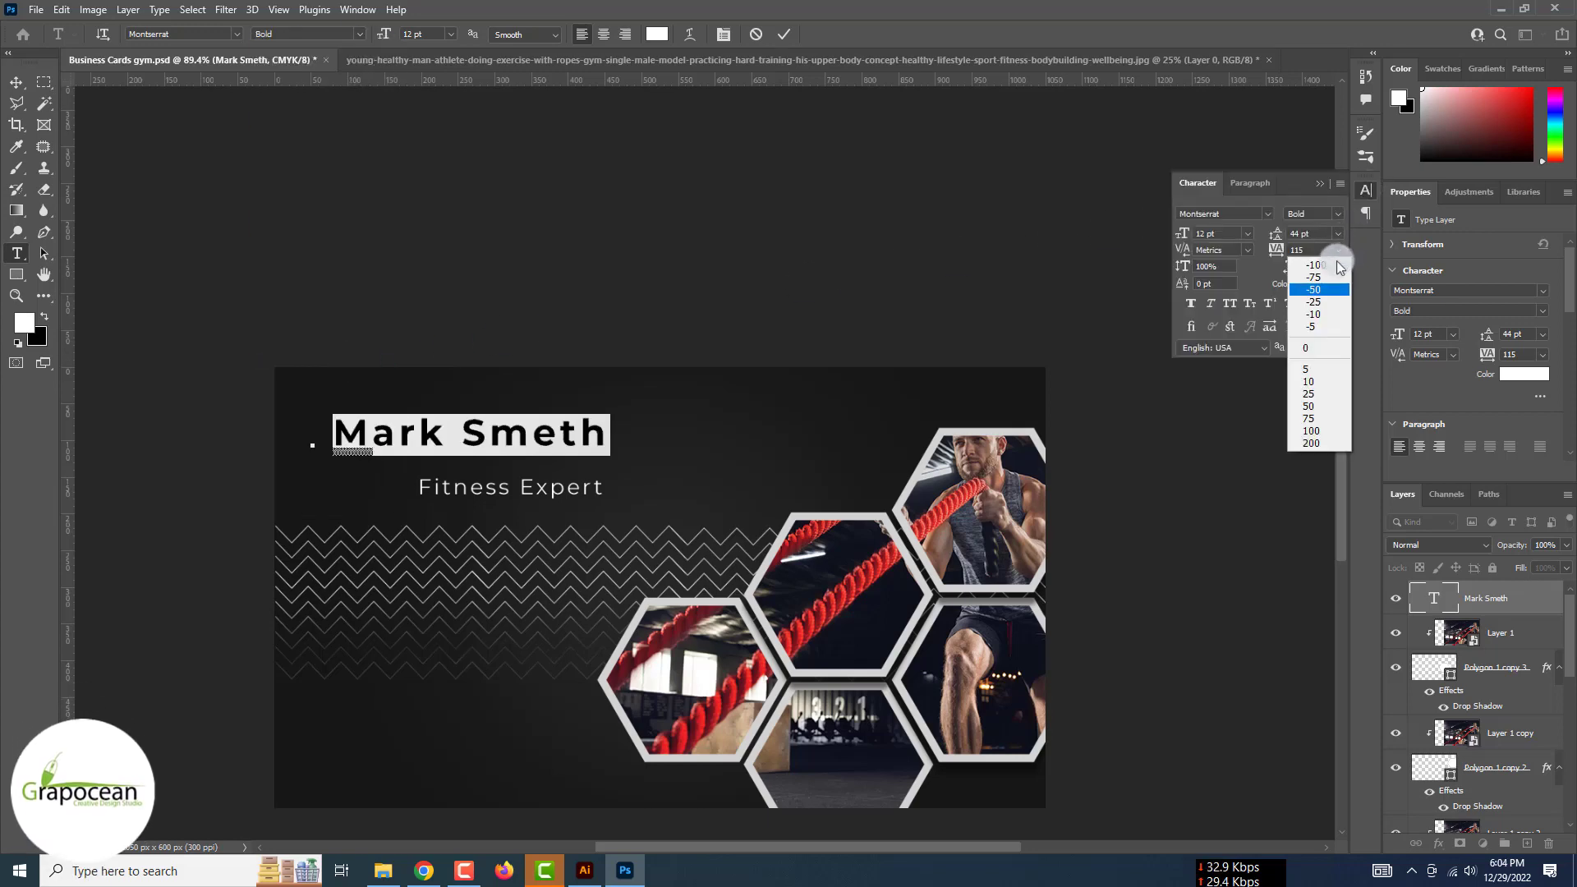
{"action": "left_click", "coordinate": [1331, 315]}
{"action": "left_click", "coordinate": [15, 82]}
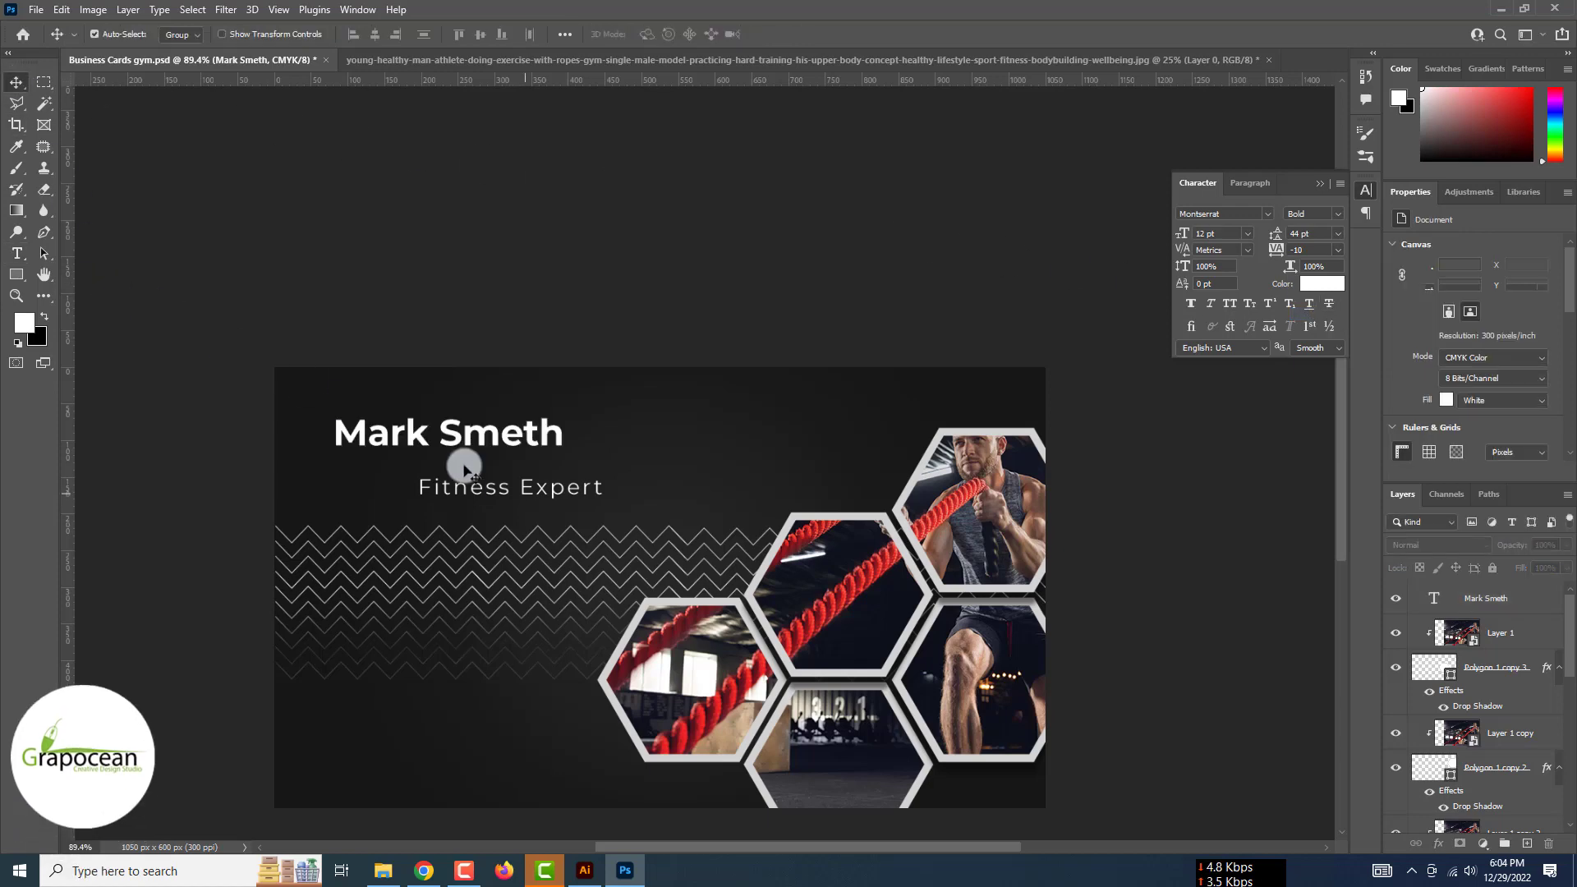
{"action": "left_click_drag", "start_coordinate": [510, 488], "coordinate": [431, 467]}
{"action": "scroll", "coordinate": [431, 468], "scroll_direction": "down", "scroll_amount": 5}
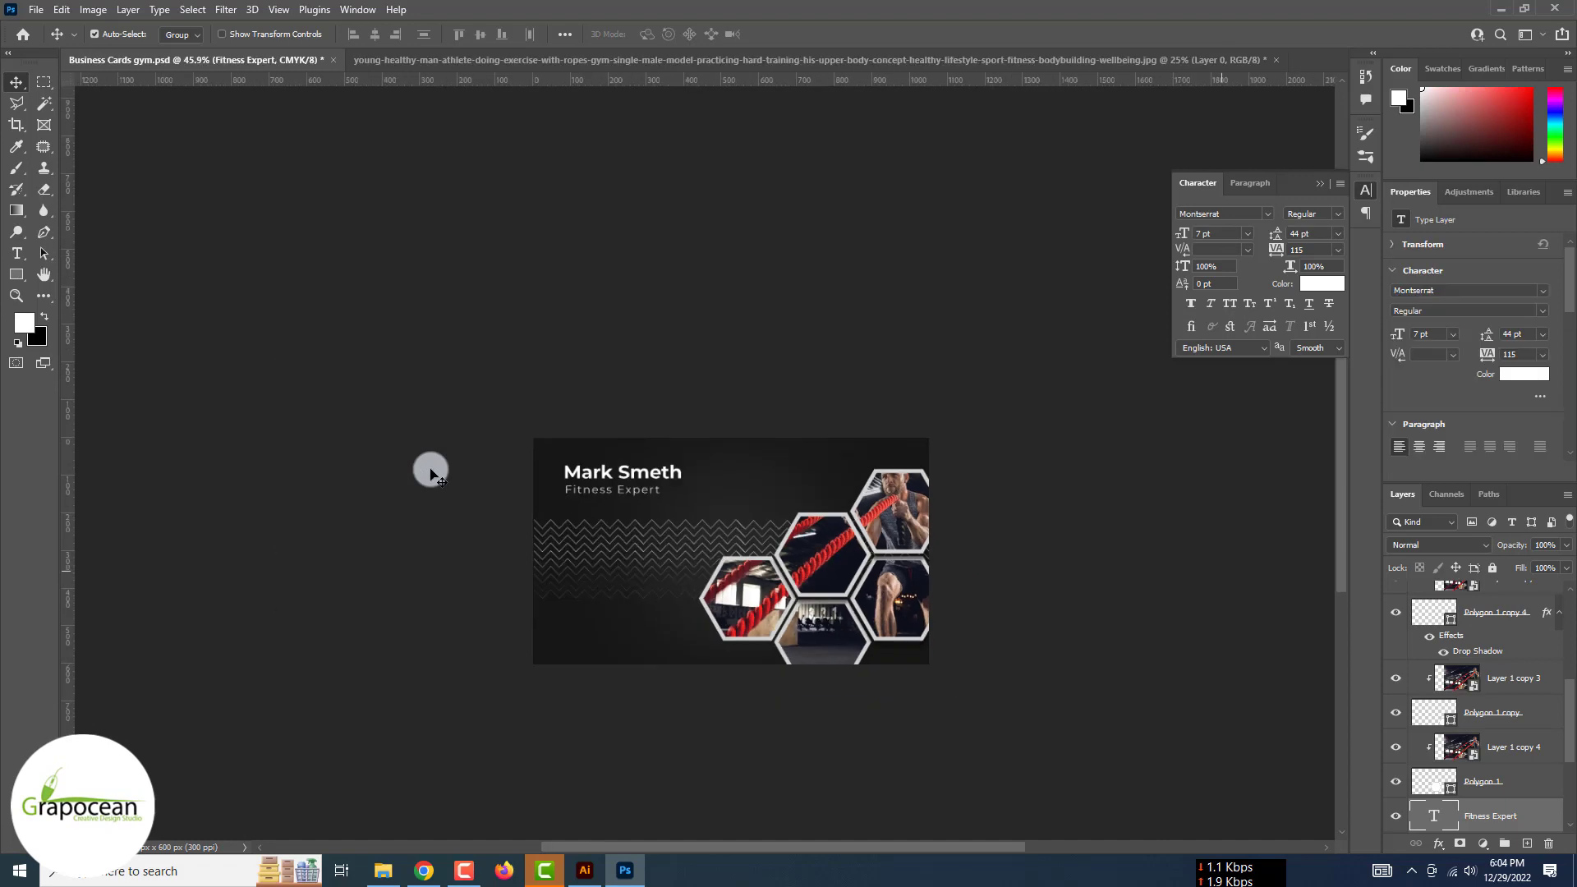
{"action": "scroll", "coordinate": [670, 512], "scroll_direction": "up", "scroll_amount": 5}
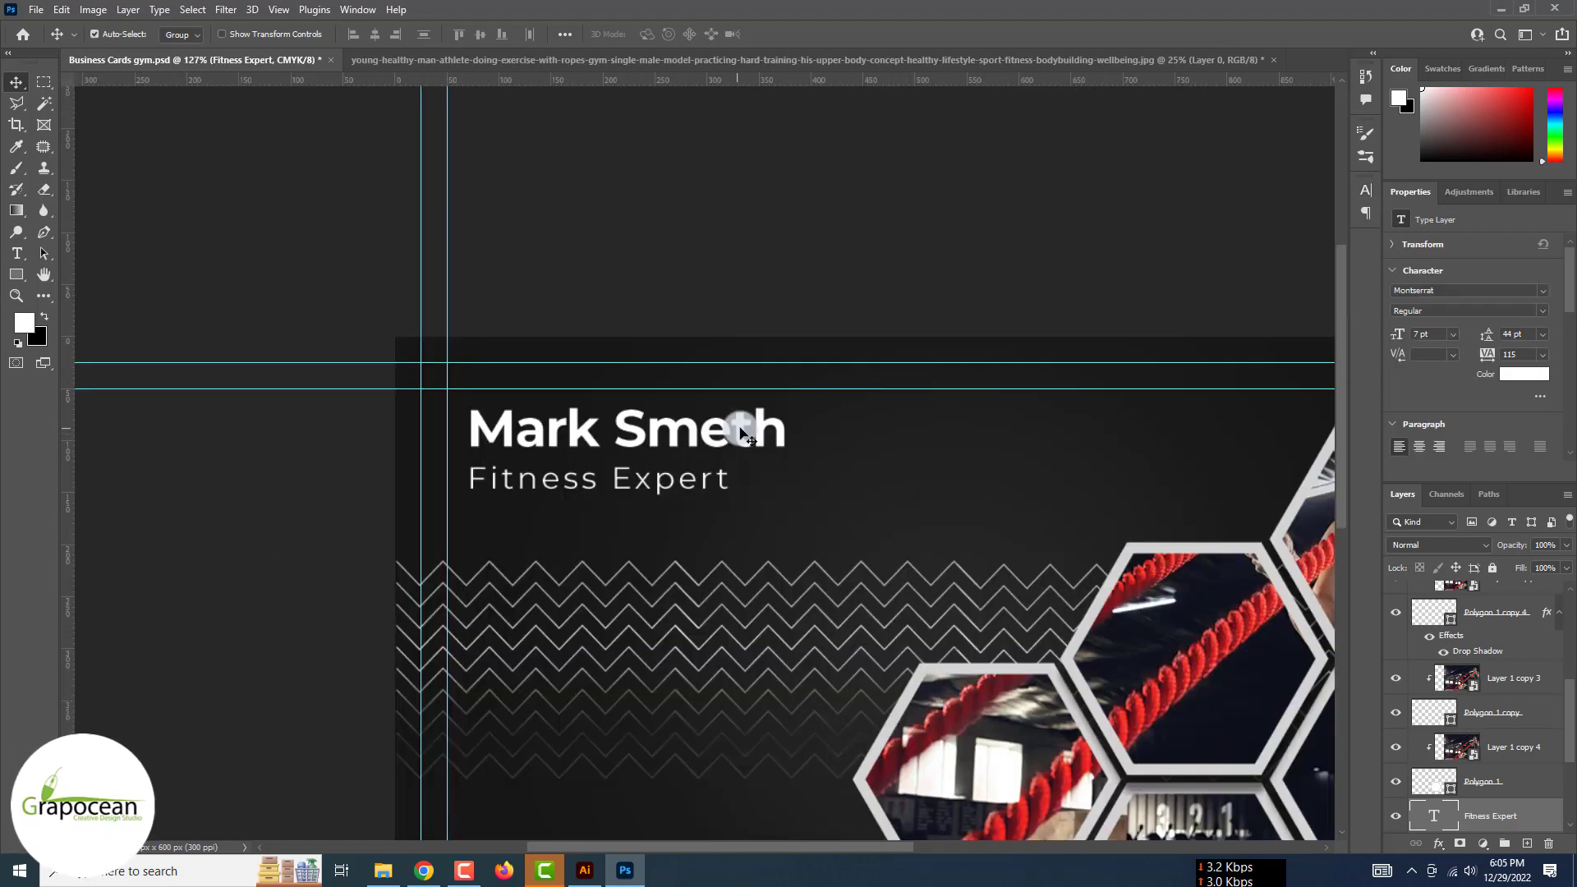
{"action": "left_click", "coordinate": [742, 431]}
{"action": "scroll", "coordinate": [1474, 707], "scroll_direction": "down", "scroll_amount": 7}
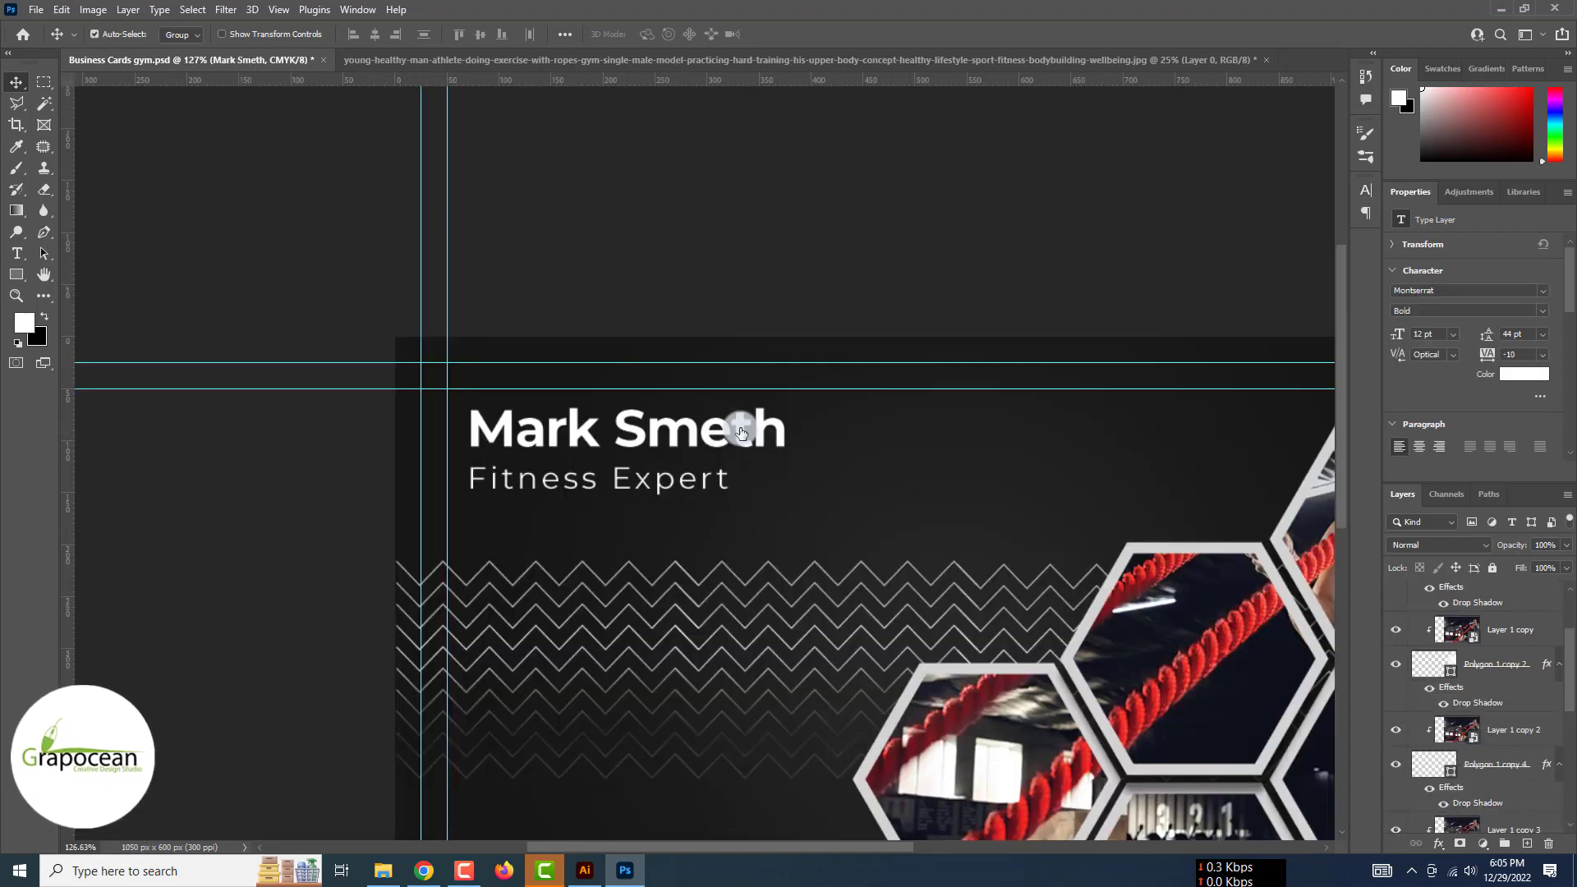
{"action": "scroll", "coordinate": [1474, 706], "scroll_direction": "up", "scroll_amount": 7}
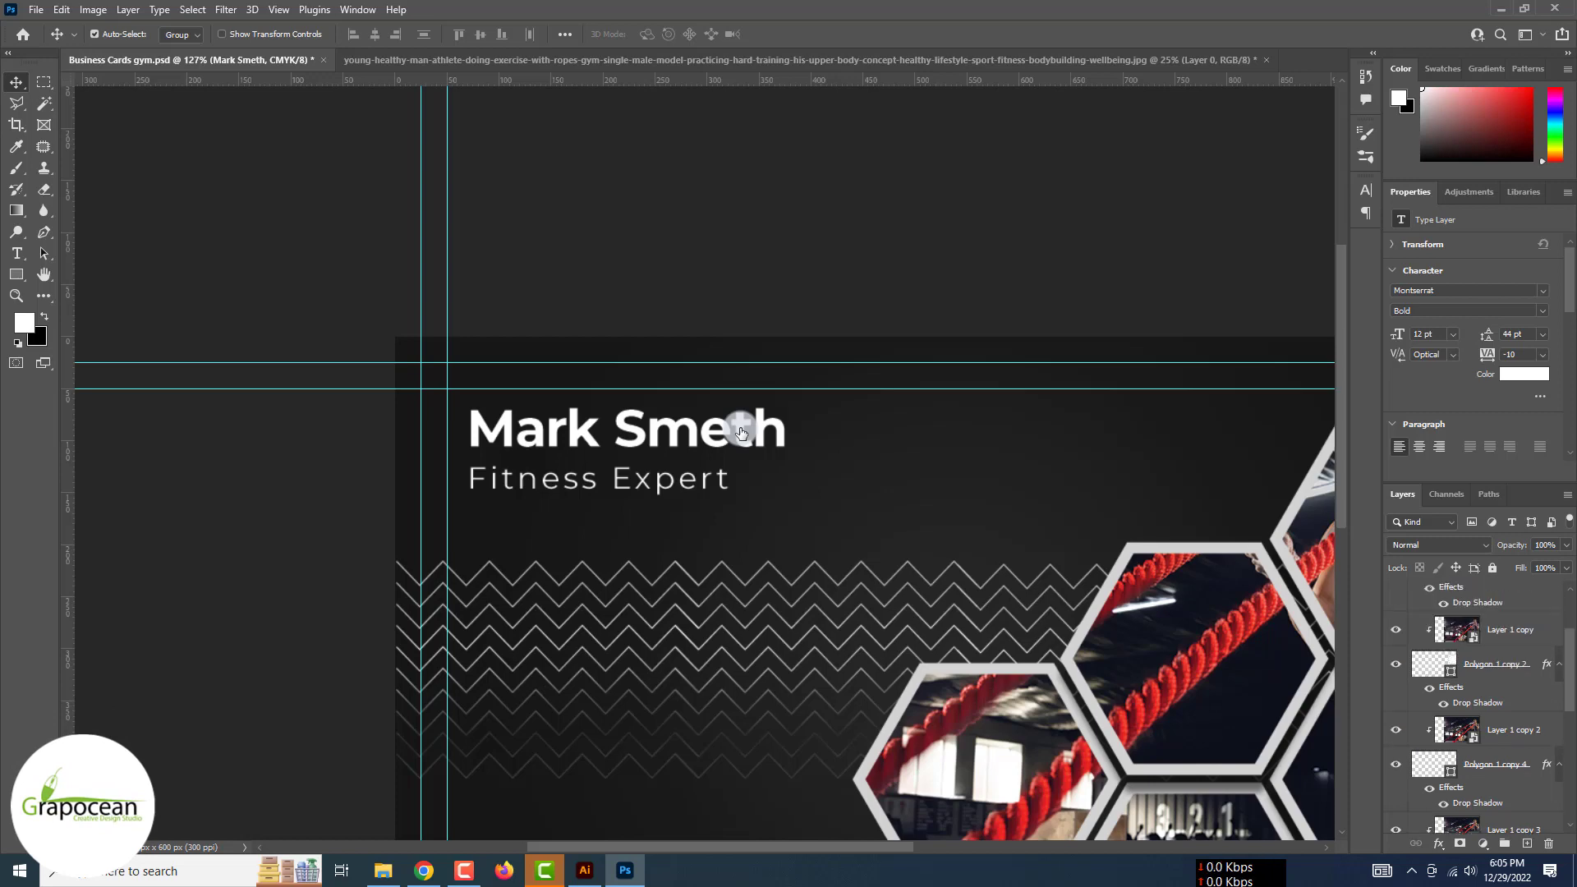
{"action": "scroll", "coordinate": [1475, 706], "scroll_direction": "down", "scroll_amount": 10}
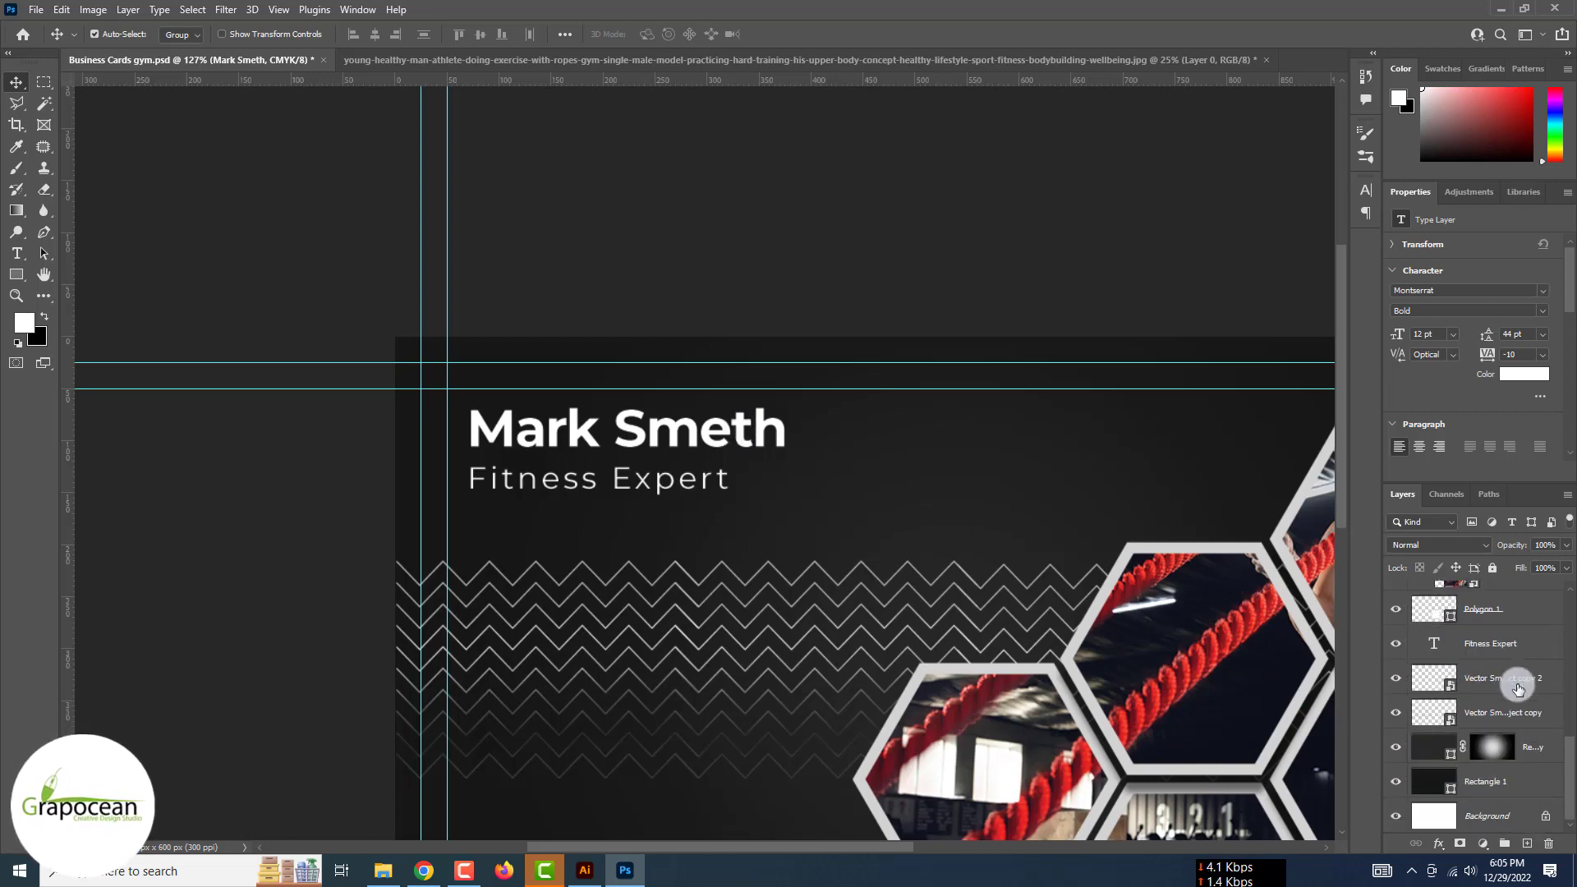
{"action": "left_click", "coordinate": [1518, 688]}
{"action": "left_click", "coordinate": [686, 423]}
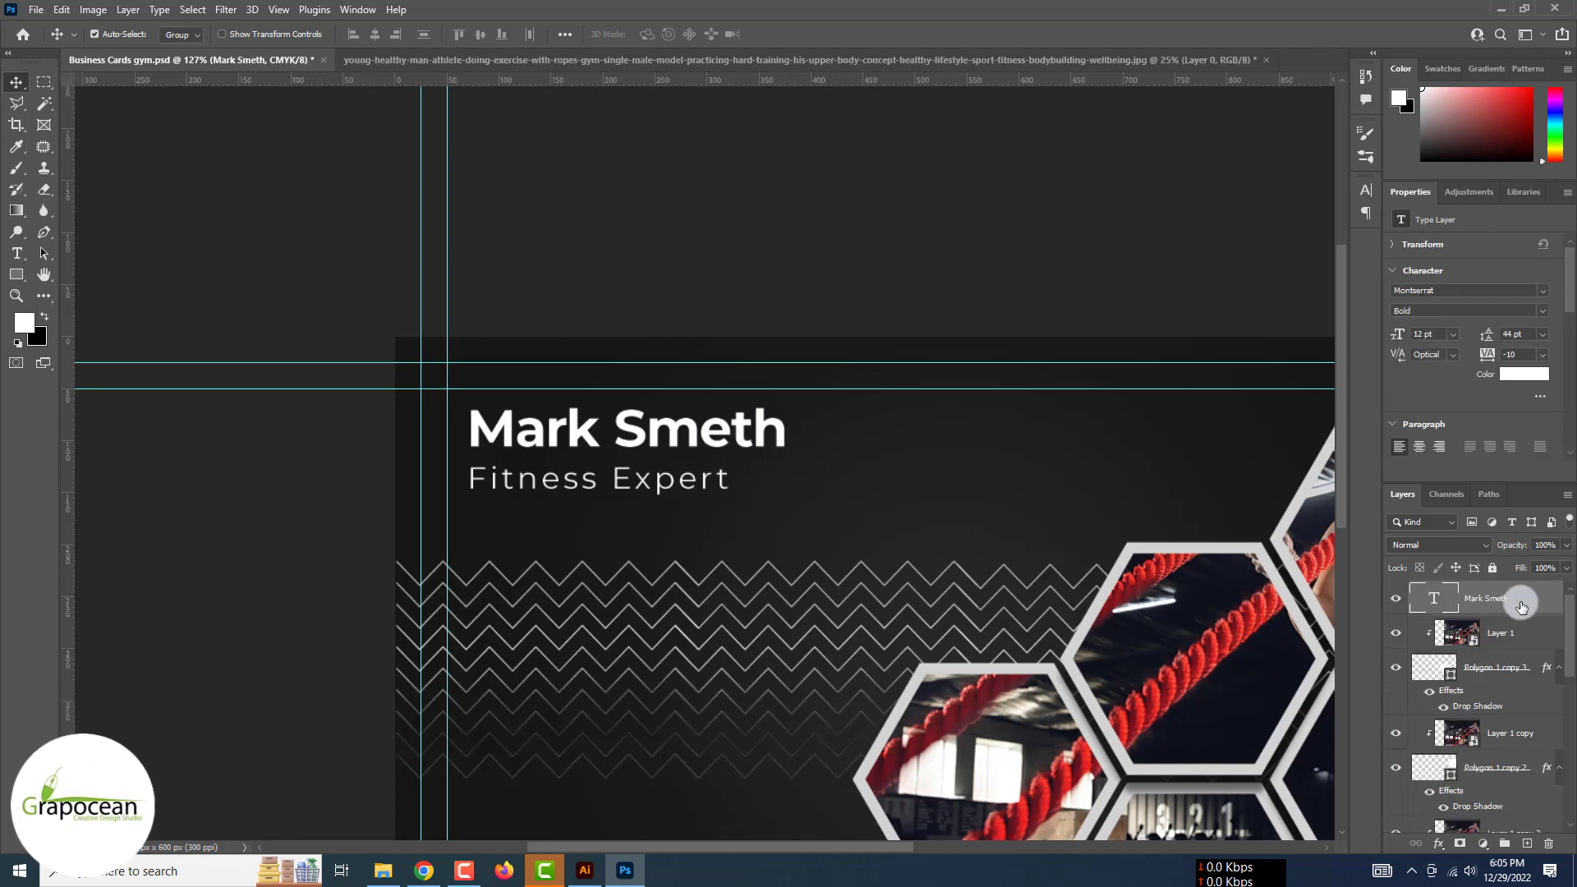
{"action": "right_click", "coordinate": [1519, 599]}
{"action": "left_click", "coordinate": [1385, 100]}
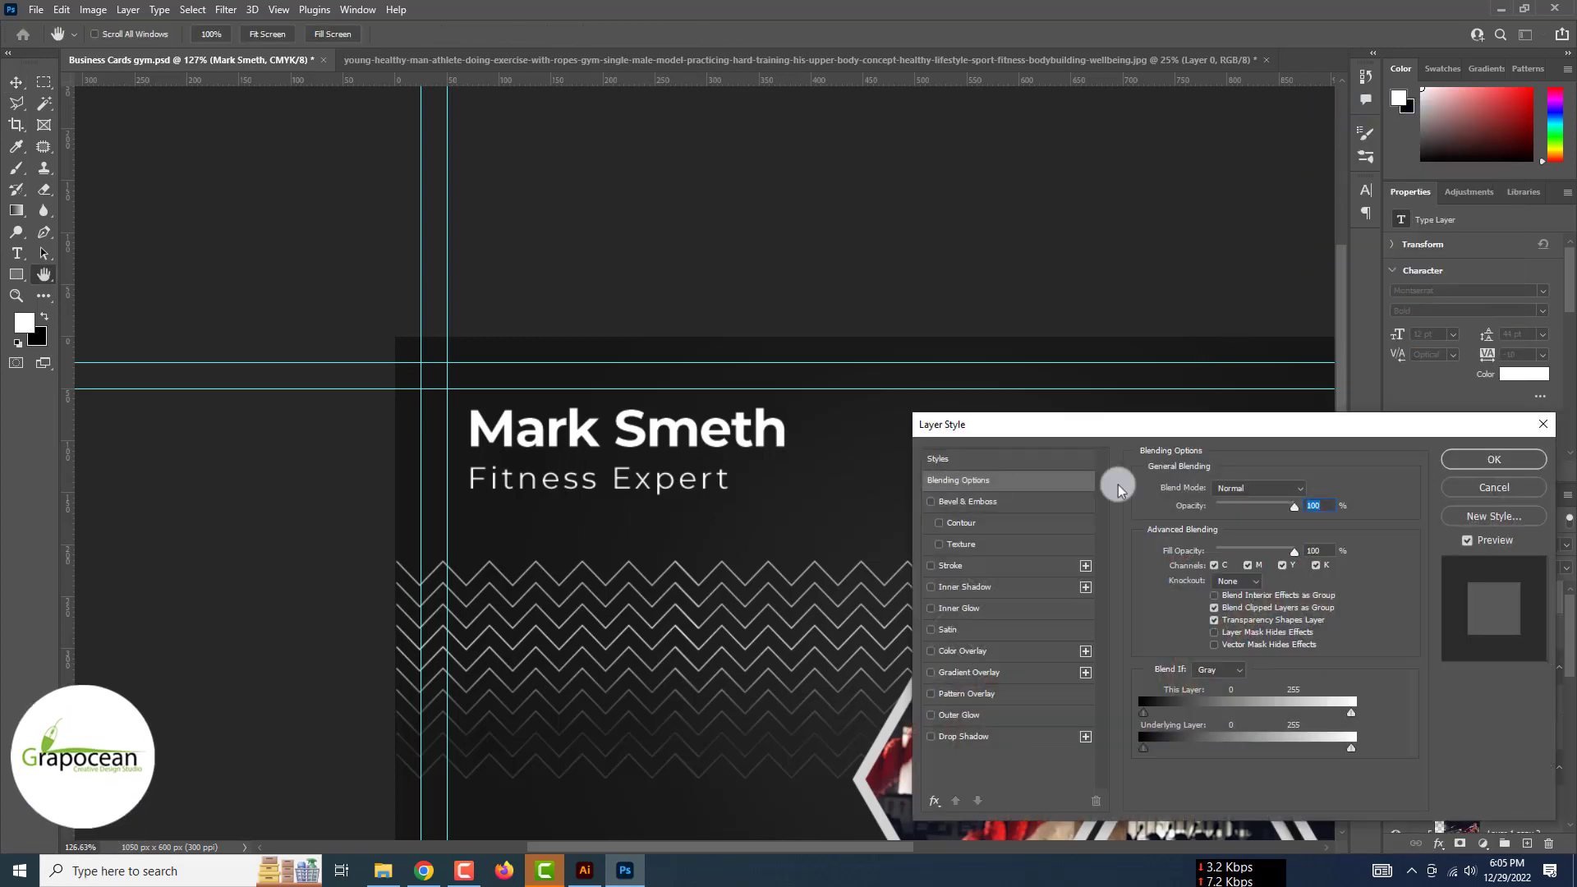
Apply a reversed white-to-grey Gradient Overlay (93°, 91% scale, 100% opacity) to the name
{"action": "left_click", "coordinate": [989, 673]}
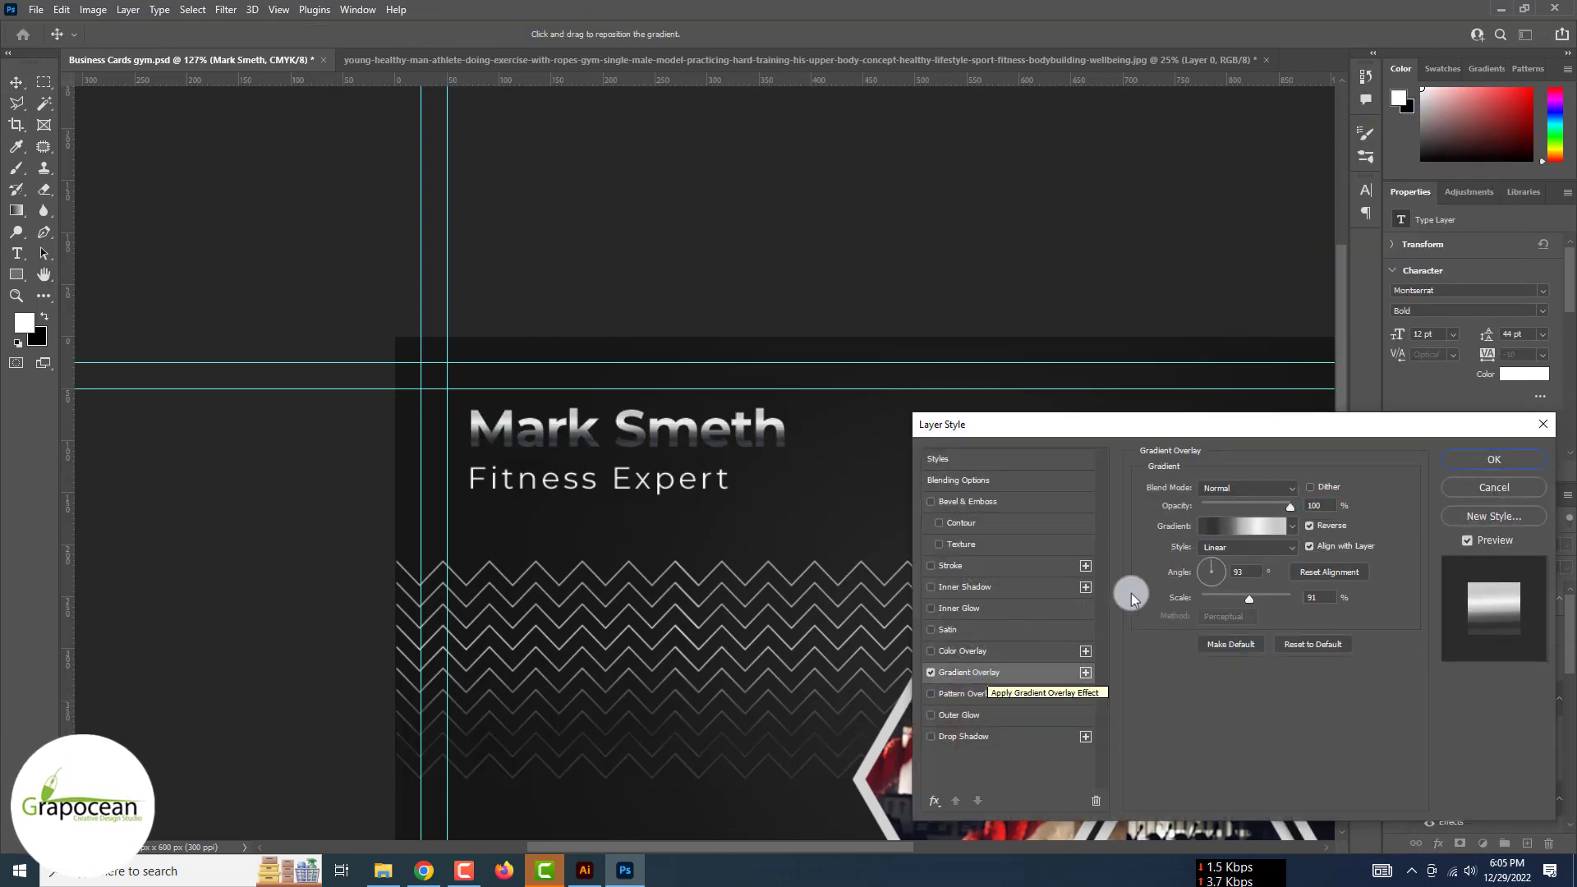
{"action": "mouse_move", "coordinate": [1291, 505]}
{"action": "left_mouse_down"}
{"action": "mouse_move", "coordinate": [1249, 506]}
{"action": "mouse_move", "coordinate": [1290, 509]}
{"action": "left_mouse_up"}
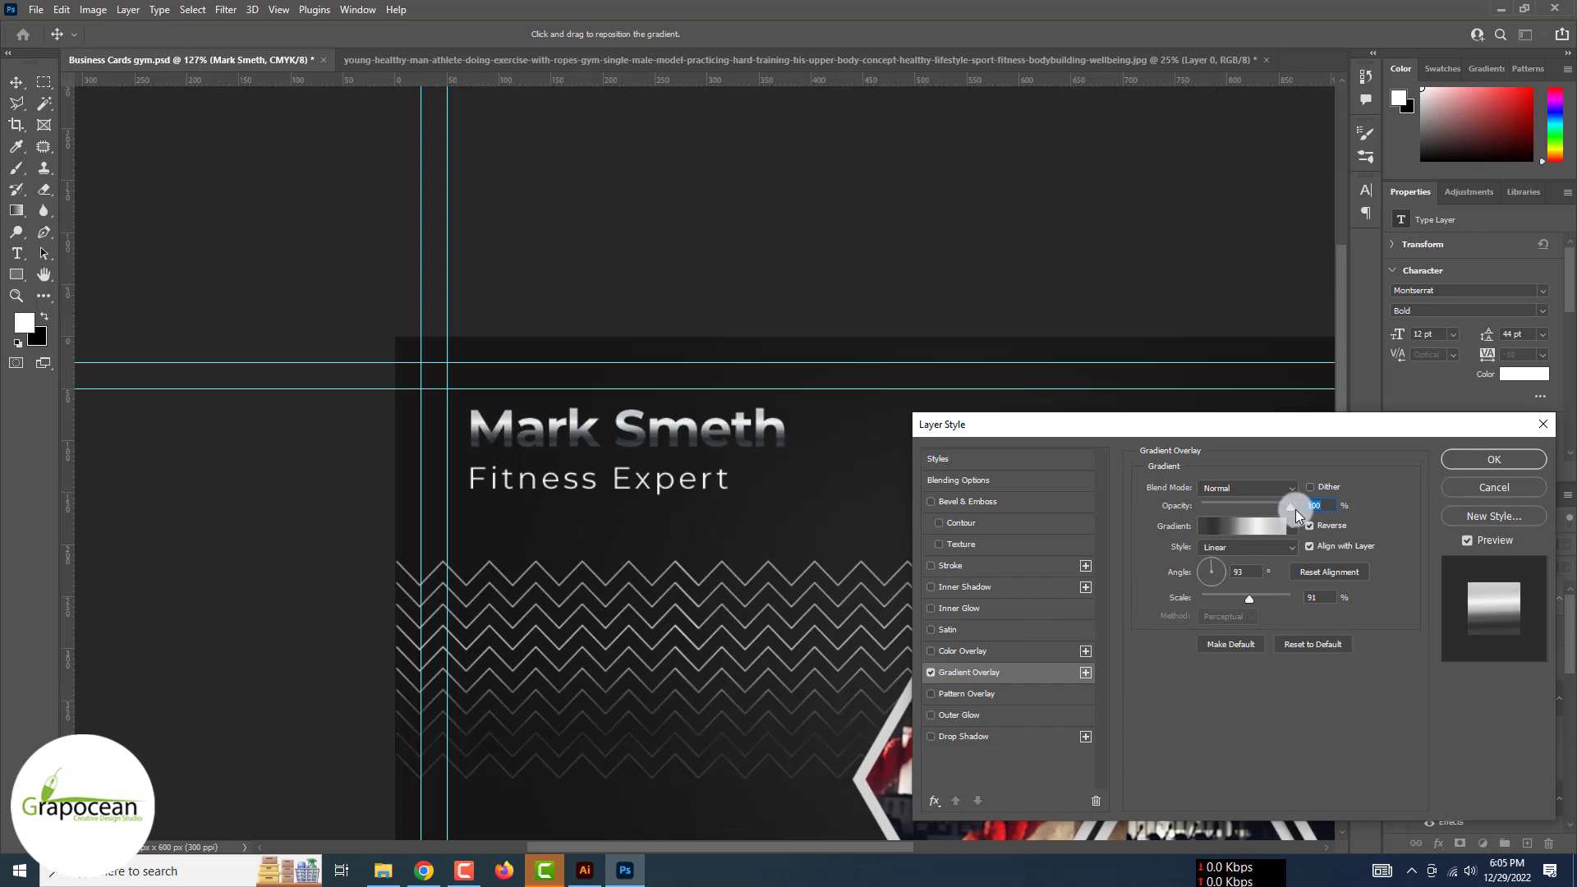
{"action": "left_click", "coordinate": [1515, 457]}
Select the Fitness Expert subtitle layer and adjust the Layers panel
{"action": "left_click", "coordinate": [214, 521]}
{"action": "scroll", "coordinate": [376, 511], "scroll_direction": "down", "scroll_amount": 8}
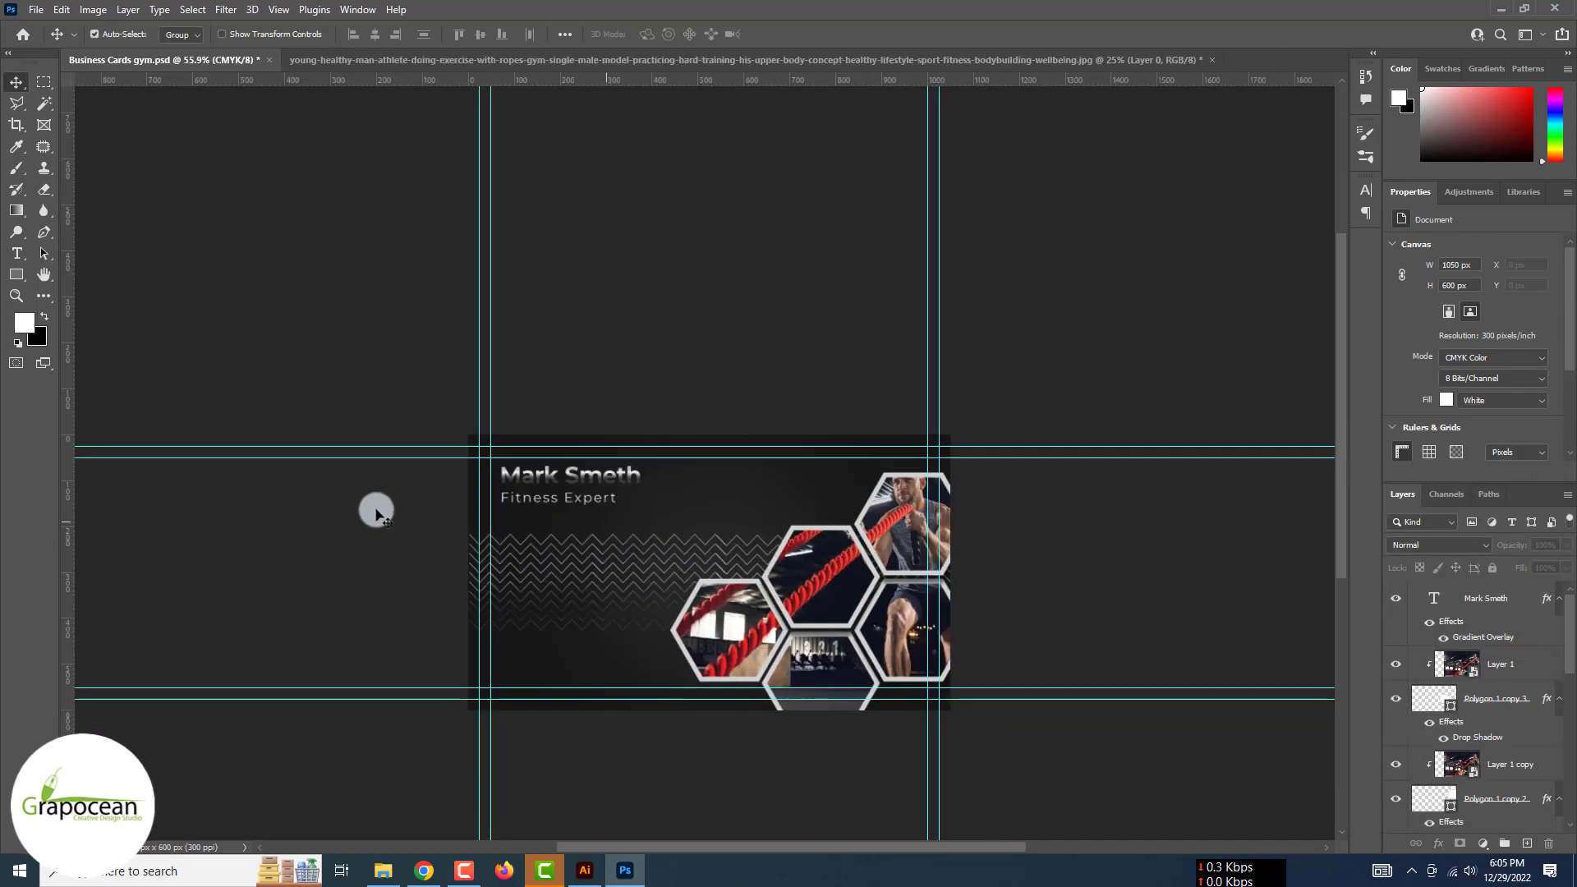
{"action": "scroll", "coordinate": [562, 501], "scroll_direction": "up", "scroll_amount": 5}
{"action": "left_click", "coordinate": [577, 498]}
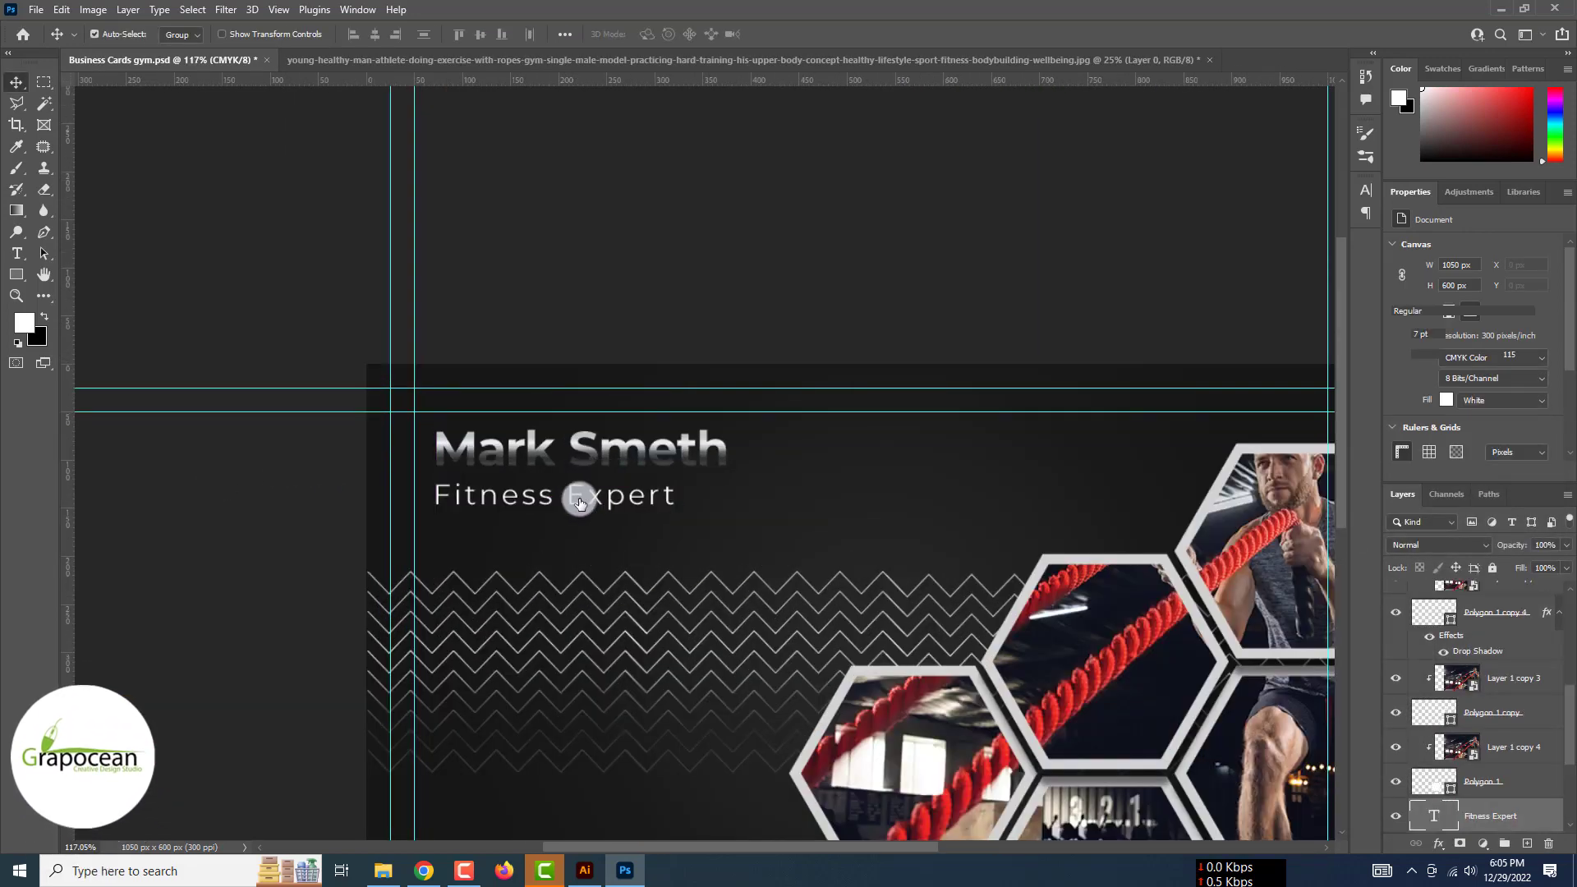
{"action": "left_click_drag", "start_coordinate": [1546, 604], "coordinate": [1546, 808]}
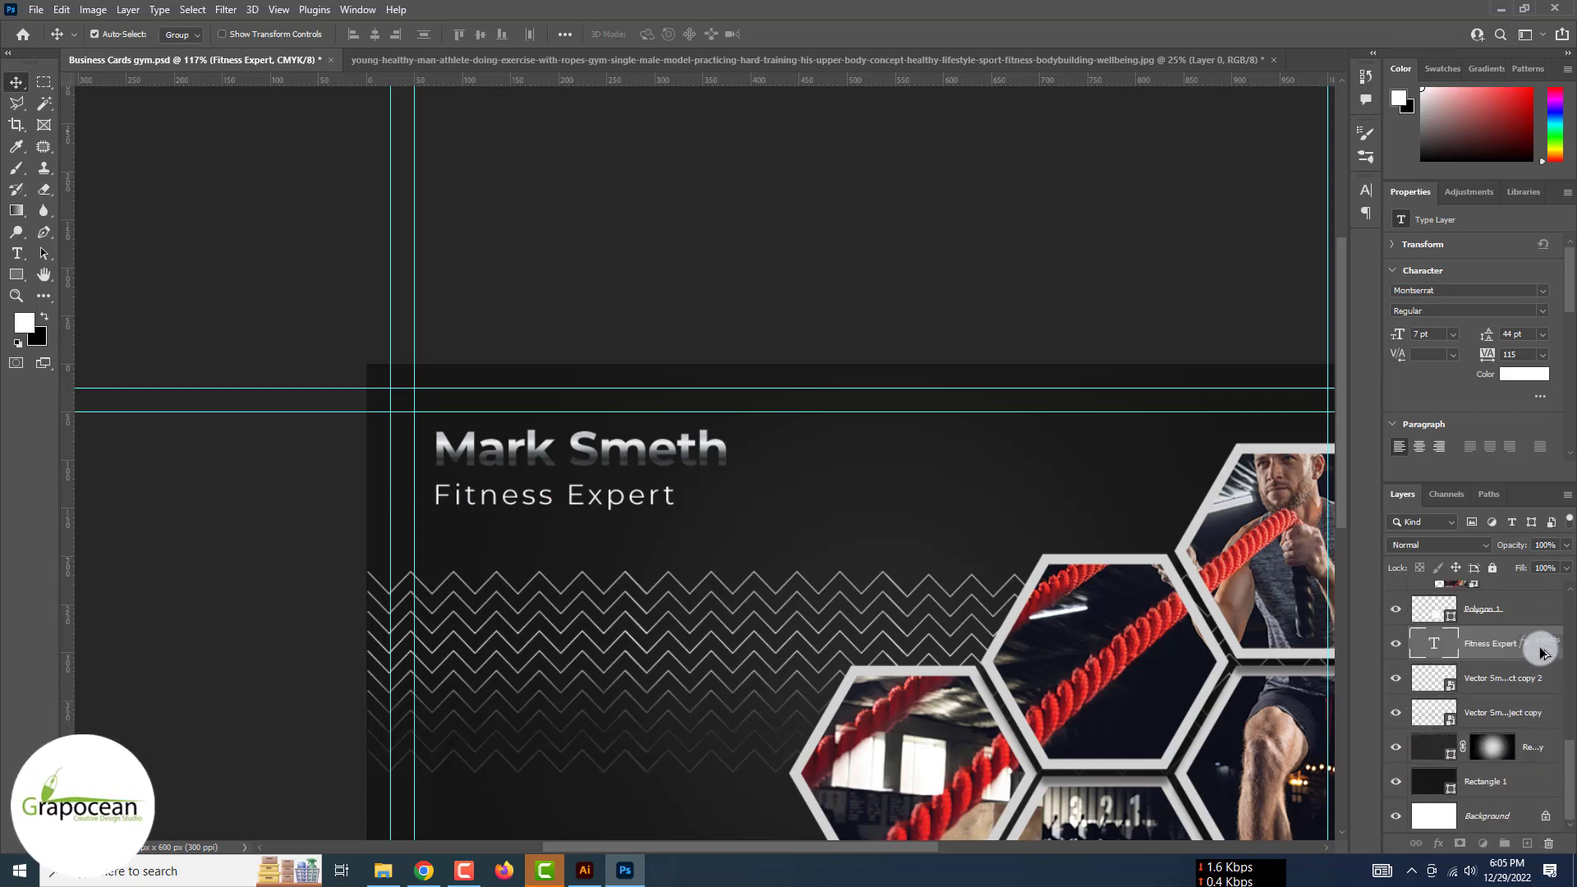
{"action": "left_click_drag", "start_coordinate": [1541, 651], "coordinate": [1462, 650]}
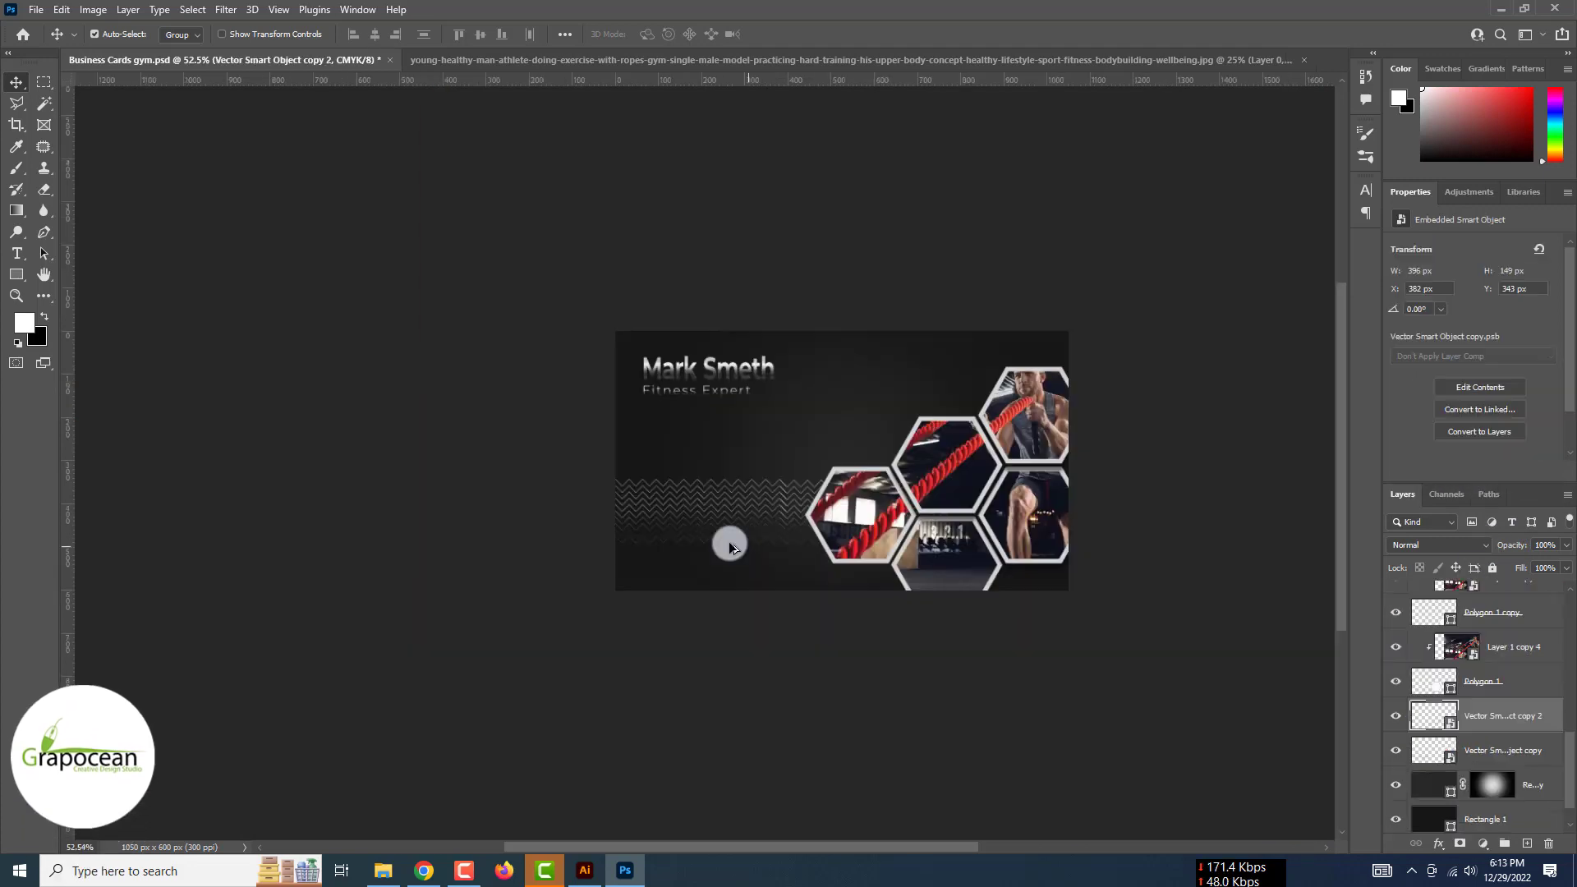
{"action": "scroll", "coordinate": [729, 546], "scroll_direction": "up", "scroll_amount": 2}
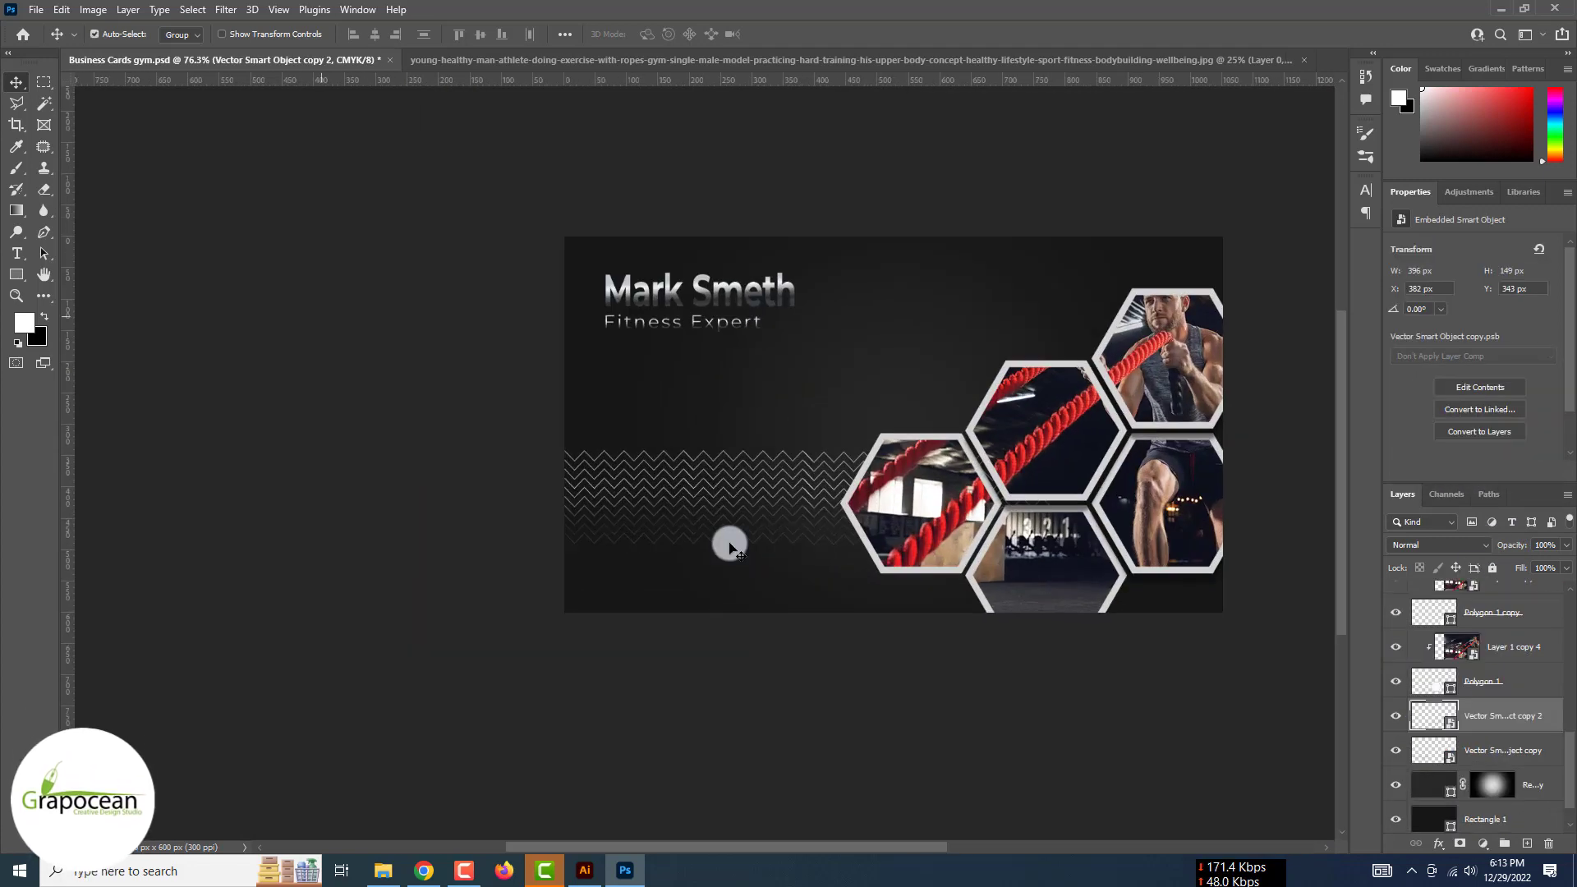
Open the globe, email and phone call icon files from Downloads
{"action": "left_click", "coordinate": [39, 12]}
{"action": "left_click", "coordinate": [51, 48]}
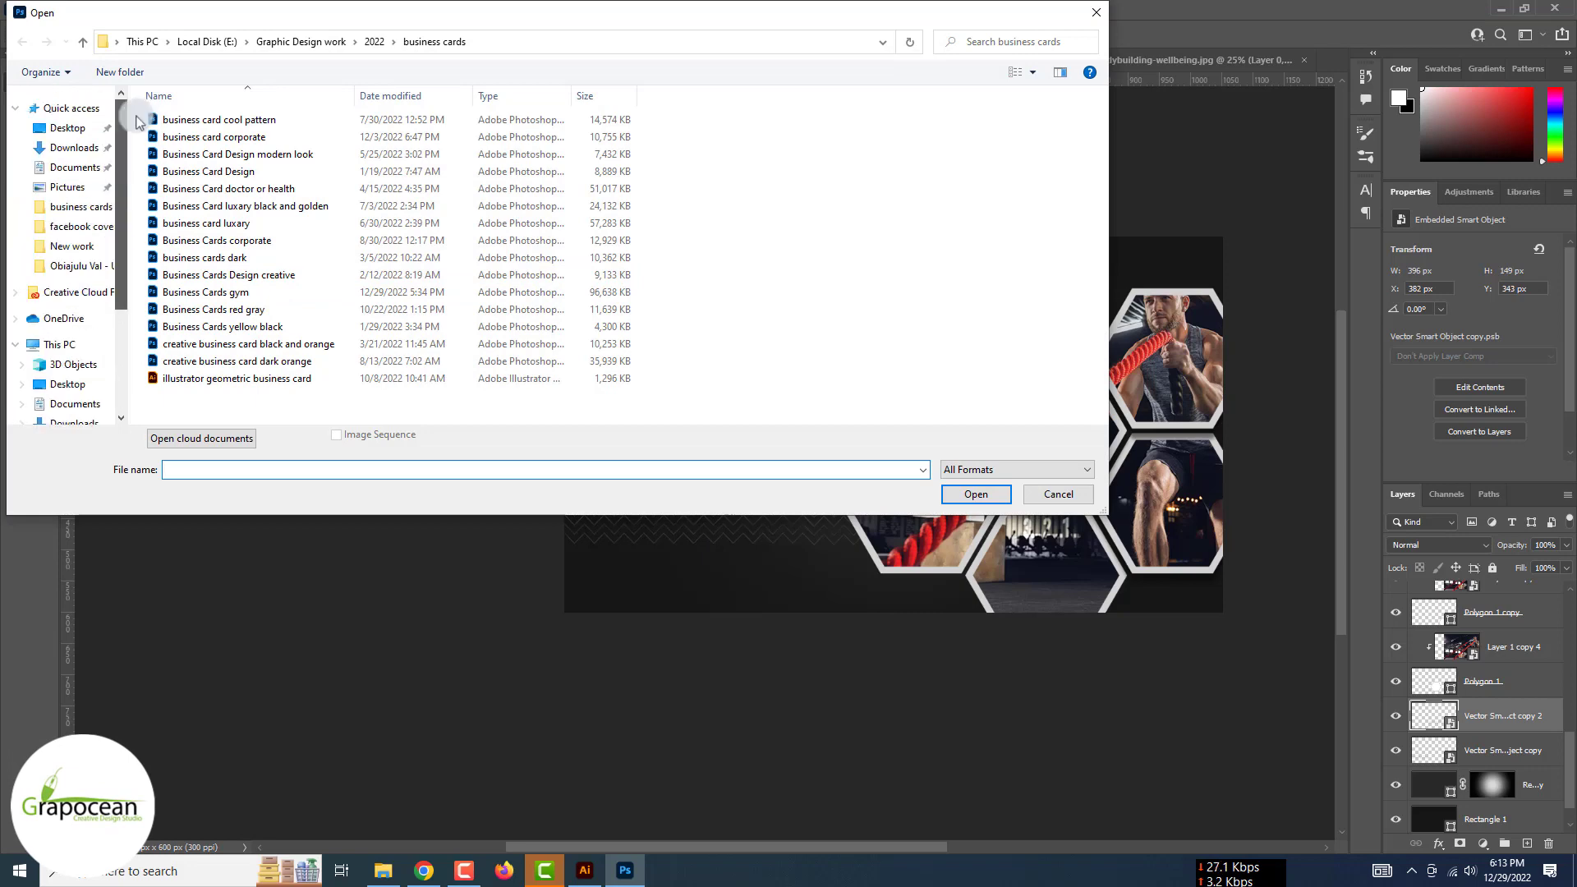
{"action": "left_click", "coordinate": [64, 149]}
{"action": "left_click", "coordinate": [299, 245]}
{"action": "left_click", "coordinate": [542, 261], "text": "ctrl"}
{"action": "left_click", "coordinate": [763, 273], "text": "ctrl"}
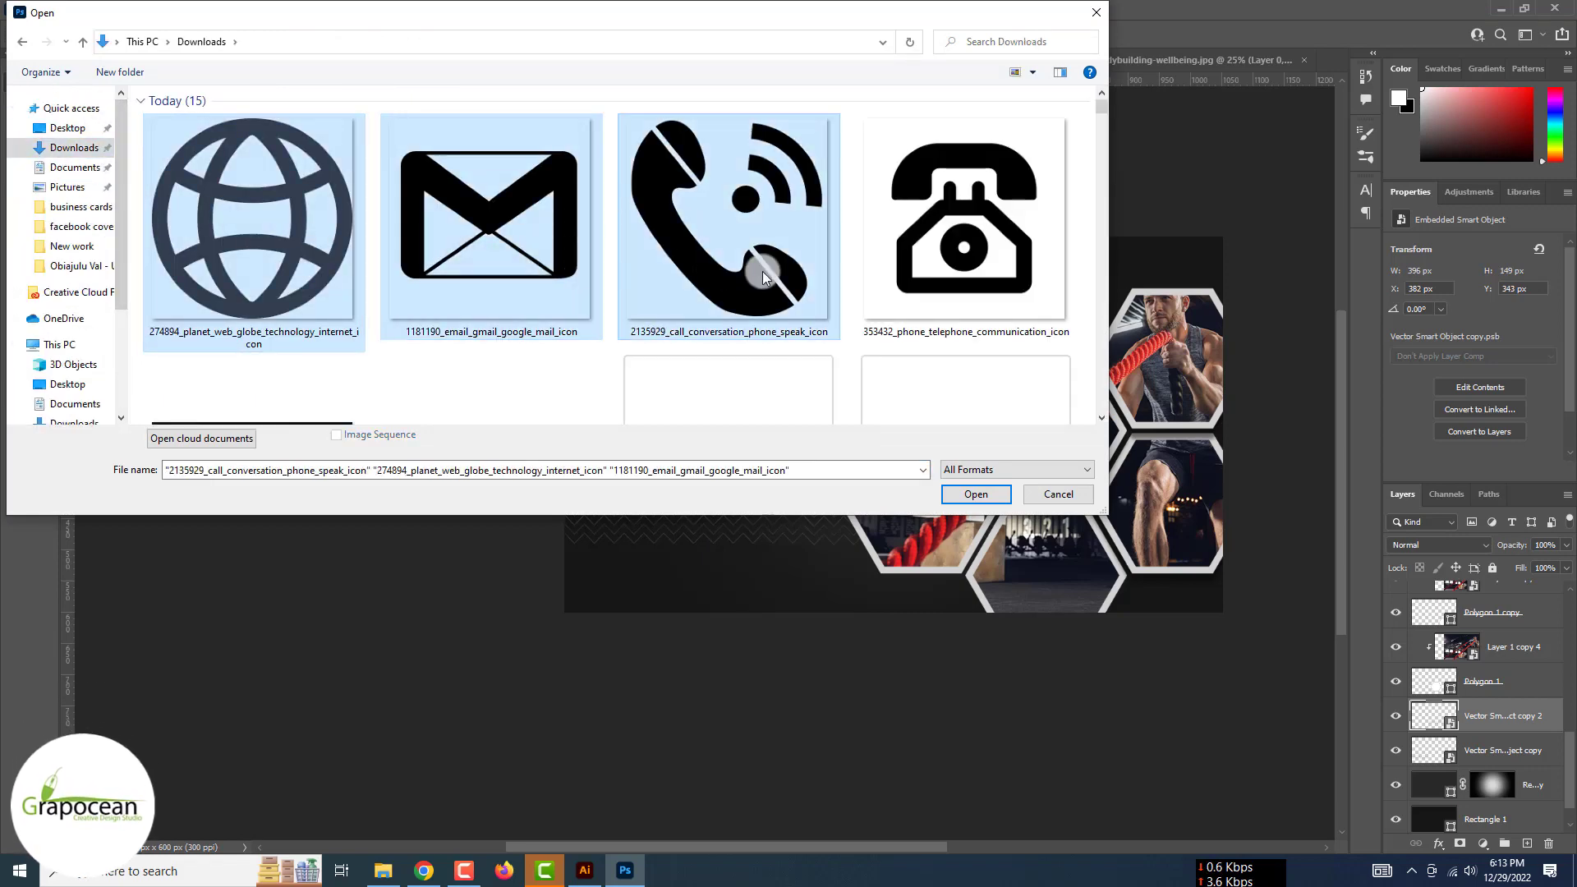
{"action": "left_click", "coordinate": [976, 494]}
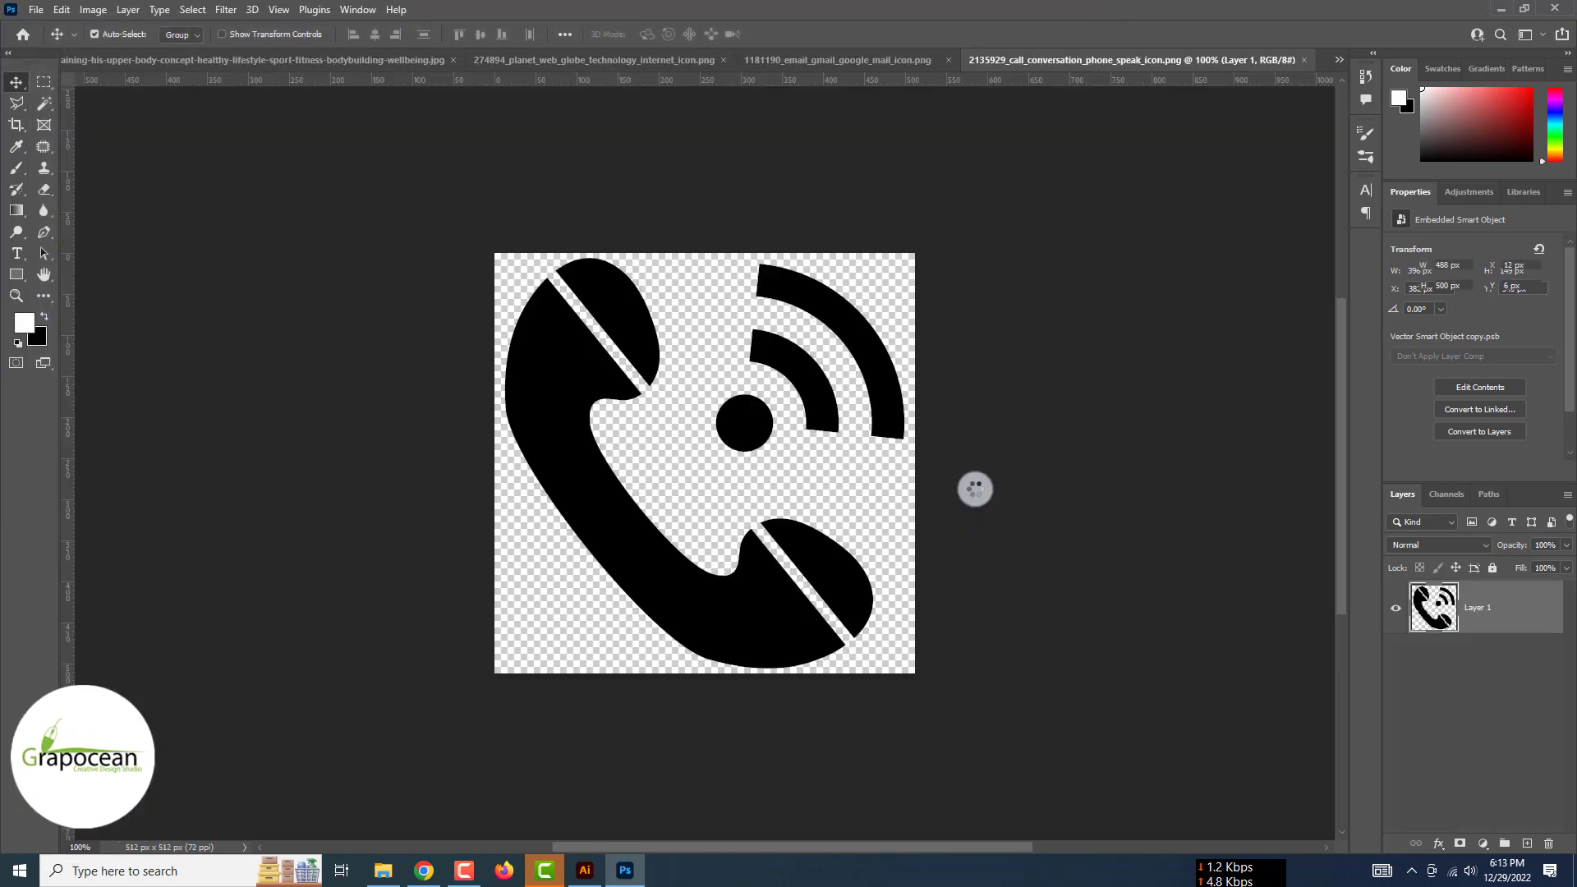
Back in the business card, shrink the pasted phone icon and place it below the title
{"action": "left_click", "coordinate": [1343, 59]}
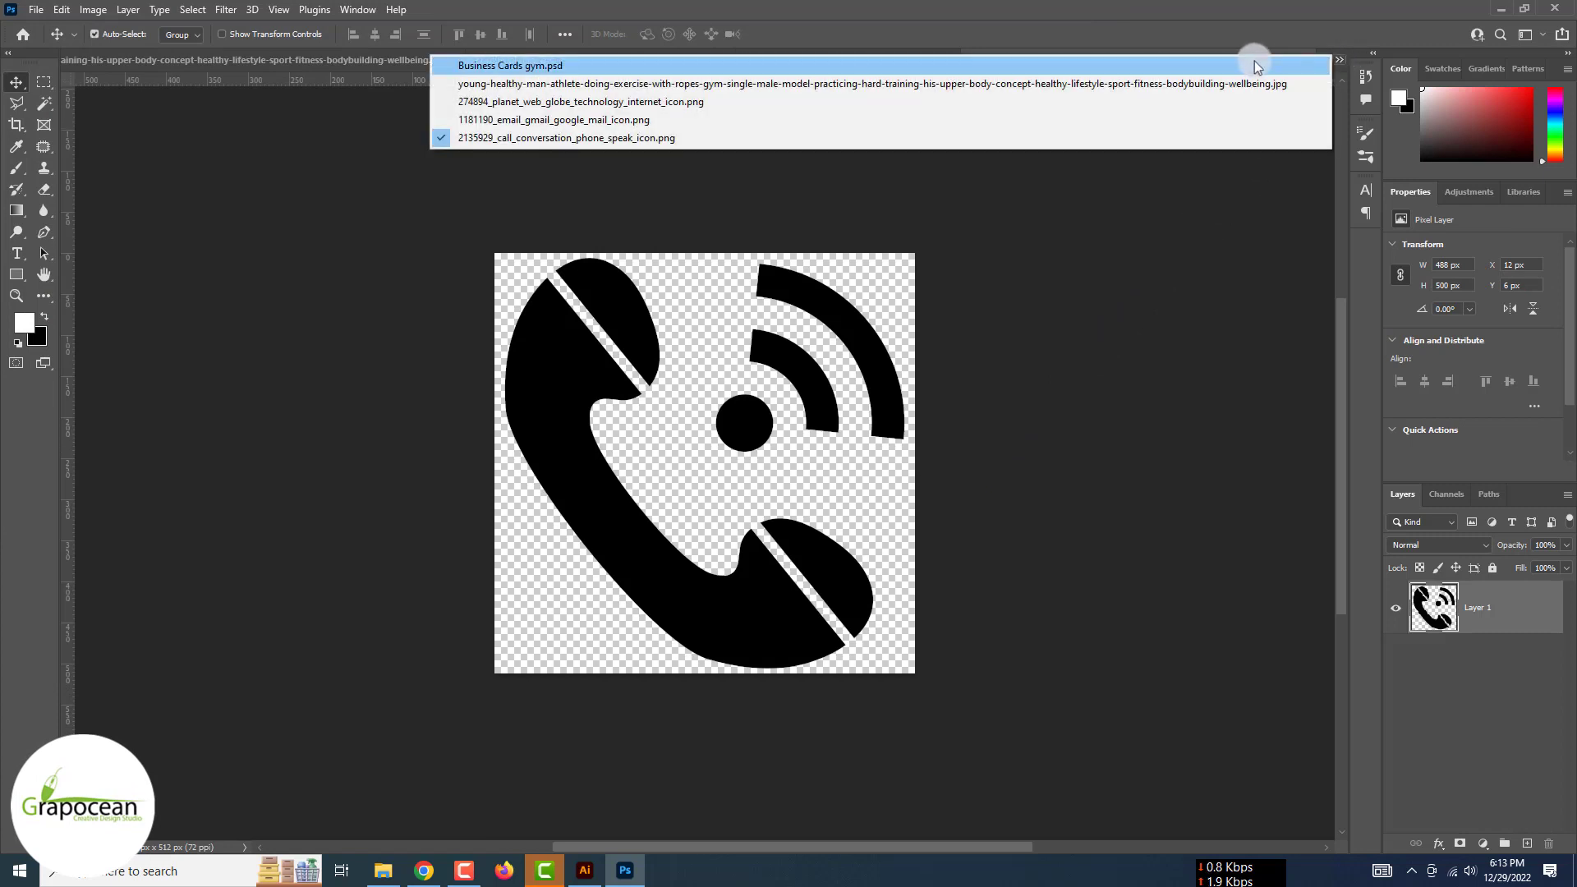
{"action": "left_click", "coordinate": [1009, 65]}
{"action": "key", "text": "ctrl+t"}
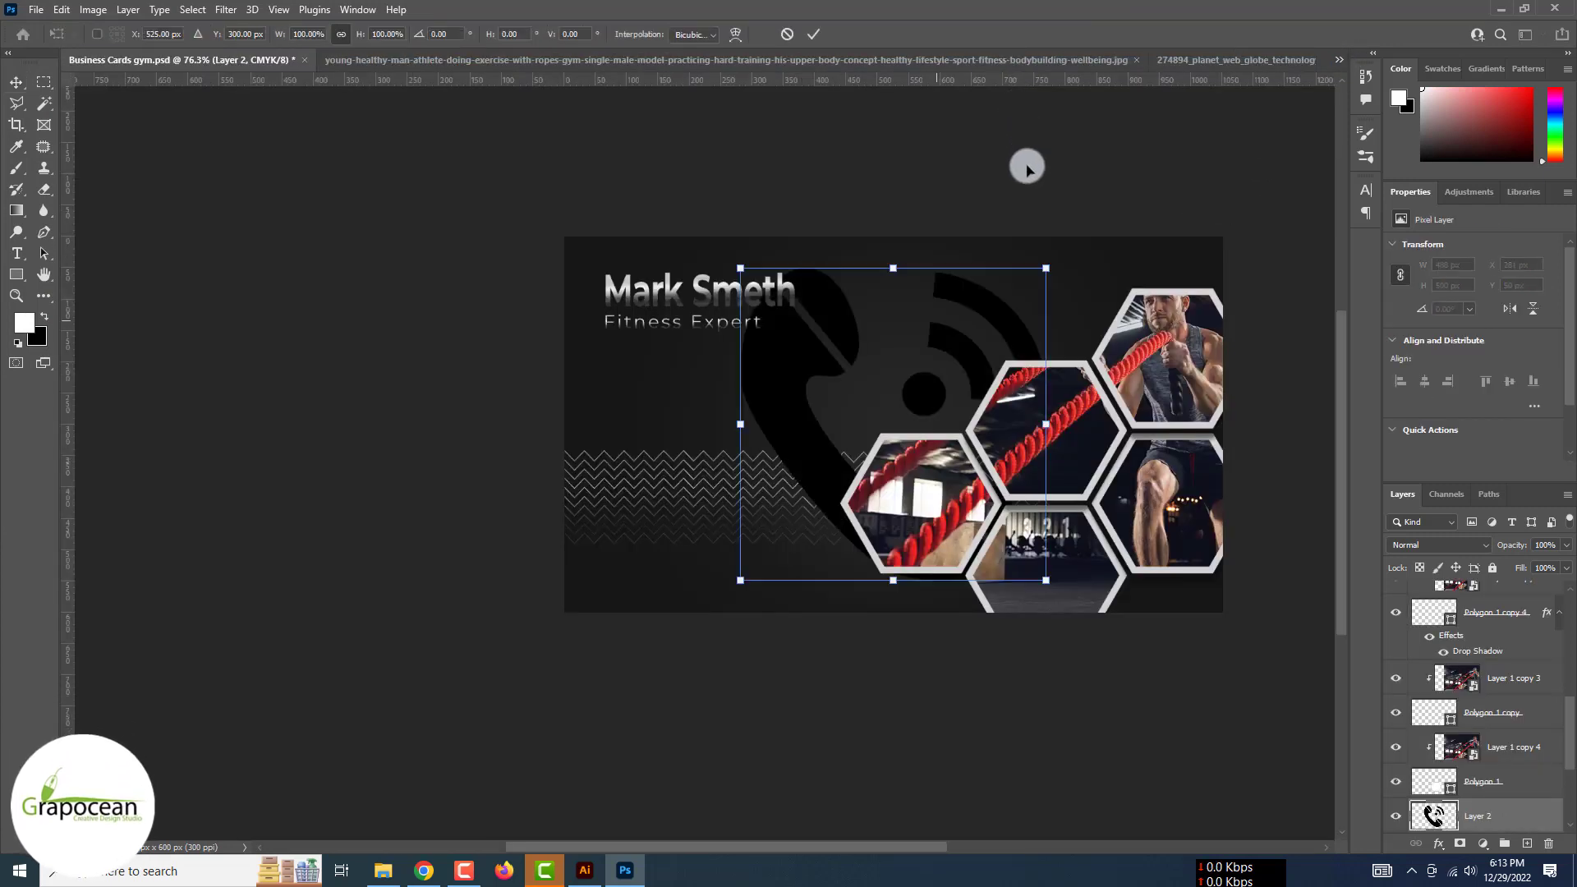
{"action": "left_click_drag", "start_coordinate": [1045, 267], "coordinate": [616, 391]}
{"action": "scroll", "coordinate": [643, 406], "scroll_direction": "up", "scroll_amount": 4}
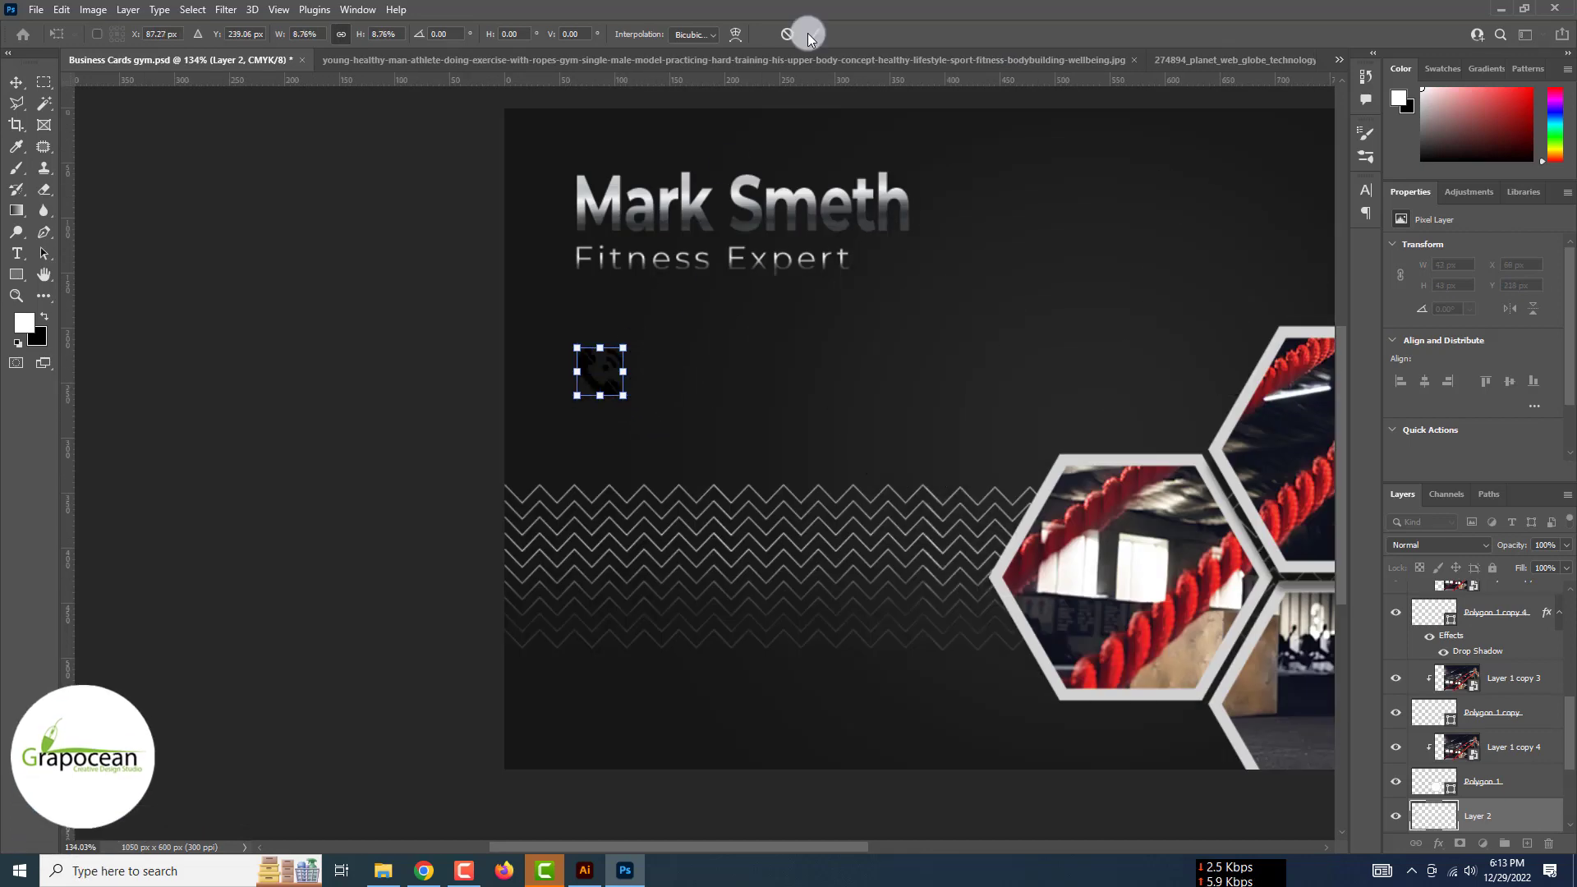
{"action": "left_click", "coordinate": [813, 34]}
Give the phone icon a silver Gradient Overlay
{"action": "right_click", "coordinate": [1503, 828]}
{"action": "left_click", "coordinate": [1408, 115]}
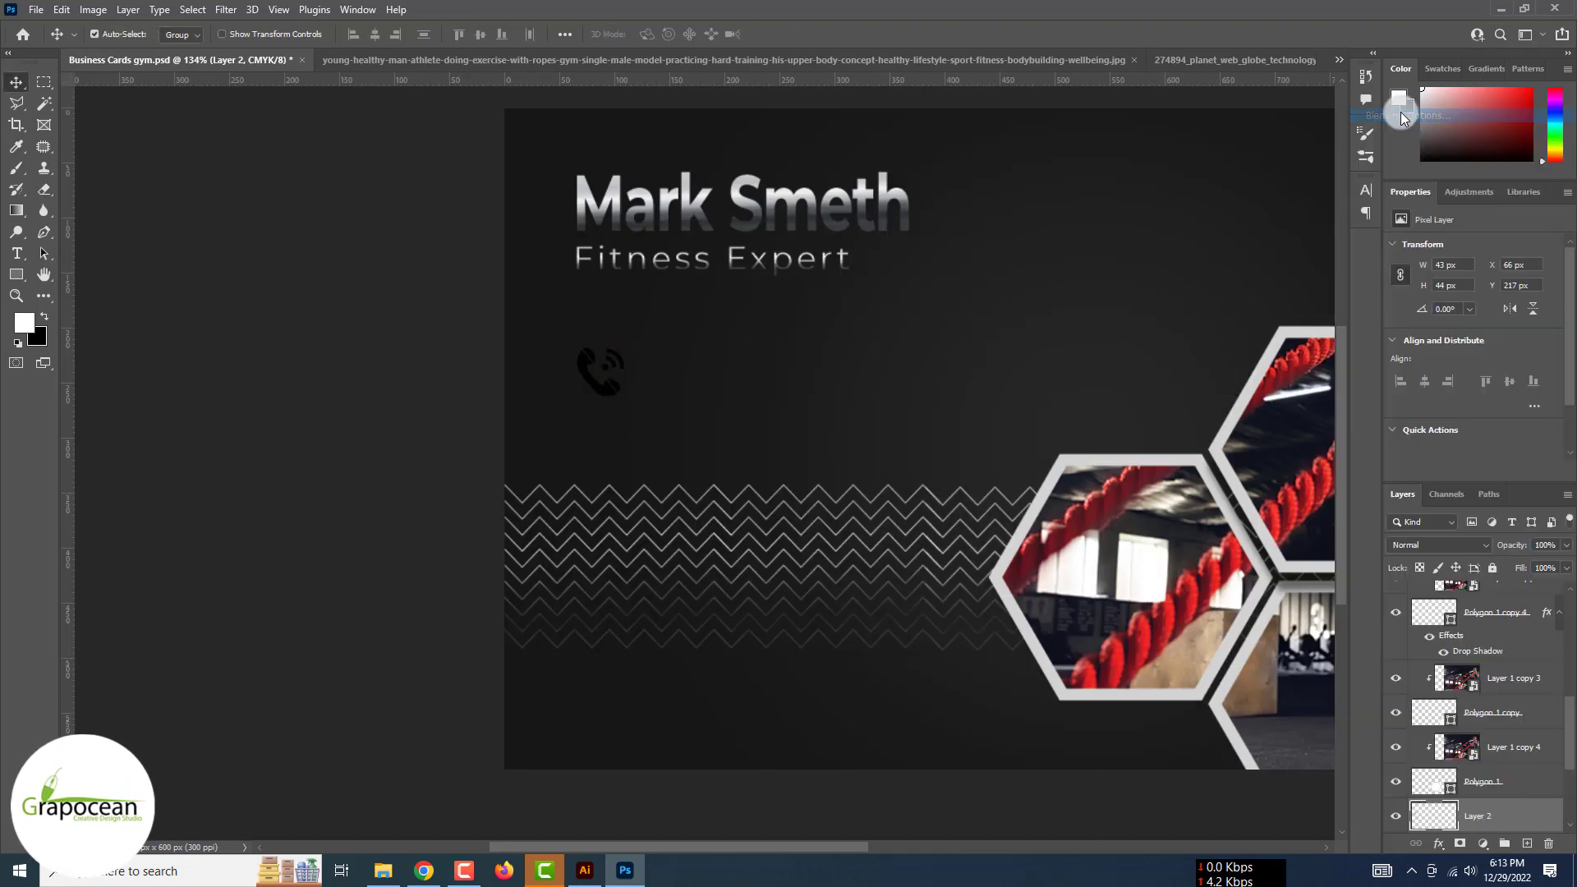
{"action": "left_click", "coordinate": [994, 672]}
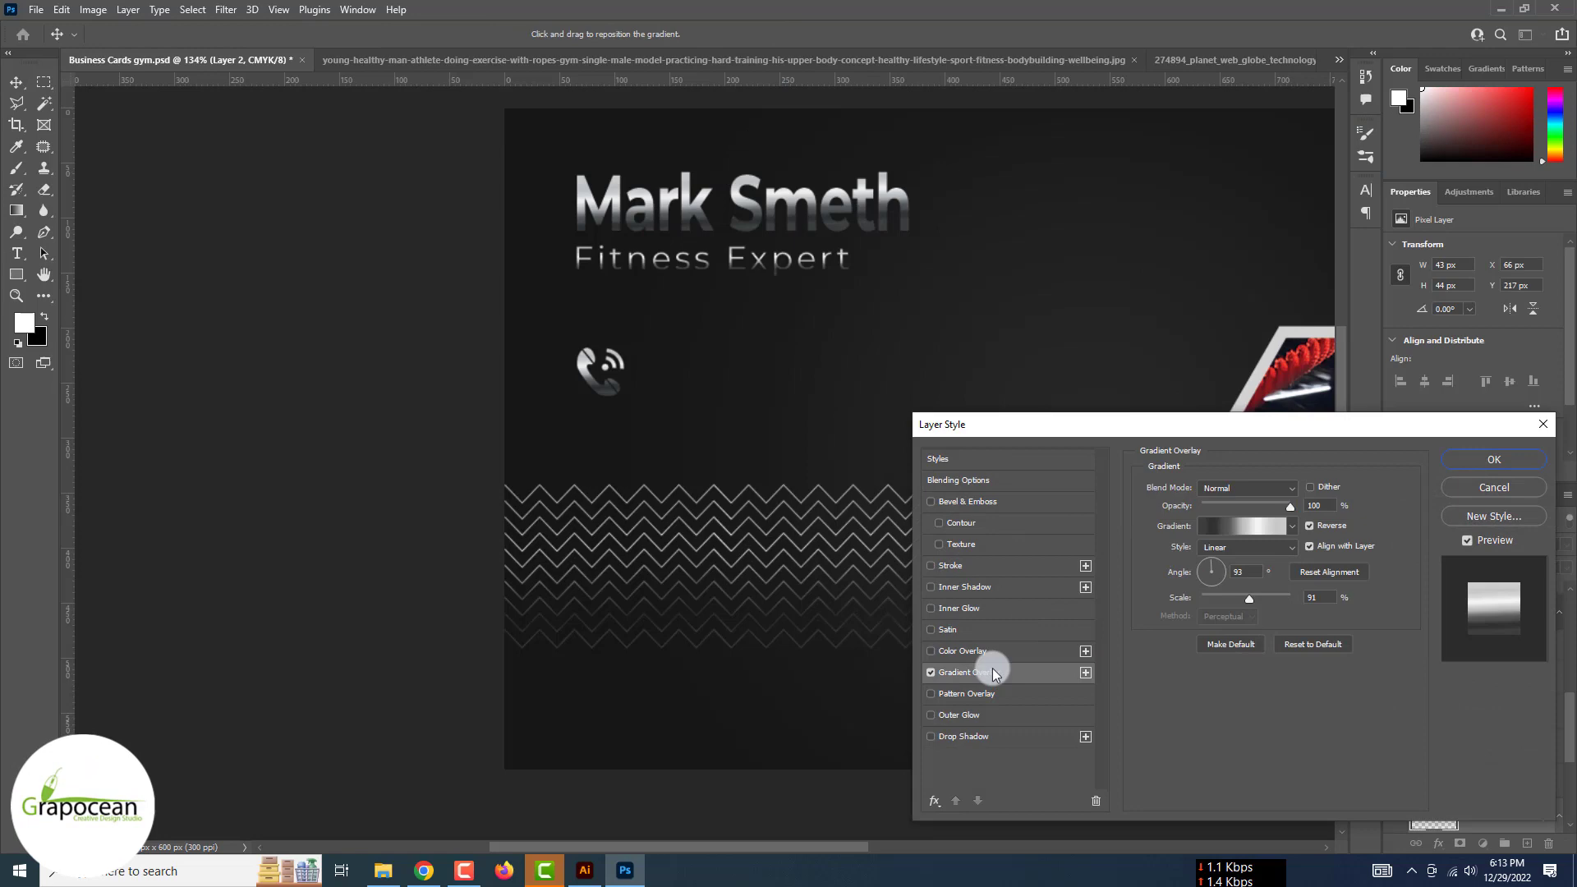
{"action": "left_click", "coordinate": [1508, 460]}
{"action": "scroll", "coordinate": [732, 461], "scroll_direction": "down", "scroll_amount": 4}
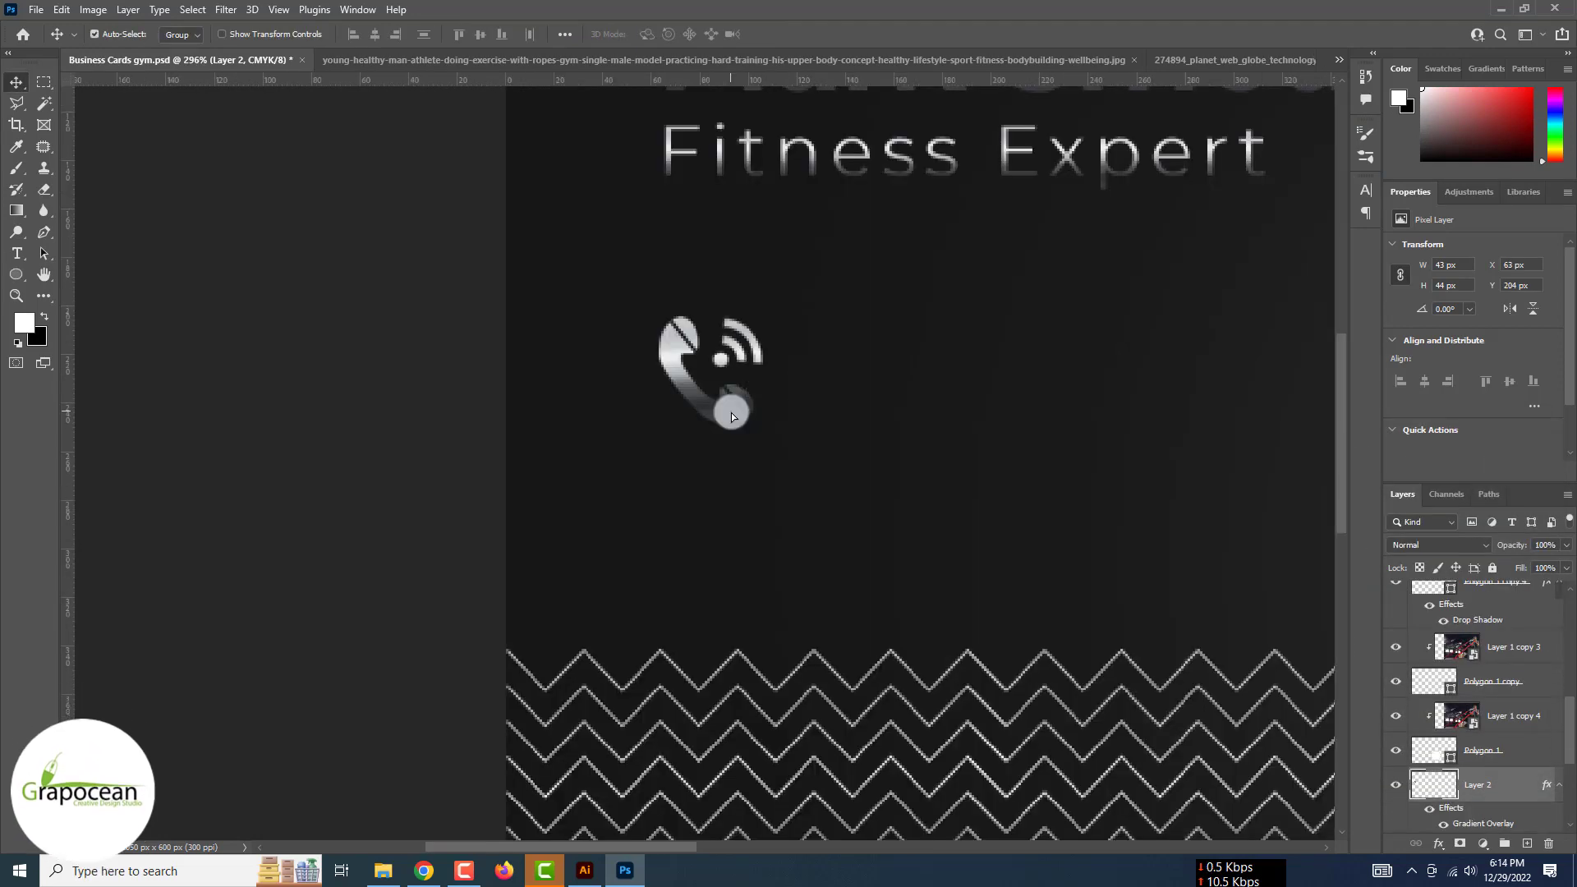
{"action": "scroll", "coordinate": [734, 405], "scroll_direction": "down", "scroll_amount": 6}
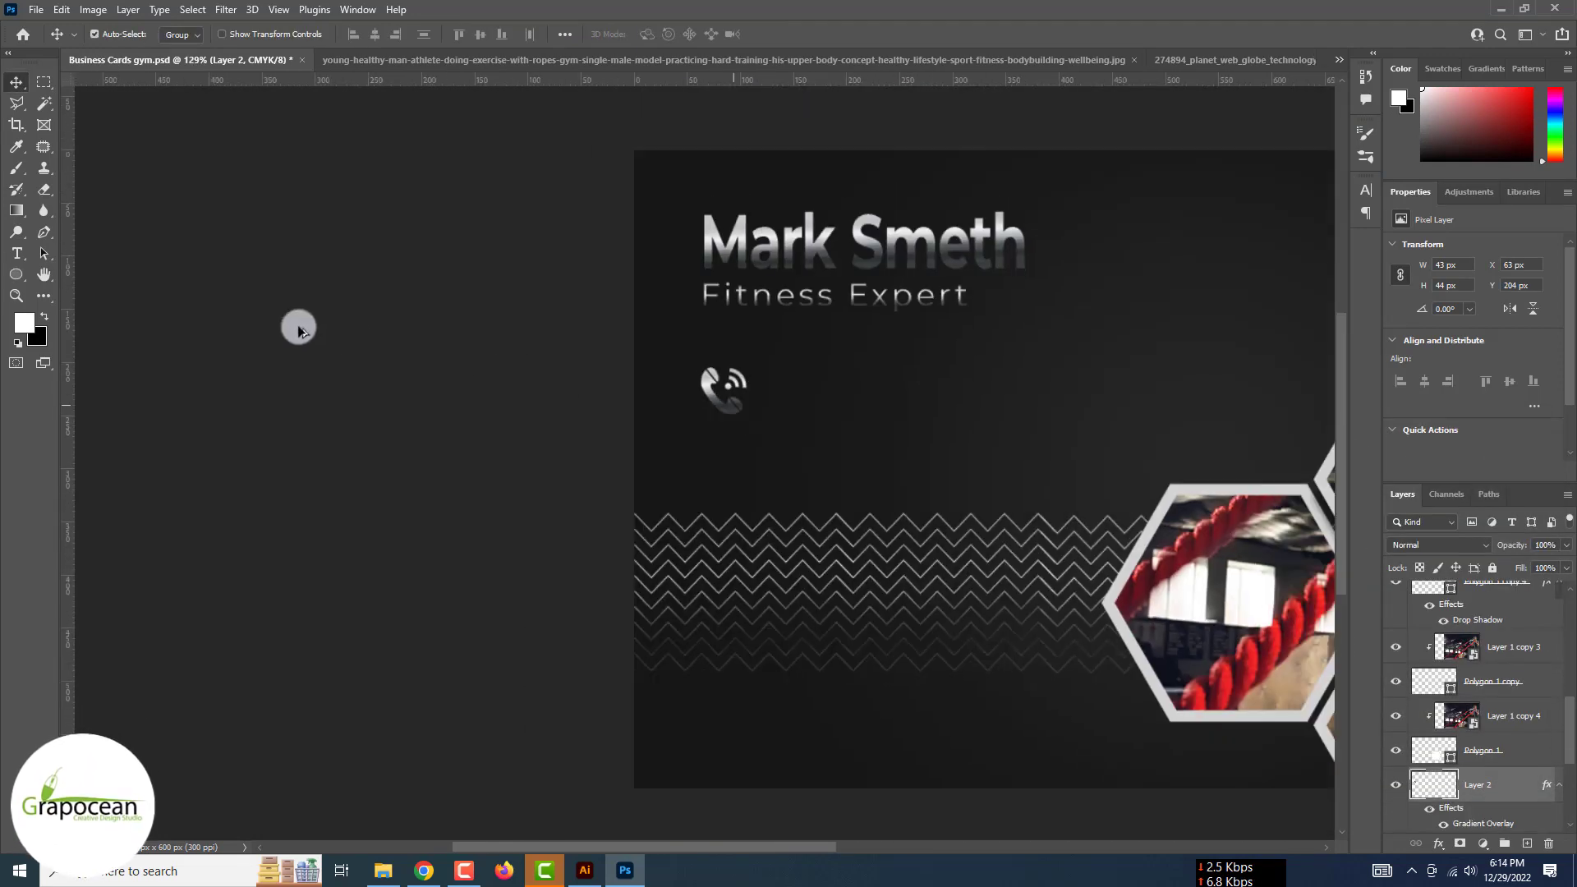
{"action": "left_click", "coordinate": [22, 278]}
Draw a circle around the phone icon with no fill and a 0.95 px solid outline
{"action": "left_click", "coordinate": [90, 291]}
{"action": "mouse_move", "coordinate": [691, 354]}
{"action": "left_mouse_down"}
{"action": "mouse_move", "coordinate": [753, 425]}
{"action": "mouse_move", "coordinate": [738, 418]}
{"action": "left_mouse_up"}
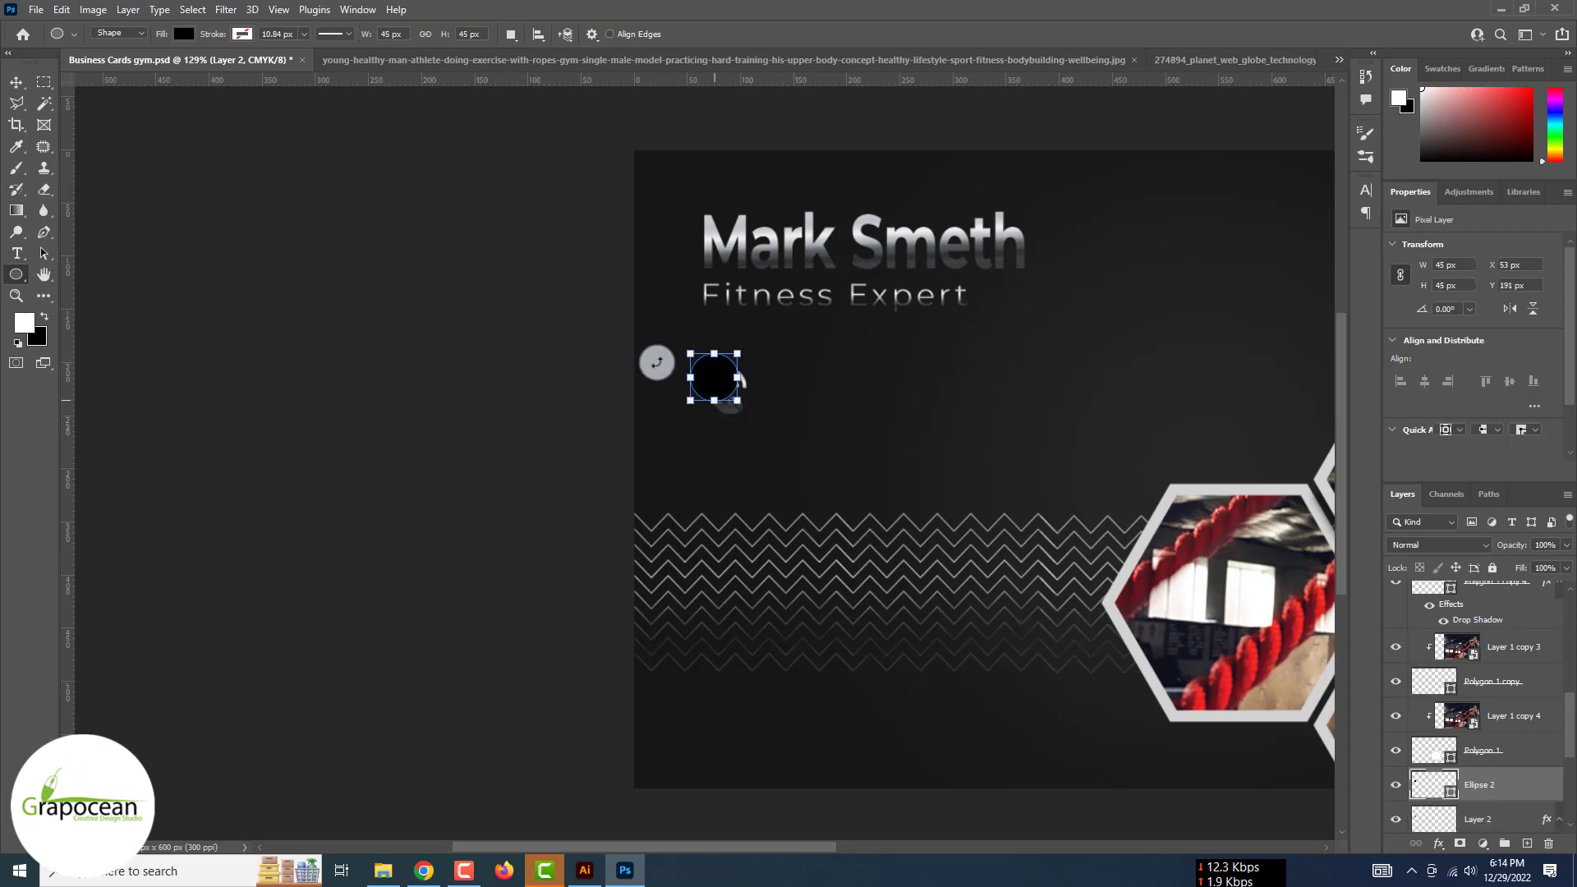
{"action": "left_click", "coordinate": [184, 34]}
{"action": "left_click", "coordinate": [86, 65]}
{"action": "left_click", "coordinate": [242, 34]}
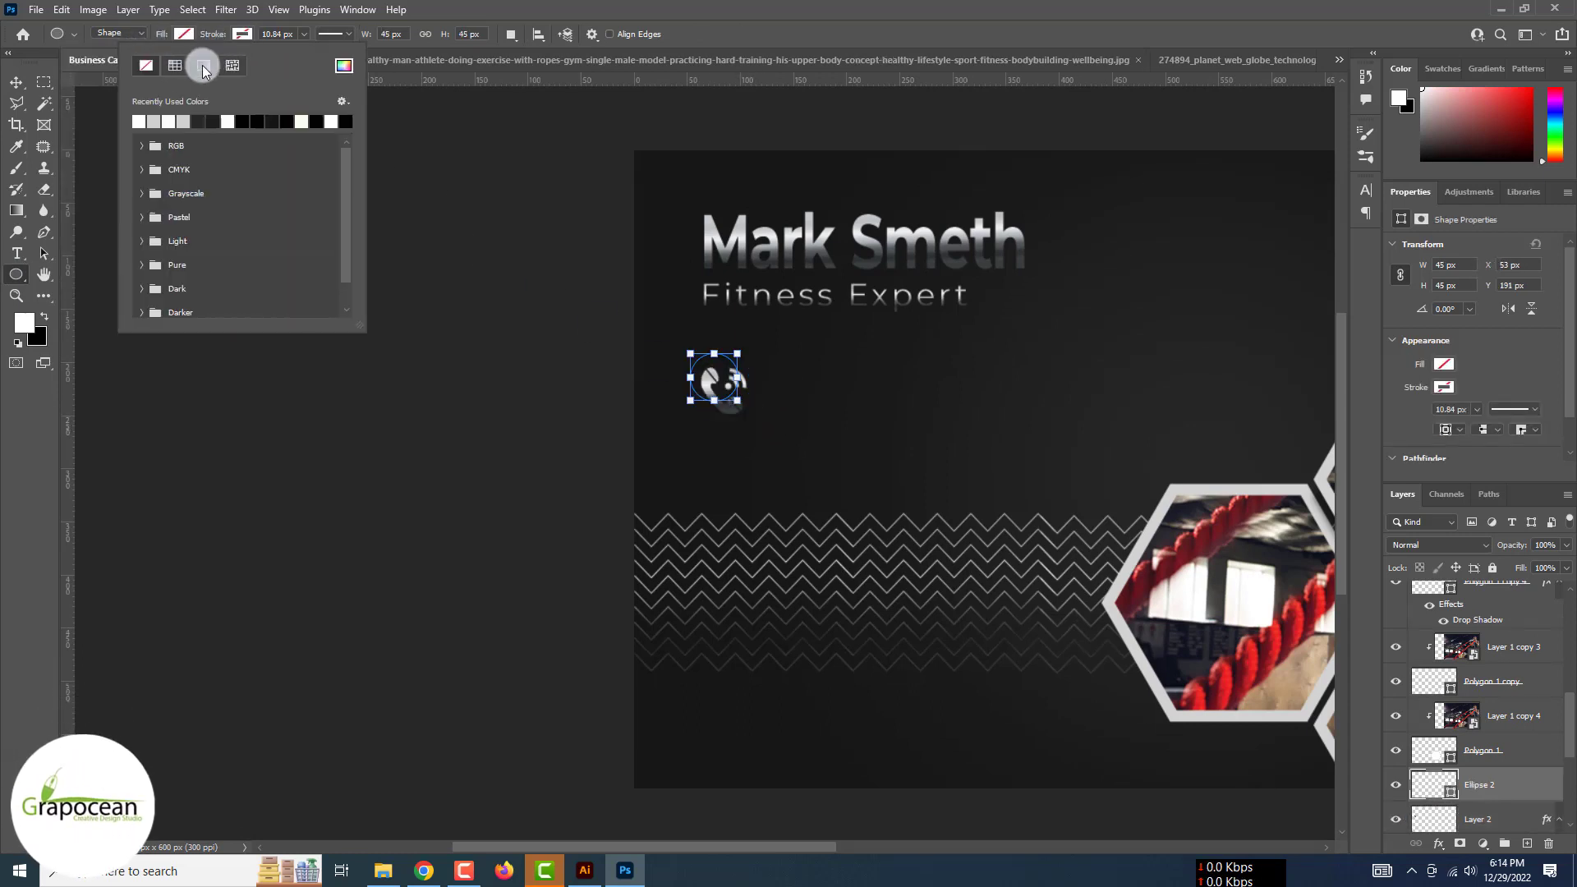
{"action": "left_click", "coordinate": [205, 67]}
{"action": "left_click", "coordinate": [154, 123]}
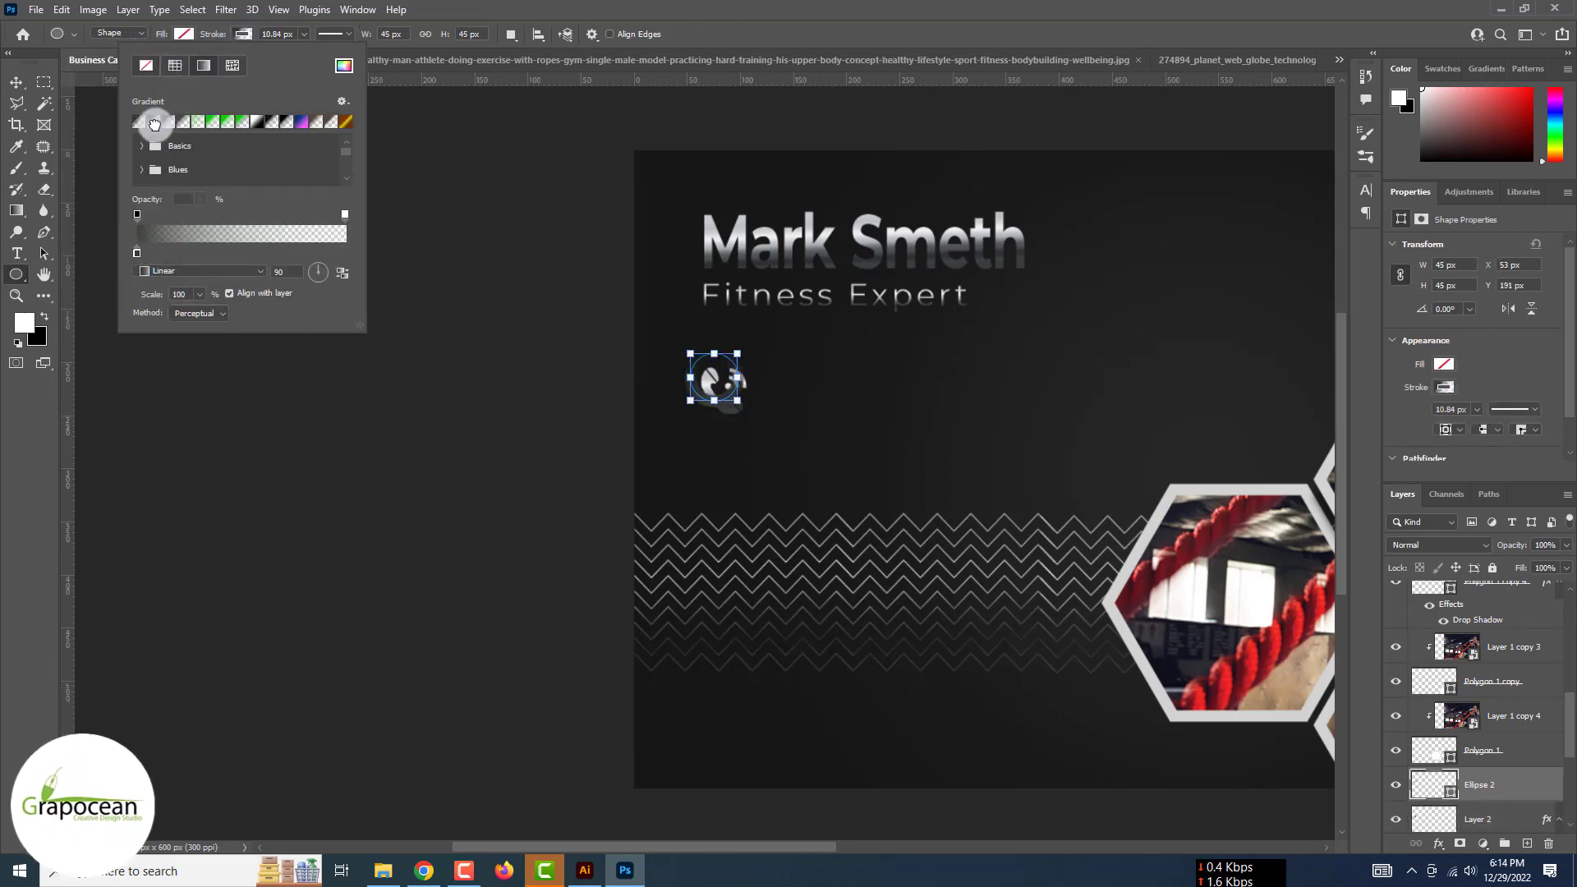
{"action": "left_click", "coordinate": [303, 33]}
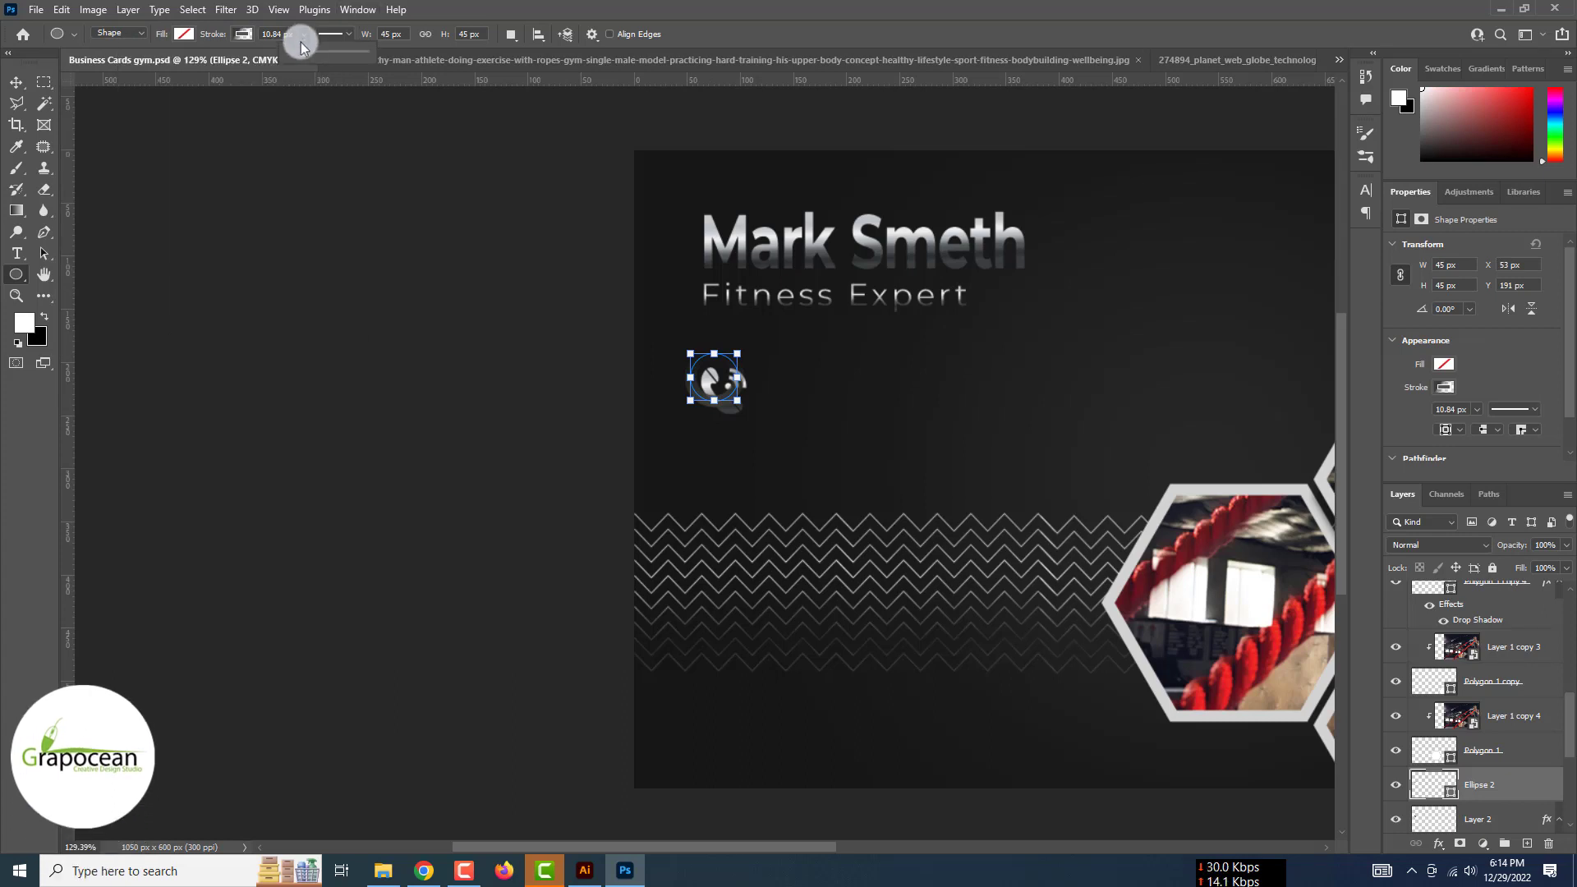
{"action": "left_click_drag", "start_coordinate": [303, 34], "coordinate": [297, 58]}
{"action": "left_click", "coordinate": [243, 34]}
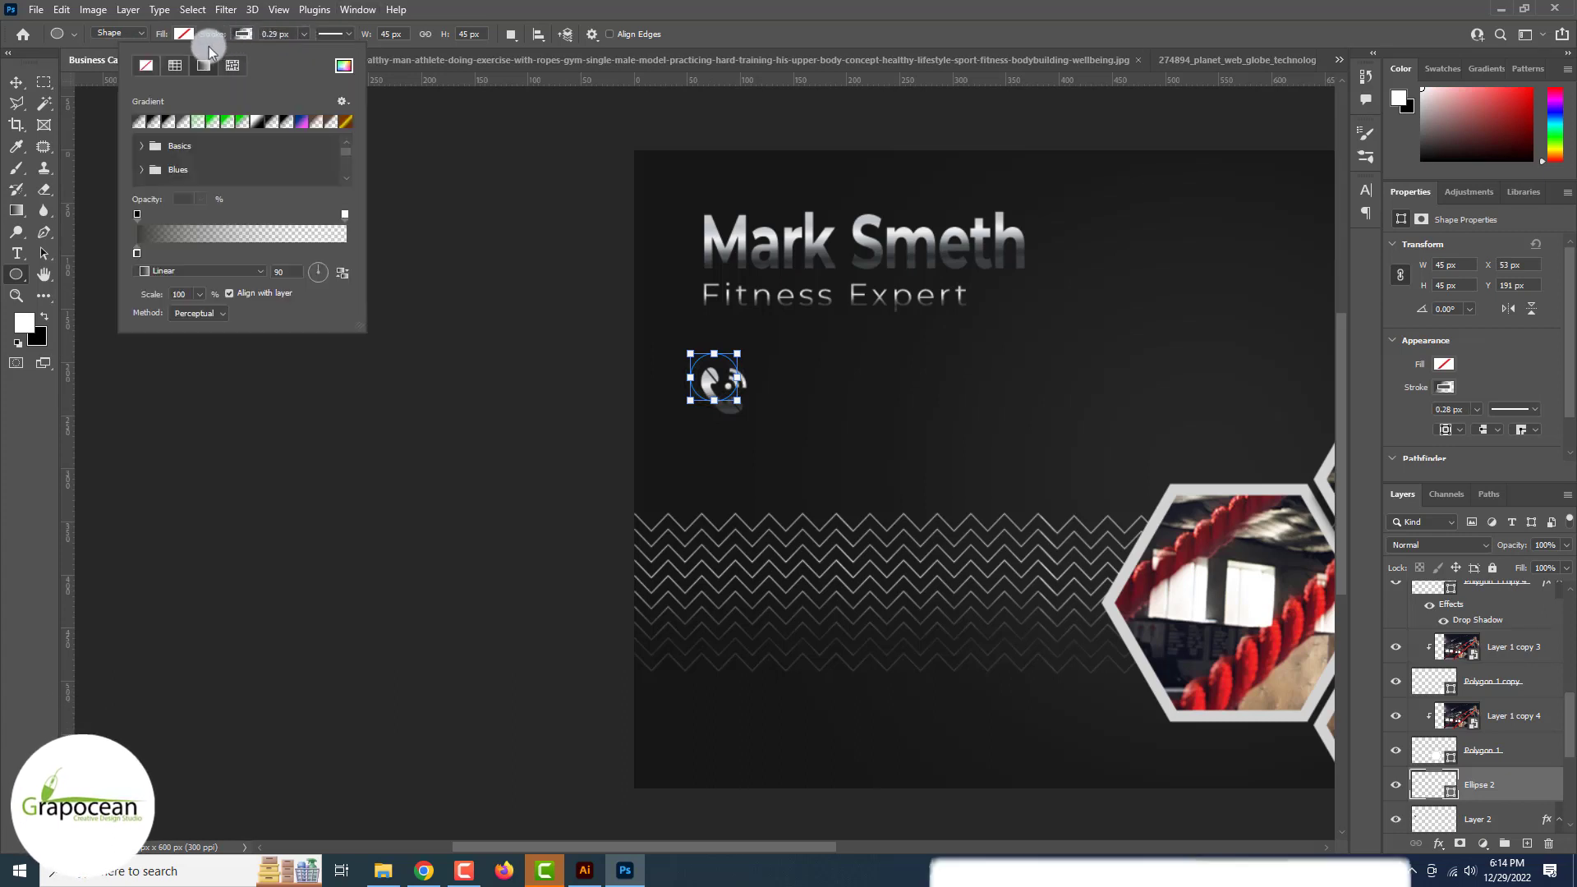
{"action": "left_click", "coordinate": [147, 66]}
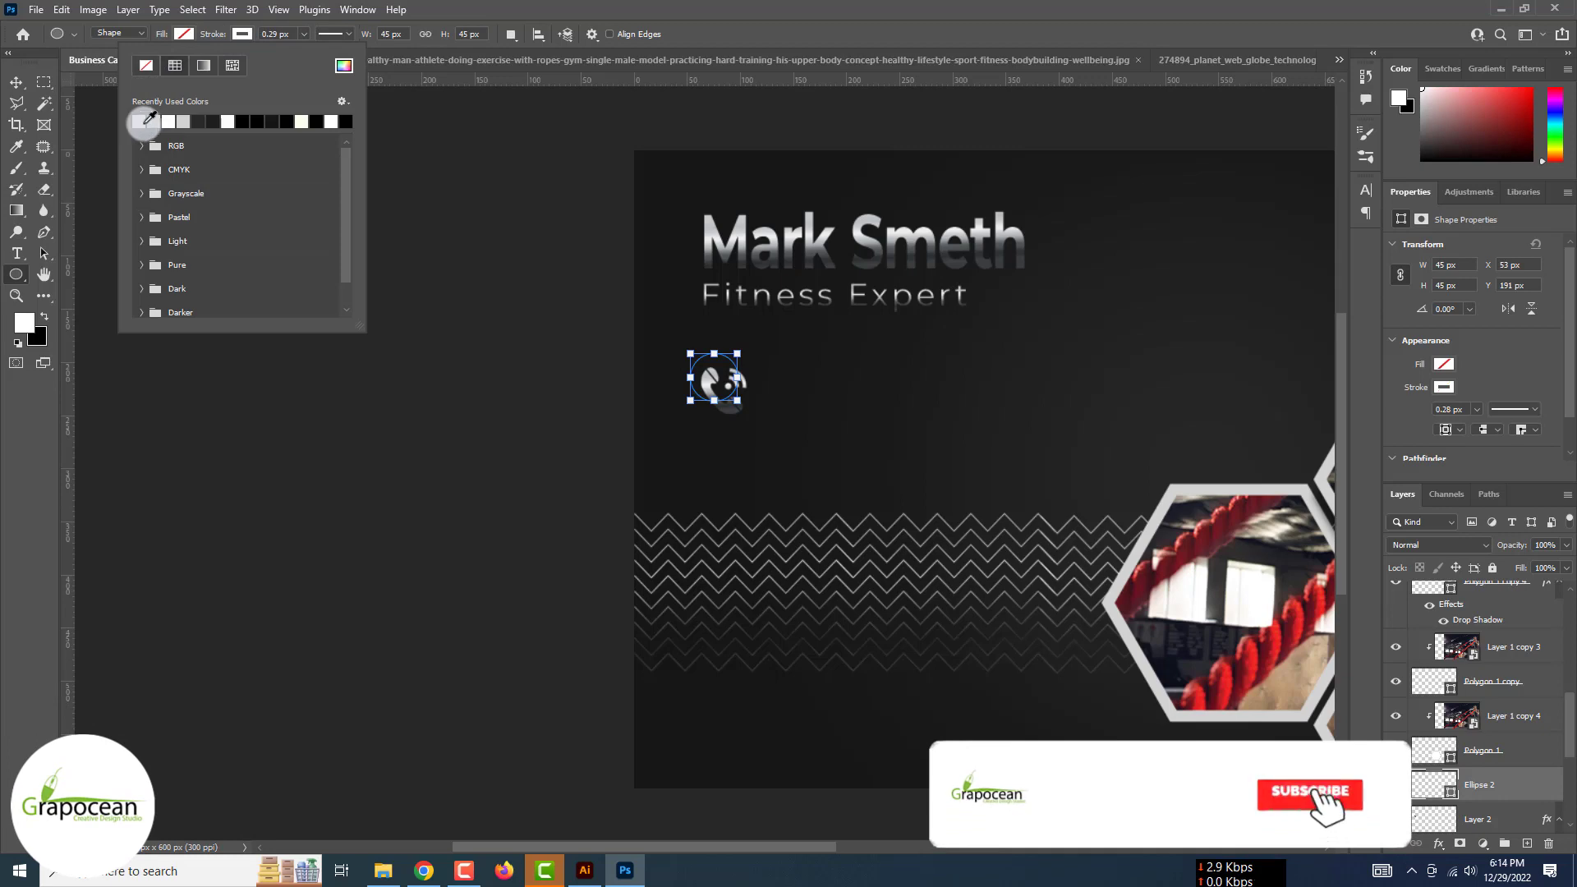
{"action": "left_click_drag", "start_coordinate": [303, 35], "coordinate": [312, 48]}
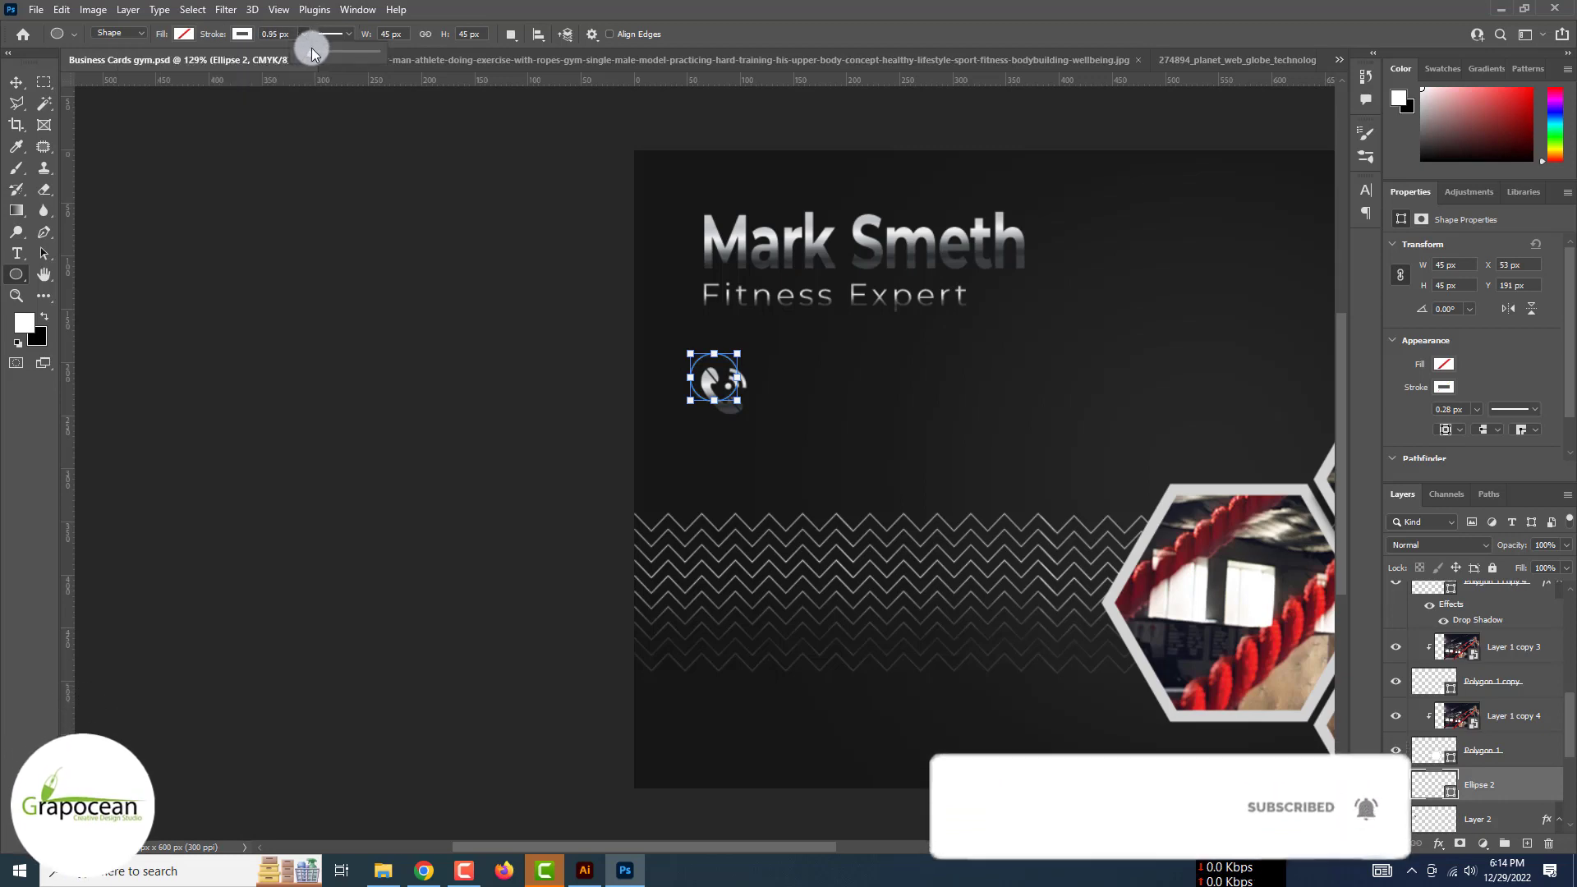
Enlarge the ring about 126% and centre it on the phone icon
{"action": "left_click", "coordinate": [13, 83]}
{"action": "left_click", "coordinate": [337, 345]}
{"action": "scroll", "coordinate": [337, 345], "scroll_direction": "up", "scroll_amount": 15}
{"action": "left_click", "coordinate": [714, 393]}
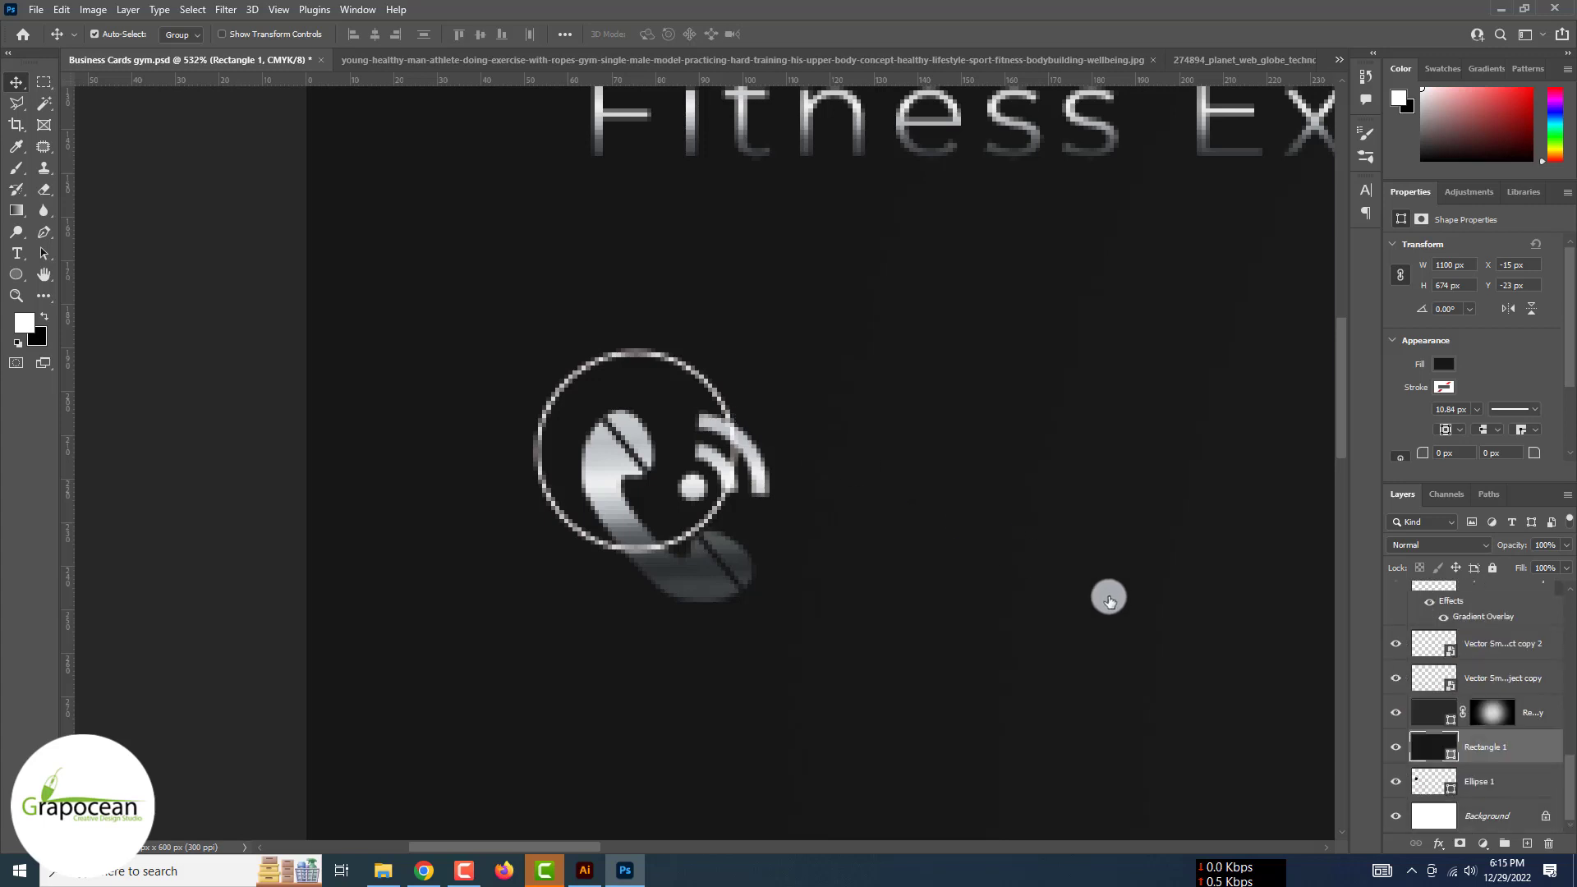
{"action": "left_click", "coordinate": [1465, 786]}
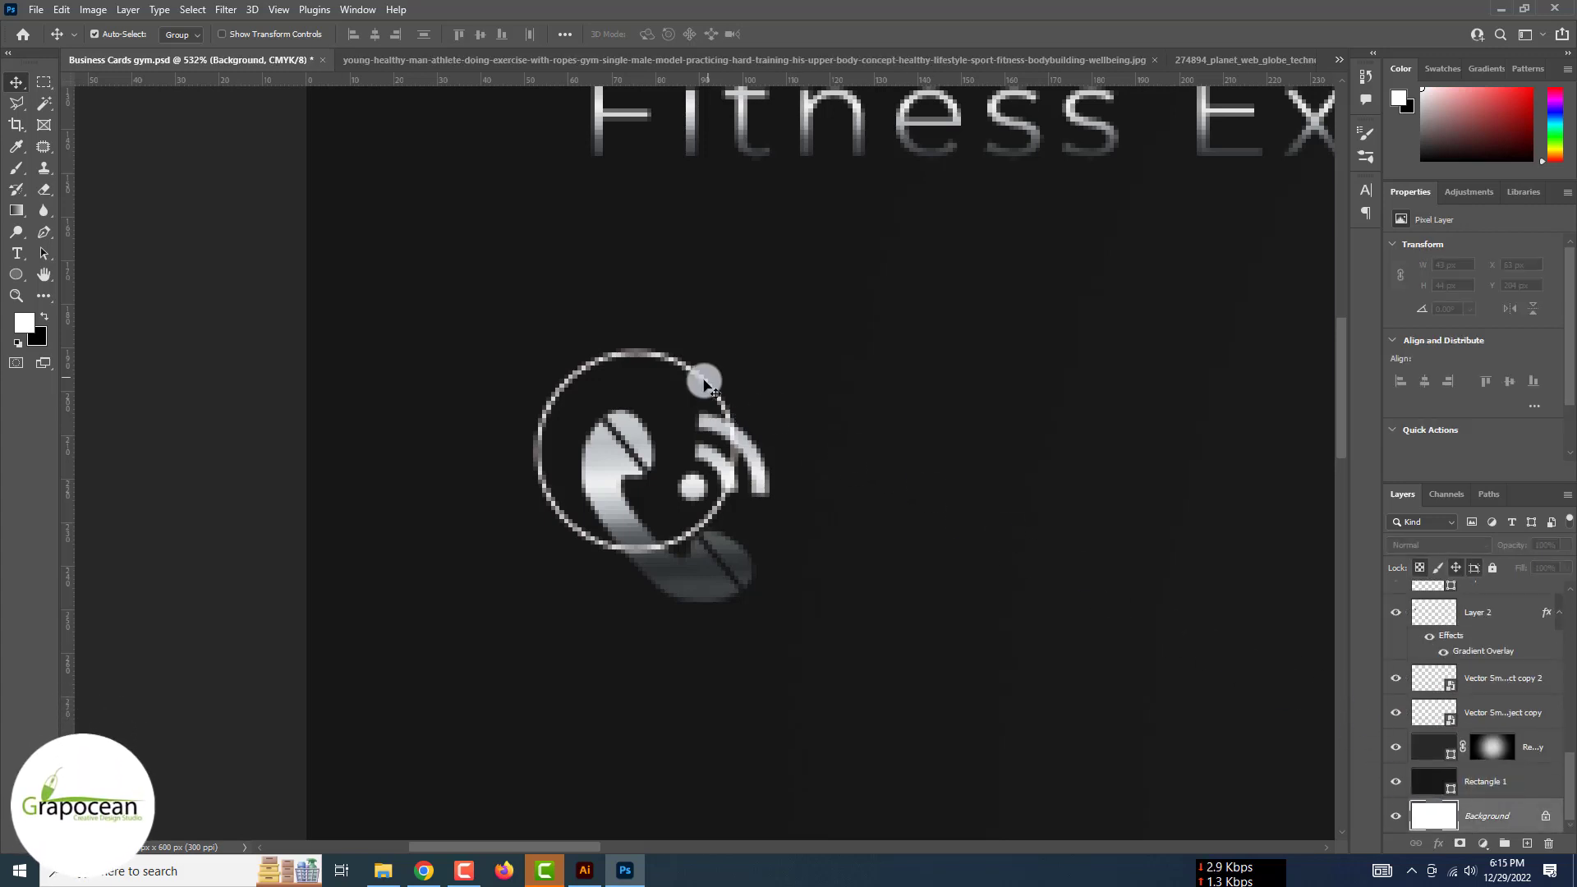
{"action": "left_click", "coordinate": [705, 384]}
{"action": "key", "text": "ctrl+t"}
{"action": "left_click_drag", "start_coordinate": [738, 552], "coordinate": [763, 573]}
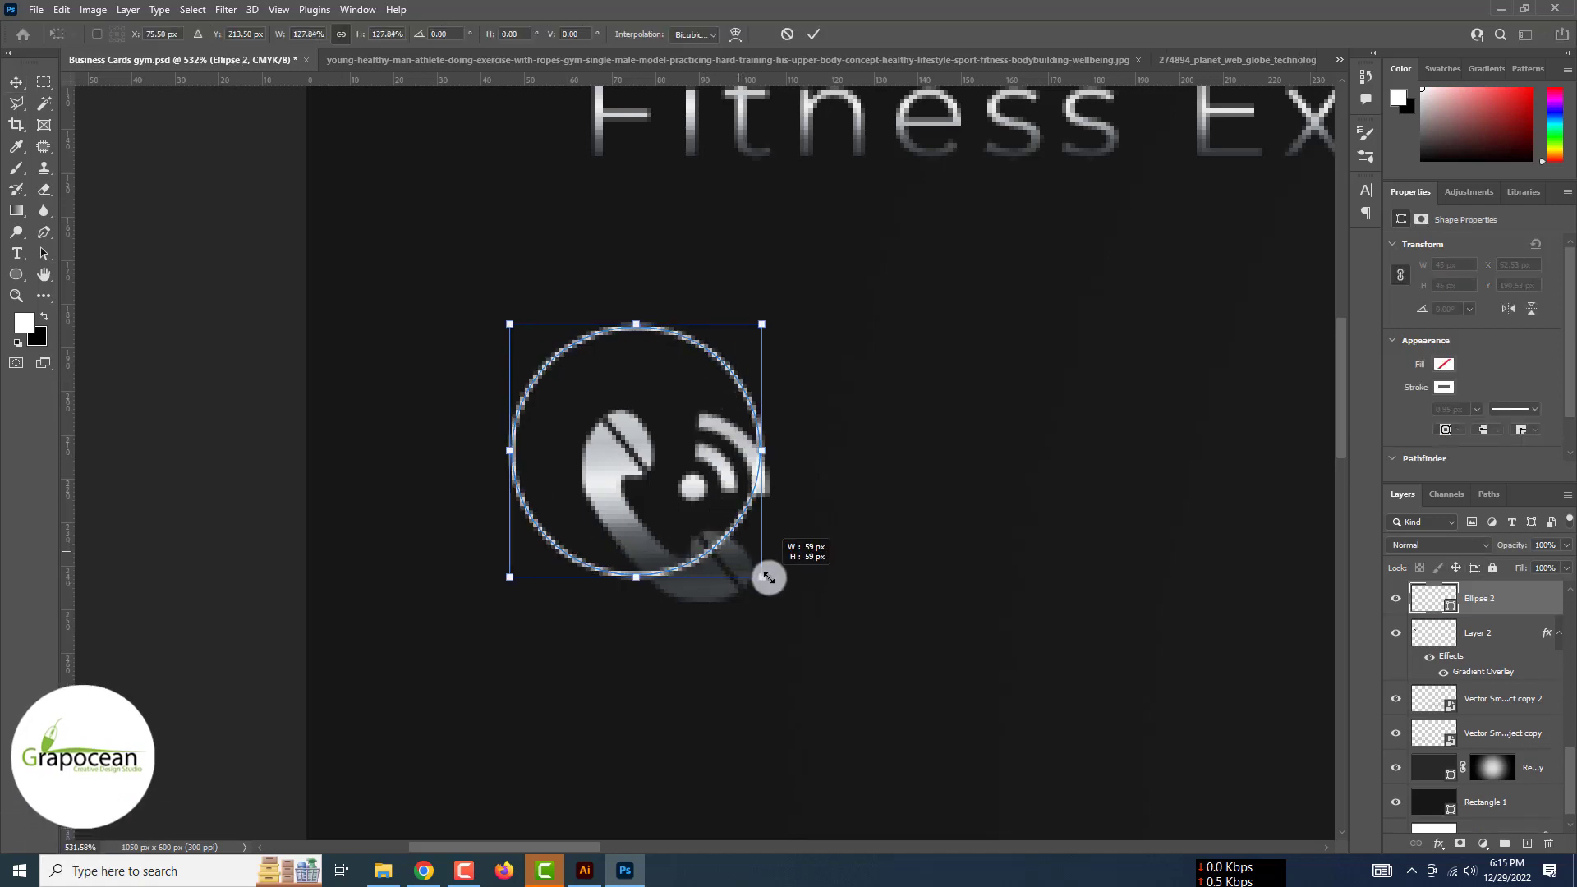
{"action": "left_click_drag", "start_coordinate": [737, 395], "coordinate": [744, 403]}
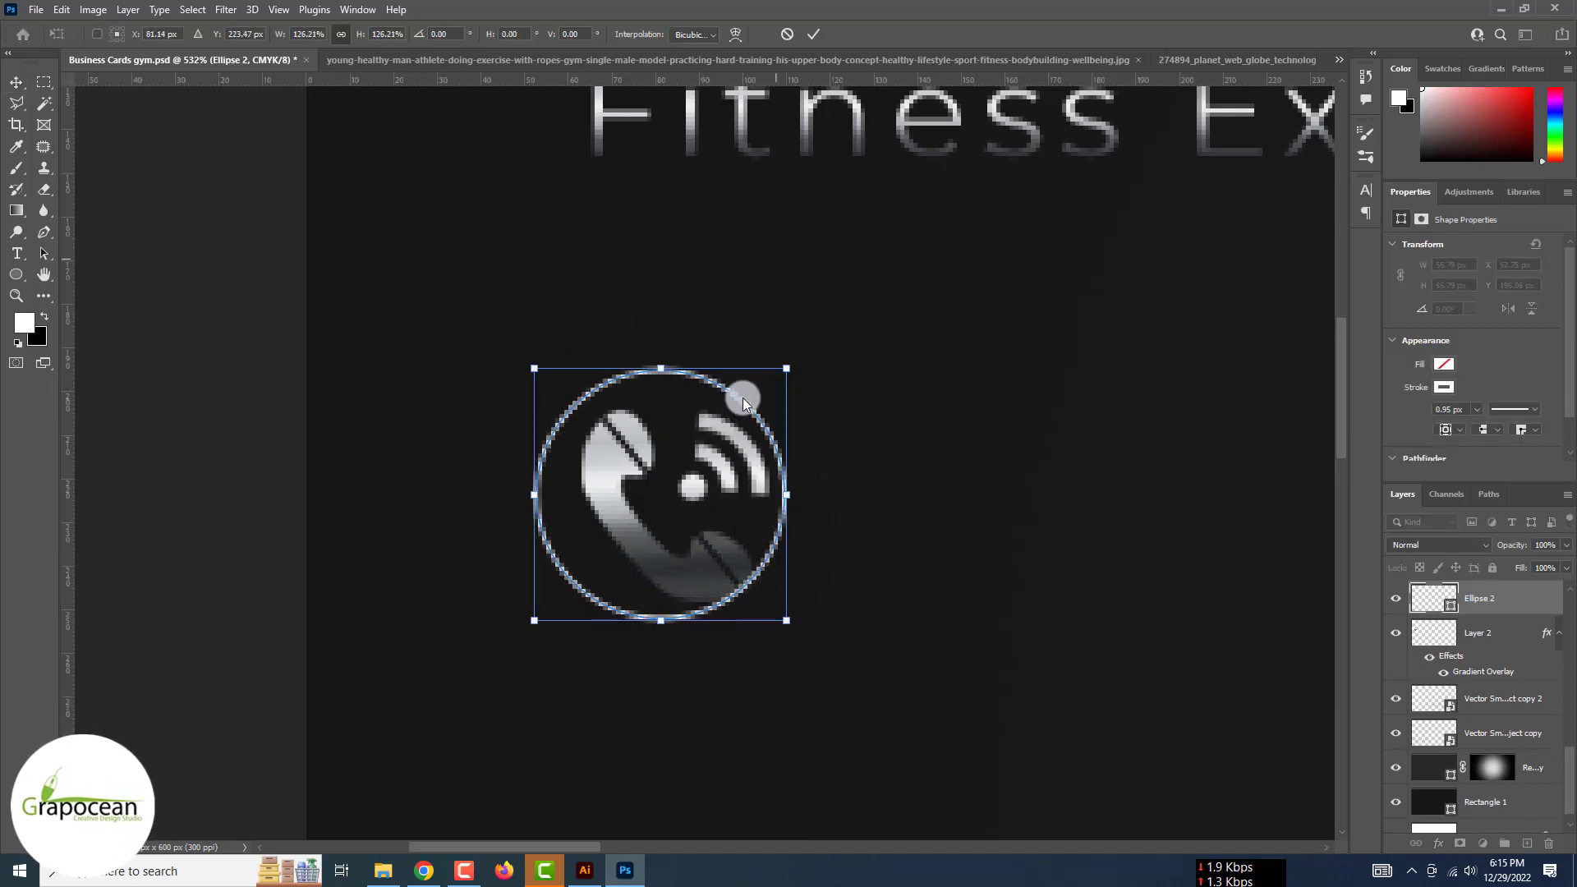
{"action": "left_click", "coordinate": [814, 33]}
Shrink the phone icon and centre it inside the ring
{"action": "left_click", "coordinate": [1503, 634]}
{"action": "key", "text": "ctrl+t"}
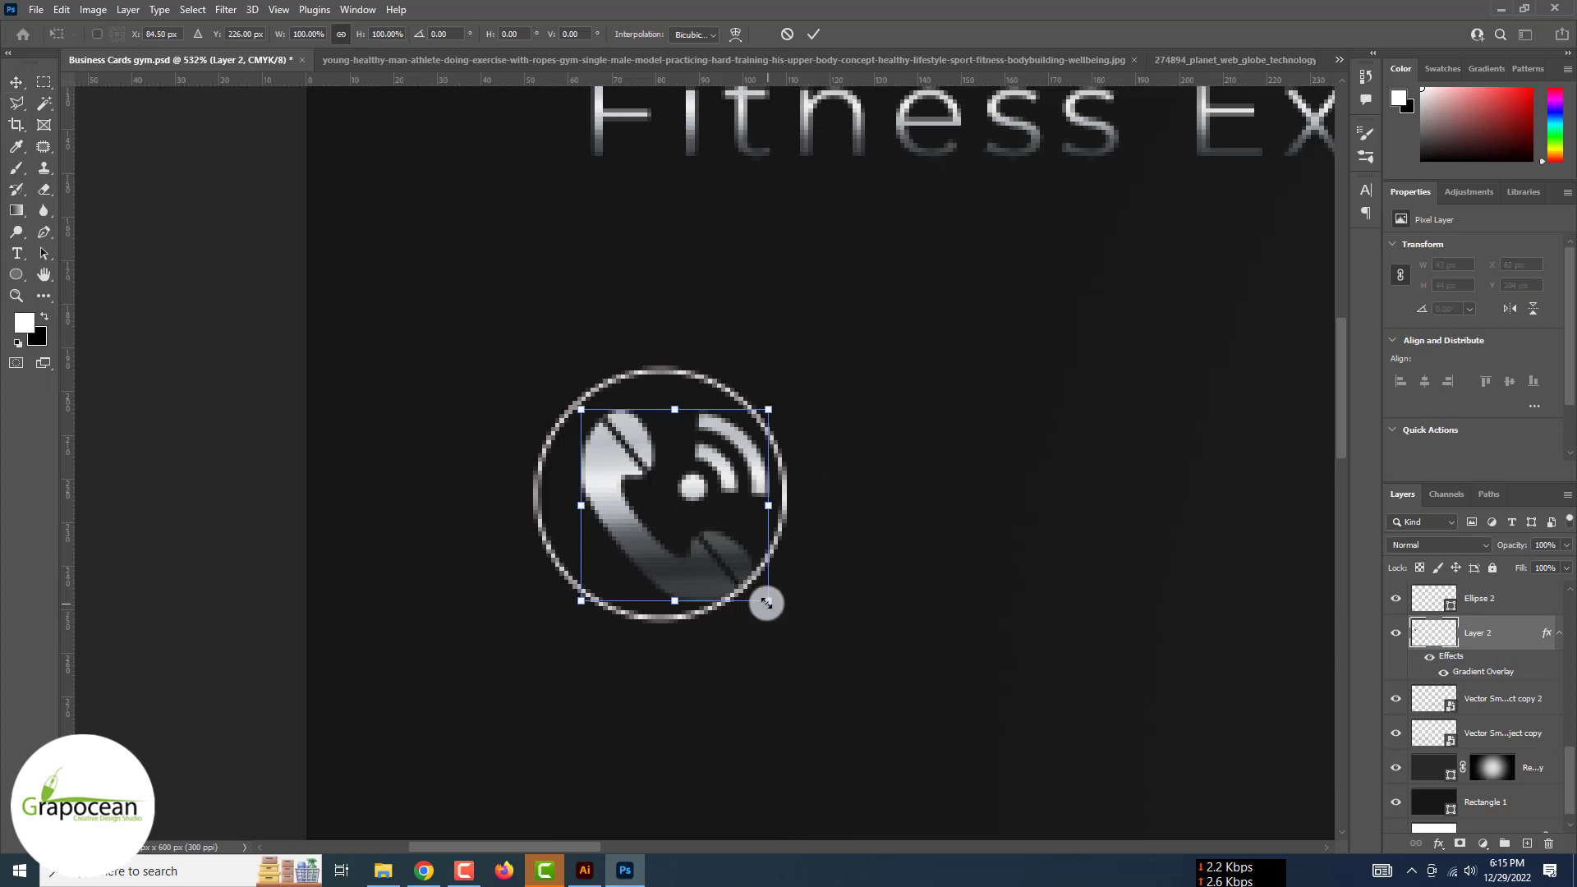
{"action": "left_click_drag", "start_coordinate": [767, 603], "coordinate": [721, 588]}
{"action": "left_click_drag", "start_coordinate": [700, 556], "coordinate": [669, 552]}
{"action": "left_click", "coordinate": [811, 34]}
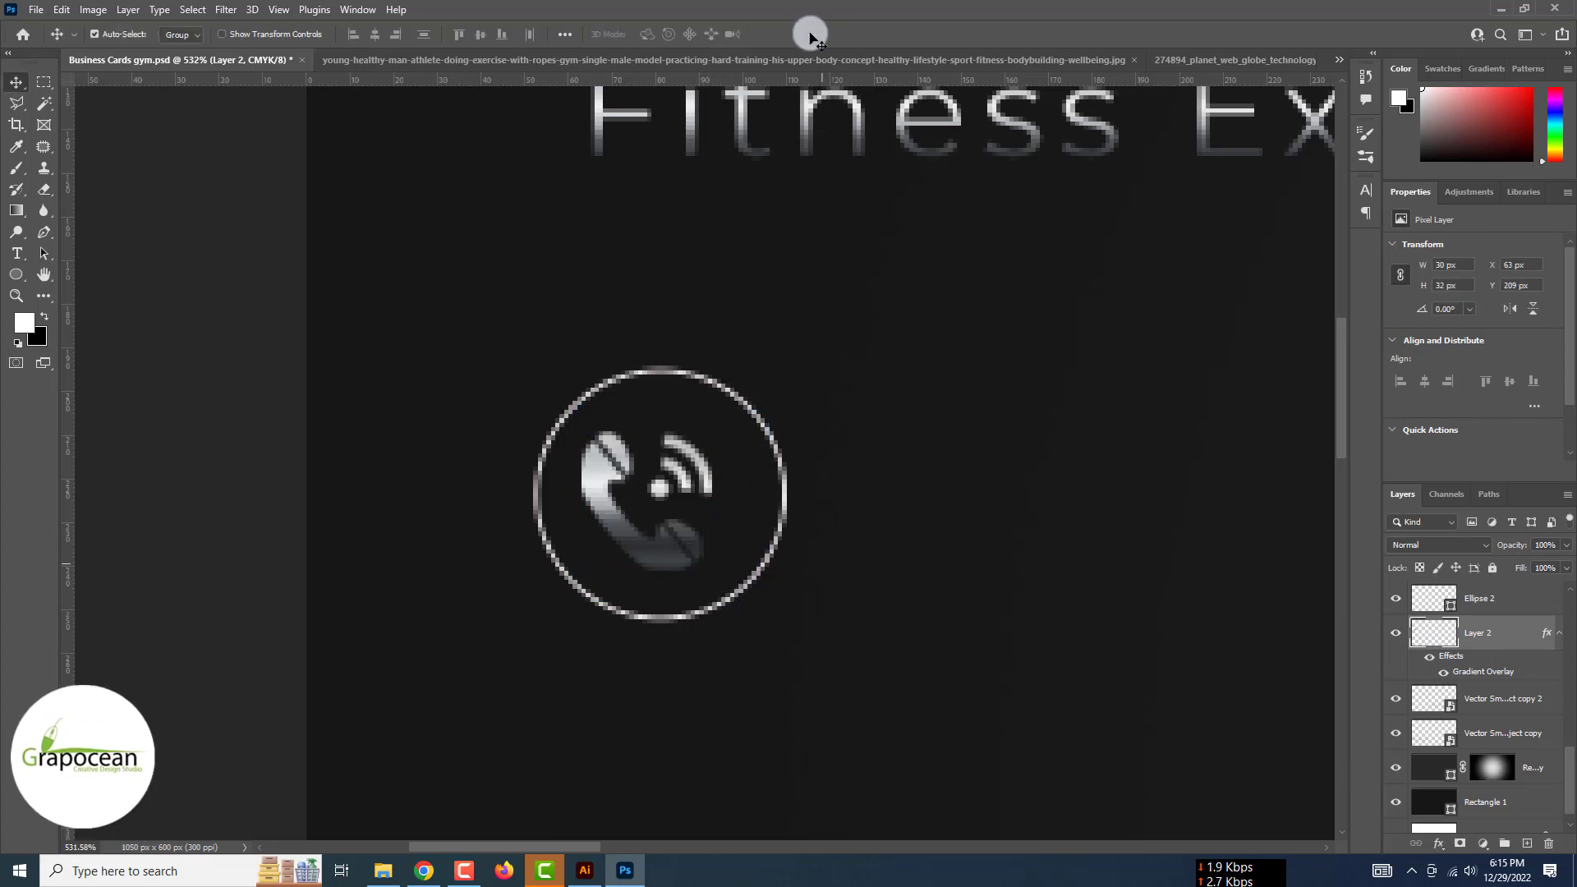
{"action": "key", "text": "Right"}
{"action": "key", "text": "Right"}
{"action": "scroll", "coordinate": [713, 650], "scroll_direction": "down", "scroll_amount": 5}
{"action": "scroll", "coordinate": [749, 544], "scroll_direction": "down", "scroll_amount": 5}
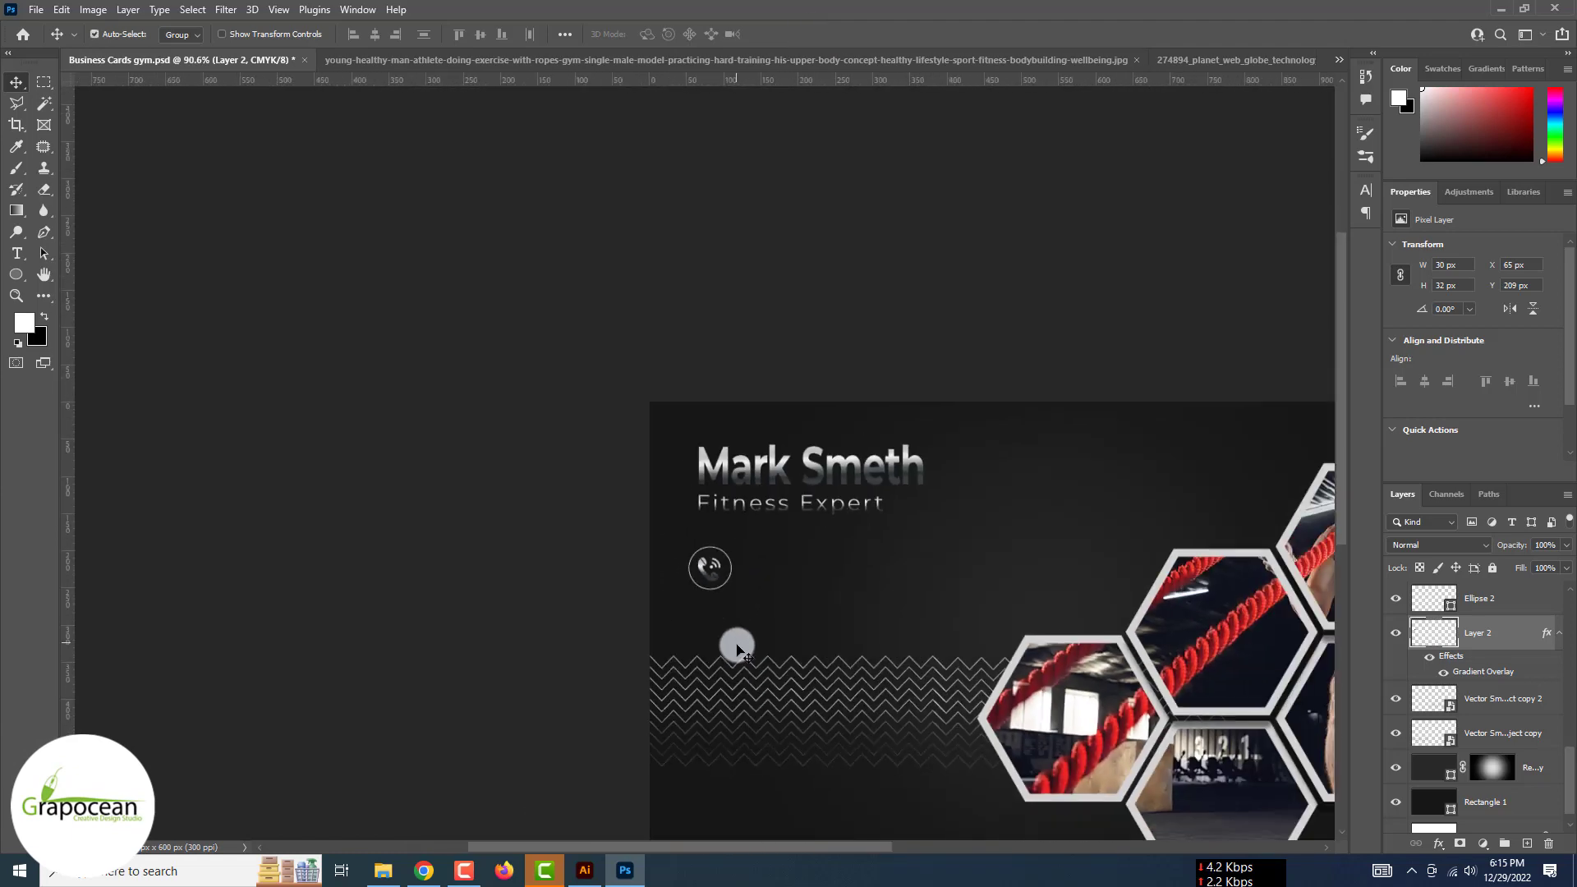
{"action": "scroll", "coordinate": [736, 646], "scroll_direction": "down", "scroll_amount": 2}
{"action": "scroll", "coordinate": [725, 521], "scroll_direction": "up", "scroll_amount": 10}
Nudge the icon, re-centre the ring on it and shrink the ring to about 92%
{"action": "left_click_drag", "start_coordinate": [717, 444], "coordinate": [724, 445]}
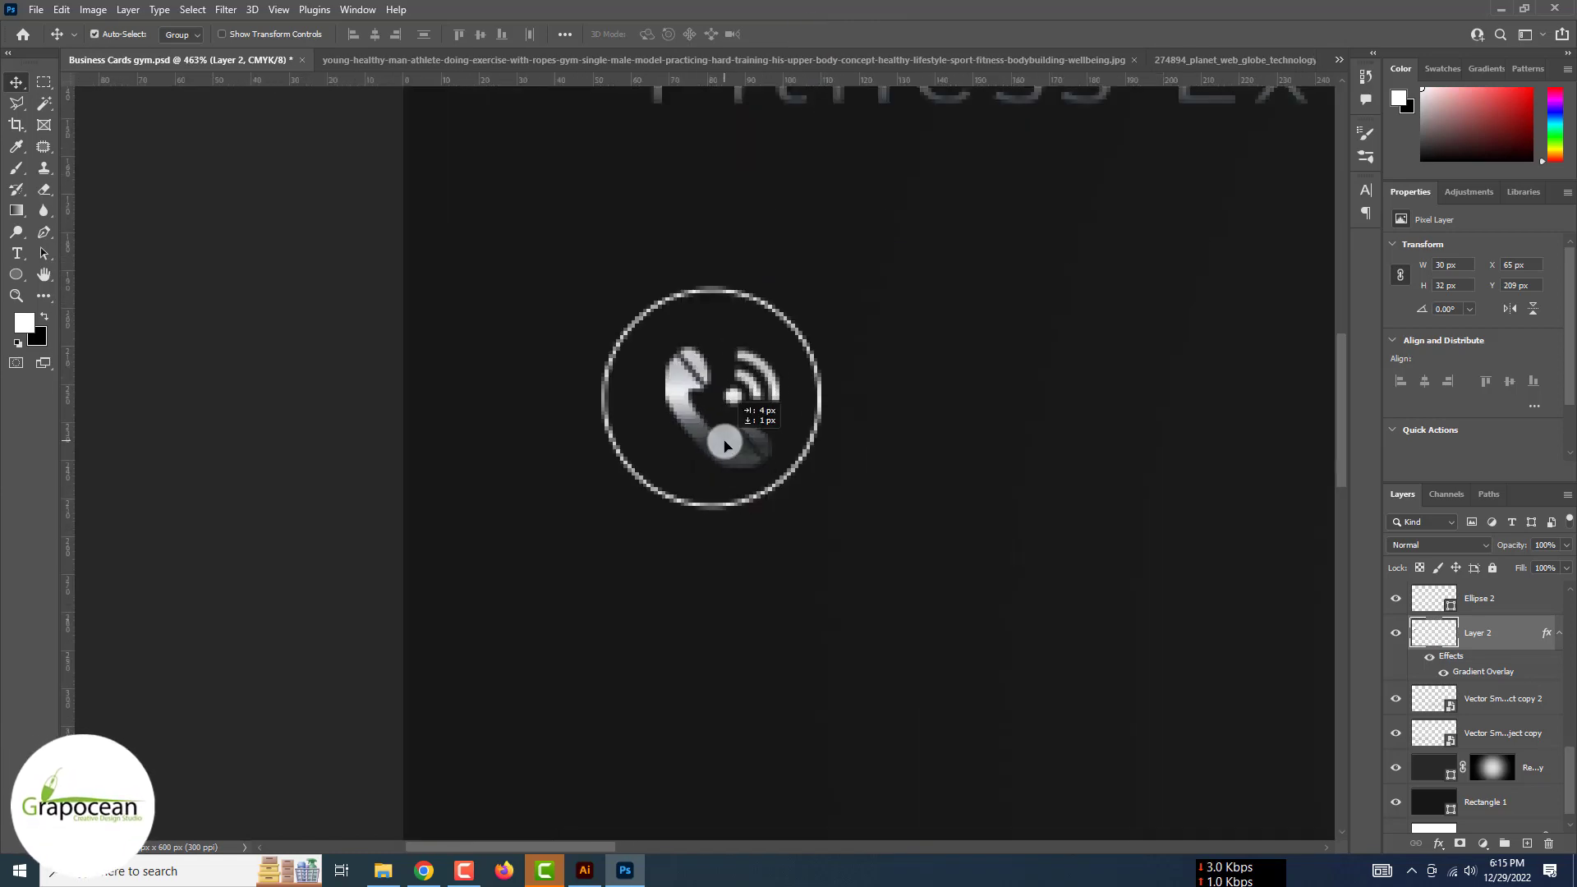
{"action": "left_click_drag", "start_coordinate": [814, 403], "coordinate": [835, 400]}
{"action": "left_click_drag", "start_coordinate": [816, 366], "coordinate": [823, 362]}
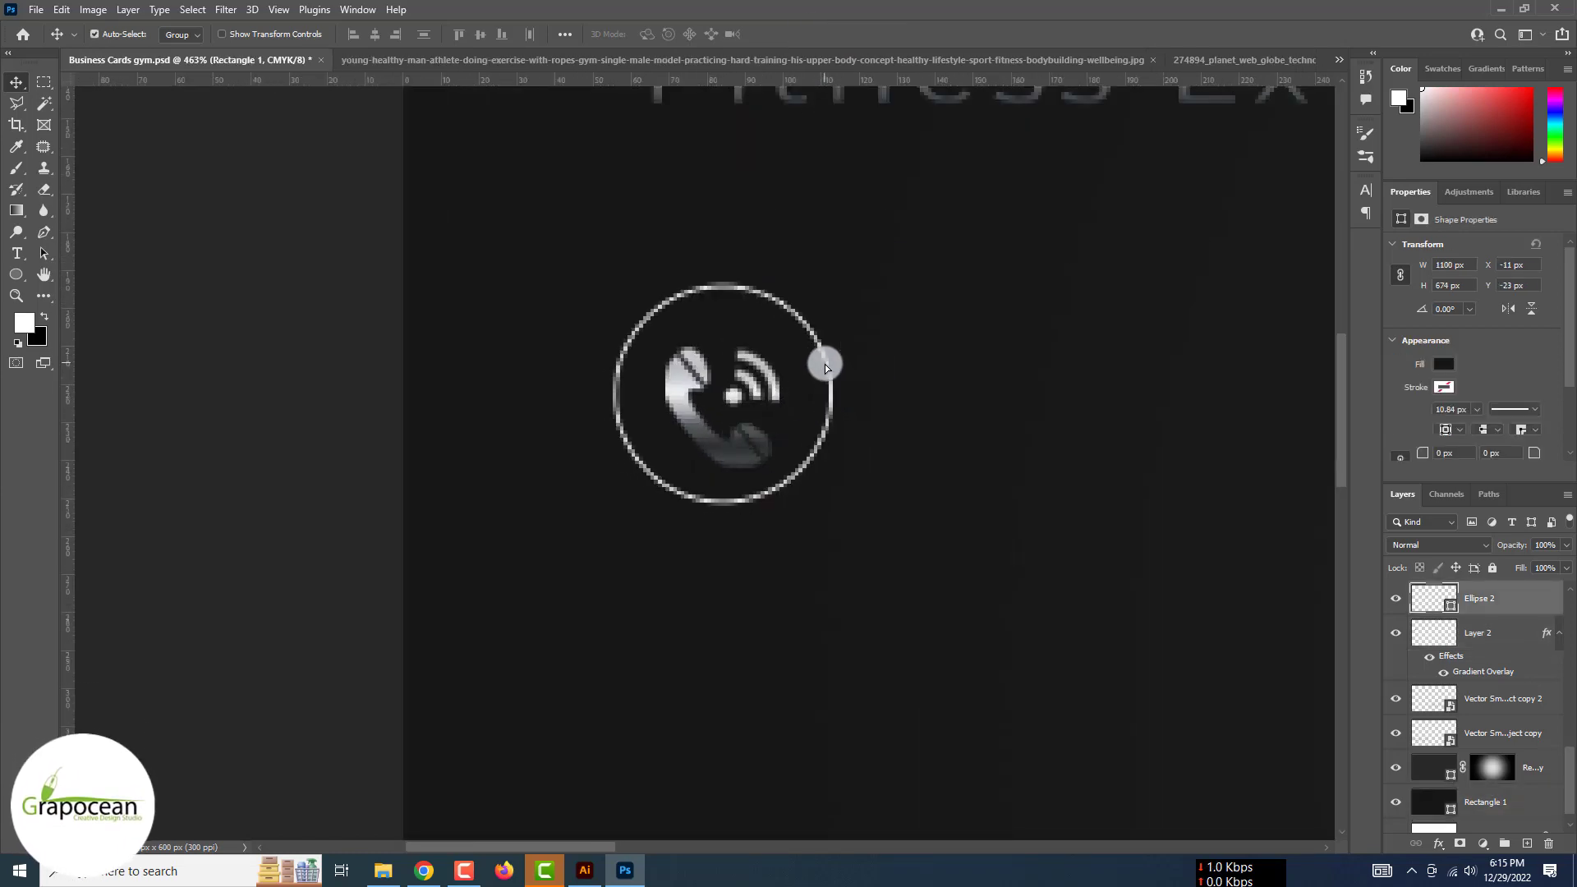
{"action": "key", "text": "ctrl+t"}
{"action": "left_click_drag", "start_coordinate": [834, 479], "coordinate": [824, 496]}
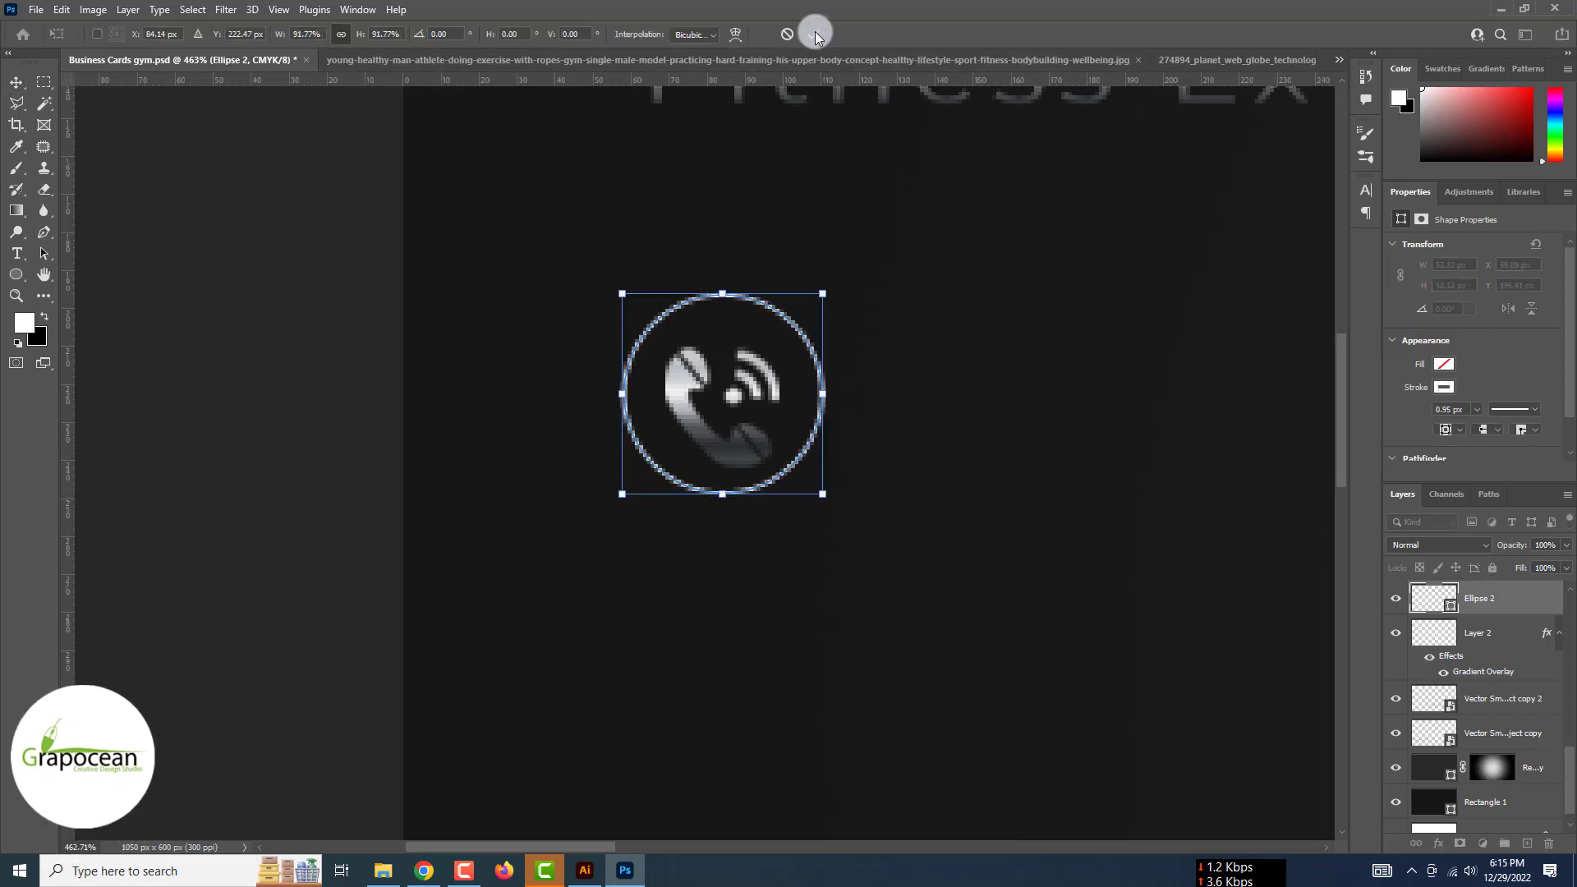
{"action": "left_click", "coordinate": [813, 33]}
{"action": "scroll", "coordinate": [815, 36], "scroll_direction": "down", "scroll_amount": 5}
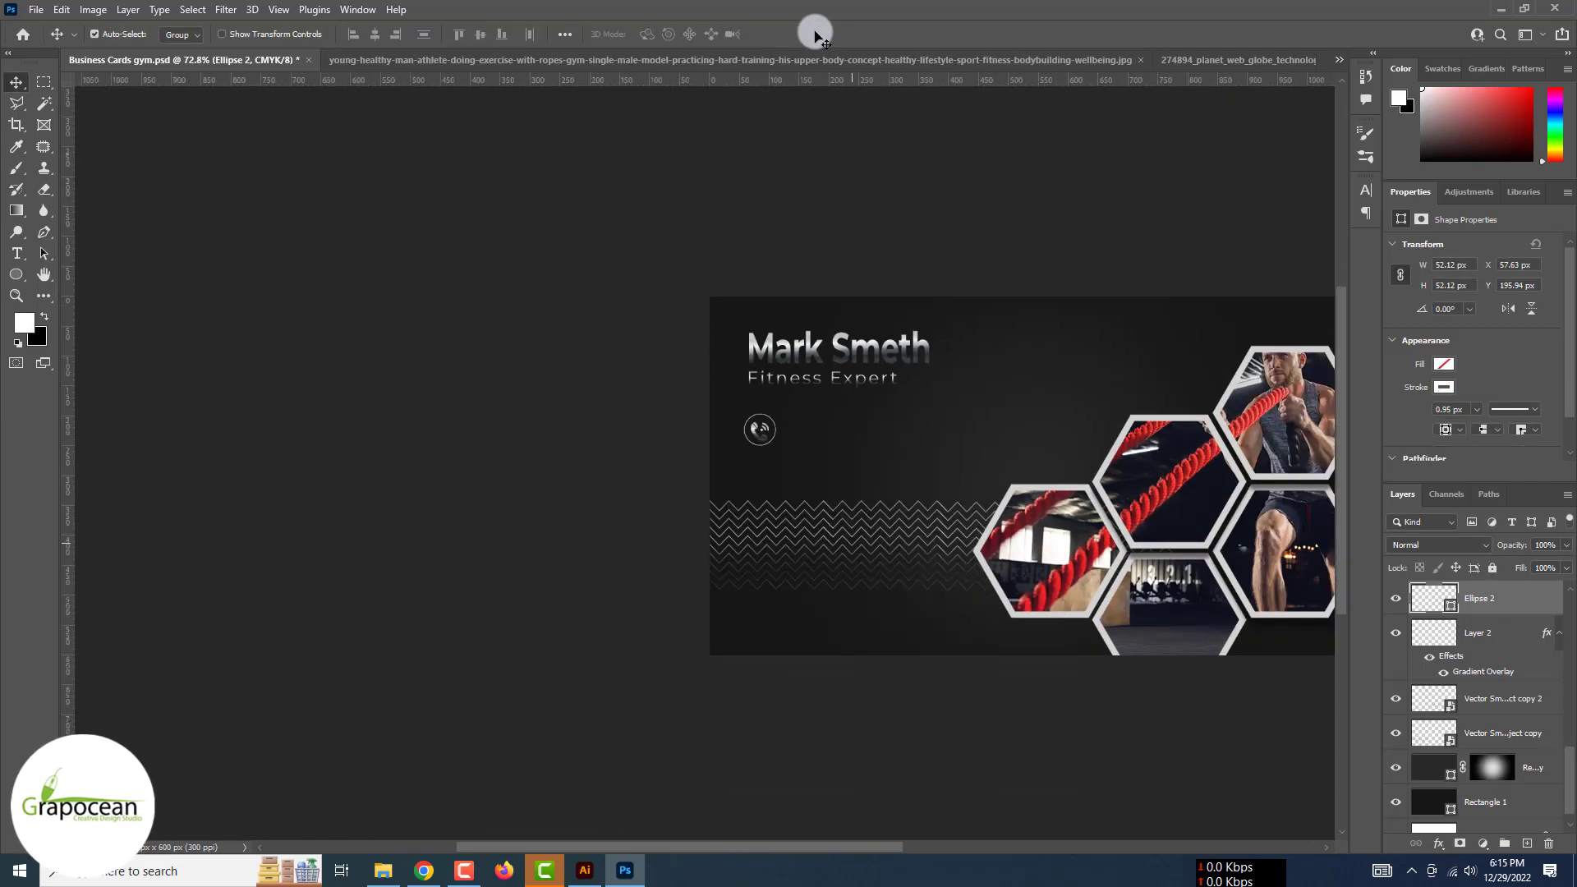
{"action": "scroll", "coordinate": [815, 35], "scroll_direction": "up", "scroll_amount": 3}
{"action": "scroll", "coordinate": [740, 362], "scroll_direction": "up", "scroll_amount": 3}
Move the icon down 4 px, then scale icon and ring together about 140%
{"action": "left_click_drag", "start_coordinate": [748, 453], "coordinate": [758, 491]}
{"action": "left_click", "coordinate": [1497, 609], "text": "shift"}
{"action": "key", "text": "ctrl+t"}
{"action": "scroll", "coordinate": [767, 473], "scroll_direction": "down", "scroll_amount": 2}
{"action": "left_click", "coordinate": [813, 35]}
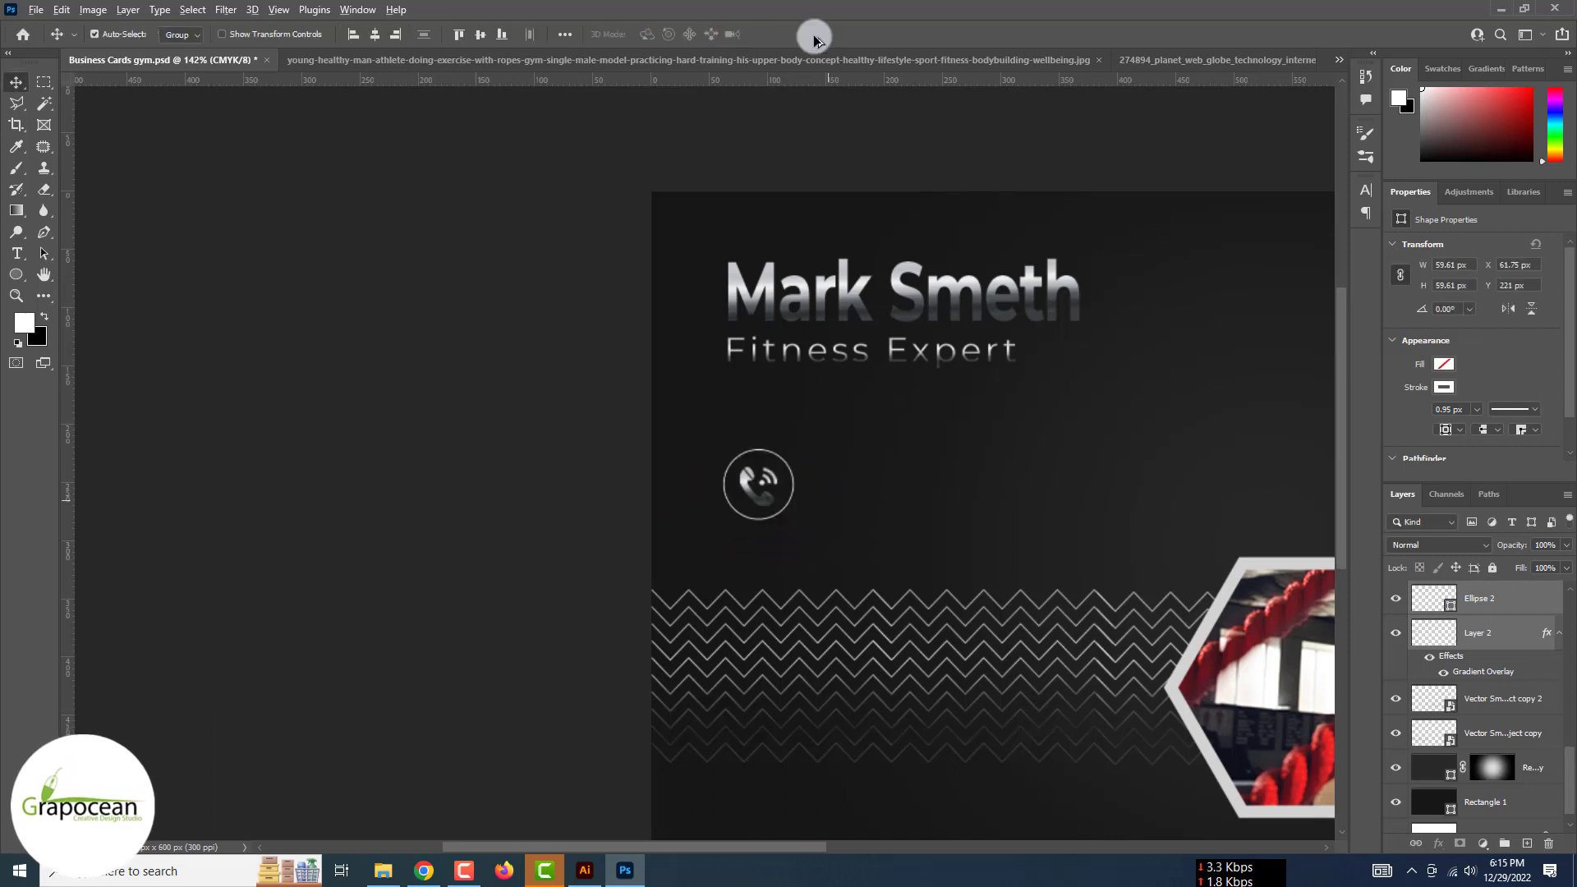
{"action": "scroll", "coordinate": [827, 331], "scroll_direction": "down", "scroll_amount": 3}
Type the phone number as a new text line beside the phone icon
{"action": "key", "text": "t"}
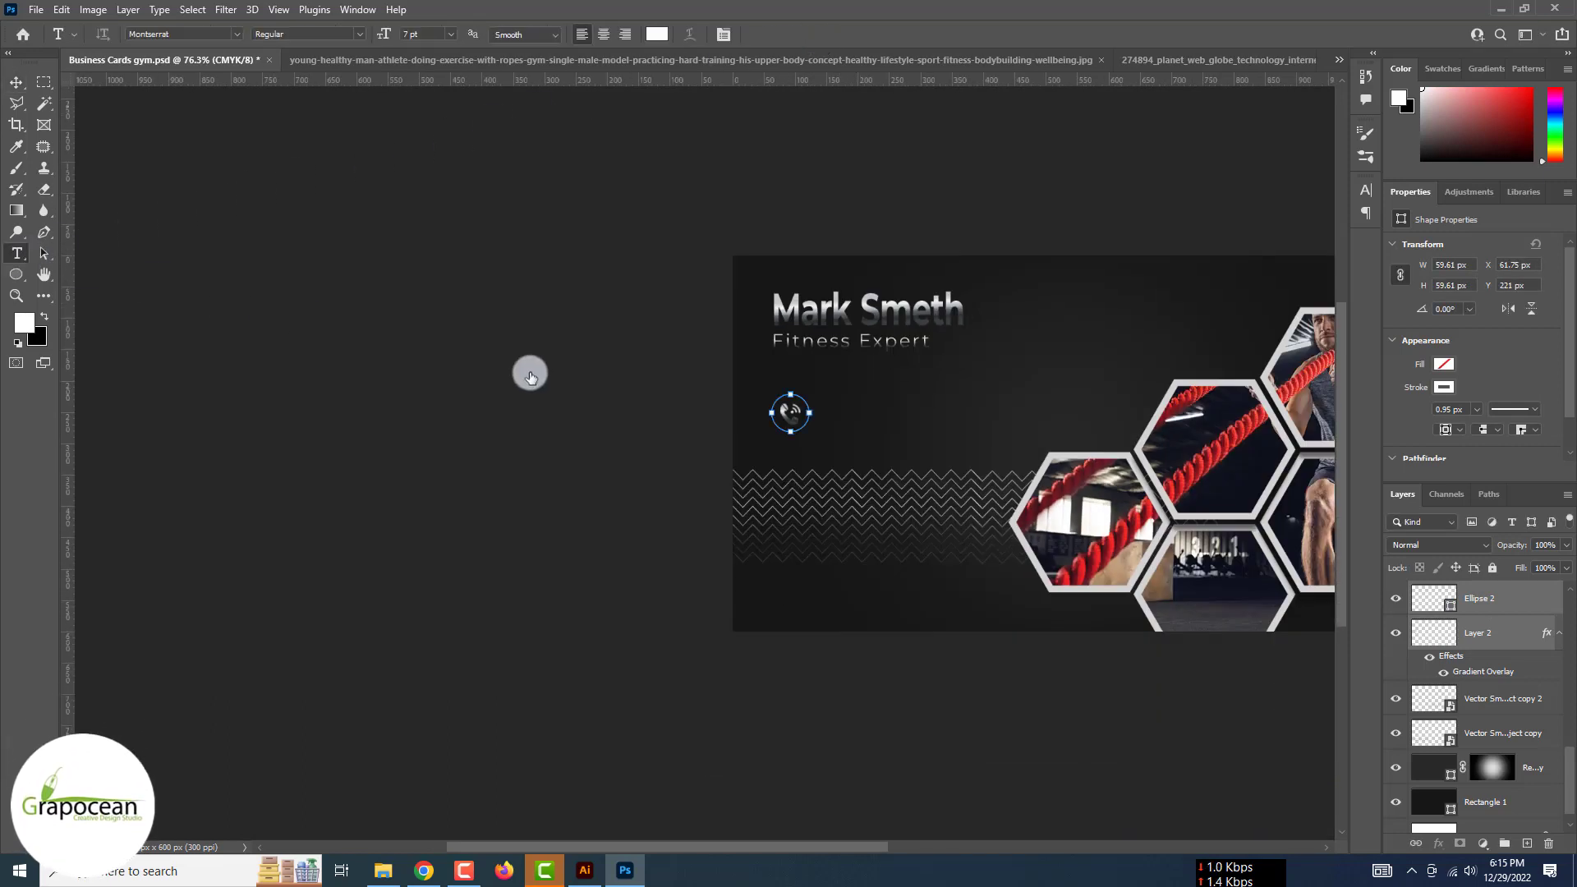
{"action": "left_click", "coordinate": [843, 413]}
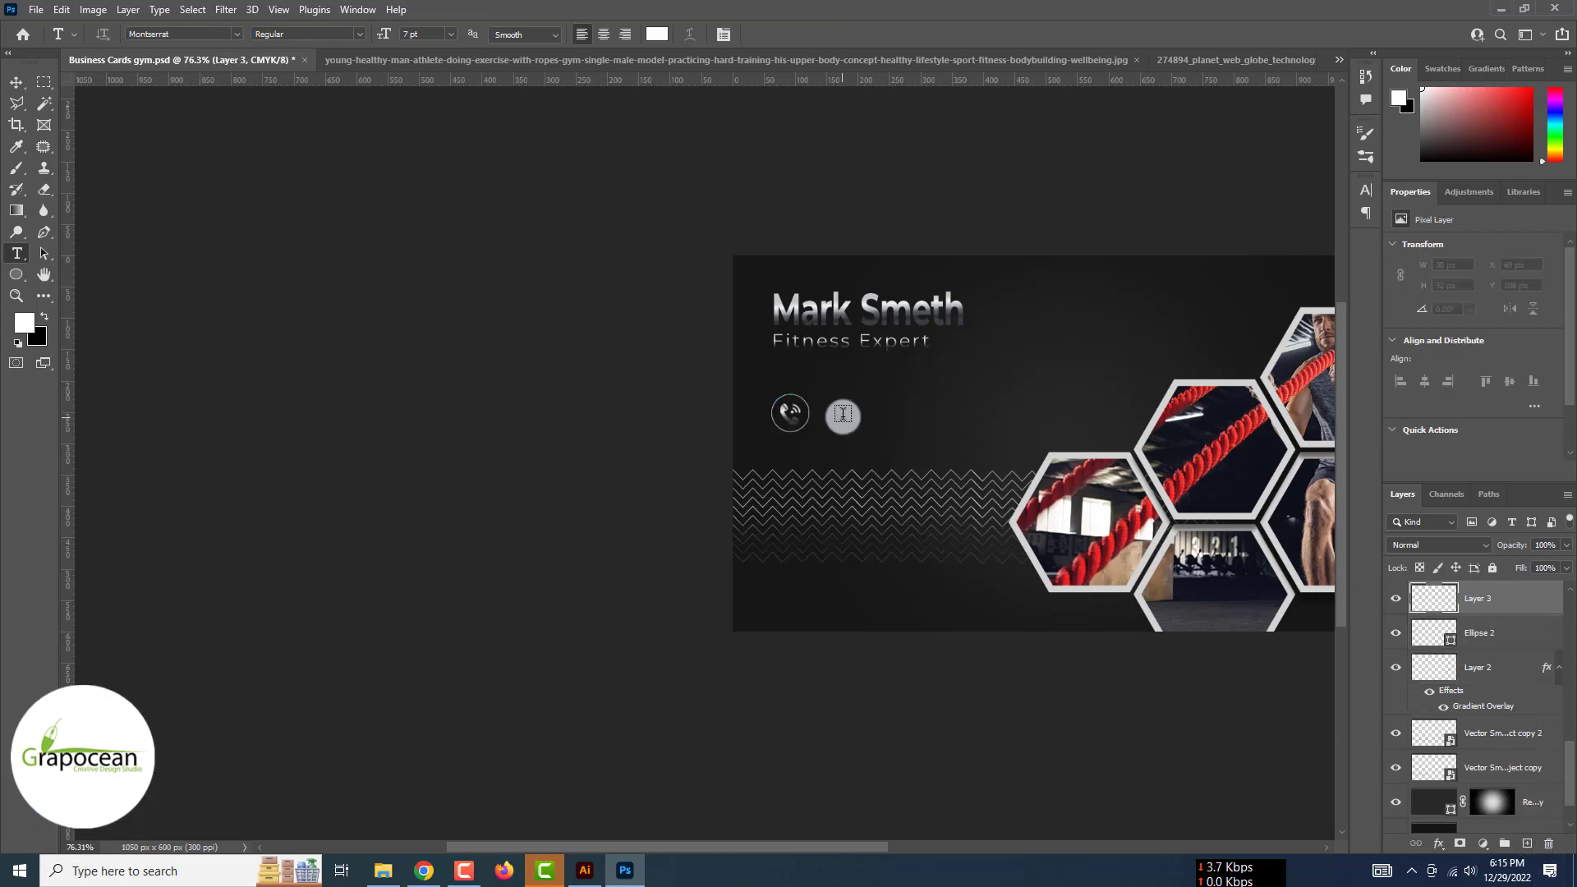
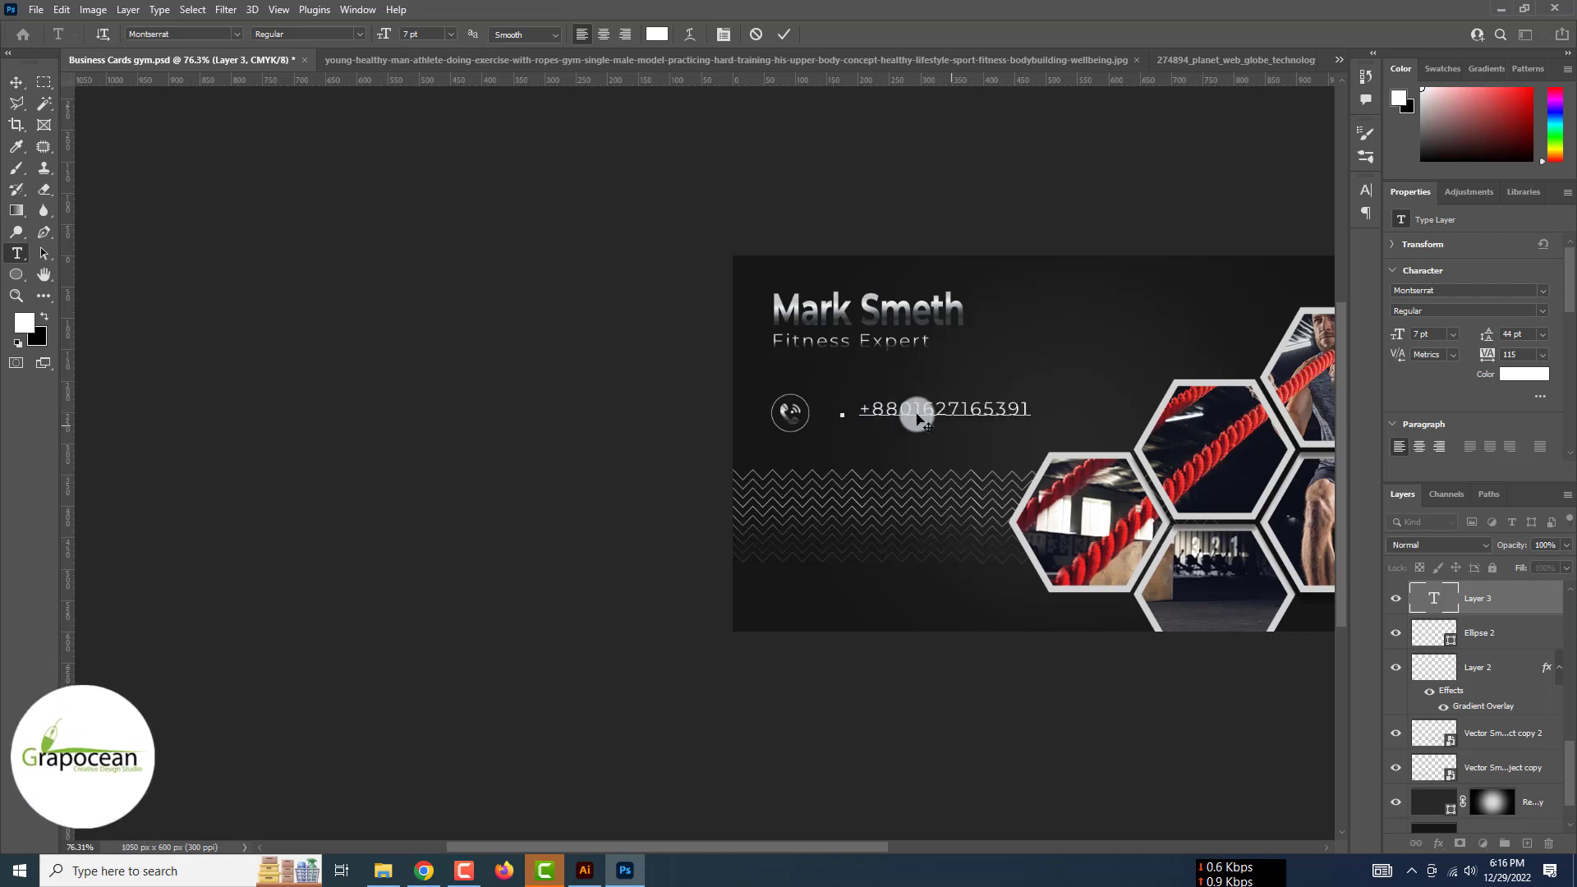
{"action": "left_click", "coordinate": [958, 412]}
{"action": "type", "text": ")"}
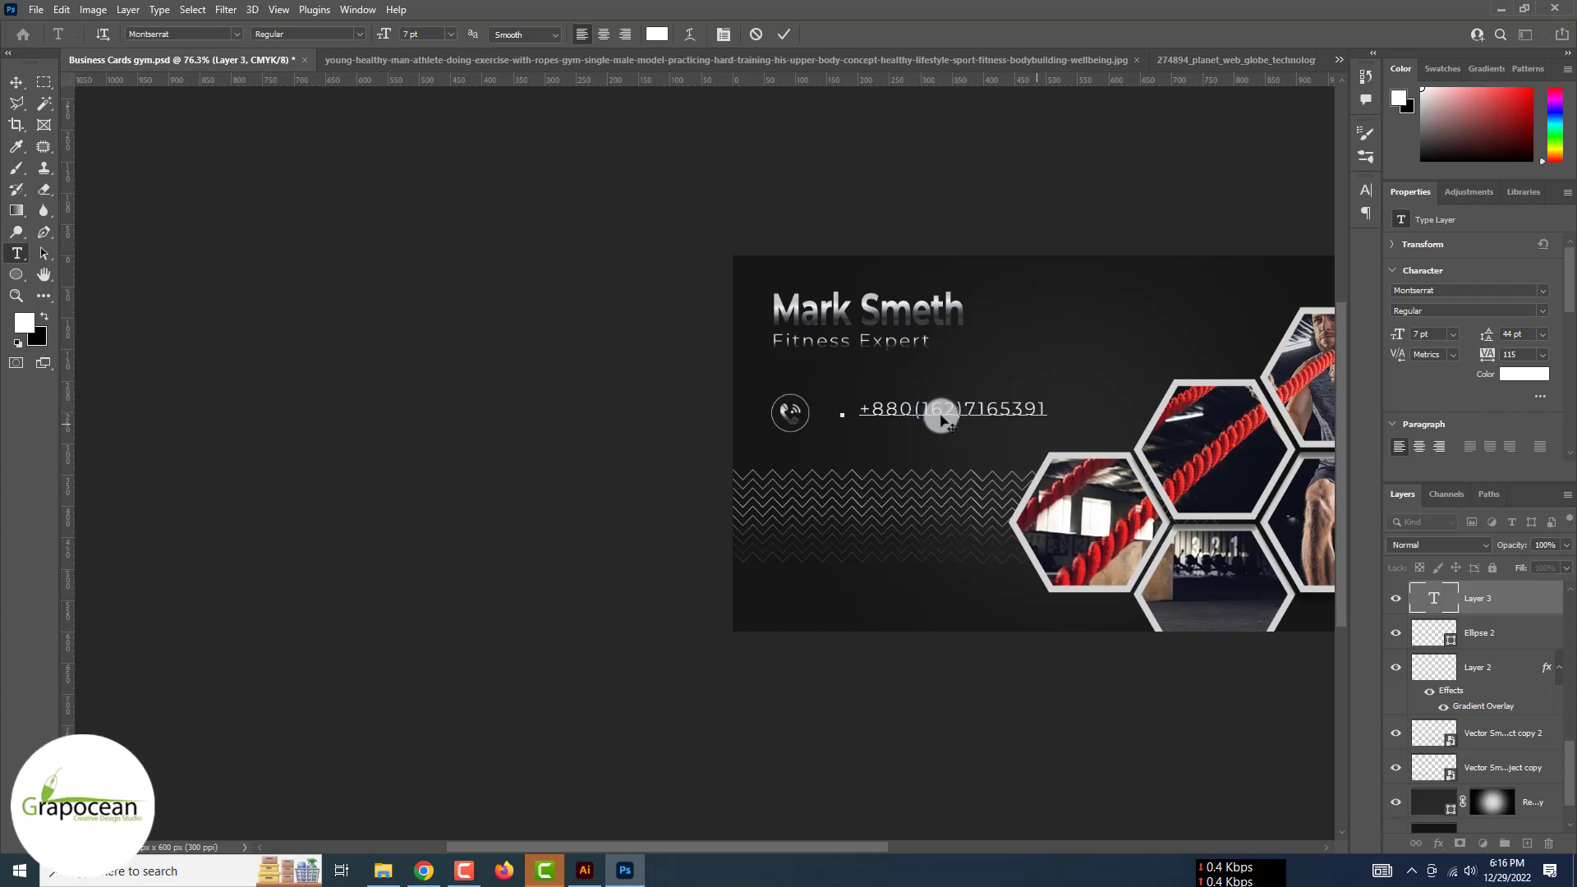
{"action": "left_click", "coordinate": [972, 411]}
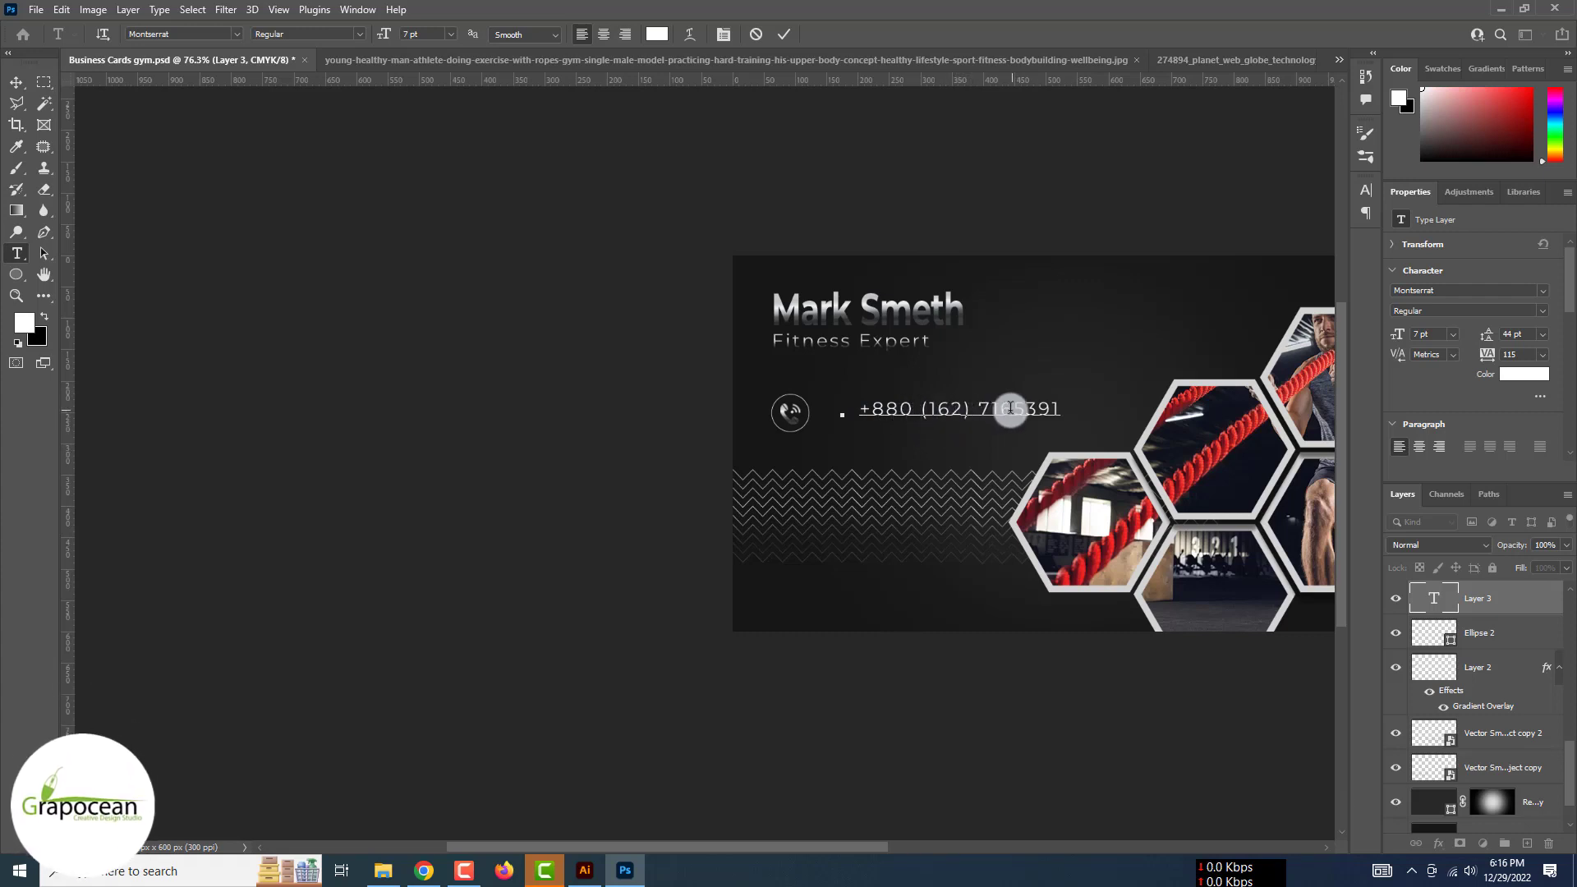
Set the phone number's tracking to -10, move it beside the icon, and place a copy below
{"action": "left_click_drag", "start_coordinate": [1068, 411], "coordinate": [768, 412]}
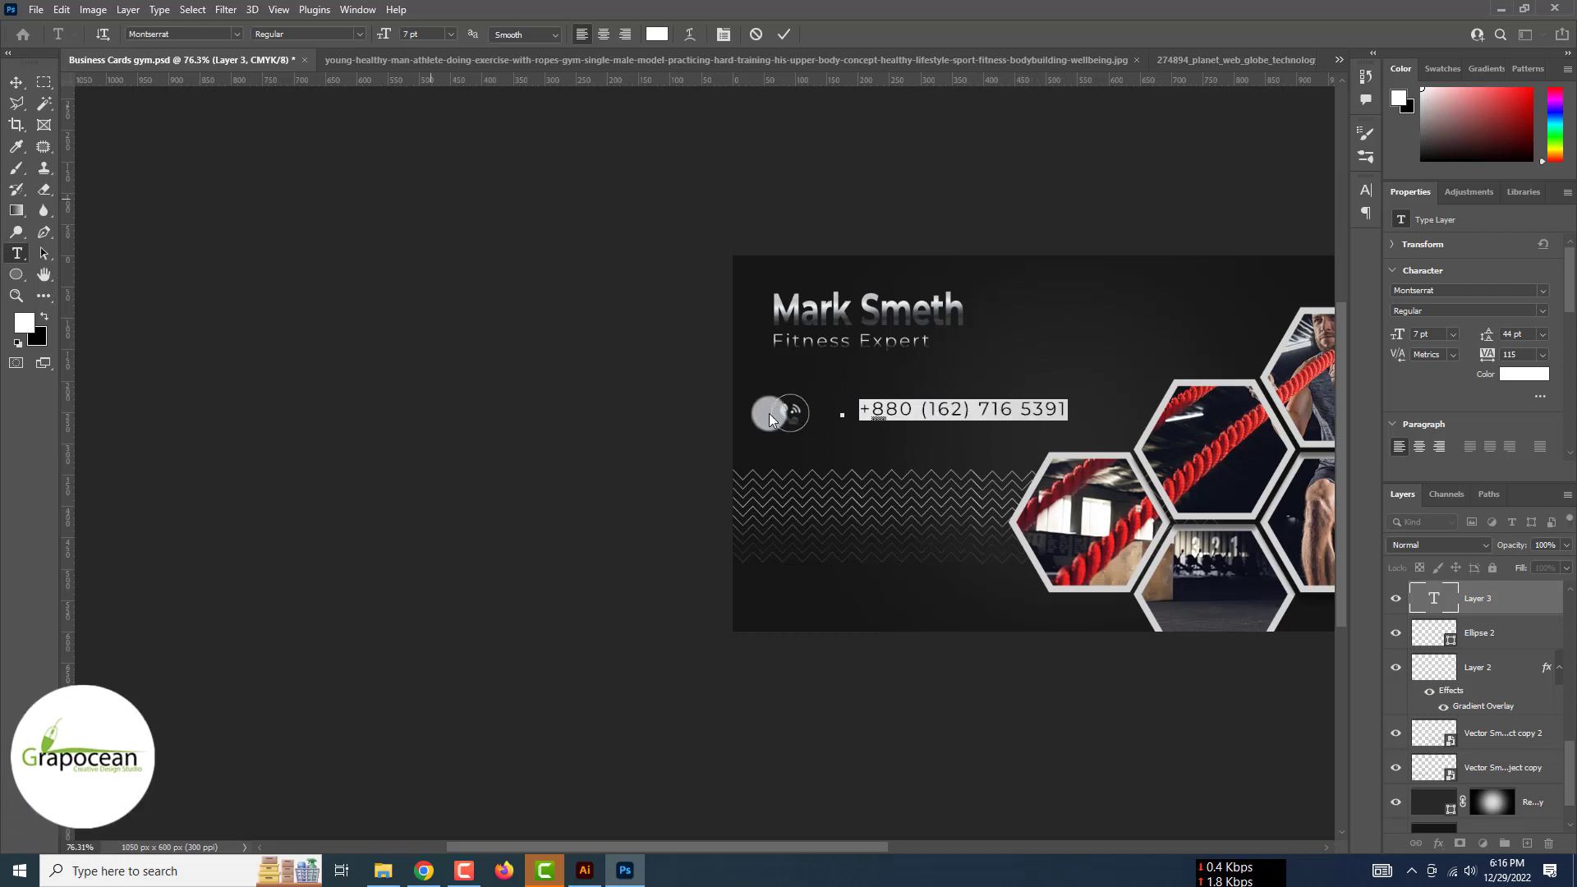
{"action": "left_click", "coordinate": [1375, 192]}
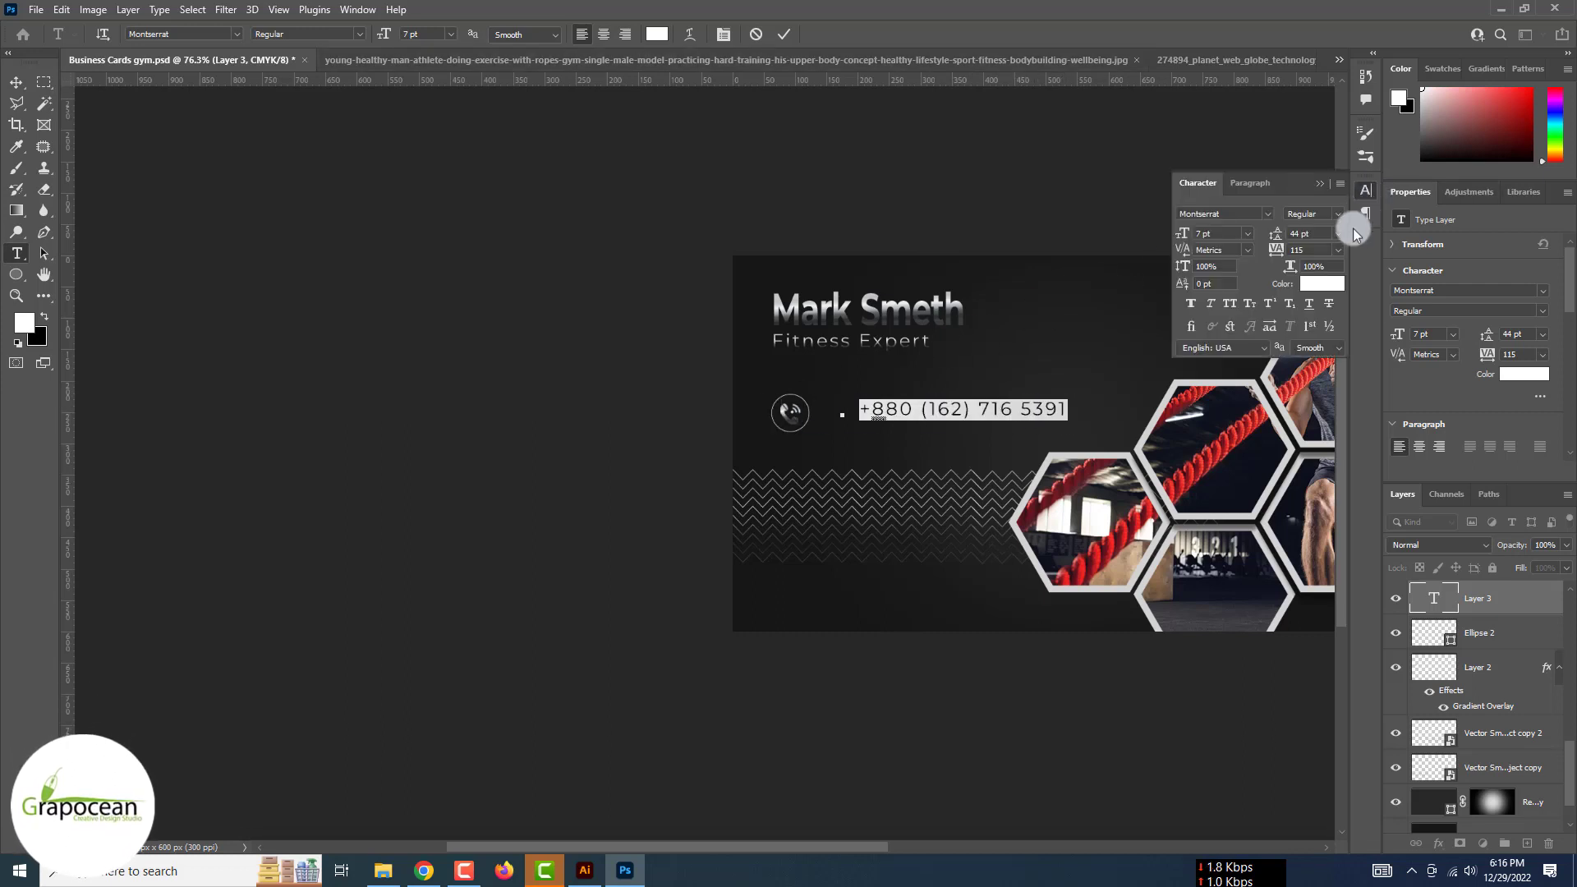
{"action": "left_click", "coordinate": [1339, 250]}
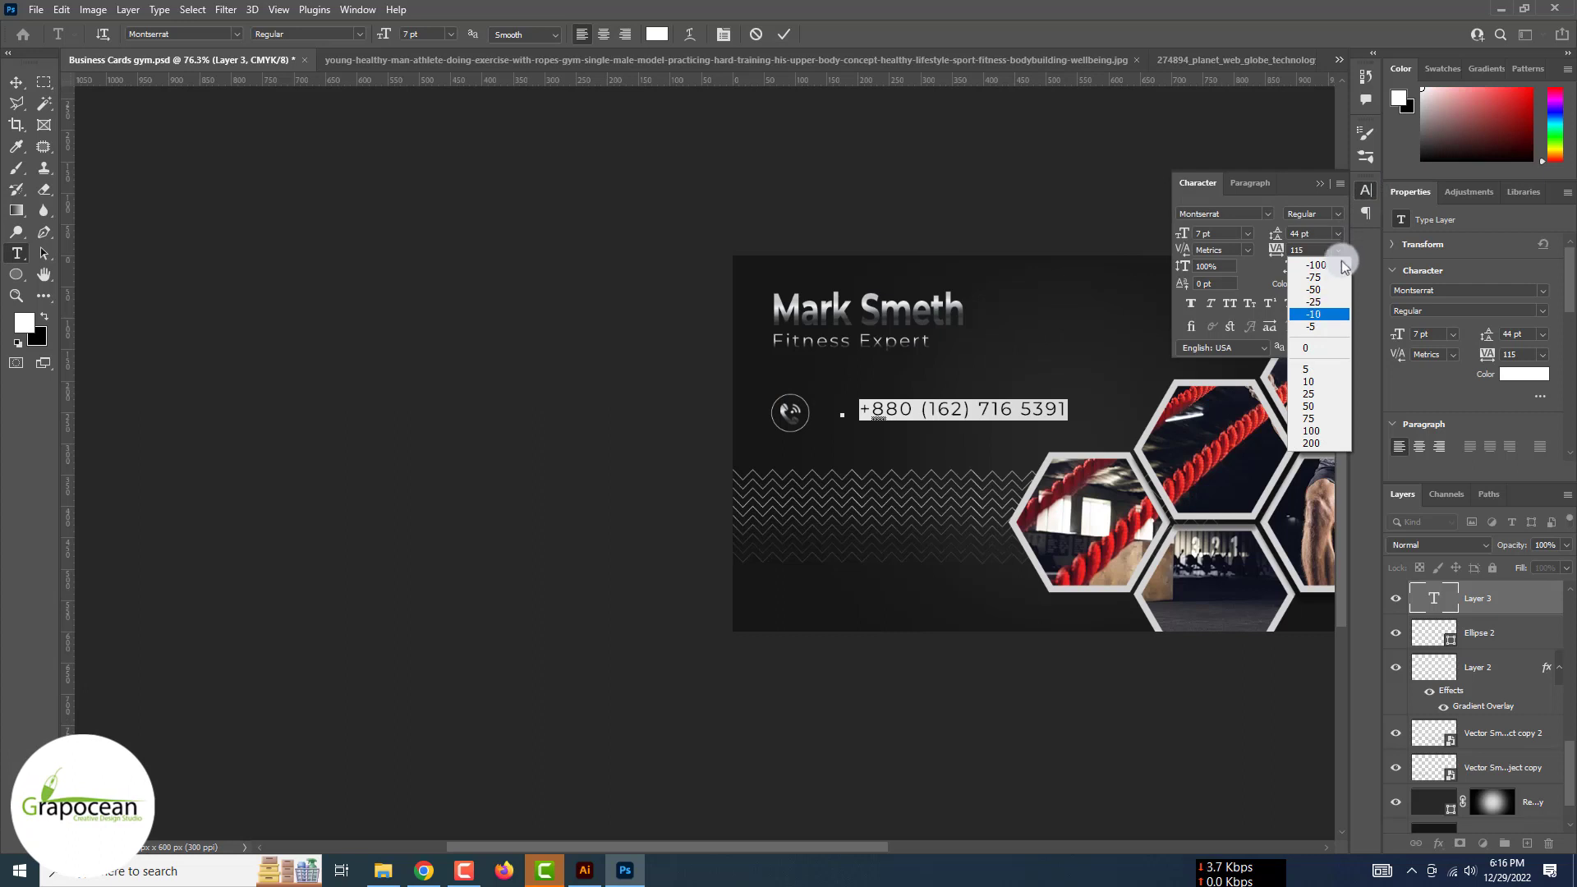
{"action": "left_click", "coordinate": [1312, 314]}
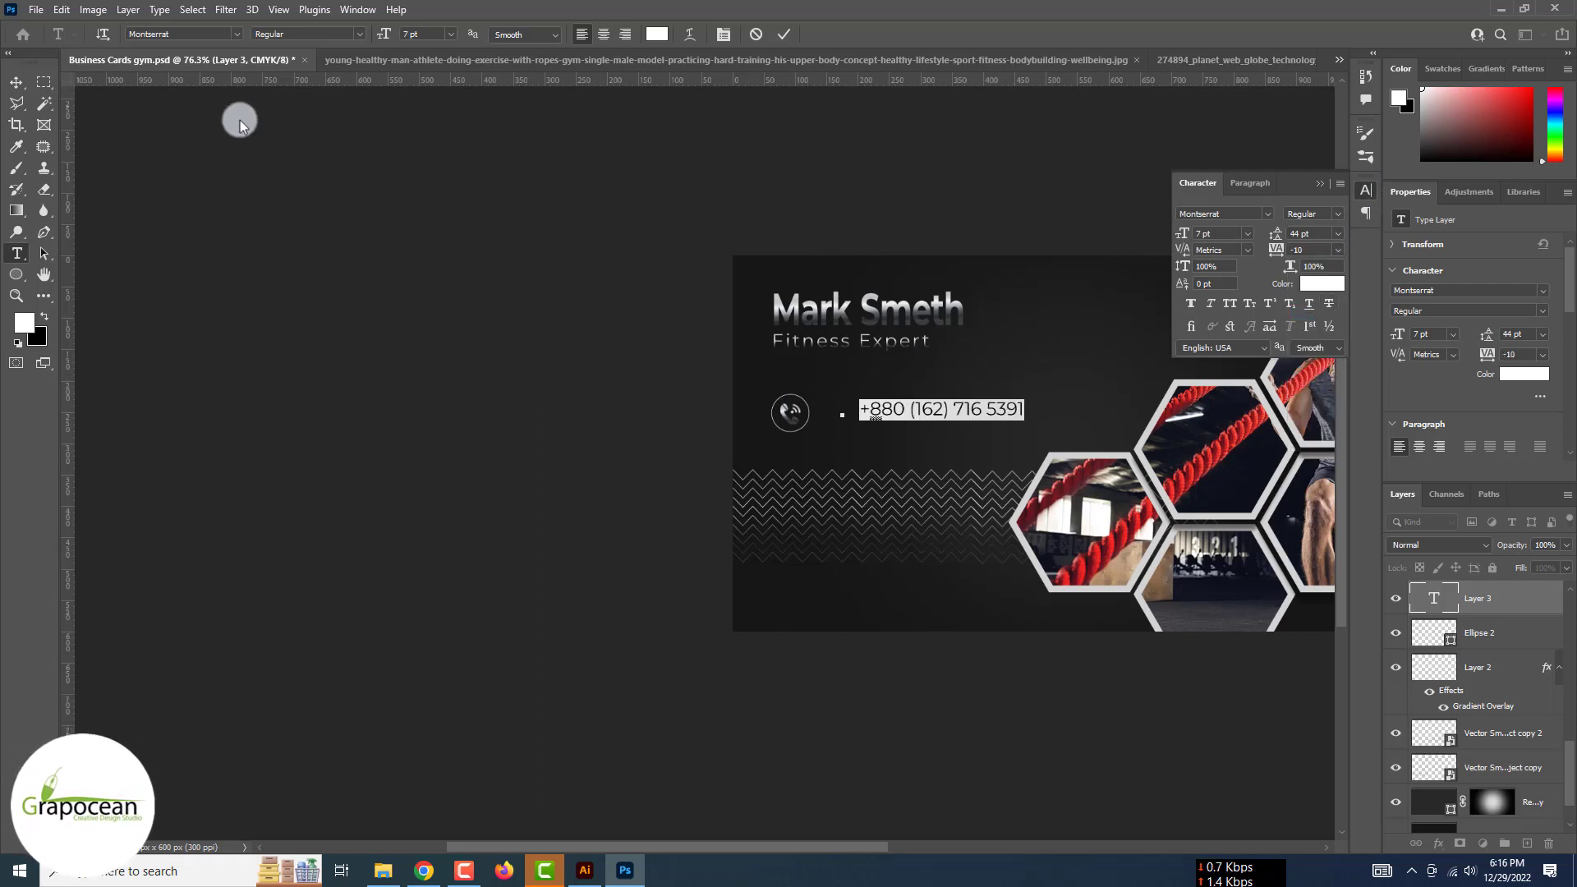
{"action": "scroll", "coordinate": [915, 442], "scroll_direction": "up", "scroll_amount": 3}
{"action": "left_click_drag", "start_coordinate": [916, 403], "coordinate": [861, 395]}
{"action": "scroll", "coordinate": [883, 487], "scroll_direction": "down", "scroll_amount": 5}
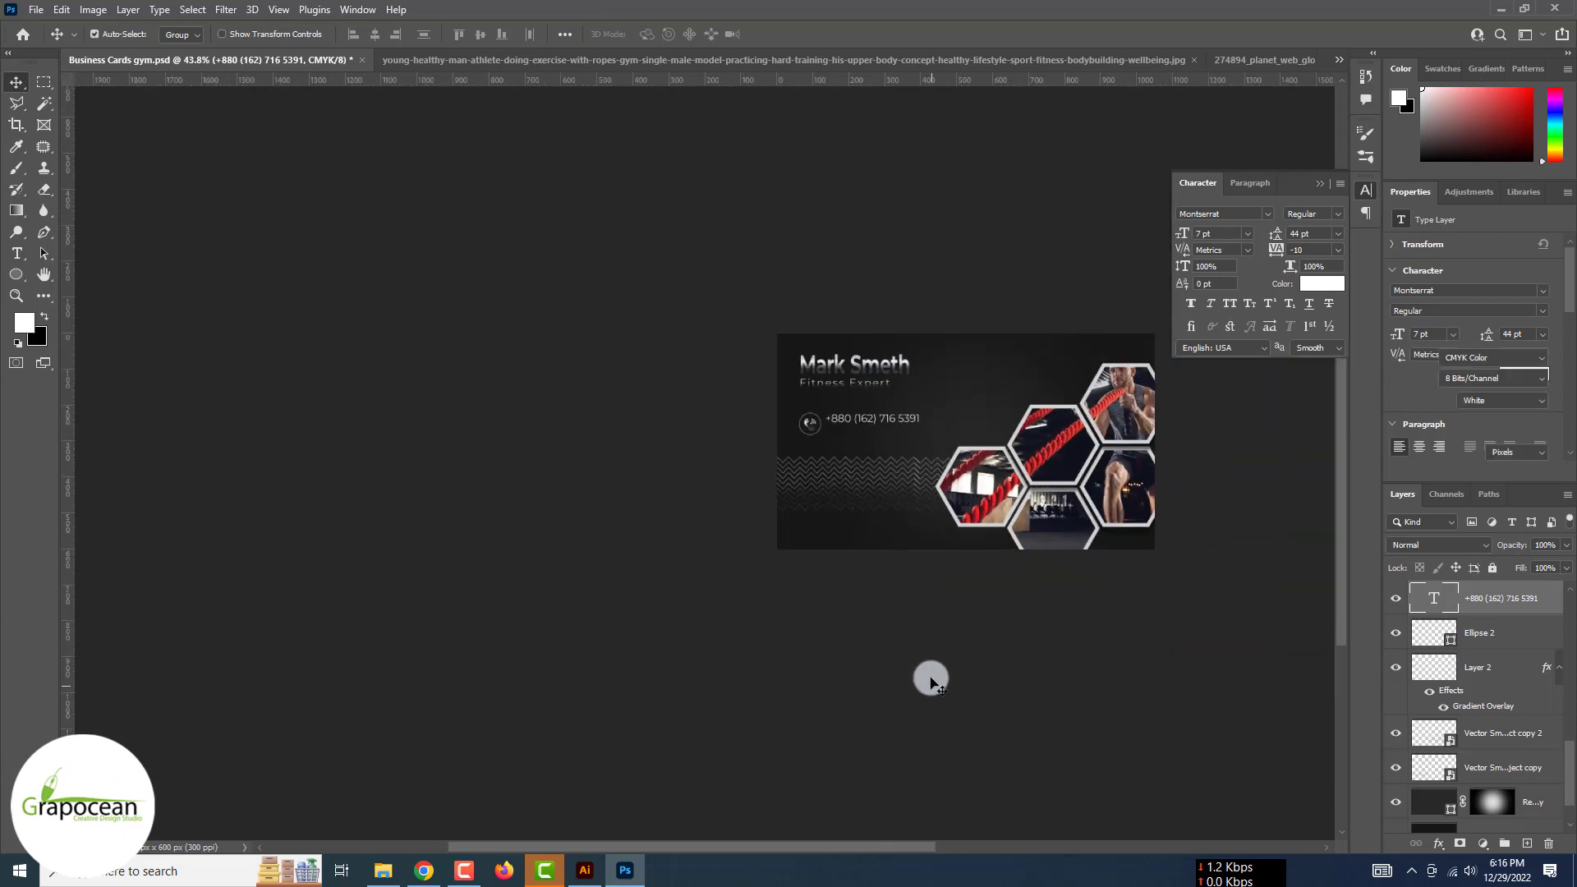
{"action": "scroll", "coordinate": [924, 657], "scroll_direction": "up", "scroll_amount": 5}
{"action": "left_click_drag", "start_coordinate": [879, 429], "coordinate": [878, 457]}
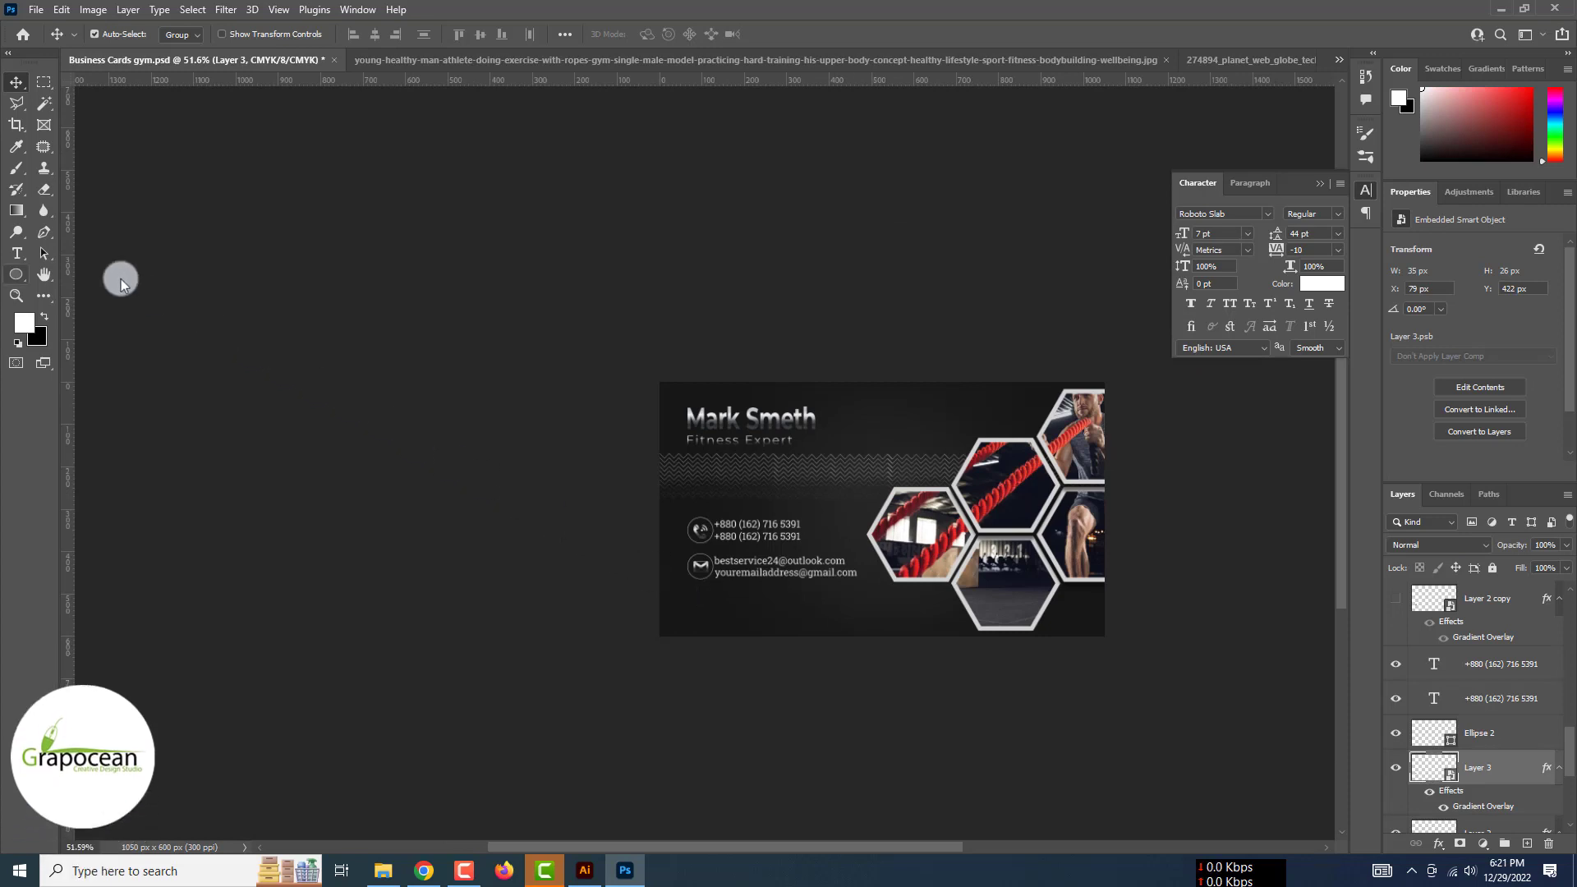
Draw a large white-filled rectangle over the card's right side
{"action": "left_click", "coordinate": [44, 236]}
{"action": "left_click", "coordinate": [1081, 373]}
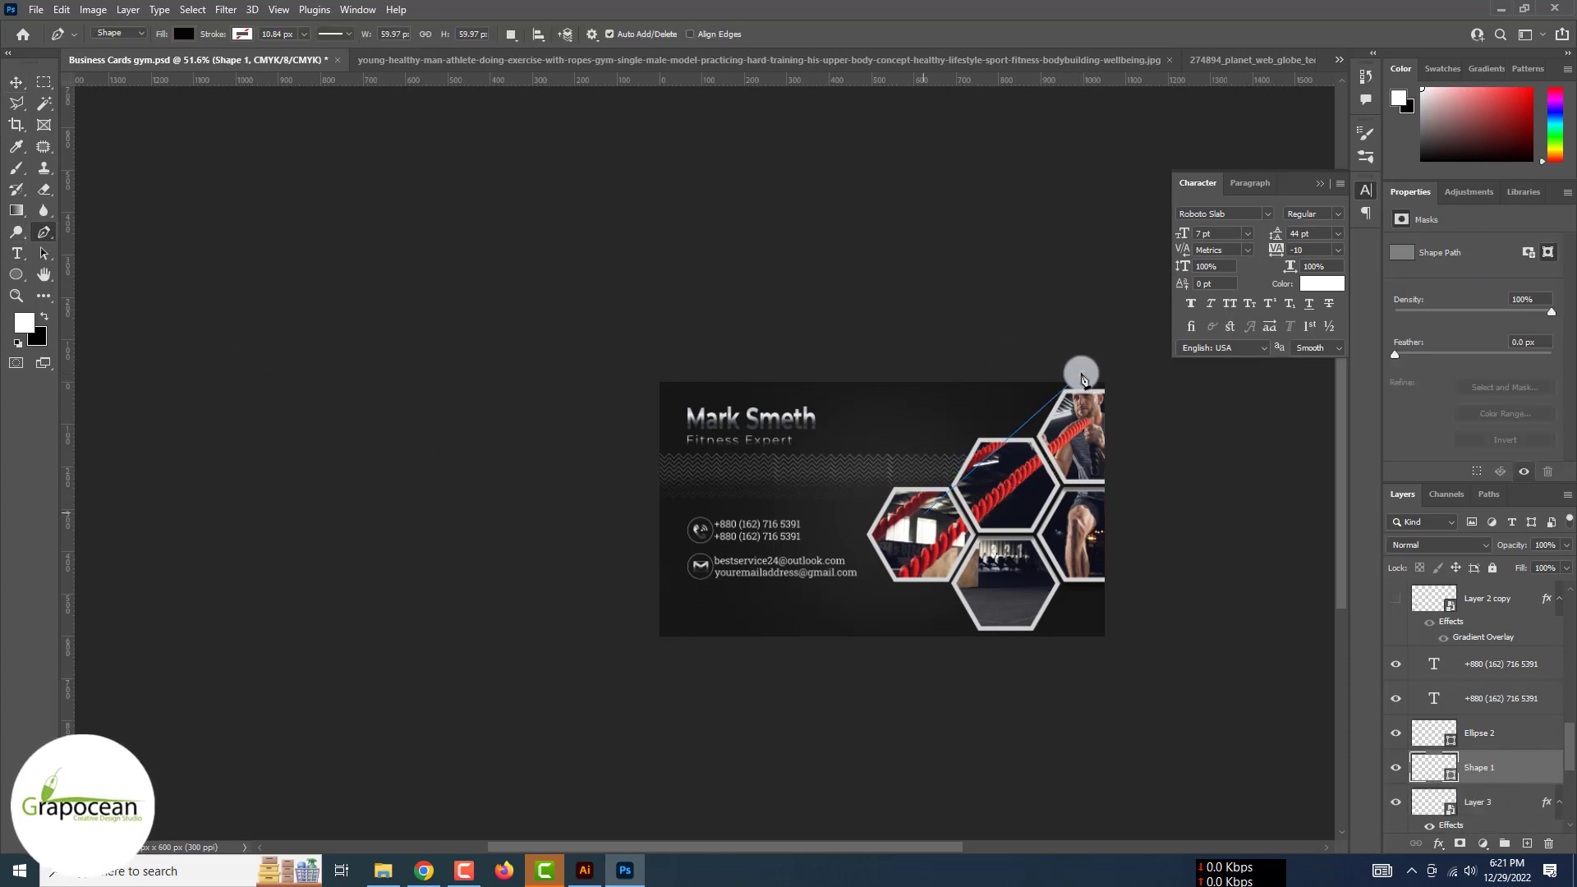
{"action": "key", "text": "ctrl+z"}
{"action": "right_click", "coordinate": [17, 274]}
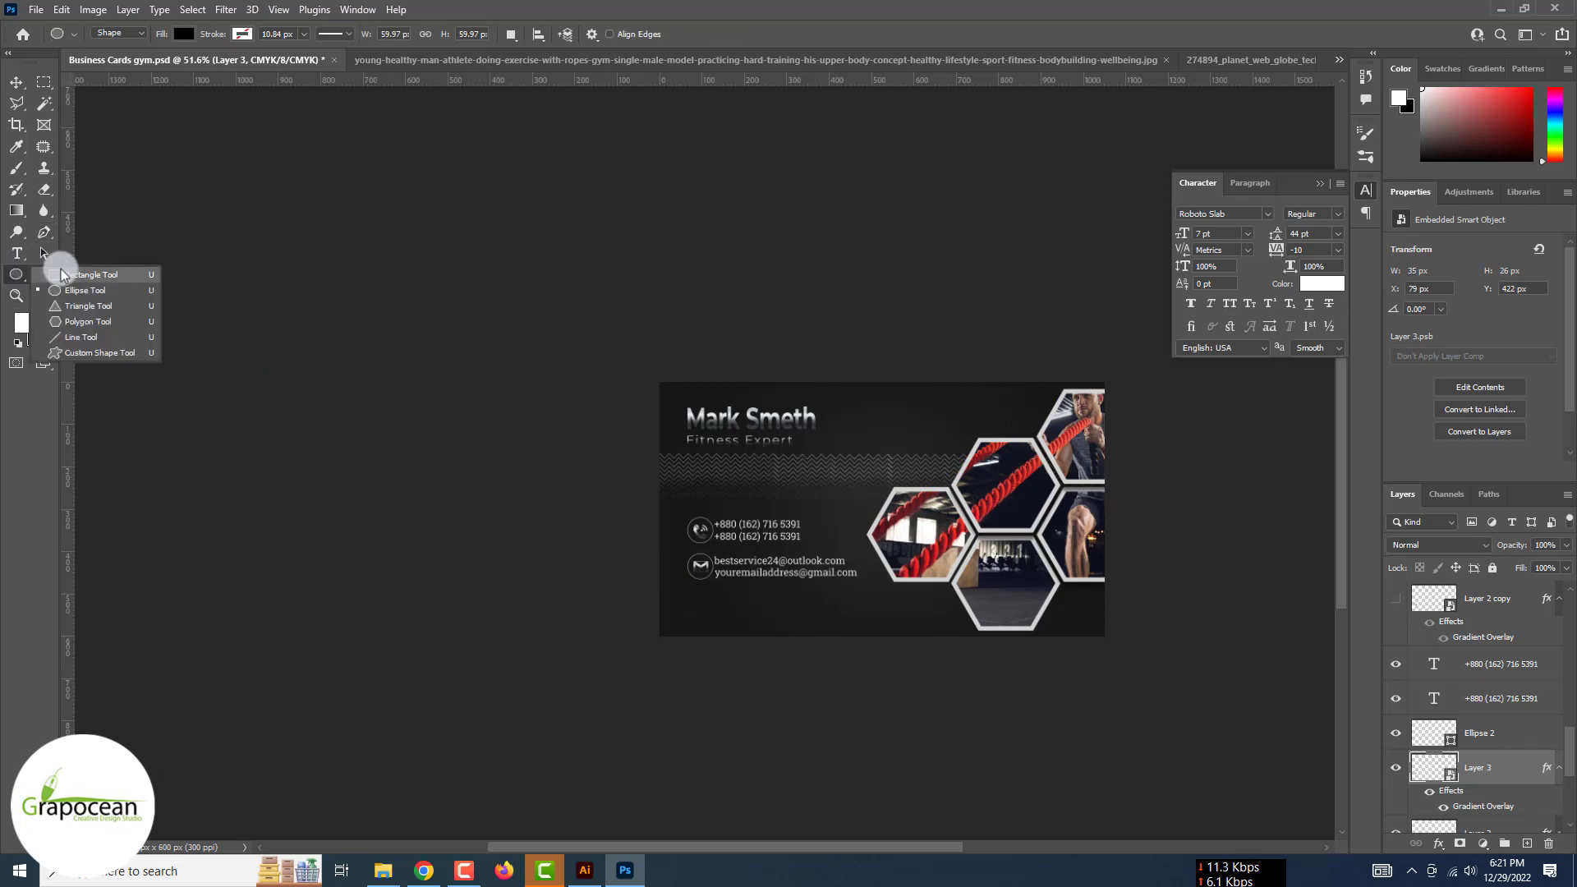
{"action": "left_click", "coordinate": [98, 273]}
{"action": "left_click_drag", "start_coordinate": [1153, 727], "coordinate": [1173, 686]}
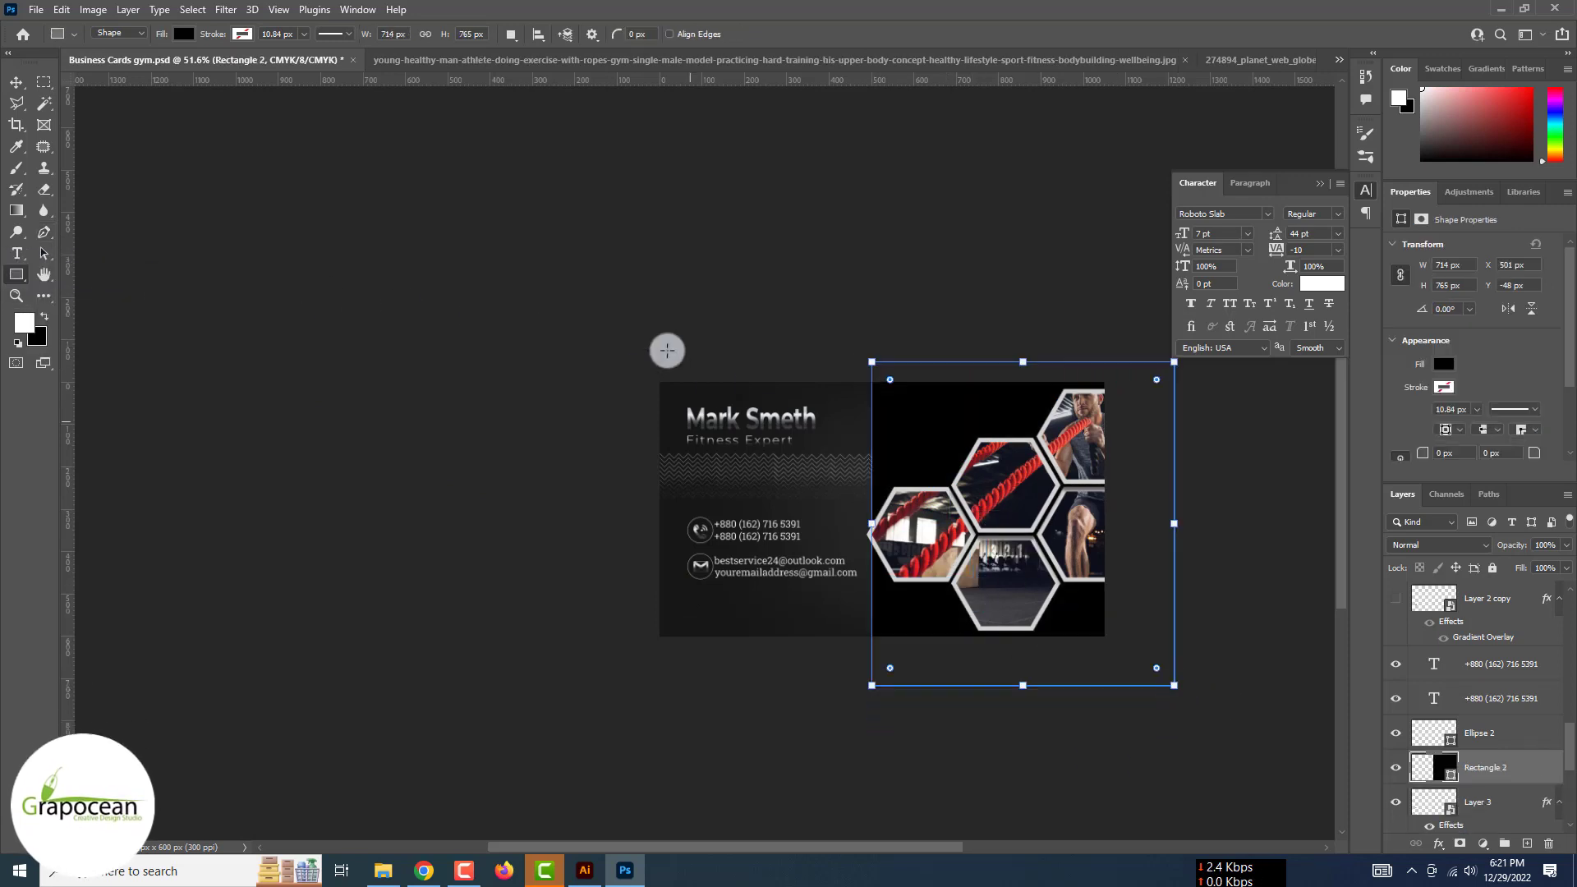
{"action": "left_click", "coordinate": [184, 36]}
{"action": "left_click", "coordinate": [79, 122]}
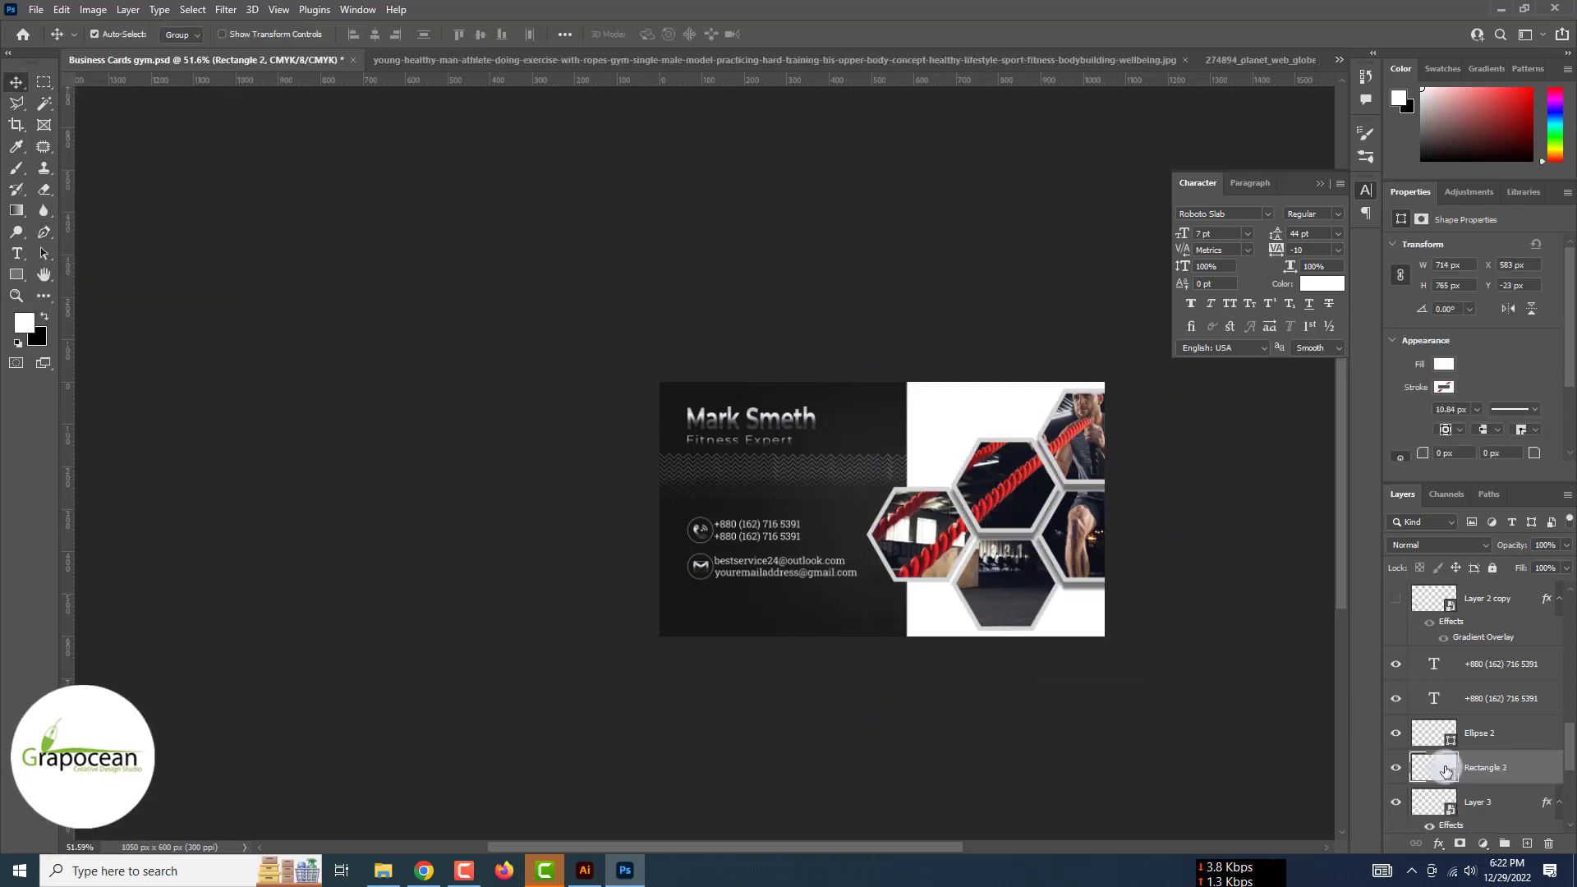
Change the rectangle's fill to dark burnt orange #a23b09
{"action": "double_click", "coordinate": [1442, 771]}
{"action": "left_click", "coordinate": [1018, 479]}
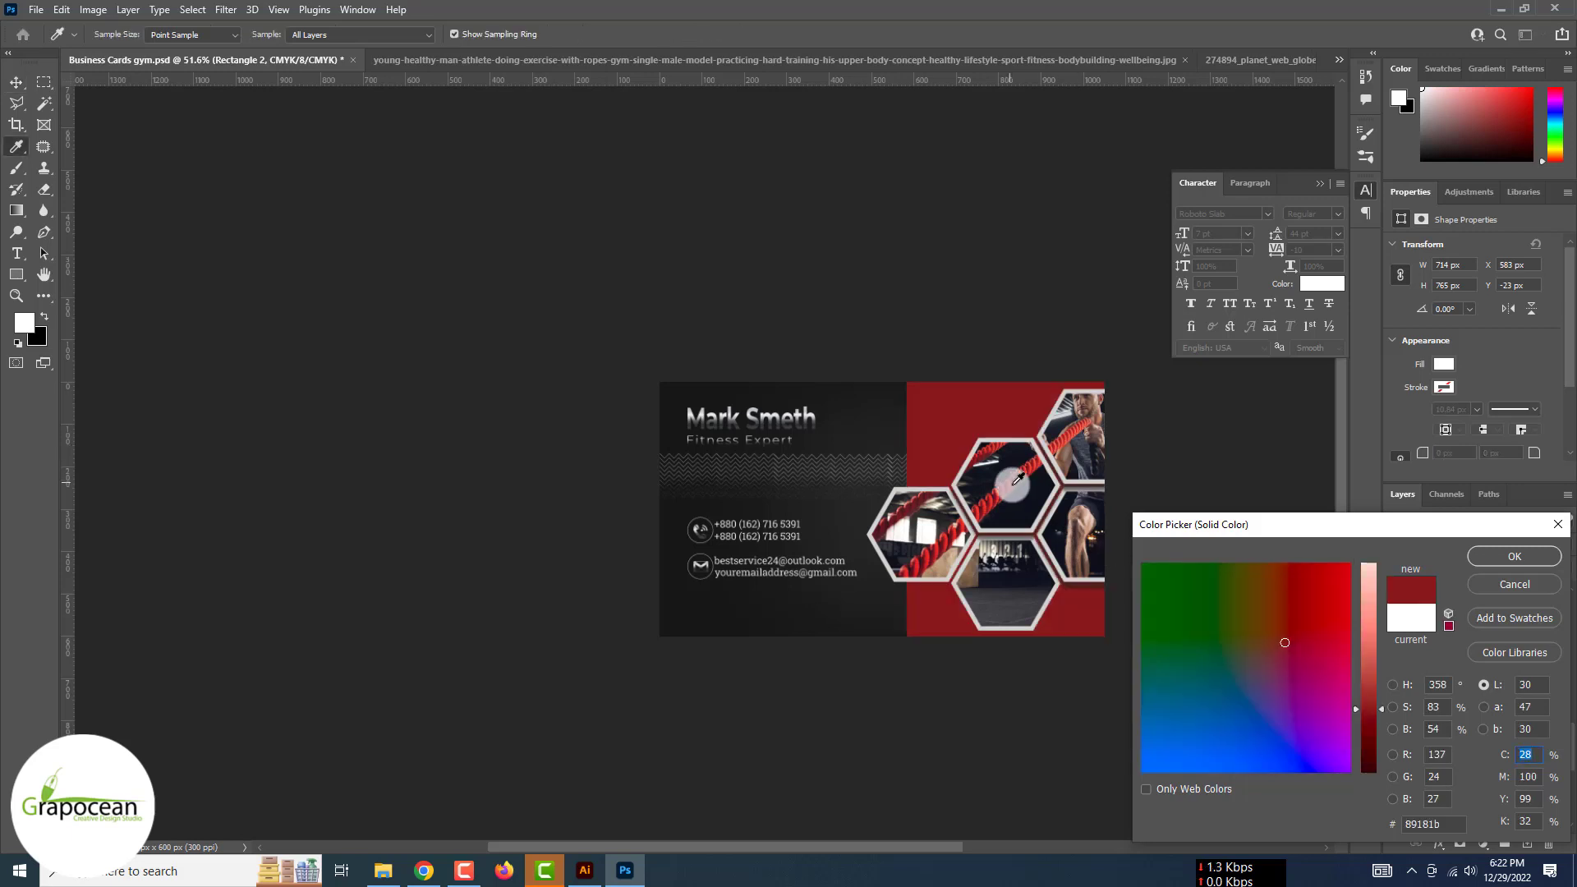
{"action": "left_click", "coordinate": [1397, 728]}
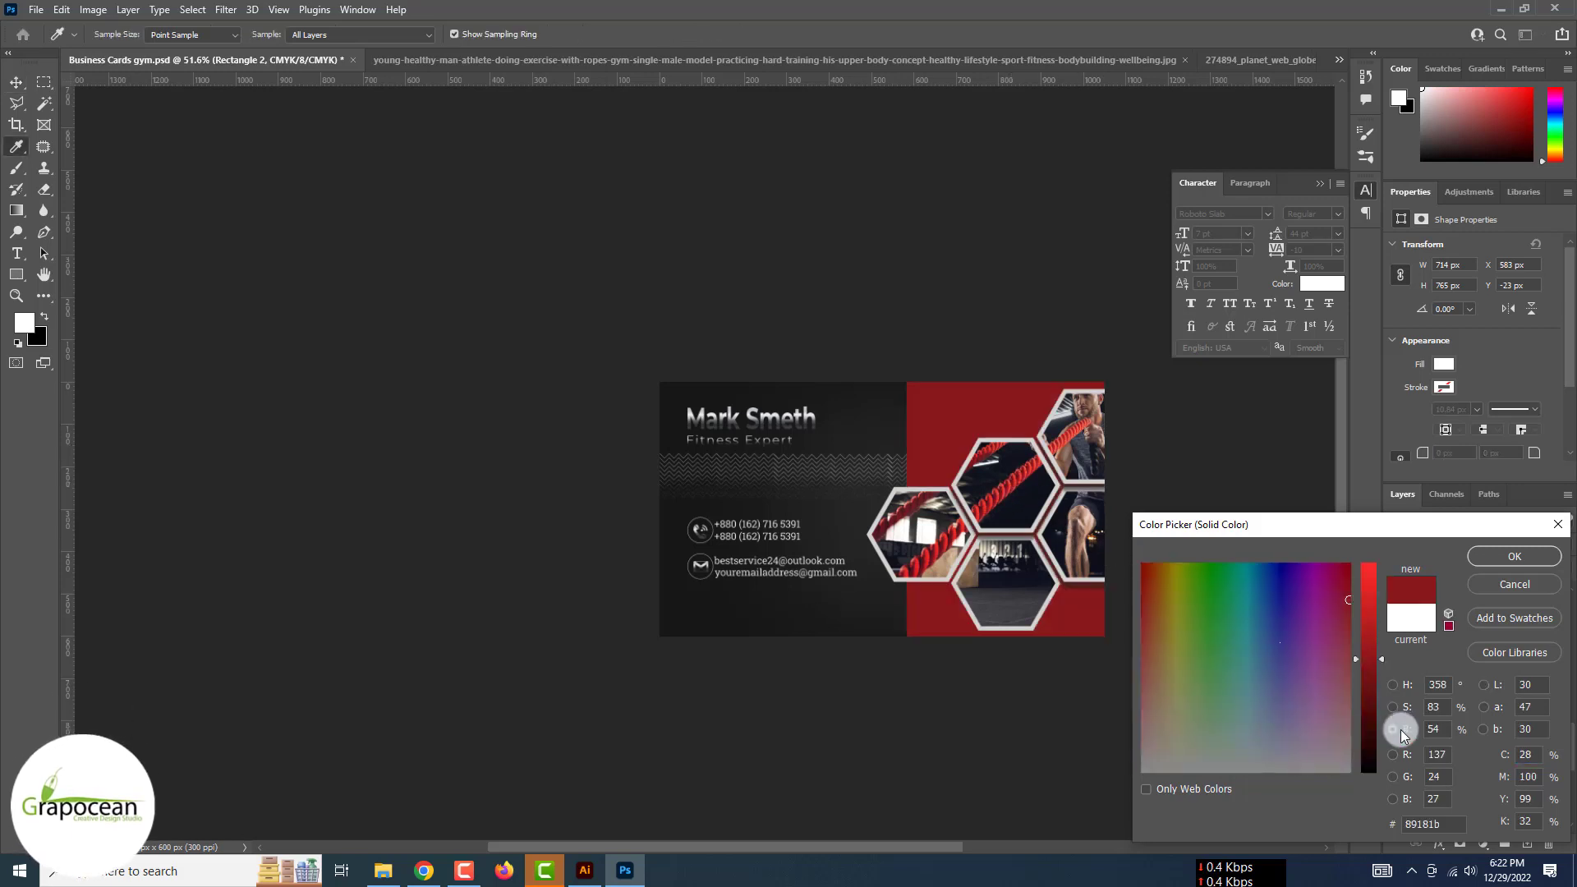
{"action": "mouse_move", "coordinate": [1175, 575]}
{"action": "left_mouse_down"}
{"action": "mouse_move", "coordinate": [1172, 641]}
{"action": "mouse_move", "coordinate": [1154, 575]}
{"action": "left_mouse_up"}
{"action": "mouse_move", "coordinate": [1371, 661]}
{"action": "left_mouse_down"}
{"action": "mouse_move", "coordinate": [1373, 597]}
{"action": "mouse_move", "coordinate": [1368, 641]}
{"action": "left_mouse_up"}
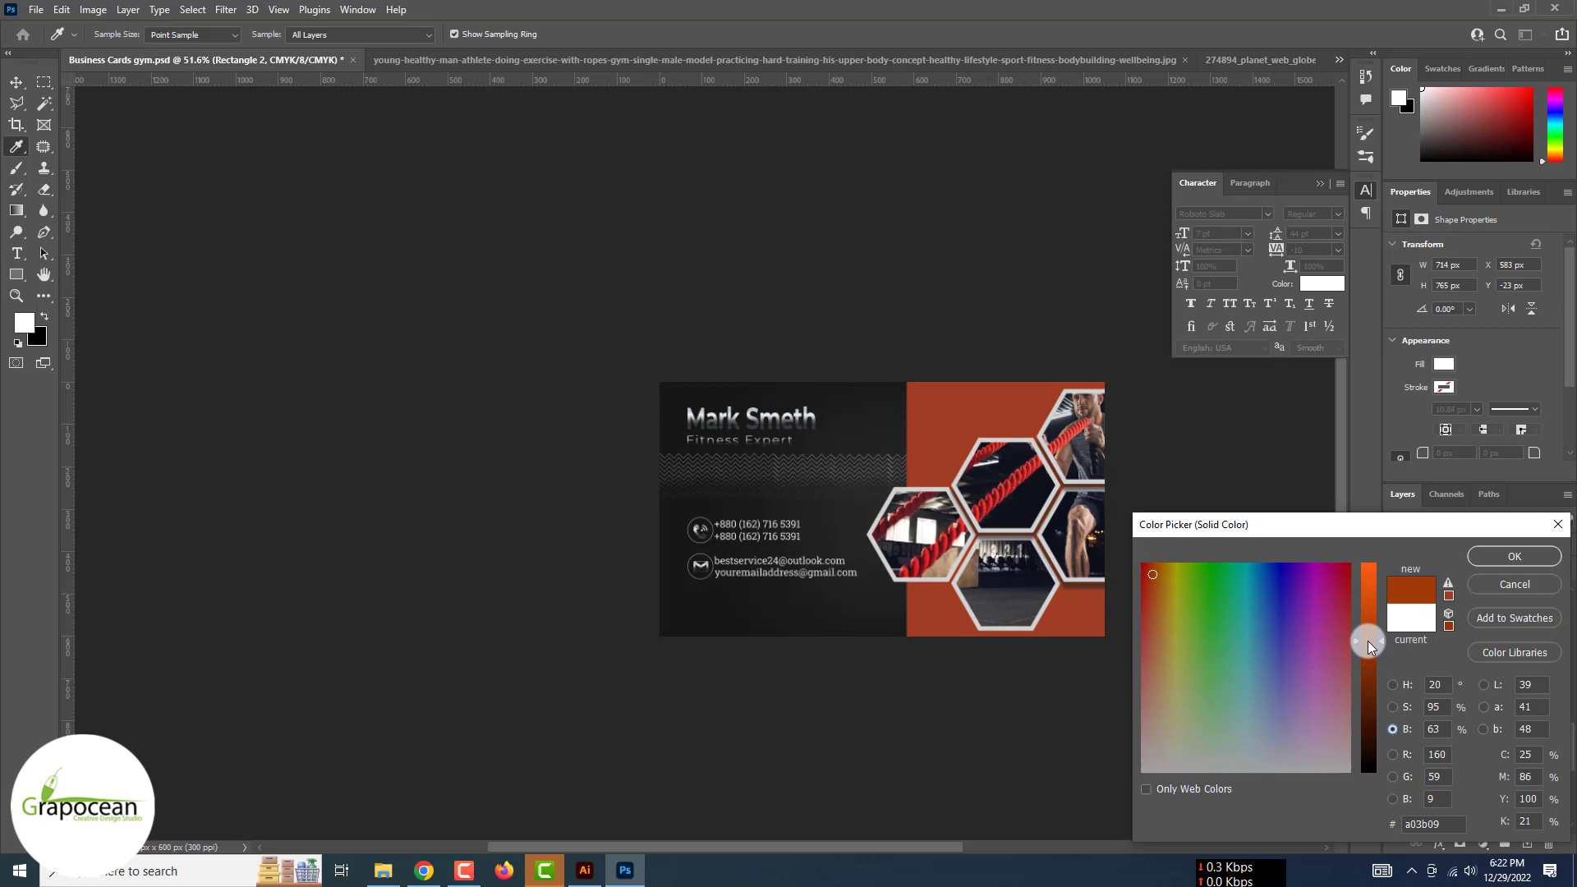
{"action": "left_click", "coordinate": [1510, 560]}
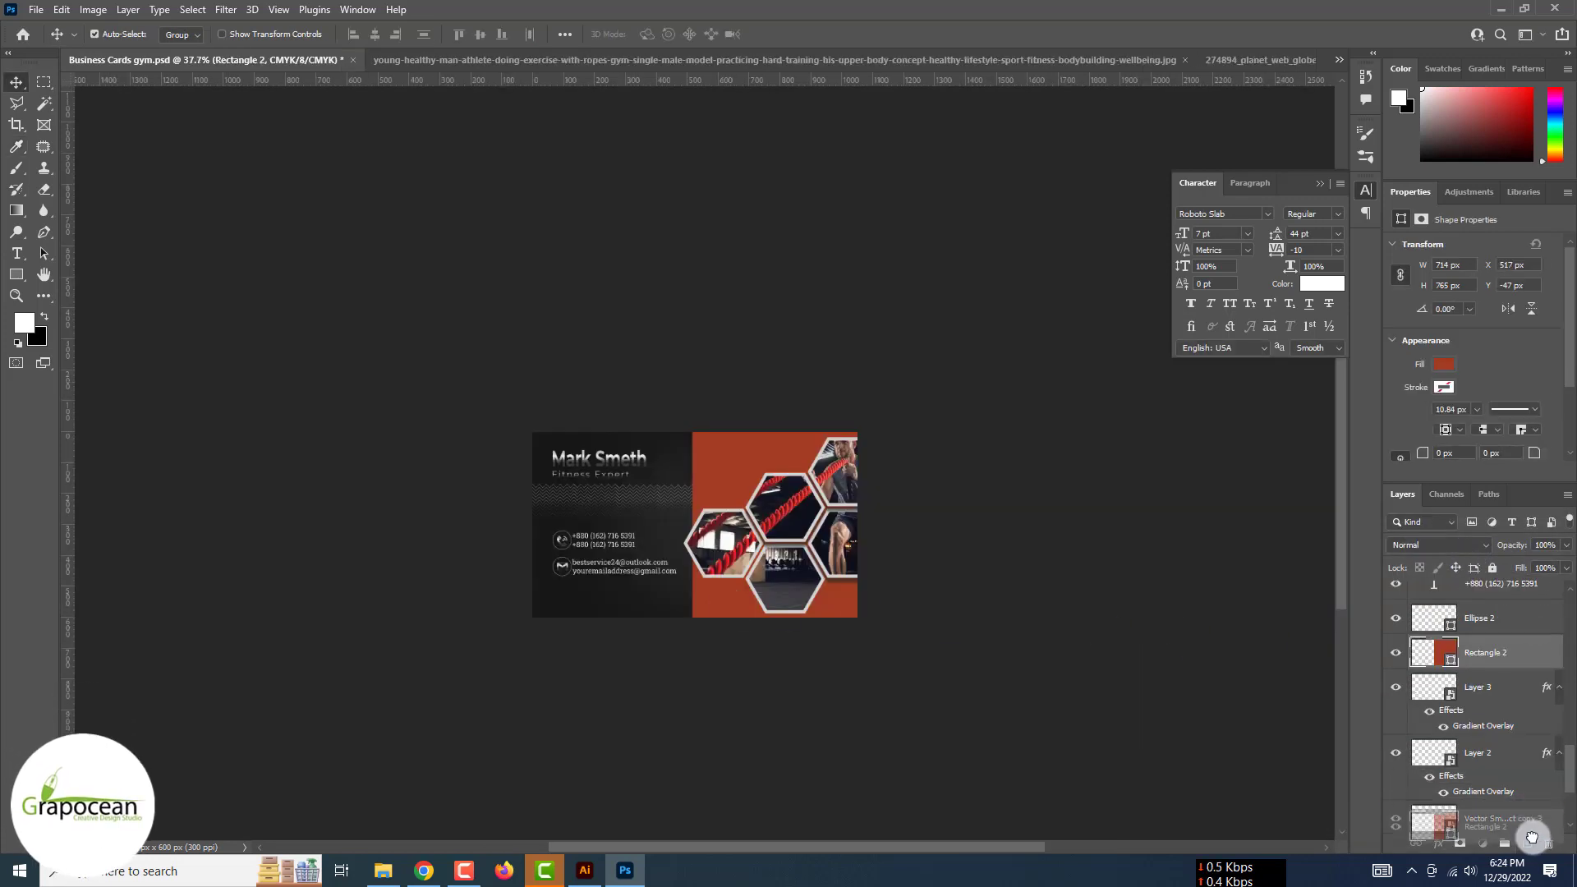
Duplicate the orange rectangle and give the copy a brighter orange fill
{"action": "left_click_drag", "start_coordinate": [1532, 837], "coordinate": [1529, 842]}
{"action": "double_click", "coordinate": [1434, 655]}
{"action": "left_click_drag", "start_coordinate": [1379, 623], "coordinate": [1371, 595]}
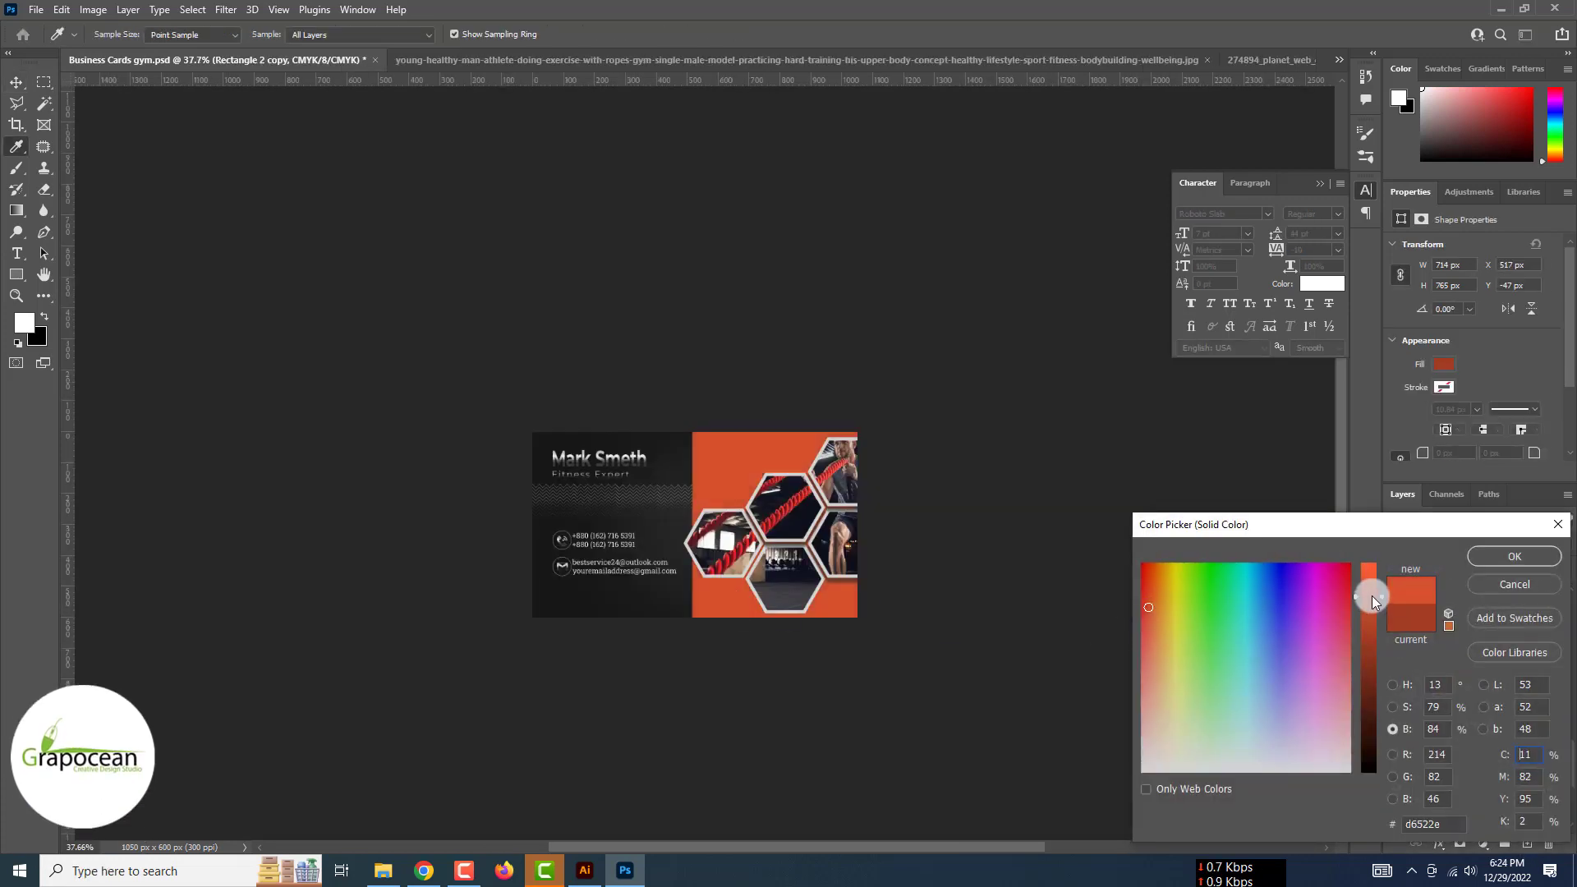
{"action": "left_click", "coordinate": [1521, 558]}
Narrow the copy into a thin angled stripe and place a duplicate further right
{"action": "key", "text": "ctrl+t"}
{"action": "left_click_drag", "start_coordinate": [912, 530], "coordinate": [723, 532]}
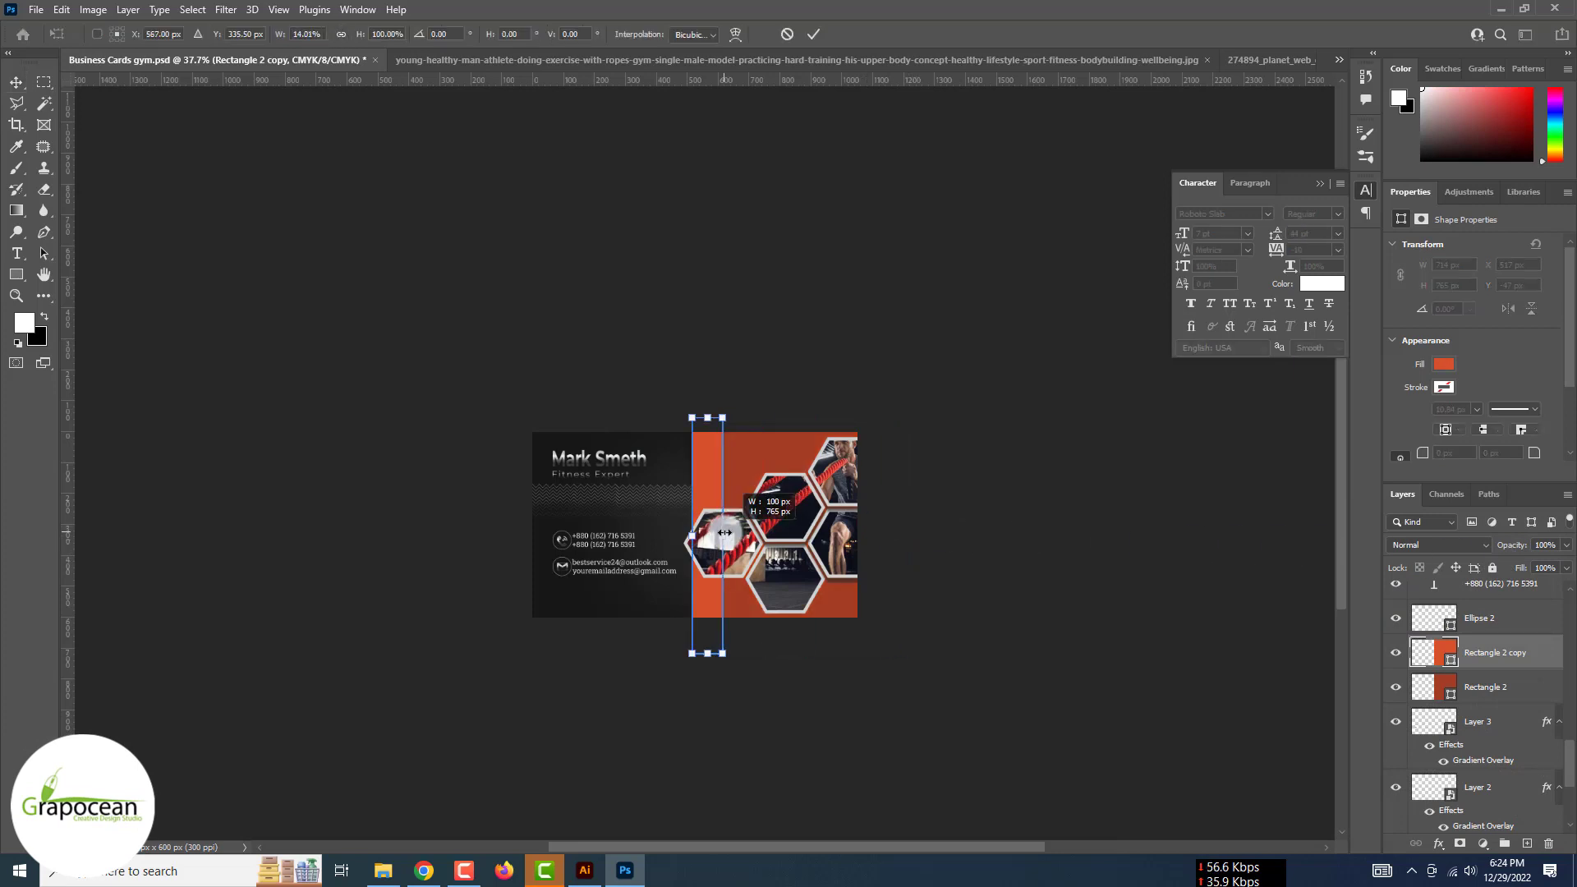
{"action": "left_click_drag", "start_coordinate": [723, 661], "coordinate": [772, 613]}
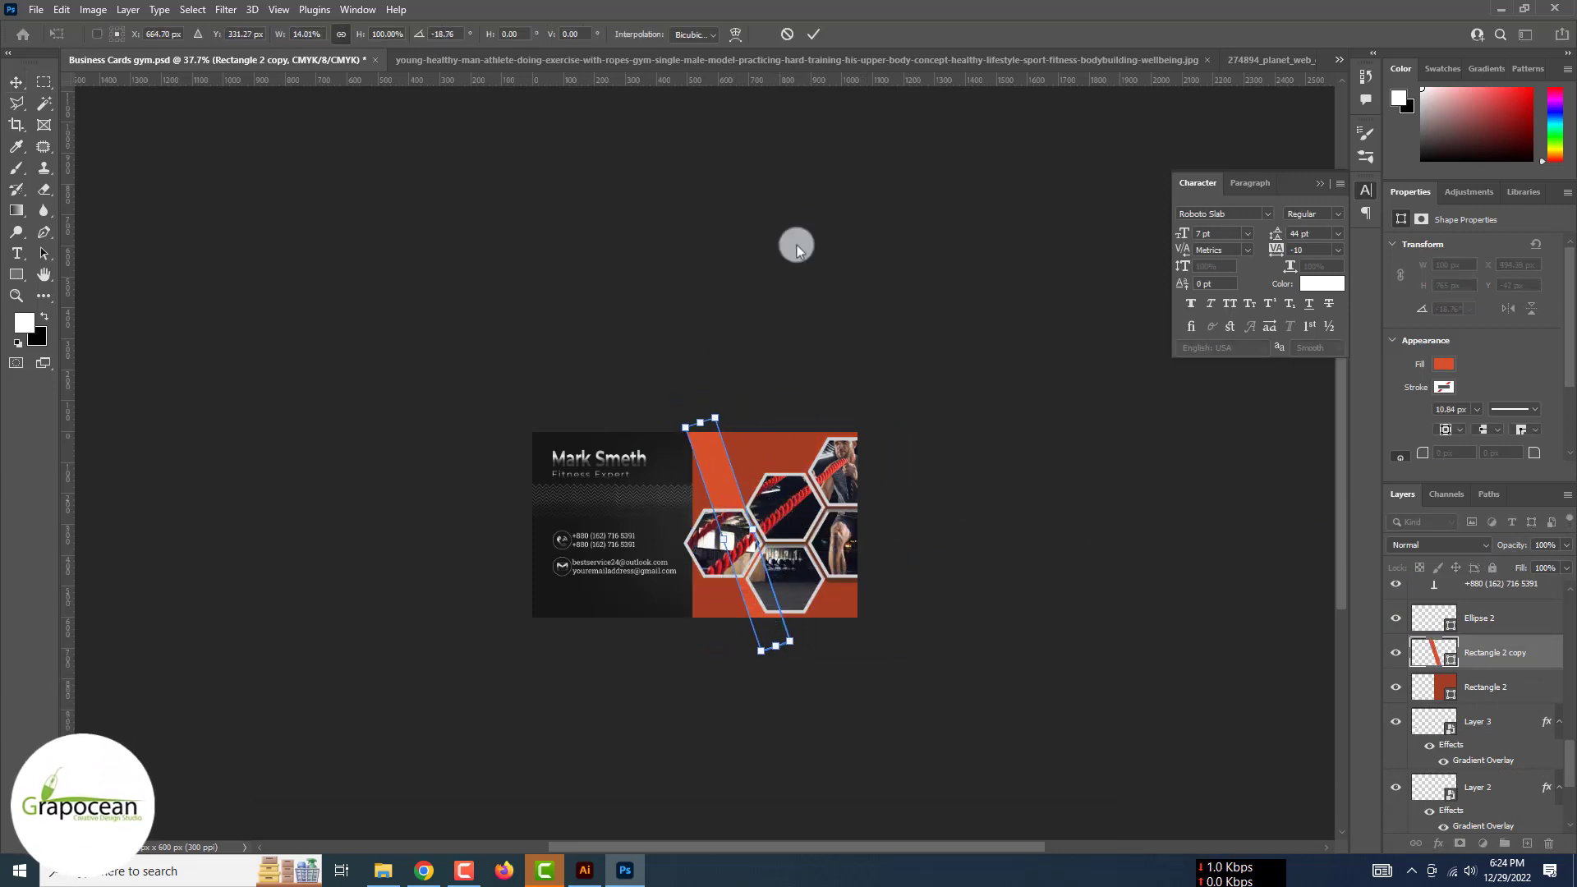
{"action": "key", "text": "Return"}
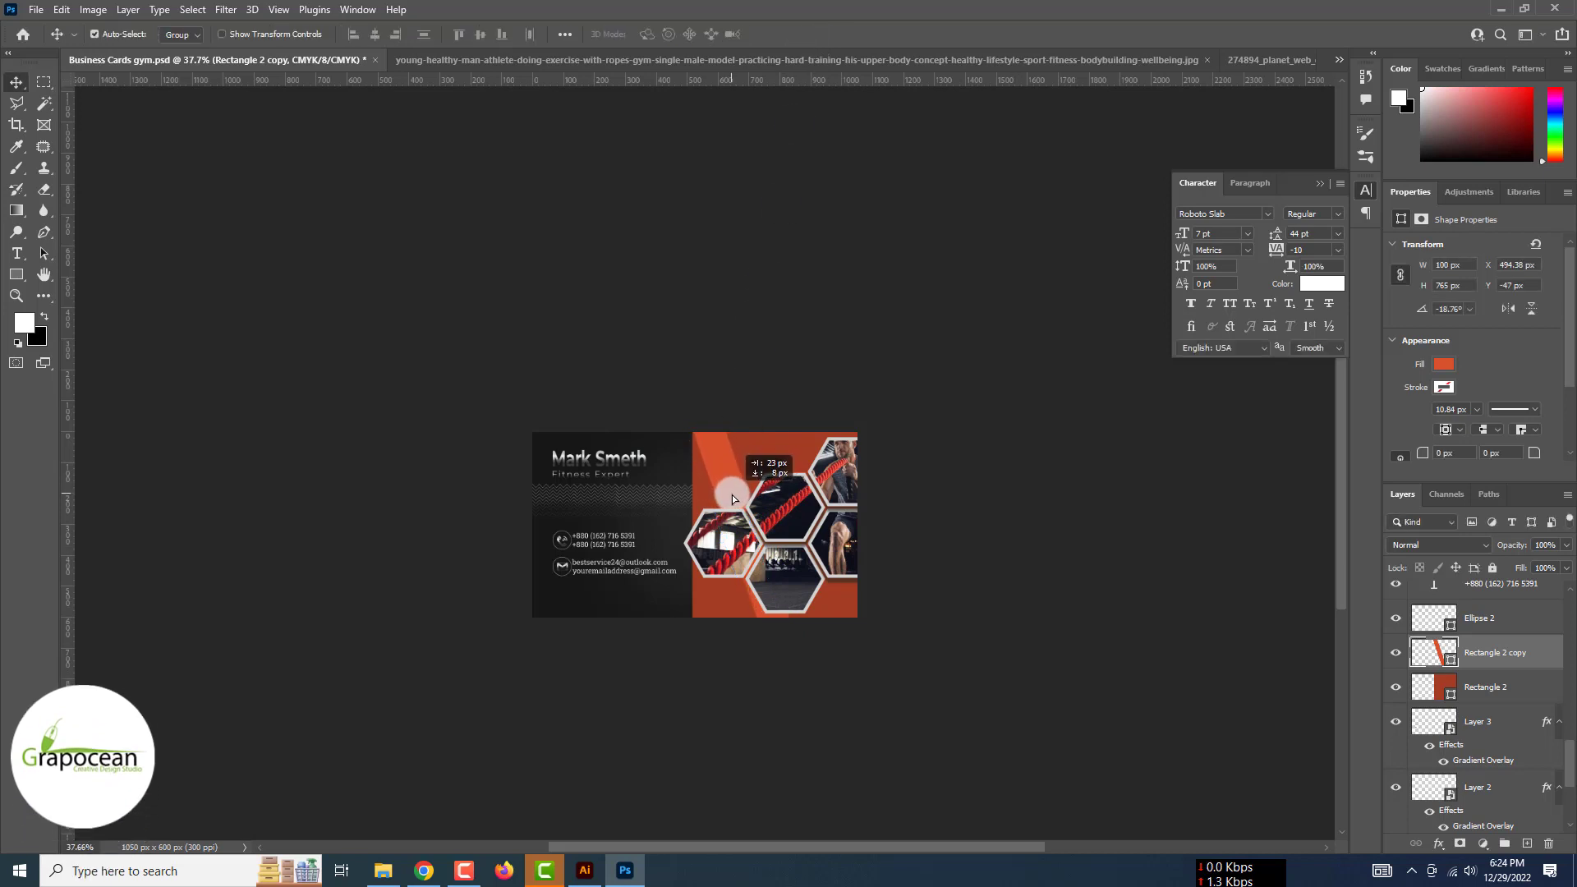
{"action": "left_click_drag", "start_coordinate": [770, 475], "coordinate": [771, 475]}
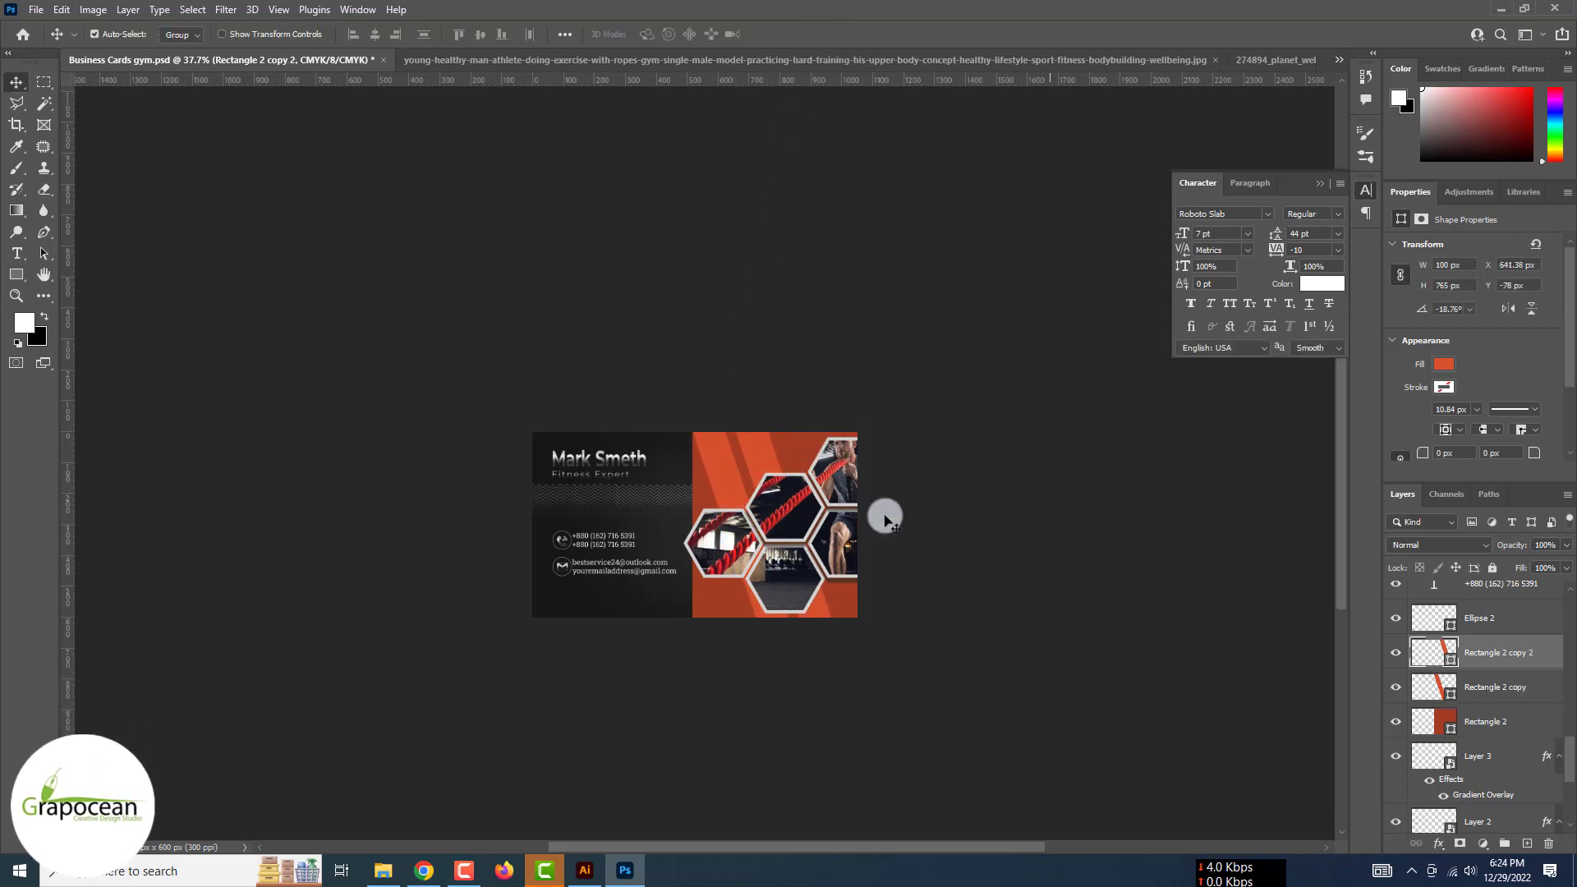
Skew Rectangle 2's lower-left corner into a slant, converting the shape to a path
{"action": "left_click", "coordinate": [1474, 729]}
{"action": "key", "text": "ctrl+t"}
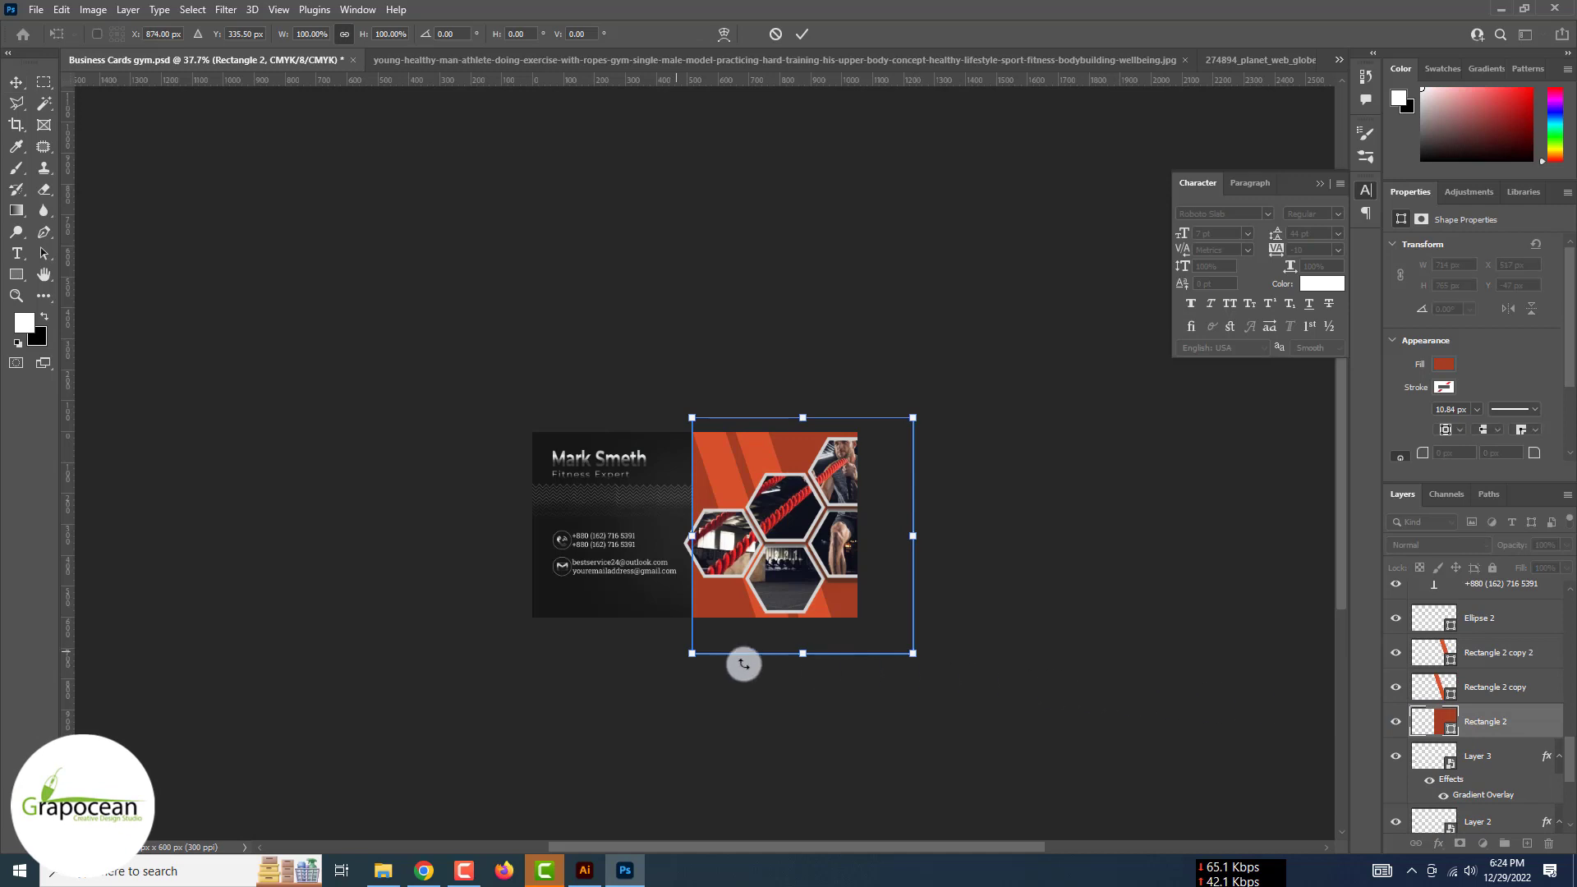
{"action": "left_click_drag", "start_coordinate": [764, 657], "coordinate": [764, 653]}
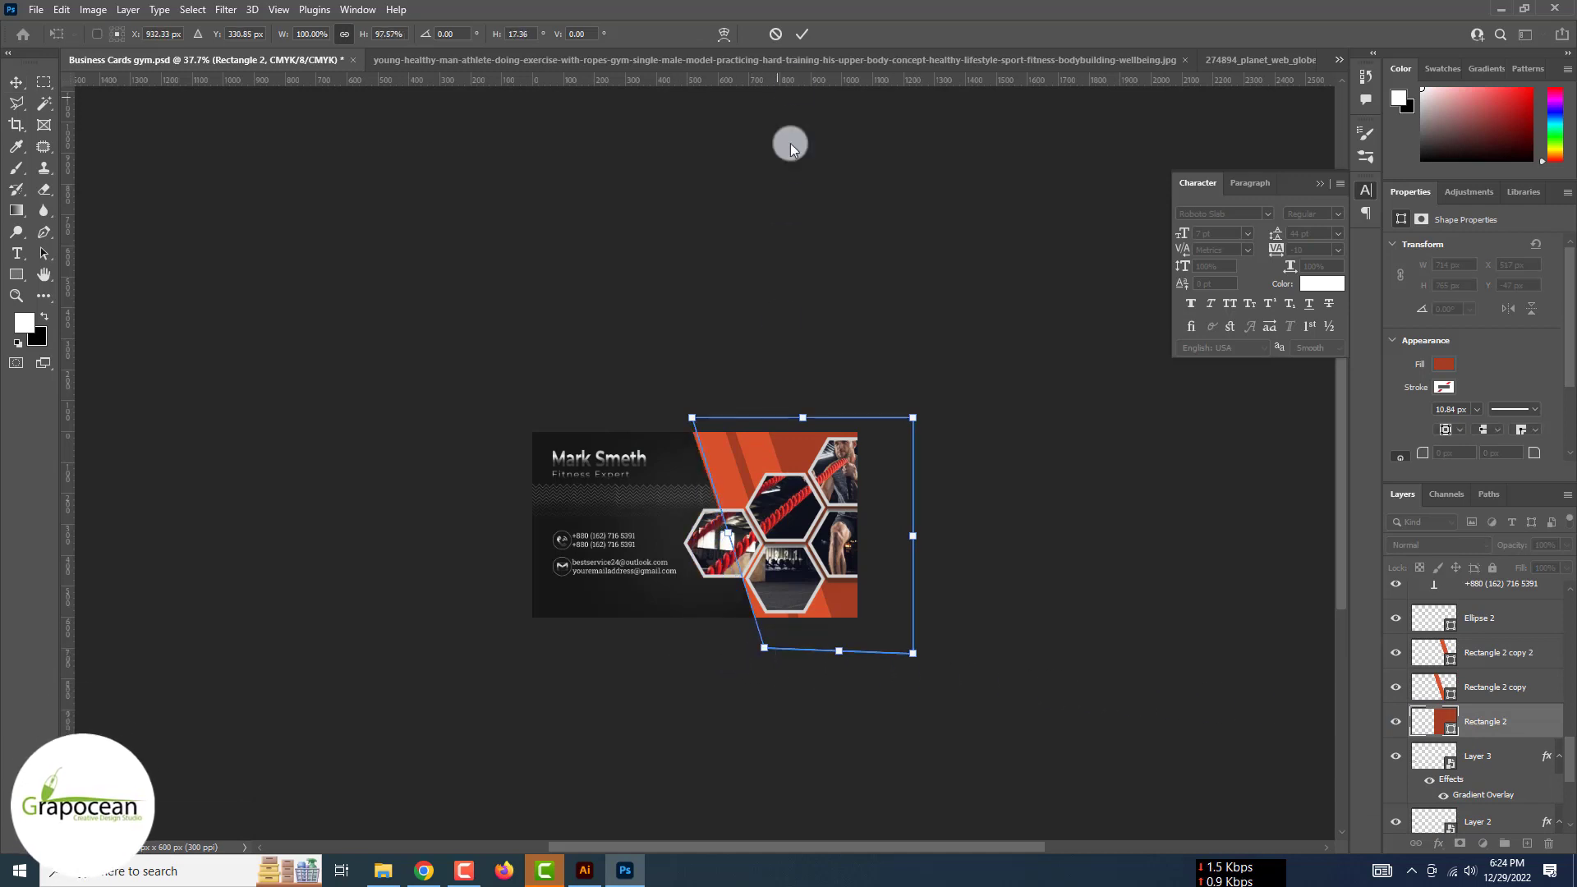
{"action": "left_click", "coordinate": [802, 34]}
{"action": "left_click", "coordinate": [737, 323]}
{"action": "left_click", "coordinate": [996, 575]}
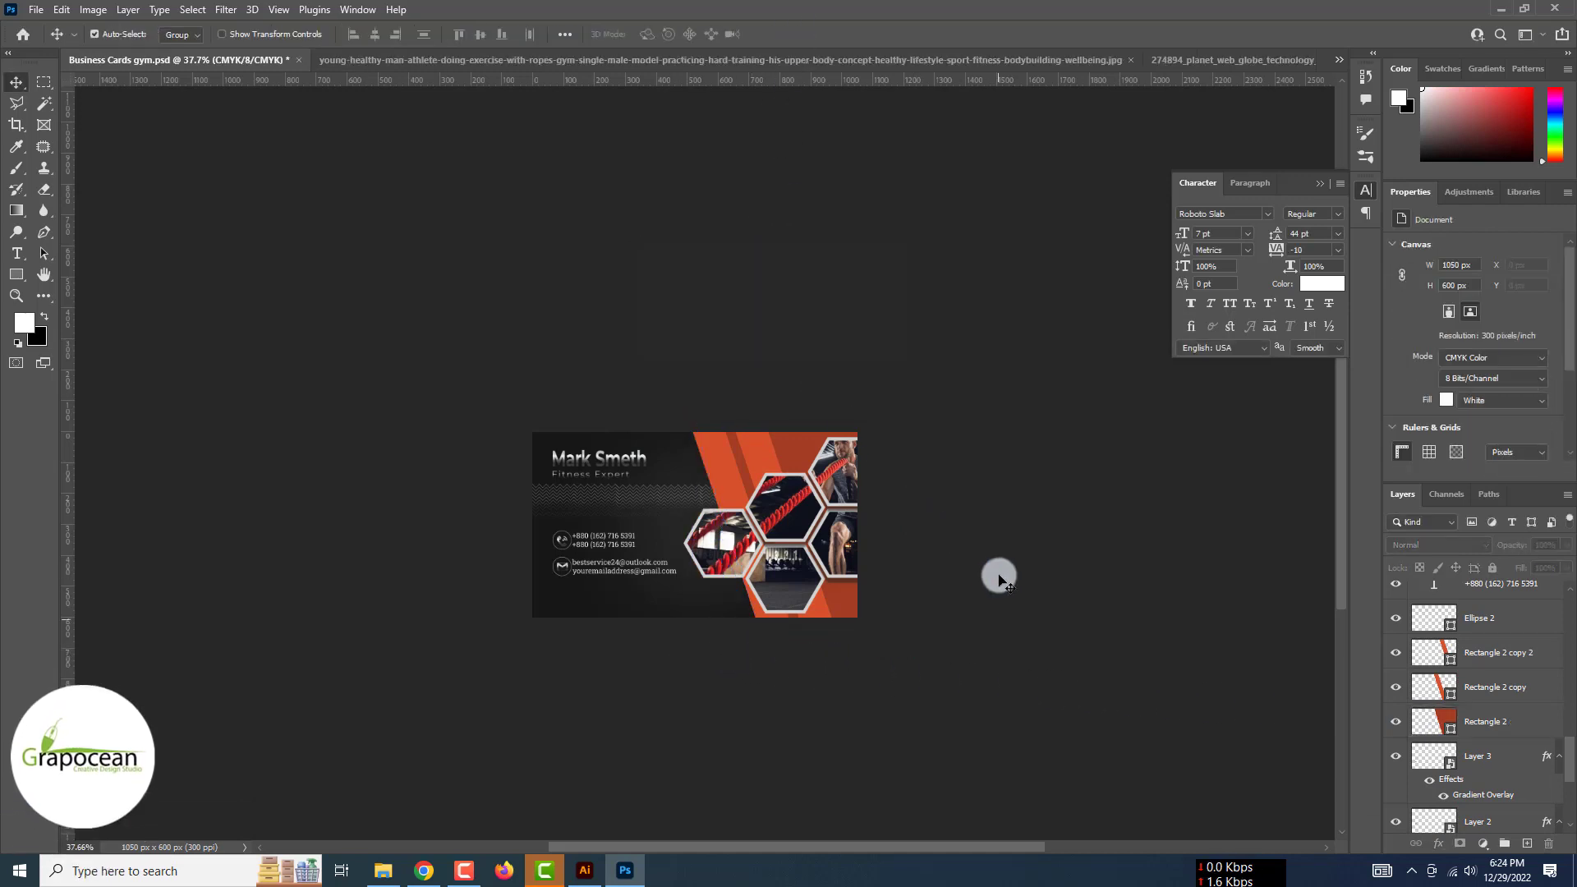
Give the Rectangle 2 copy 2 stripe a Hard Light drop shadow, distance 32, size 13
{"action": "key", "text": "ctrl+plus"}
{"action": "key", "text": "ctrl+plus"}
{"action": "key", "text": "ctrl+plus"}
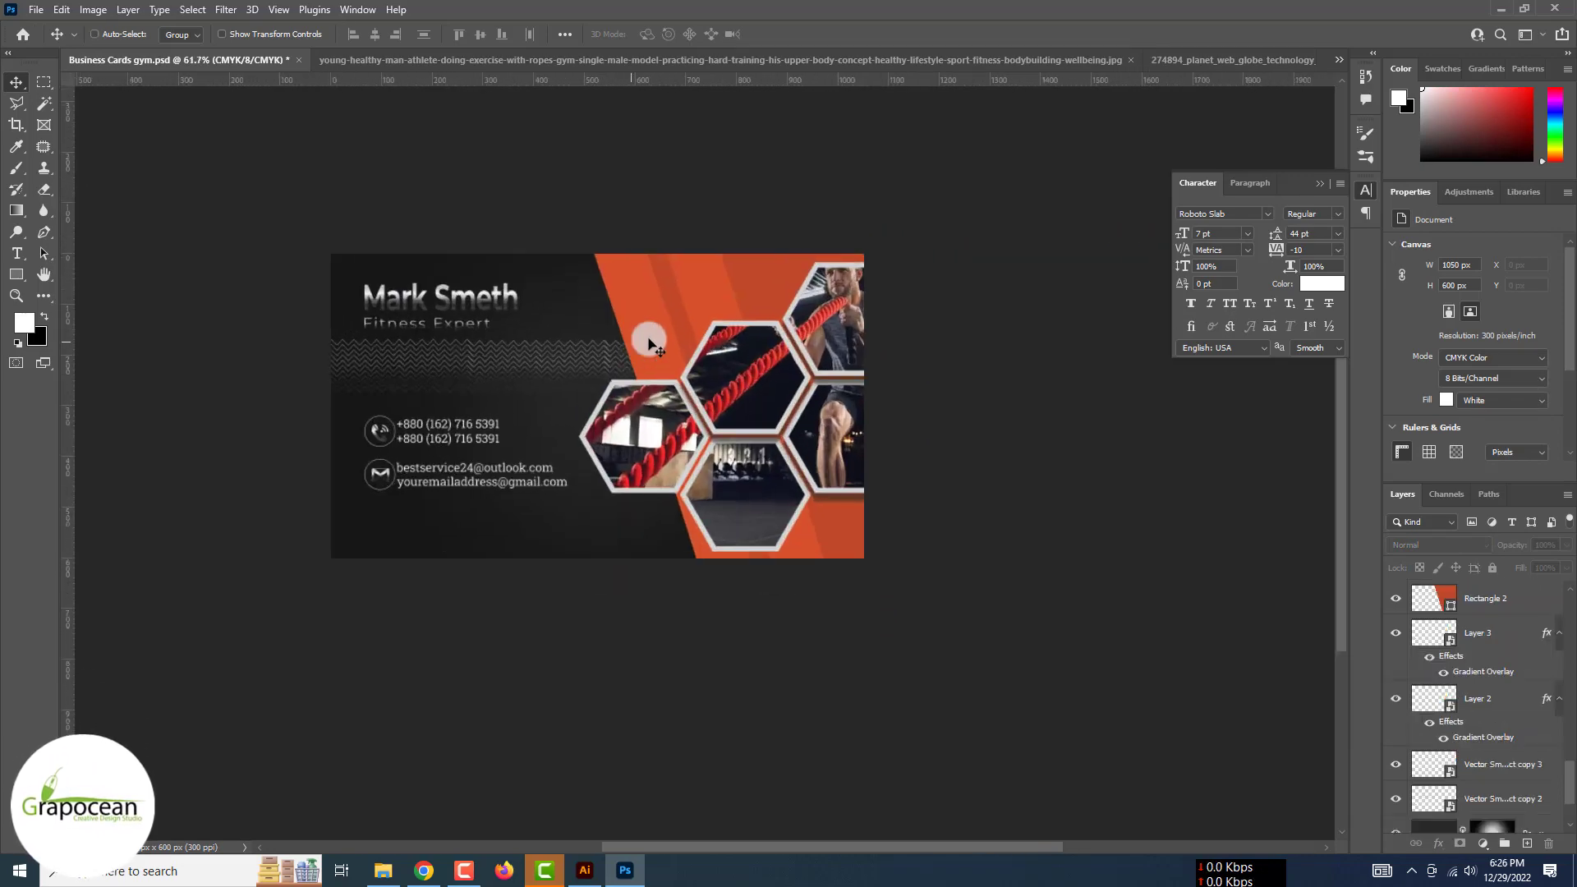
{"action": "left_click", "coordinate": [1492, 593]}
{"action": "right_click", "coordinate": [1491, 585]}
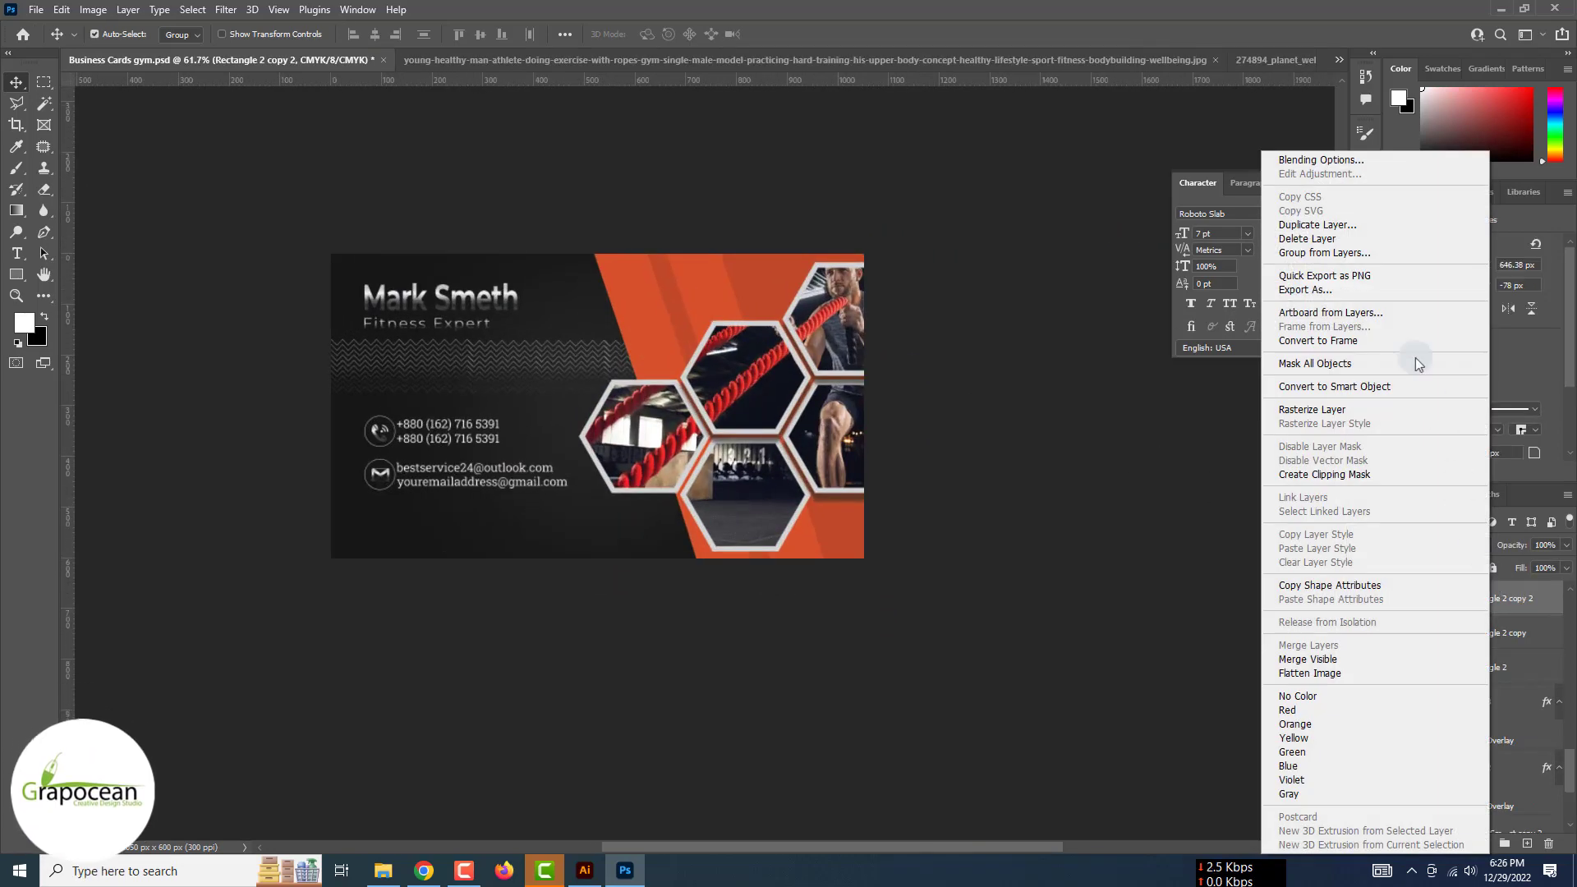
{"action": "left_click", "coordinate": [1360, 153]}
{"action": "left_click", "coordinate": [974, 738]}
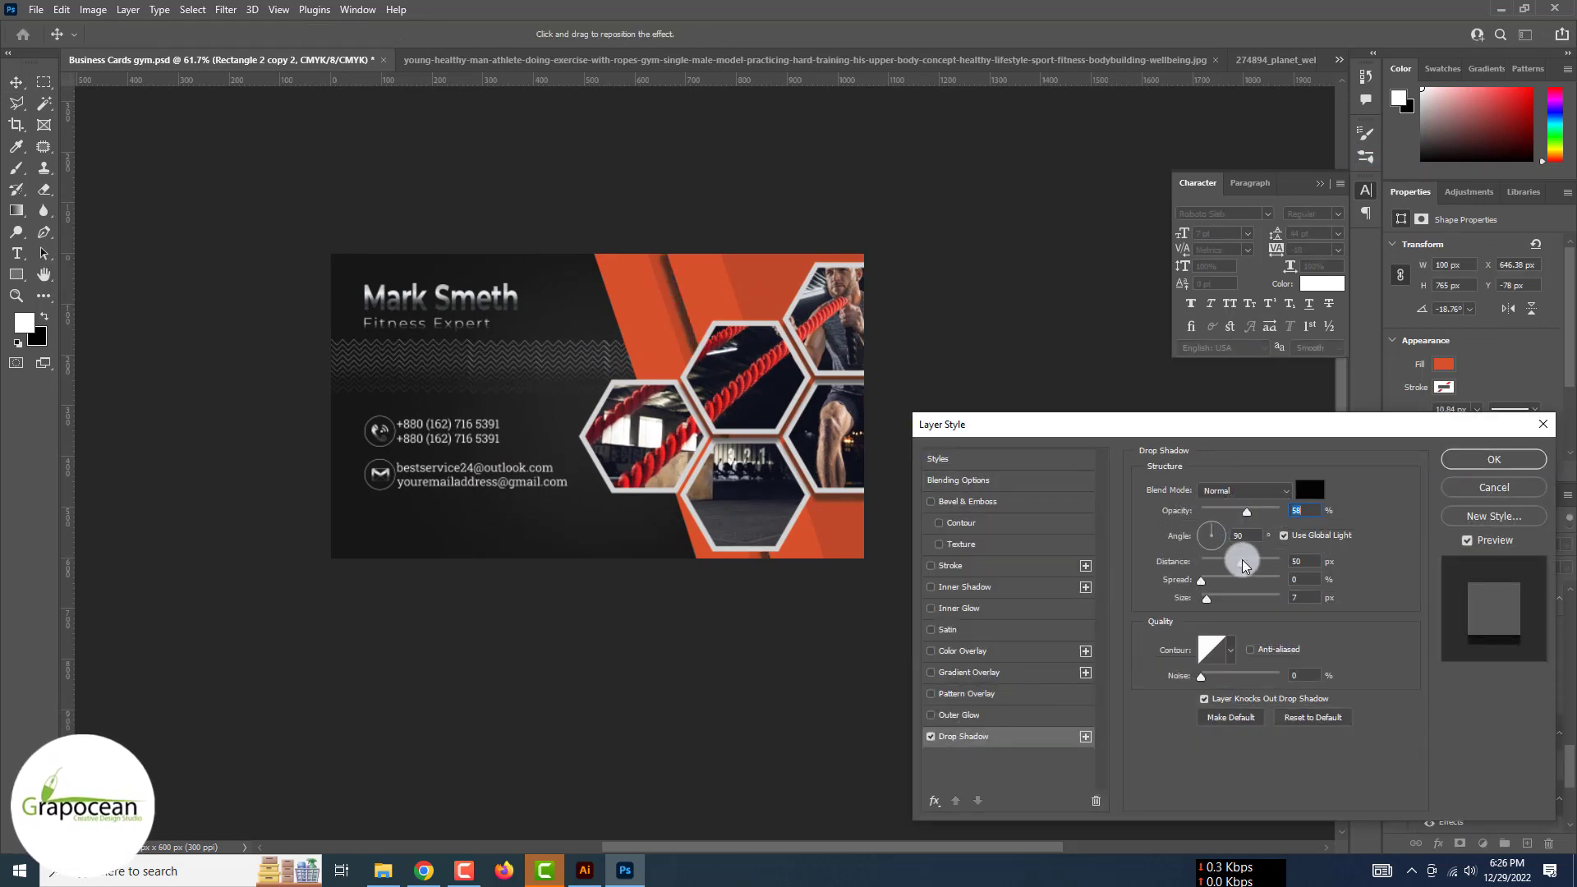
{"action": "left_click_drag", "start_coordinate": [1243, 564], "coordinate": [1212, 601]}
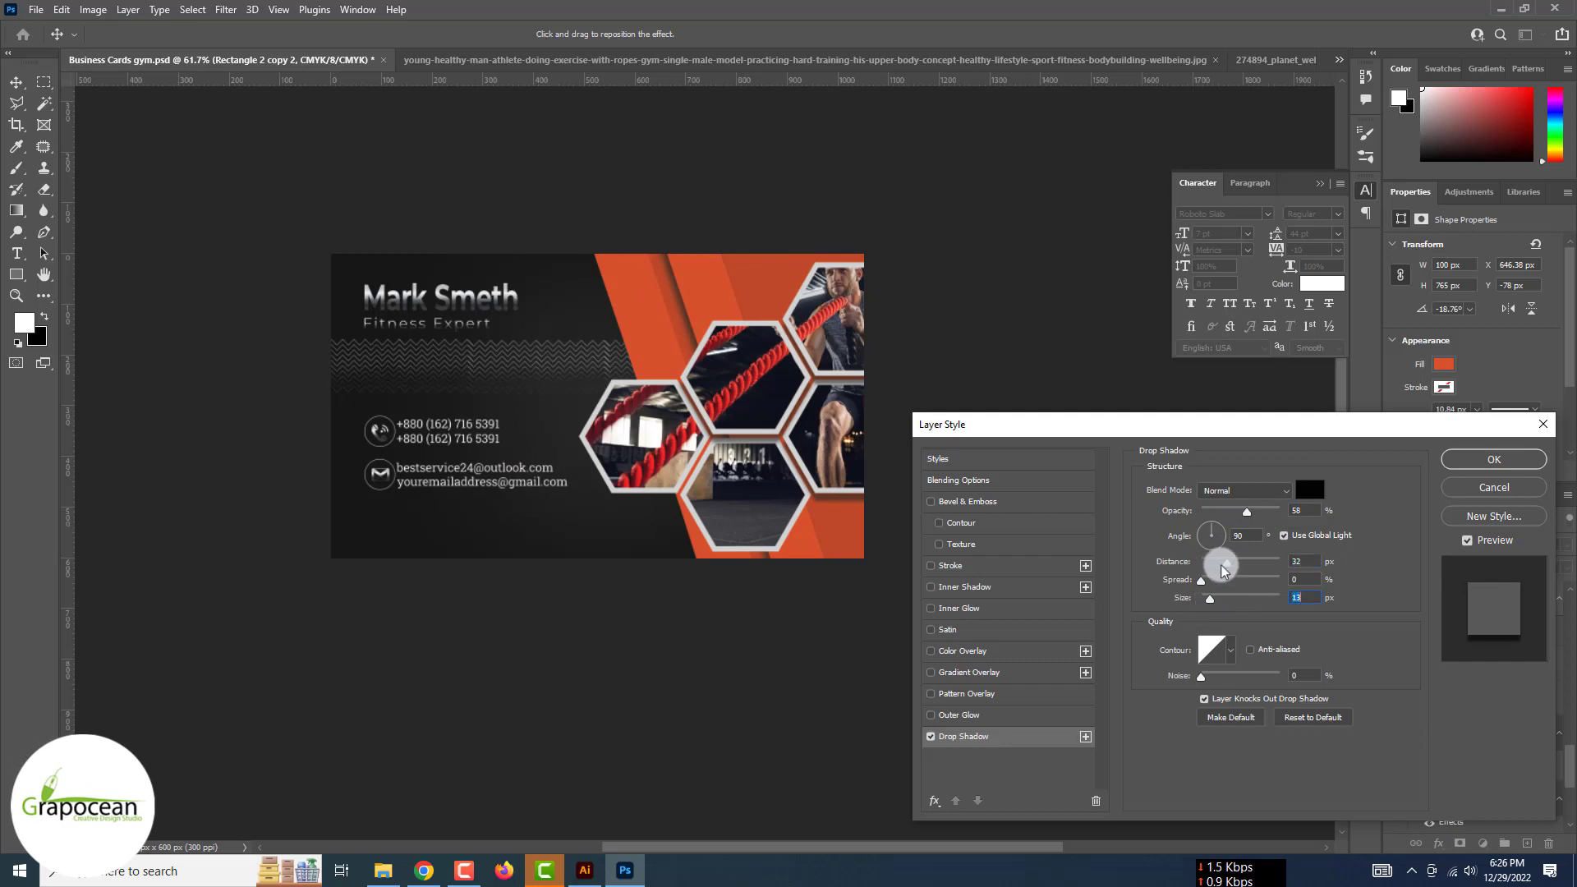
{"action": "left_click", "coordinate": [1245, 491]}
{"action": "left_click", "coordinate": [1230, 581]}
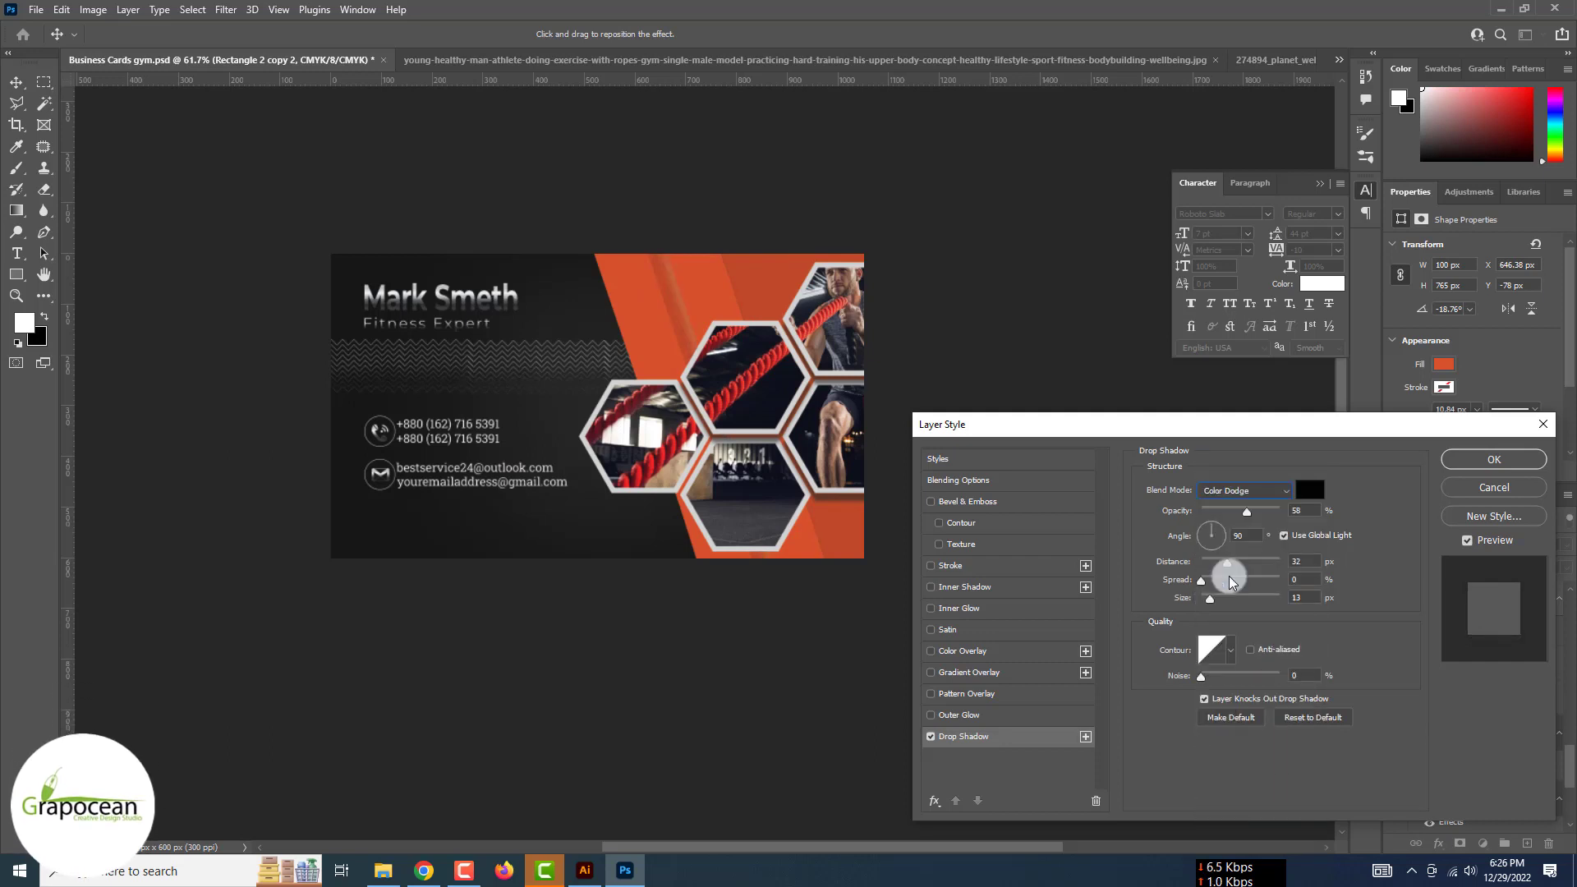
{"action": "key", "text": "Down"}
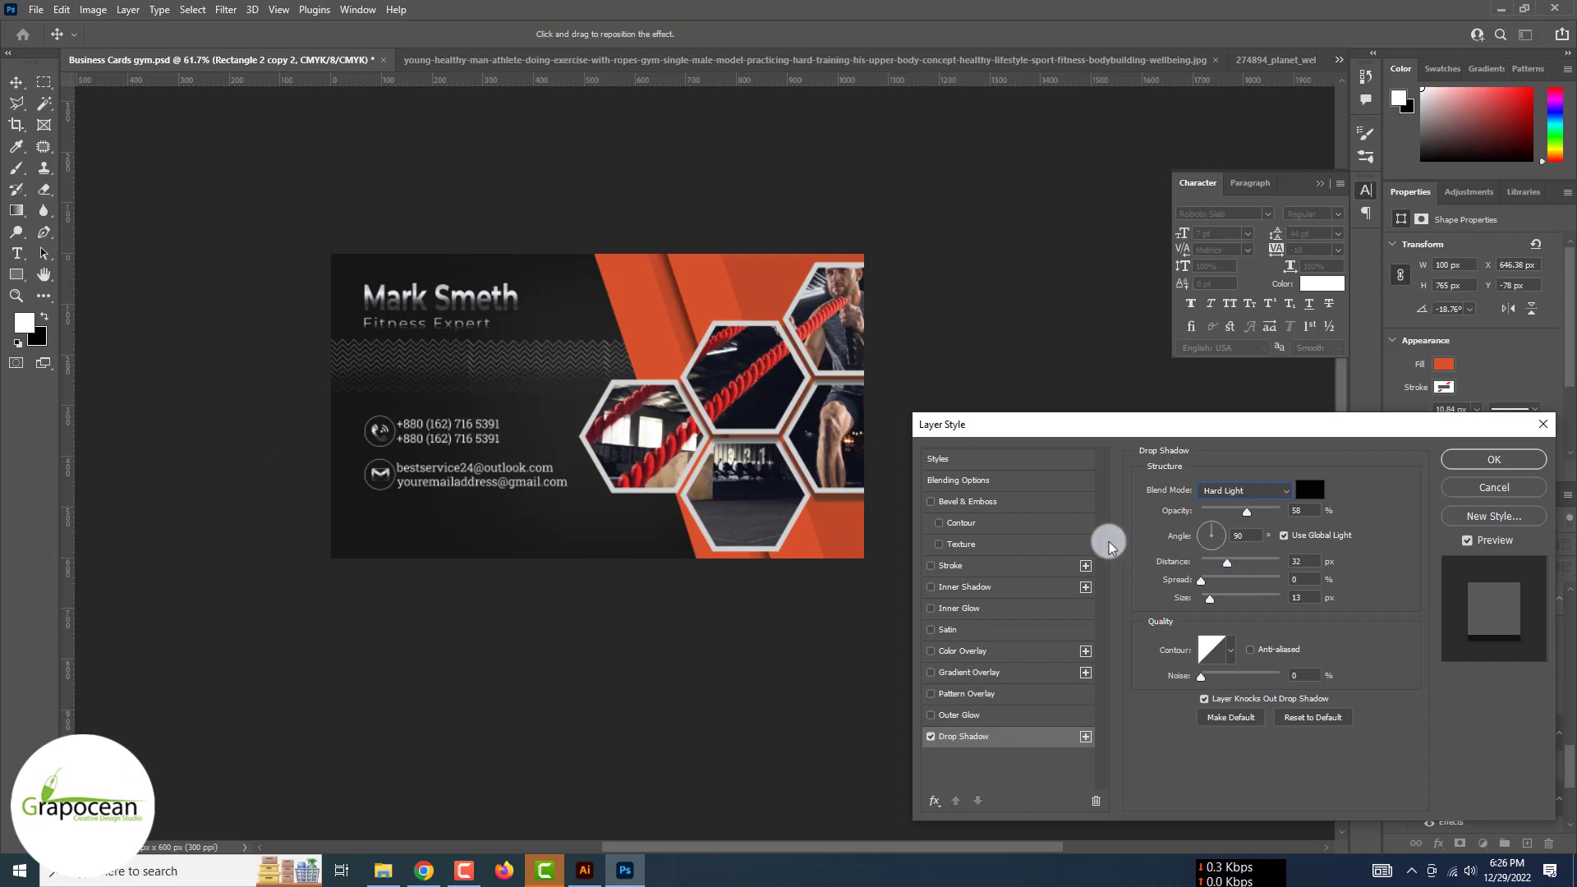
Add a Bevel & Emboss of size 185 px to the stripe and apply the style
{"action": "left_click", "coordinate": [968, 501]}
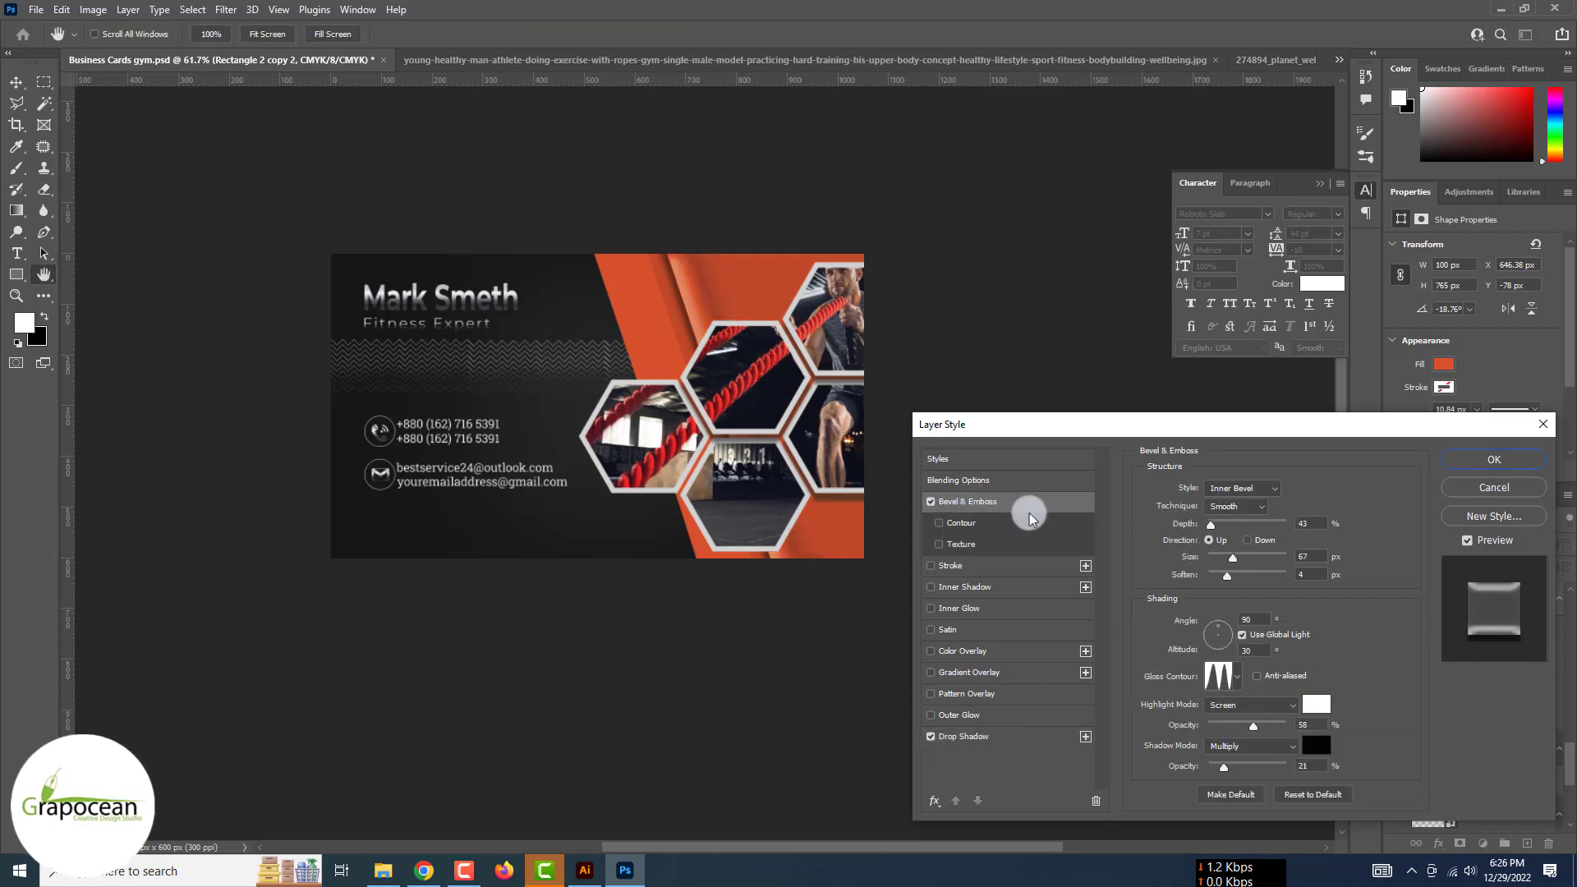
{"action": "left_click_drag", "start_coordinate": [1232, 558], "coordinate": [1267, 558]}
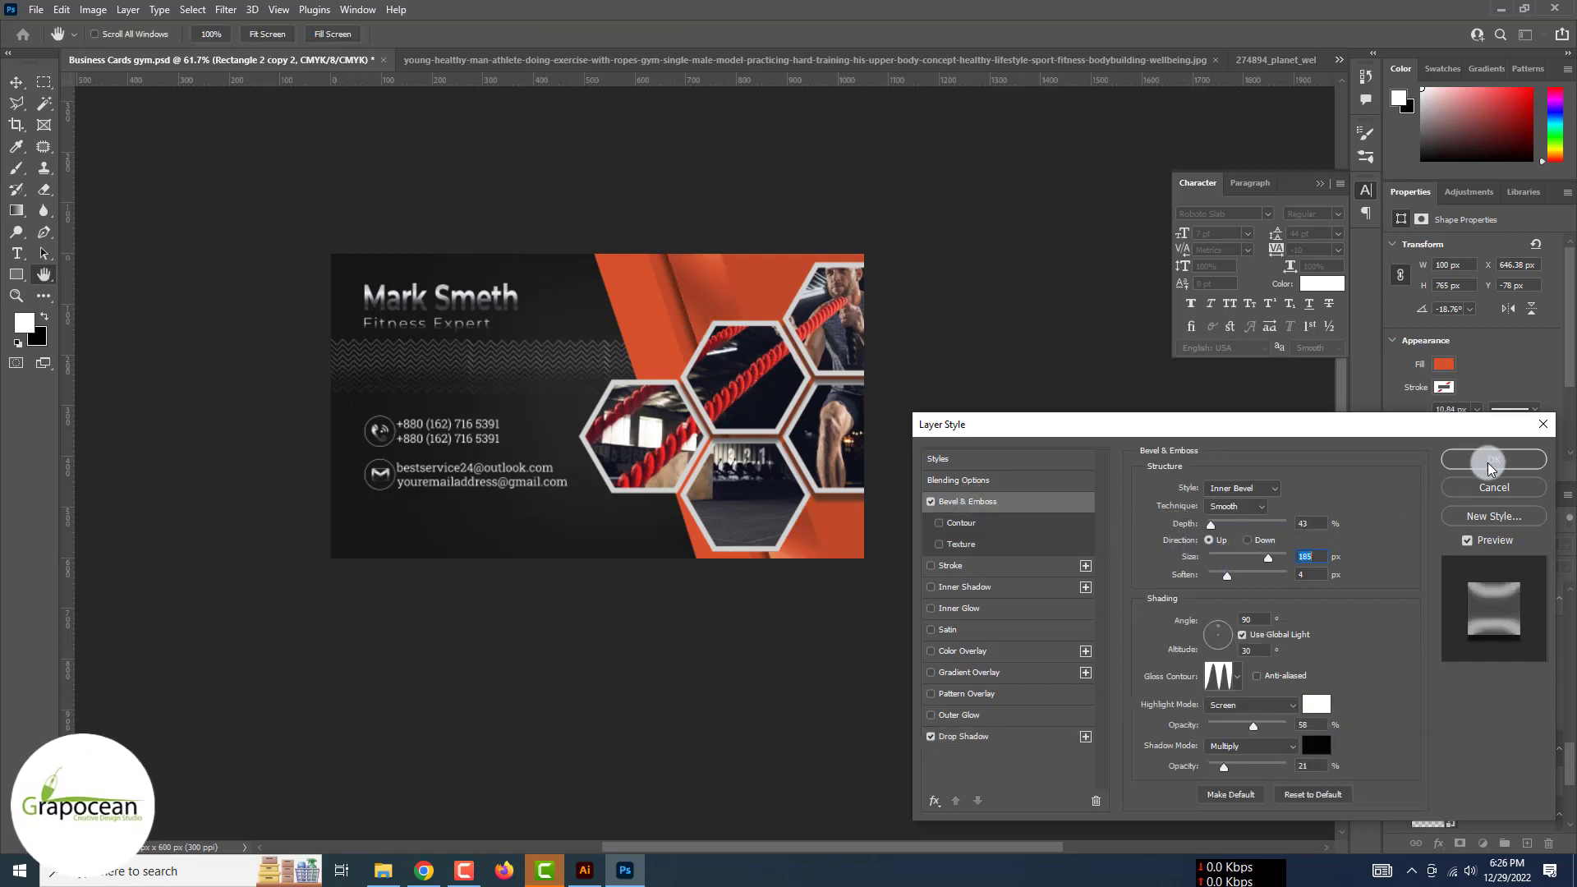
{"action": "left_click", "coordinate": [1491, 460]}
{"action": "left_click_drag", "start_coordinate": [1501, 652], "coordinate": [1508, 664]}
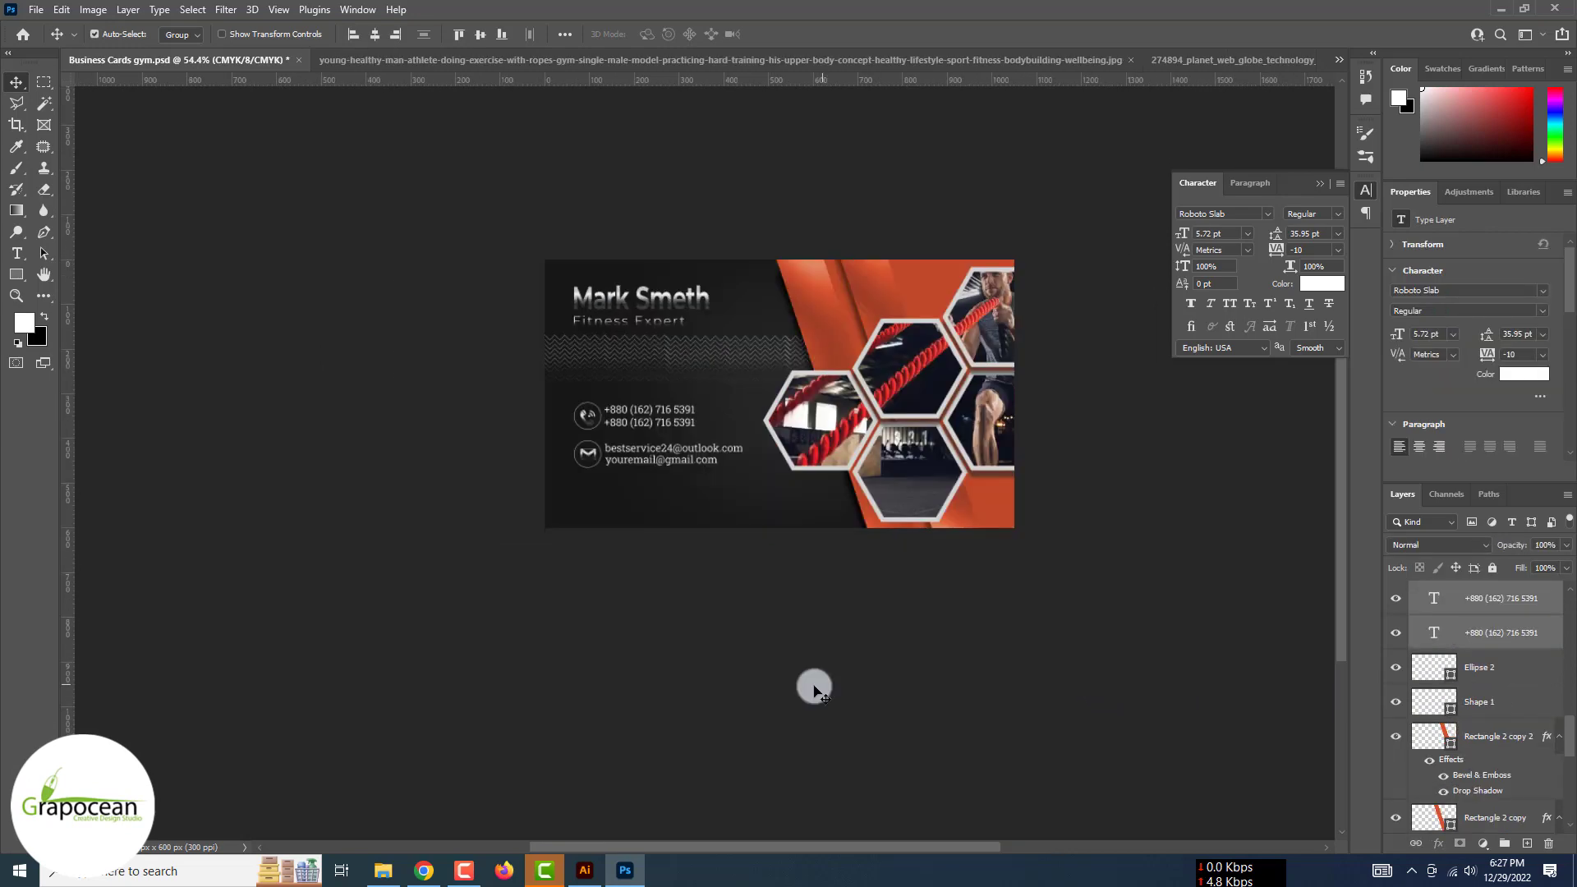
Copy both email lines and their ring 82 px lower as a third row, then show the phone icon file
{"action": "scroll", "coordinate": [814, 690], "scroll_direction": "up", "scroll_amount": 8}
{"action": "left_click", "coordinate": [661, 648]}
{"action": "left_click", "coordinate": [713, 466]}
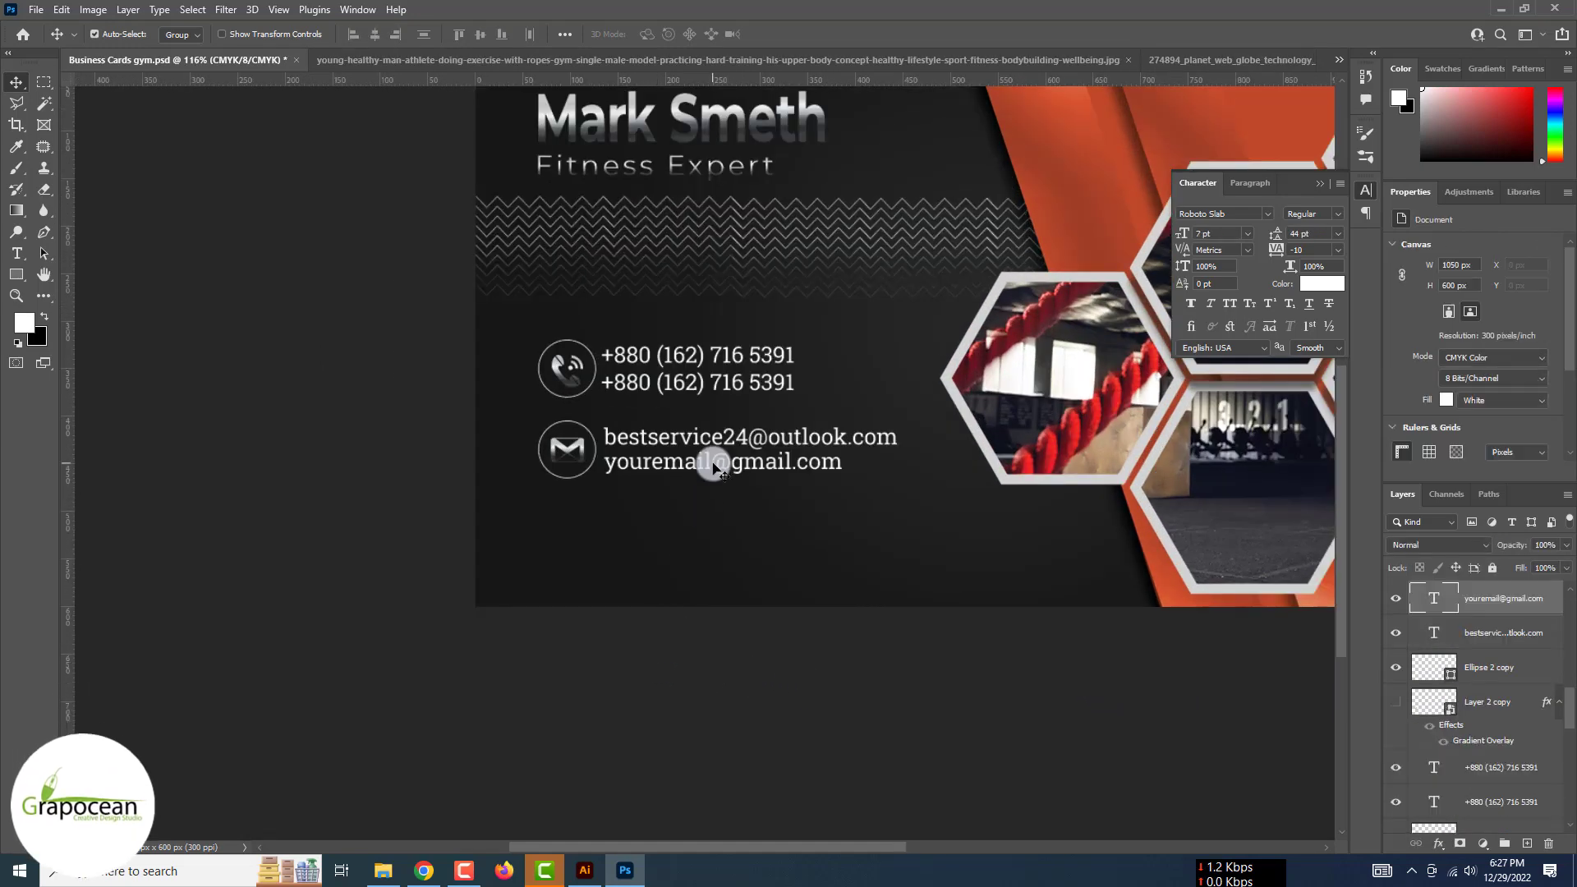
{"action": "left_click", "coordinate": [1502, 667], "text": "shift"}
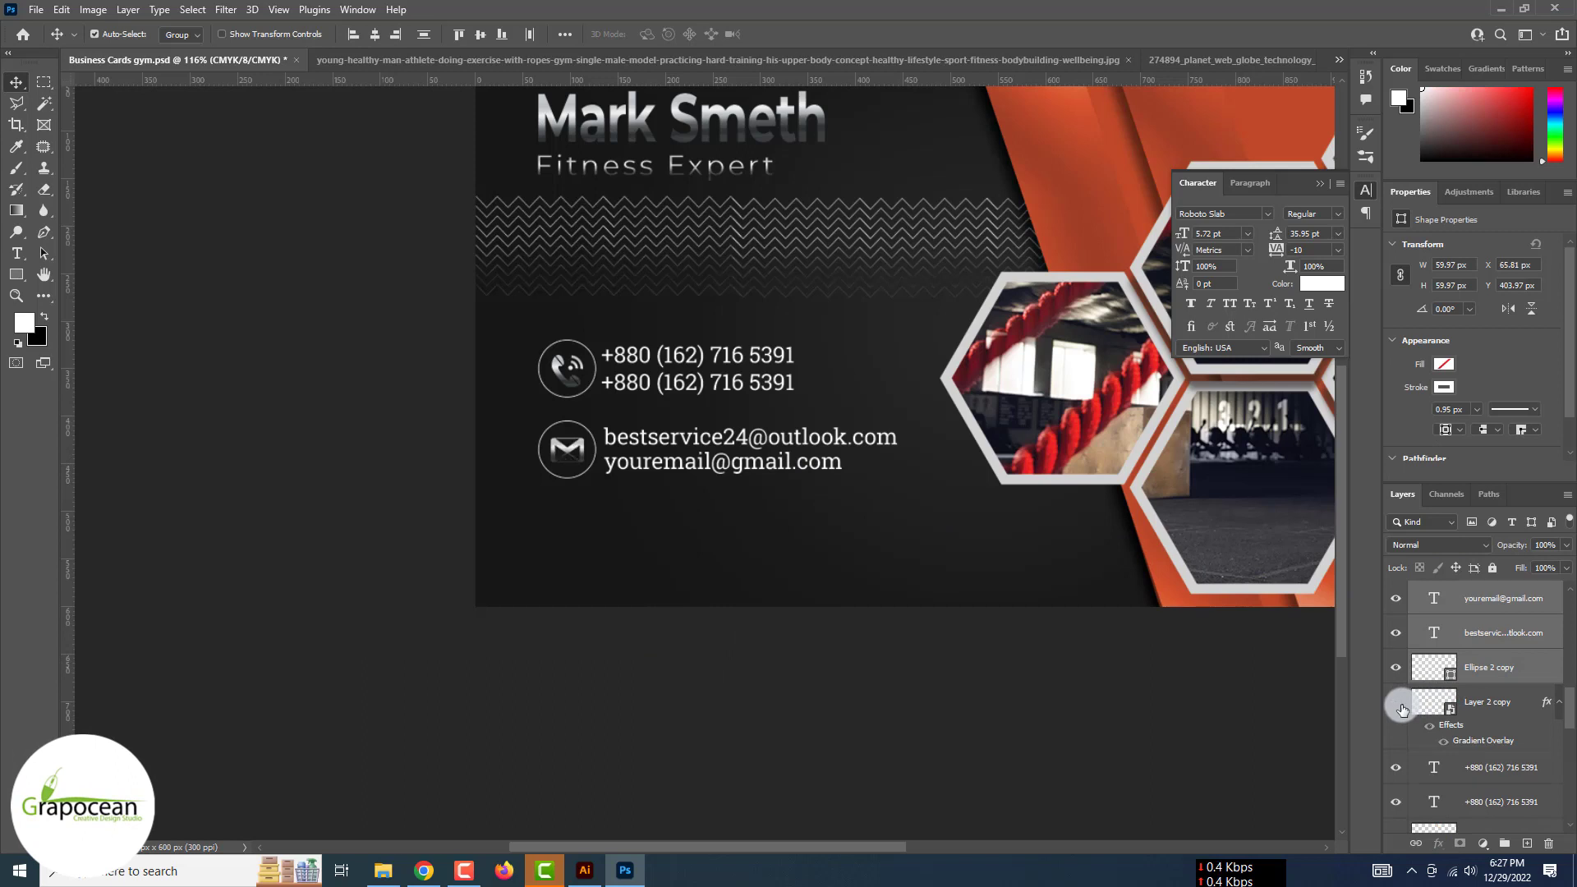
{"action": "left_click_drag", "start_coordinate": [758, 444], "coordinate": [757, 527]}
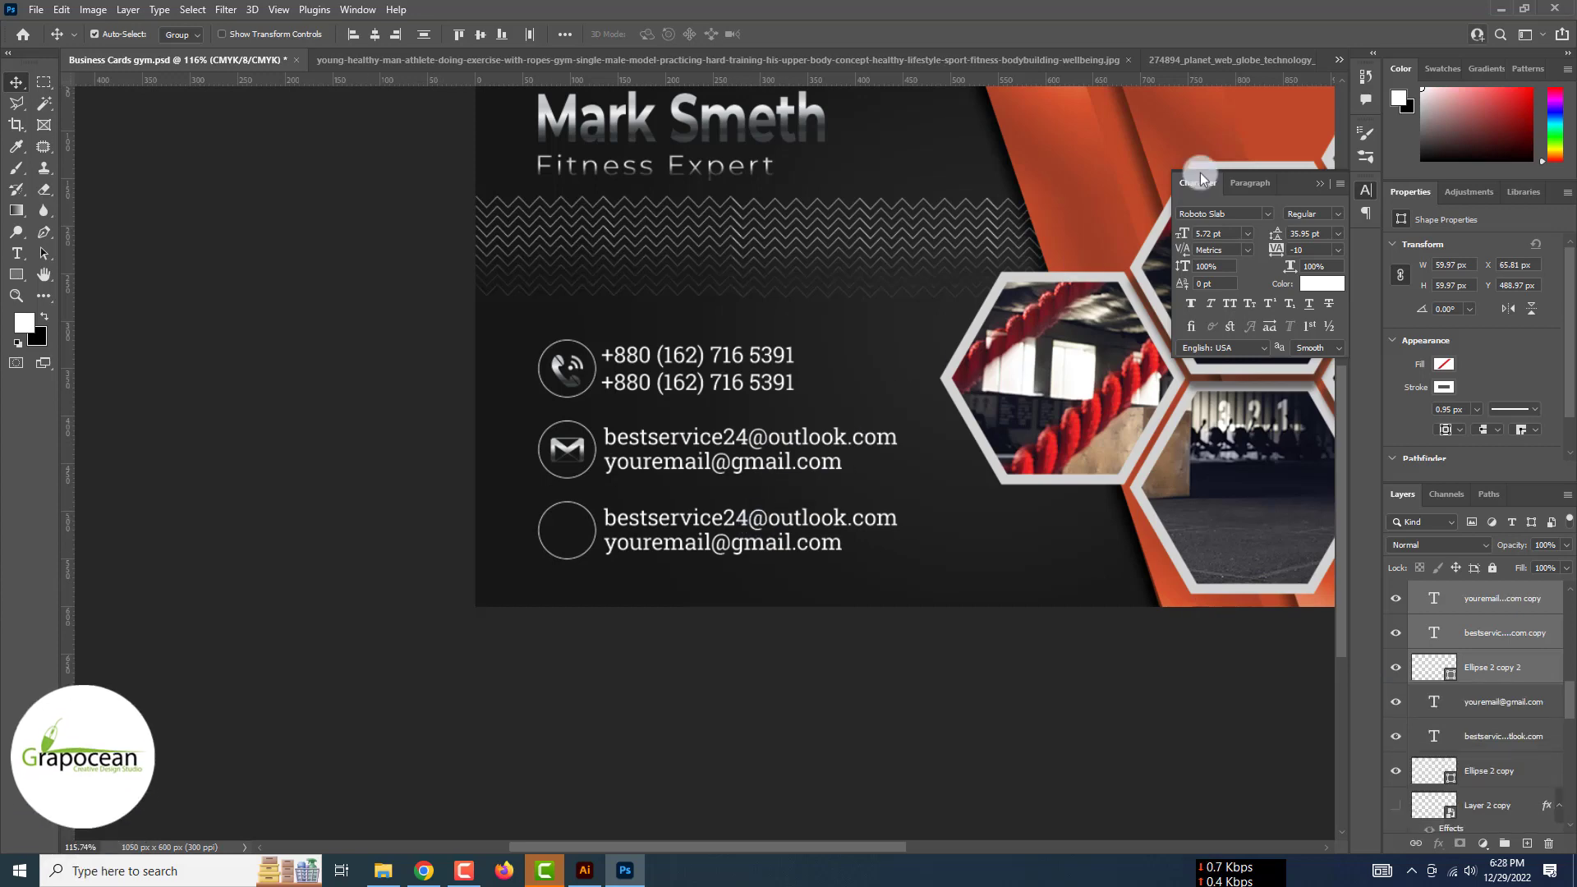
{"action": "left_click", "coordinate": [1339, 60]}
{"action": "left_click", "coordinate": [670, 138]}
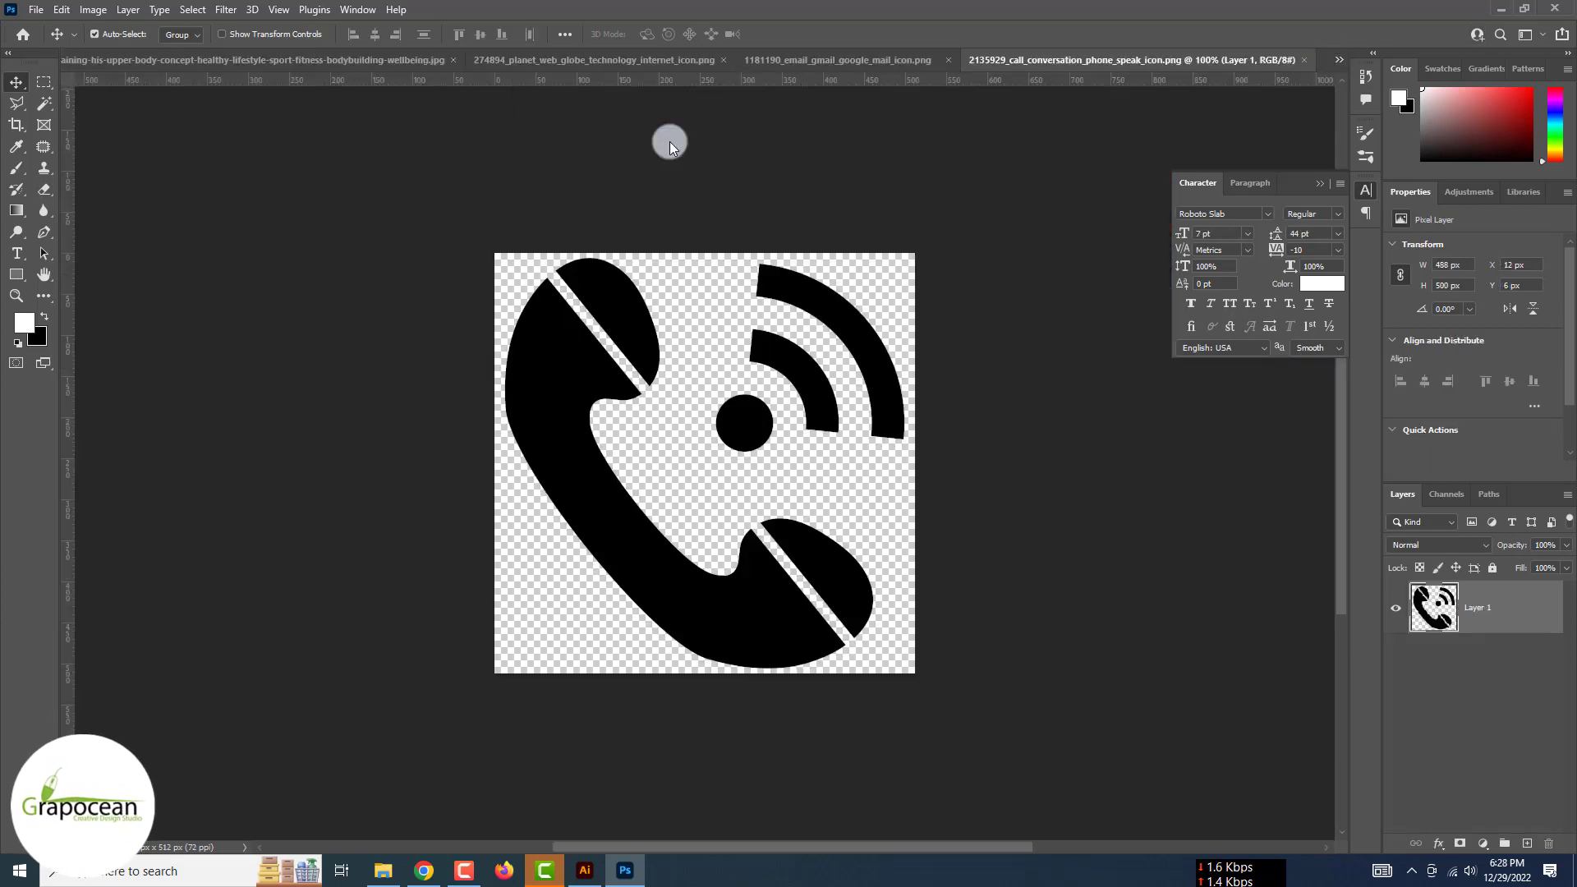
Drag the globe image onto the card and scale it down inside the third row's circle
{"action": "left_click", "coordinate": [1339, 60]}
{"action": "left_click", "coordinate": [702, 101]}
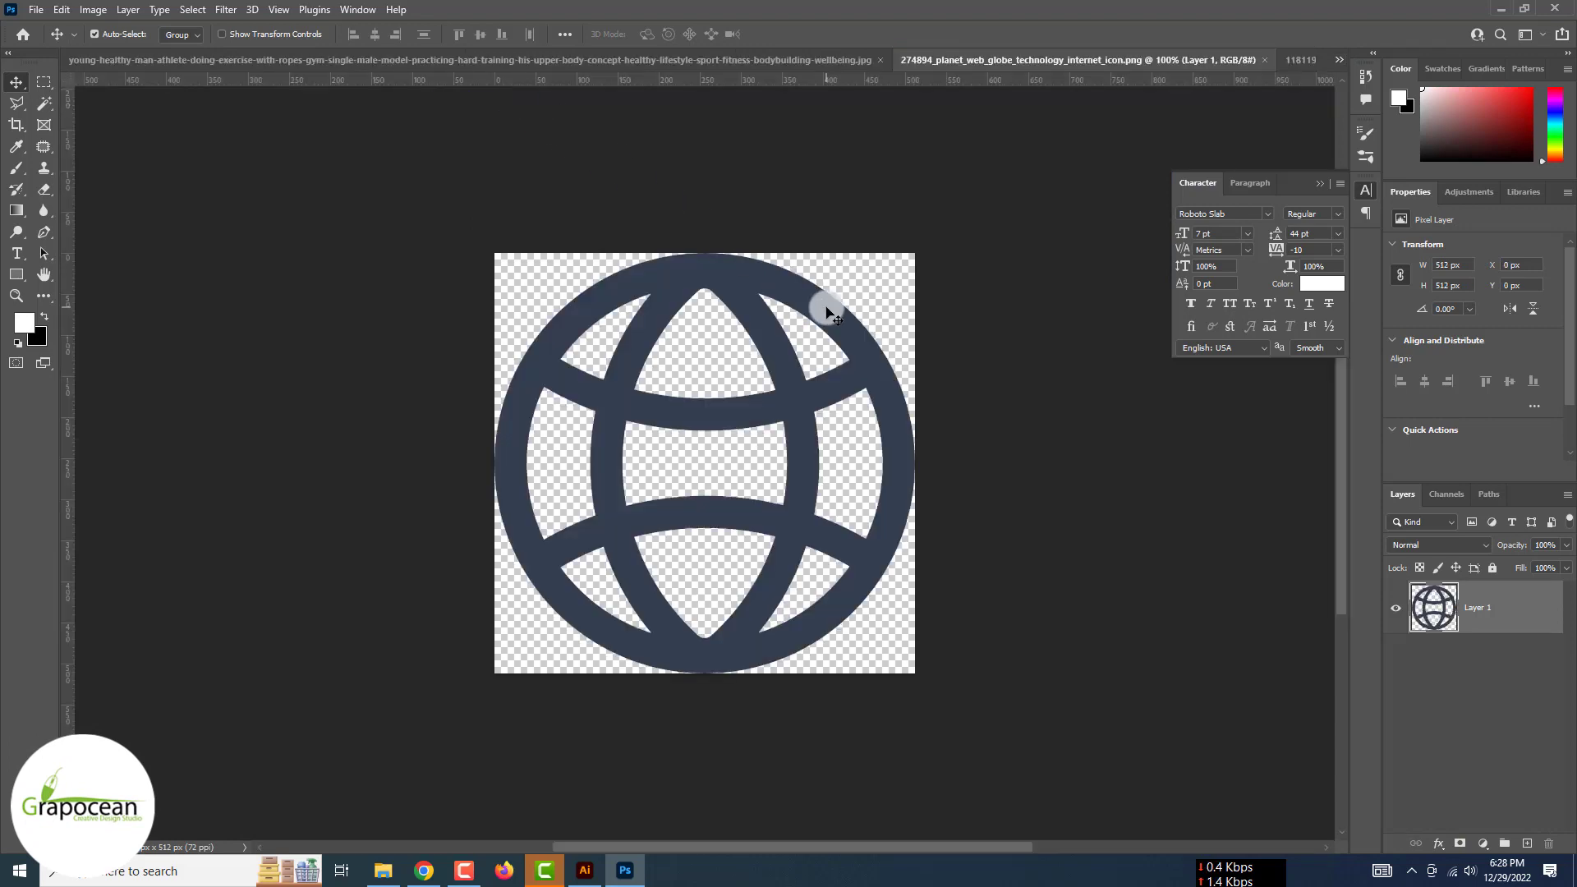
{"action": "left_click", "coordinate": [1339, 60]}
{"action": "left_click", "coordinate": [1085, 64]}
{"action": "left_click_drag", "start_coordinate": [1084, 80], "coordinate": [493, 380]}
{"action": "key", "text": "ctrl+t"}
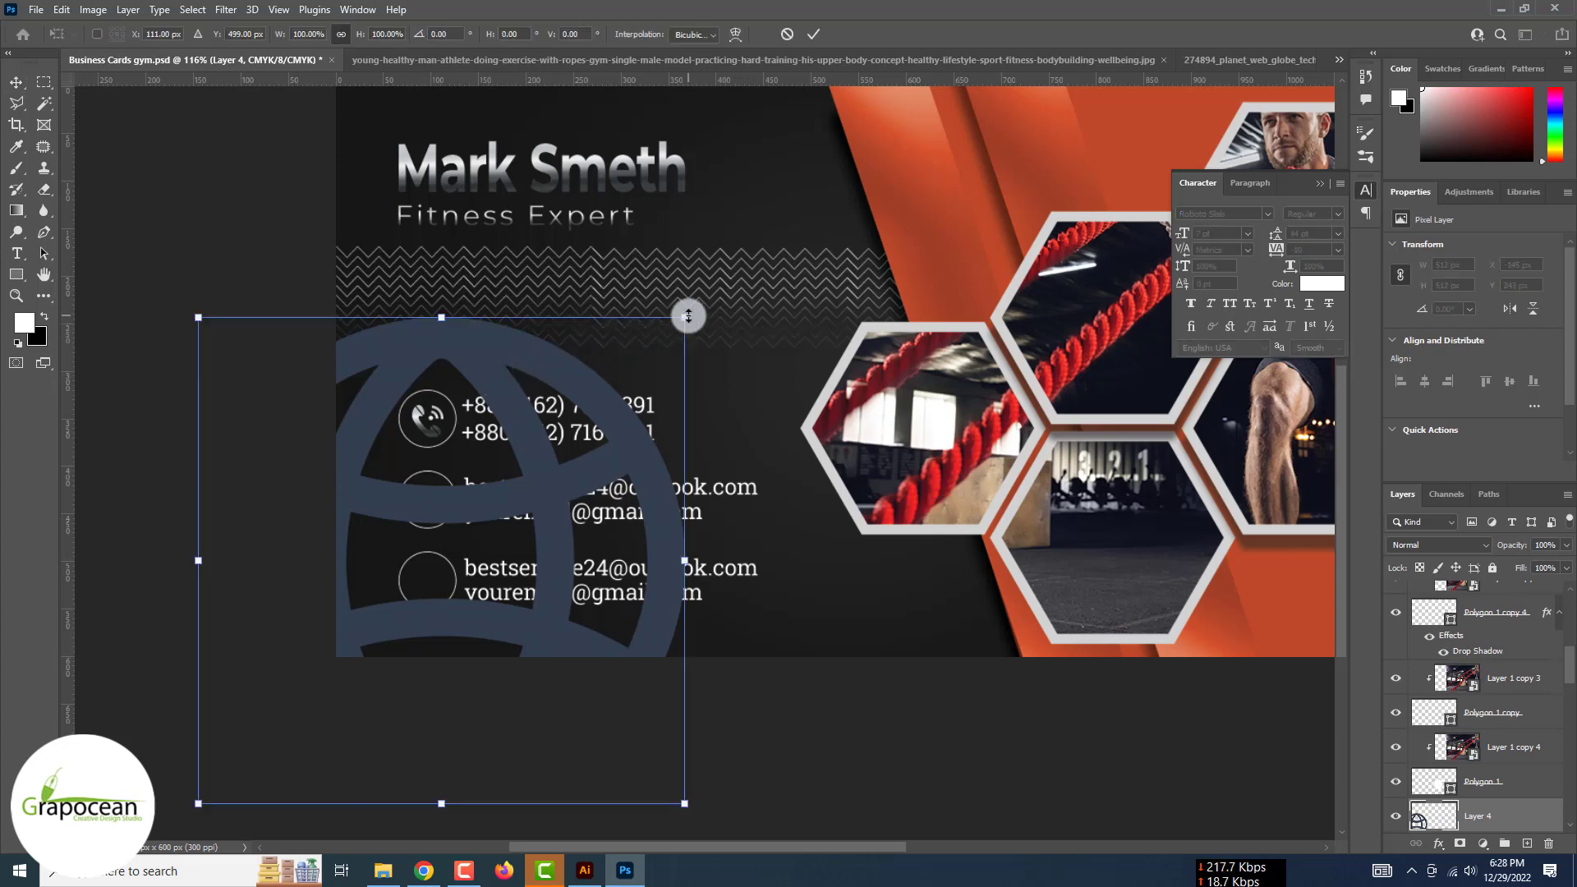
{"action": "left_click_drag", "start_coordinate": [687, 317], "coordinate": [457, 583]}
{"action": "scroll", "coordinate": [419, 565], "scroll_direction": "up", "scroll_amount": 3}
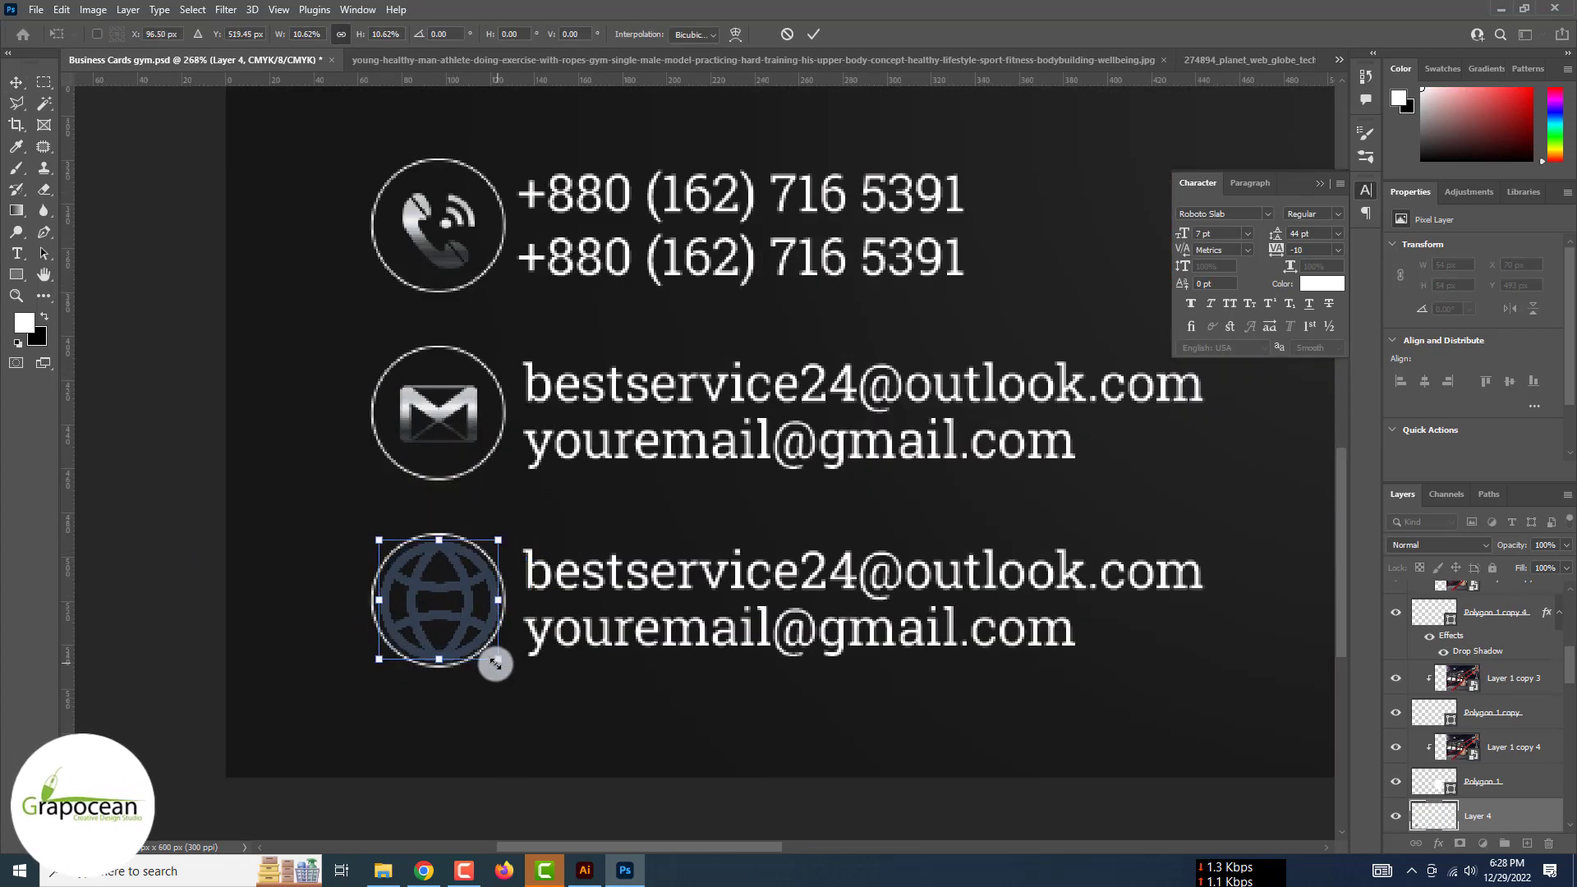
{"action": "left_click_drag", "start_coordinate": [493, 660], "coordinate": [473, 658]}
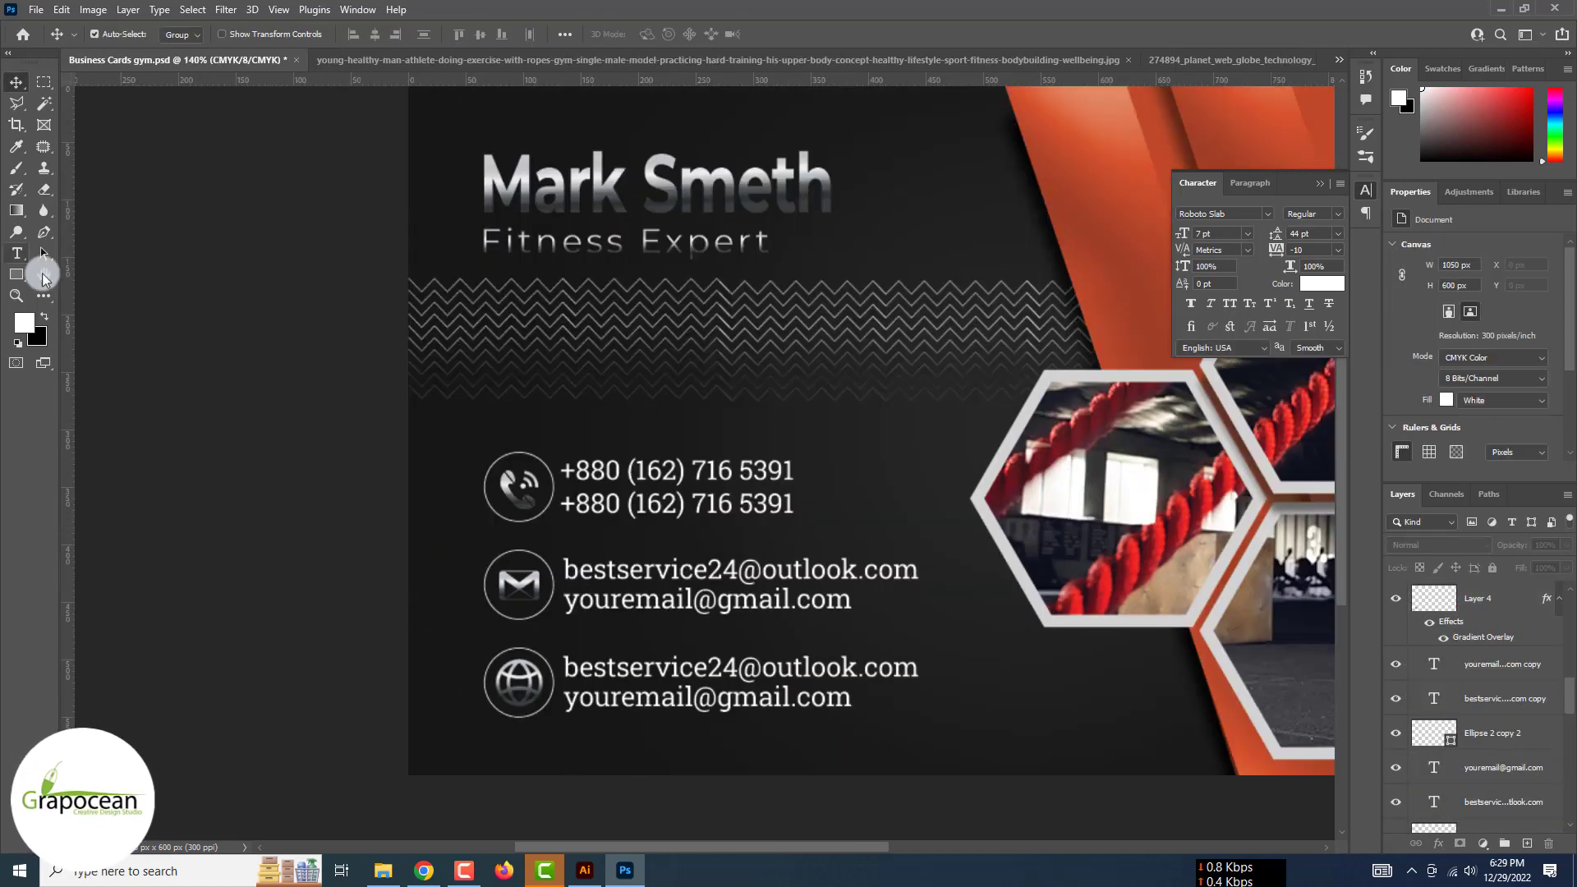
{"action": "left_click", "coordinate": [16, 253]}
{"action": "left_click_drag", "start_coordinate": [567, 667], "coordinate": [1049, 676]}
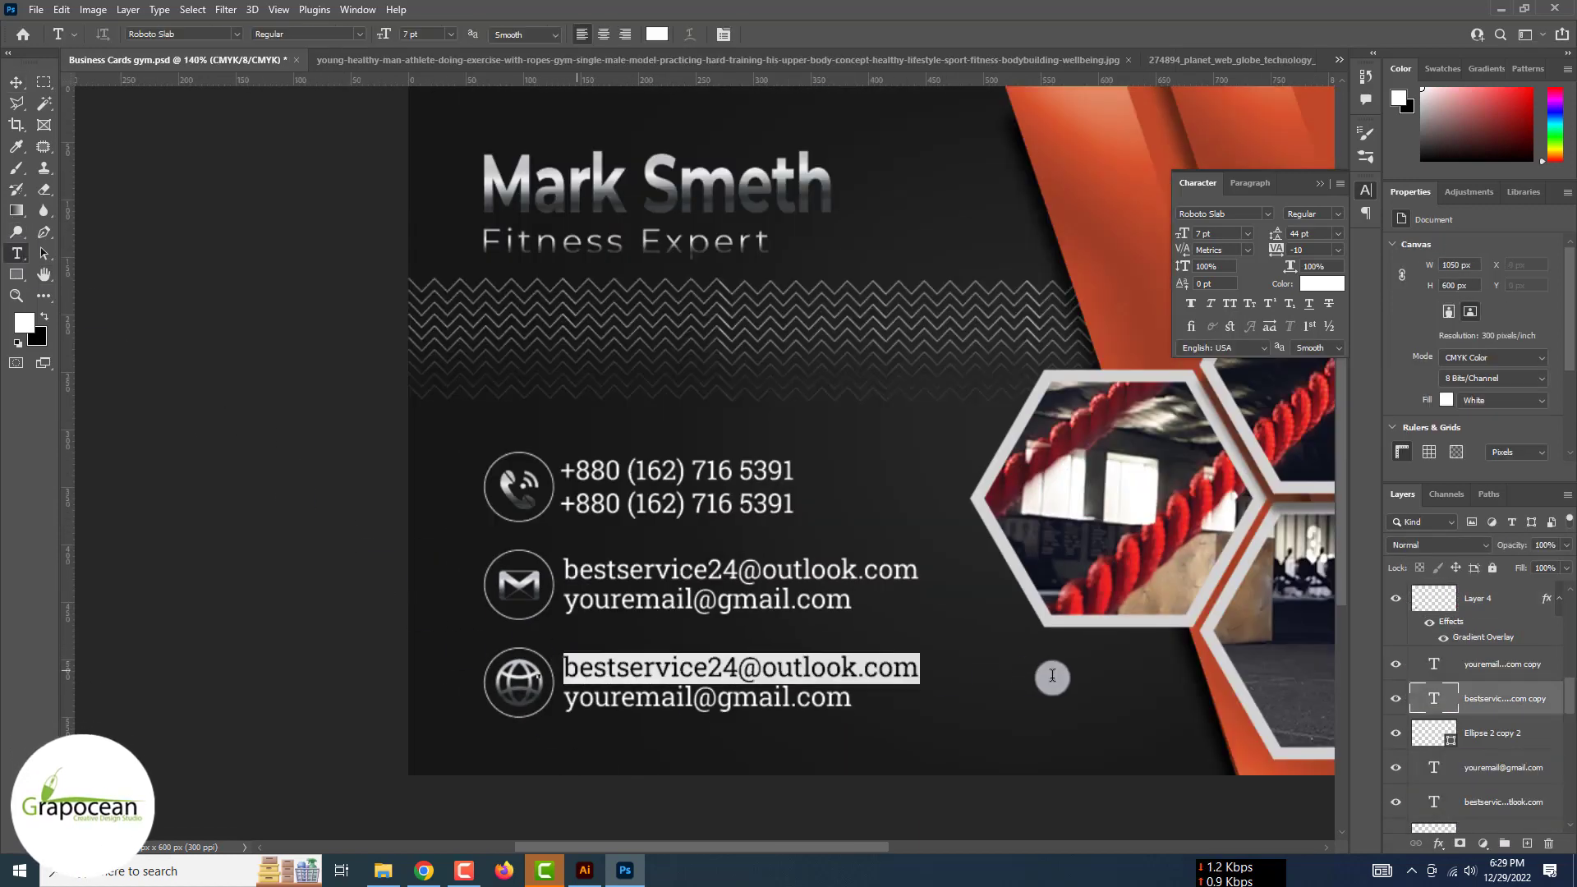
{"action": "type", "text": "www.grapocean"}
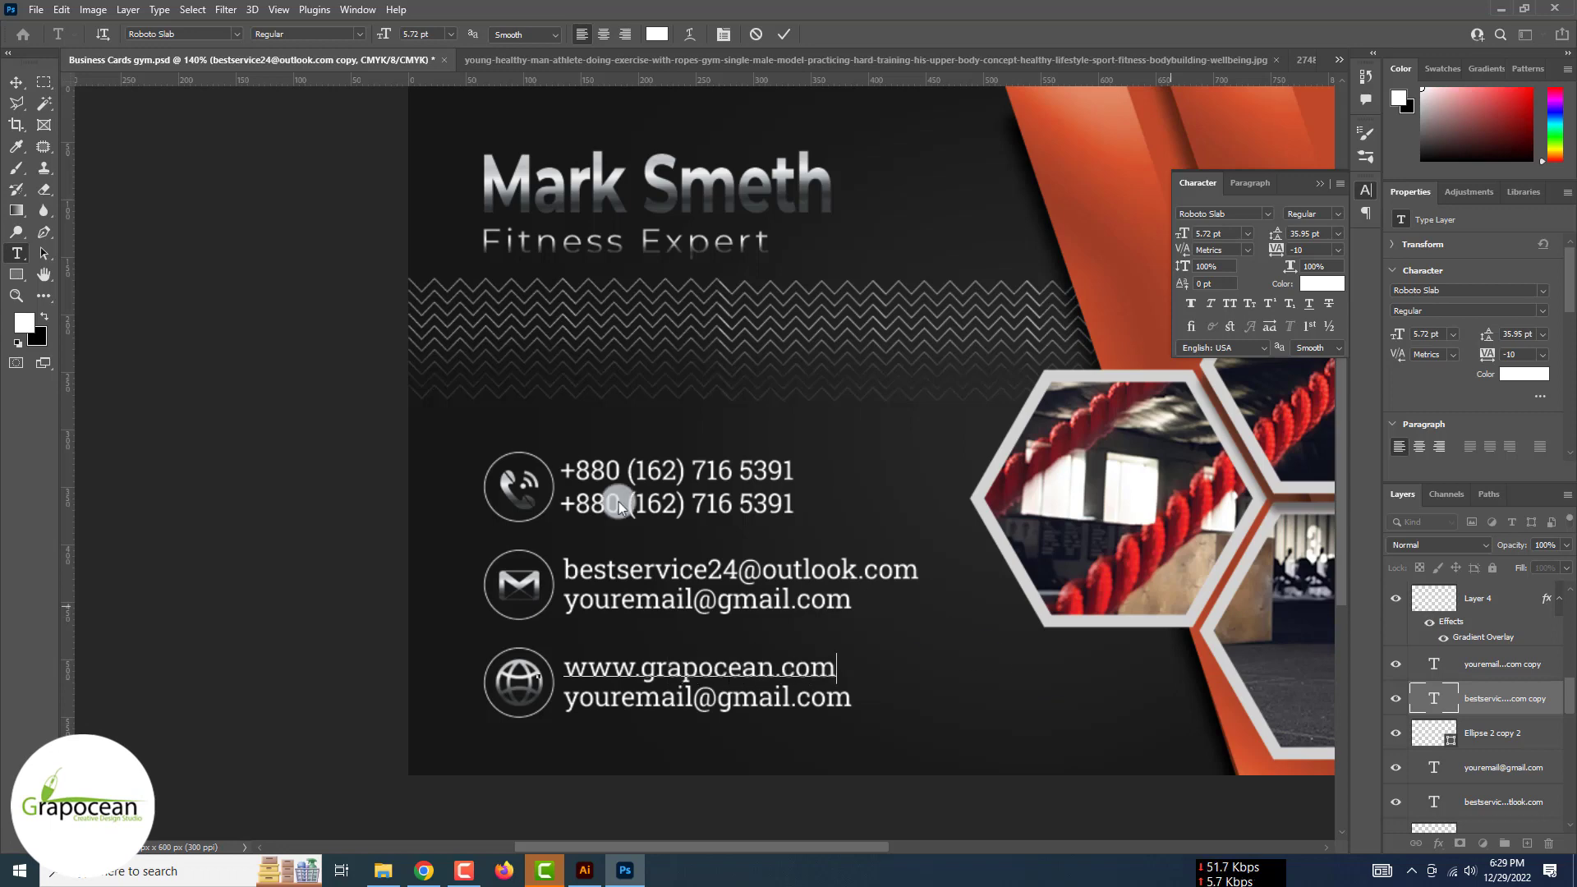
{"action": "left_click", "coordinate": [16, 257]}
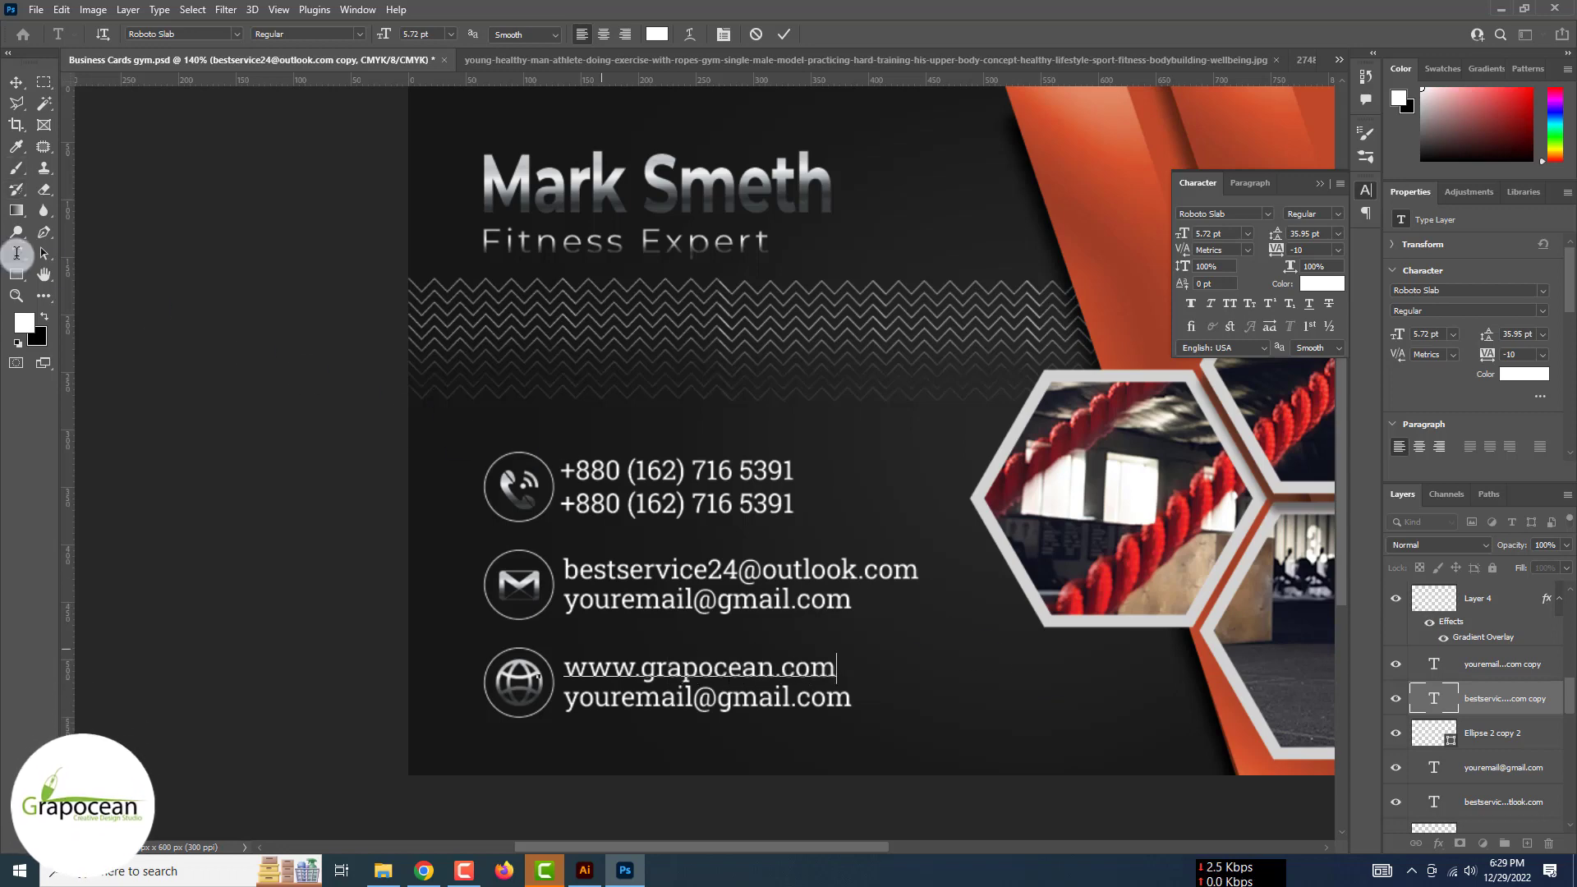
{"action": "left_click", "coordinate": [16, 85]}
{"action": "left_click", "coordinate": [16, 253]}
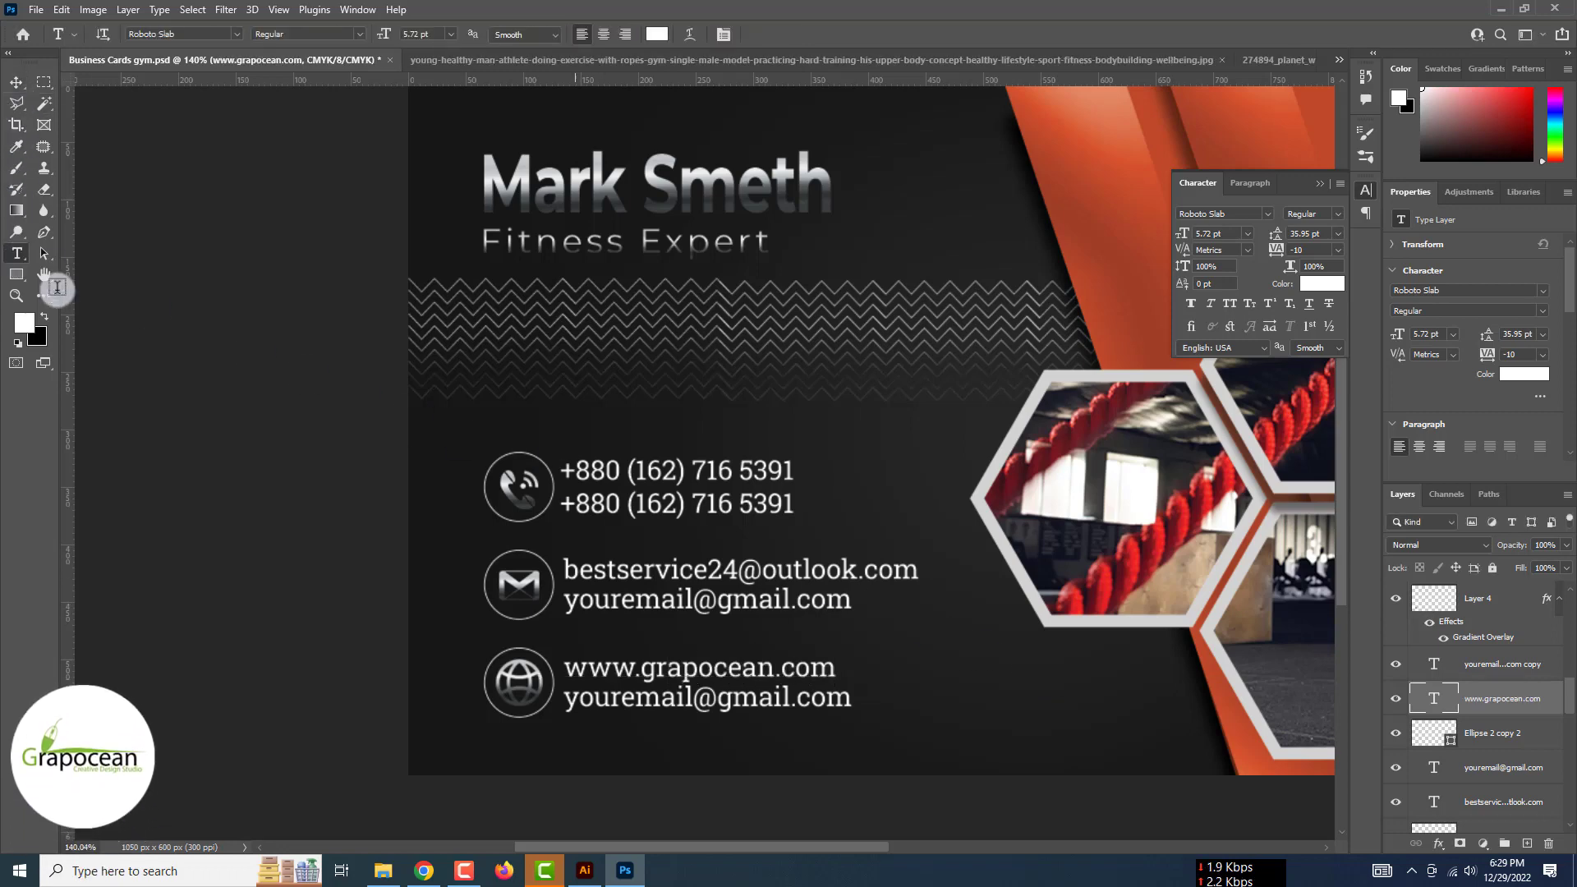
{"action": "left_click_drag", "start_coordinate": [563, 701], "coordinate": [952, 730]}
{"action": "type", "text": "ww"}
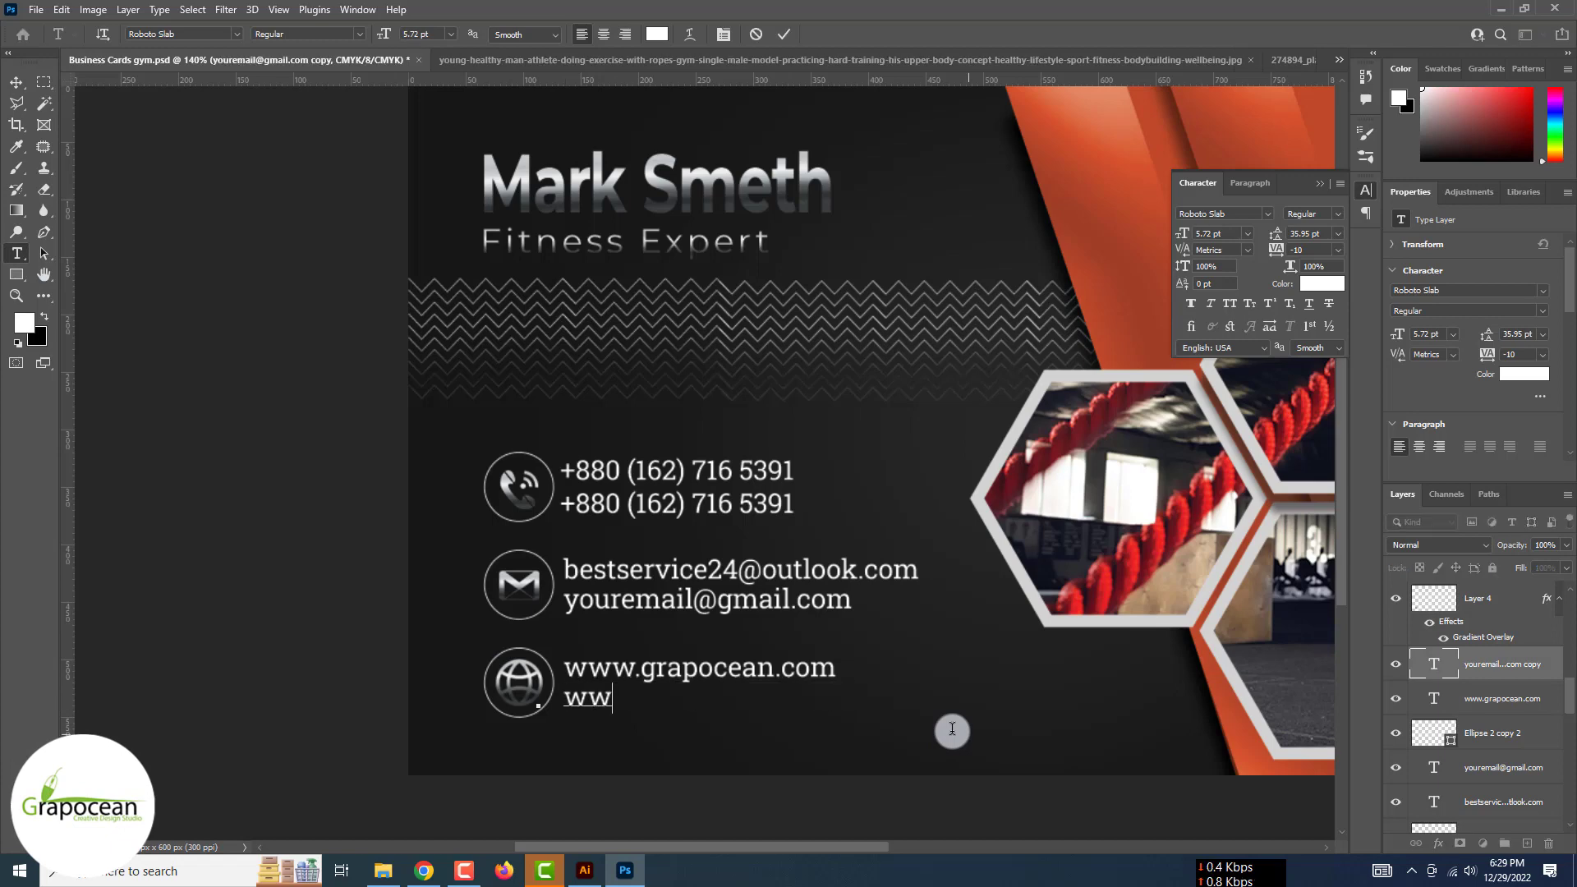
{"action": "type", "text": "w.yourwebs"}
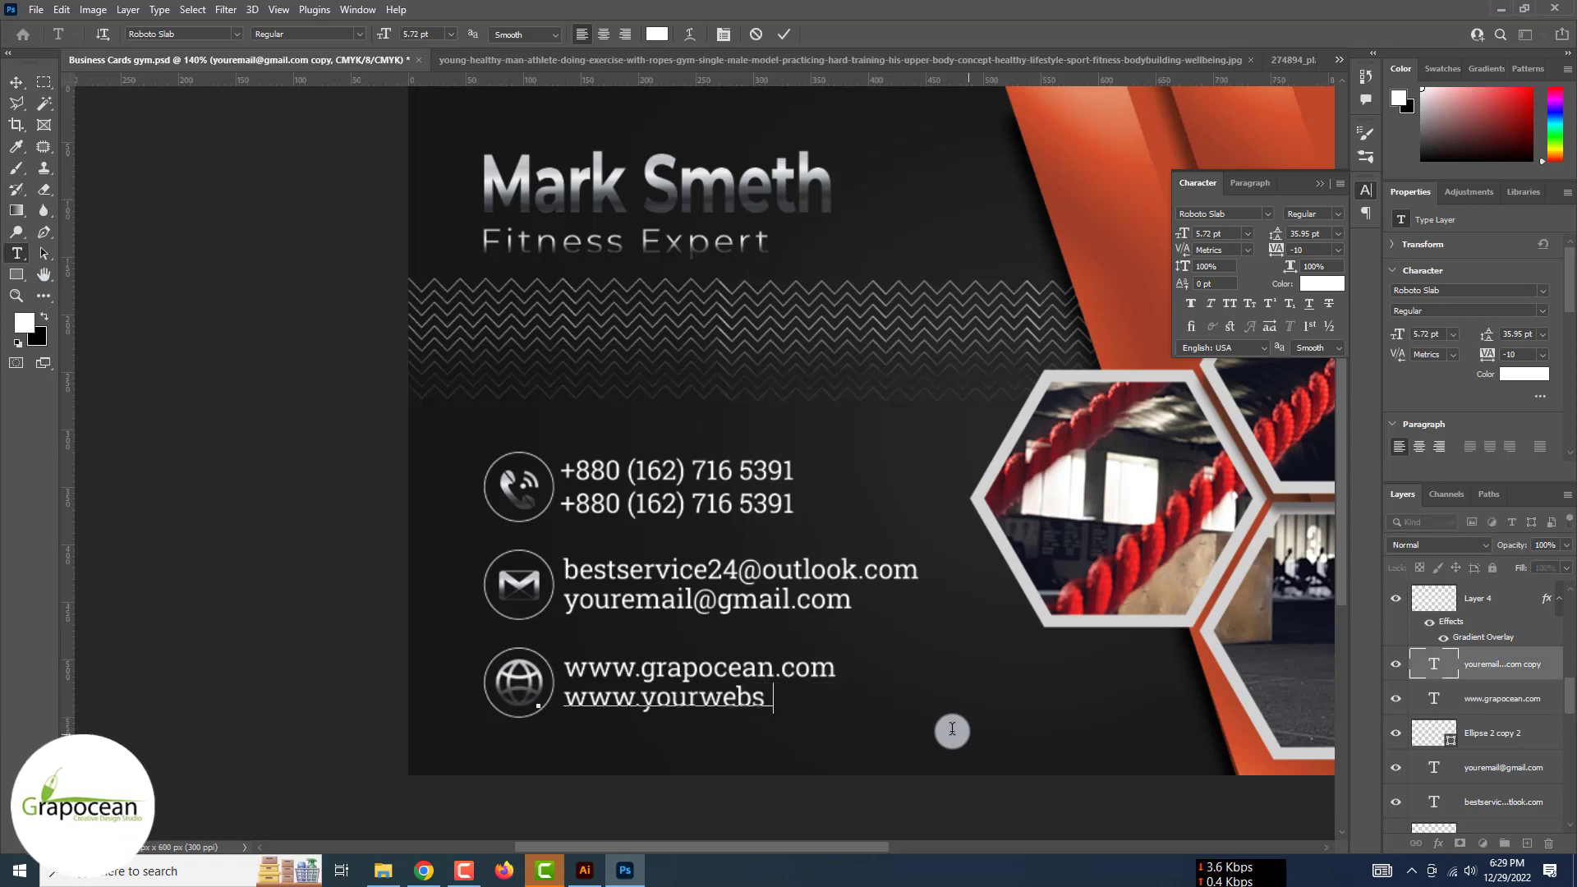
{"action": "type", "text": "ite.com"}
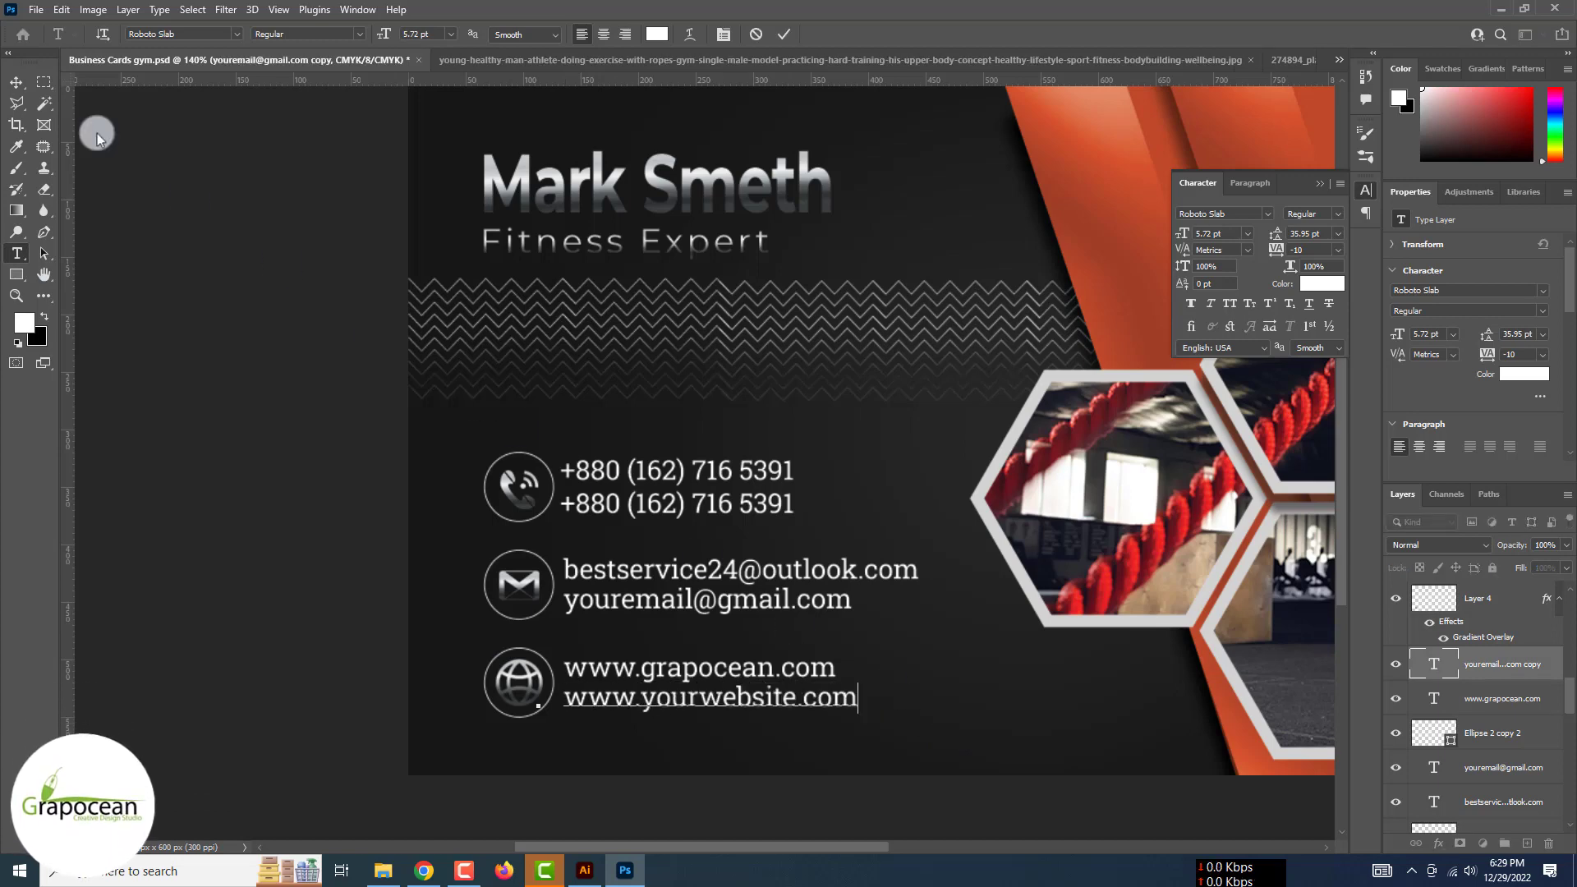